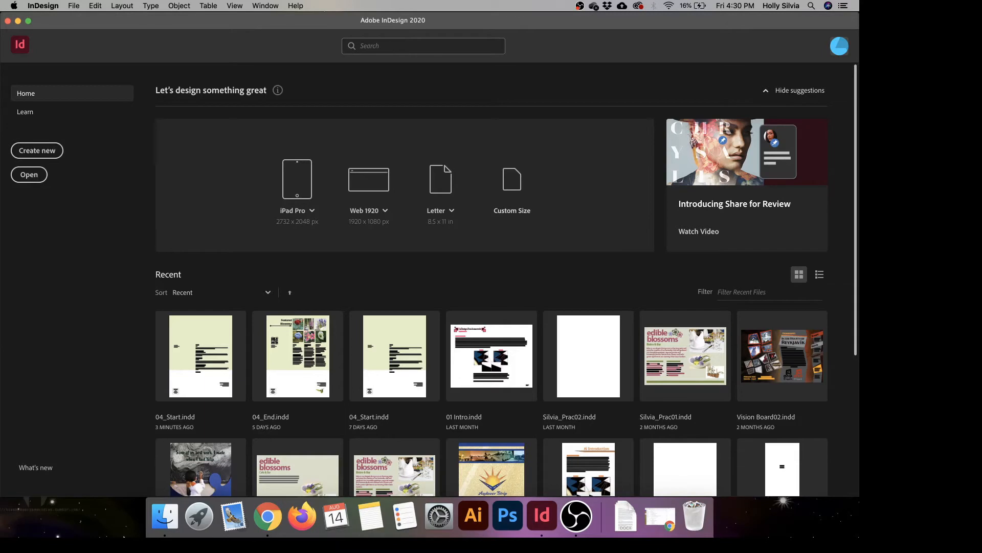
Open 04_Start.indd from the Lesson 003 folder and update its modified links.
left_click(164, 529)
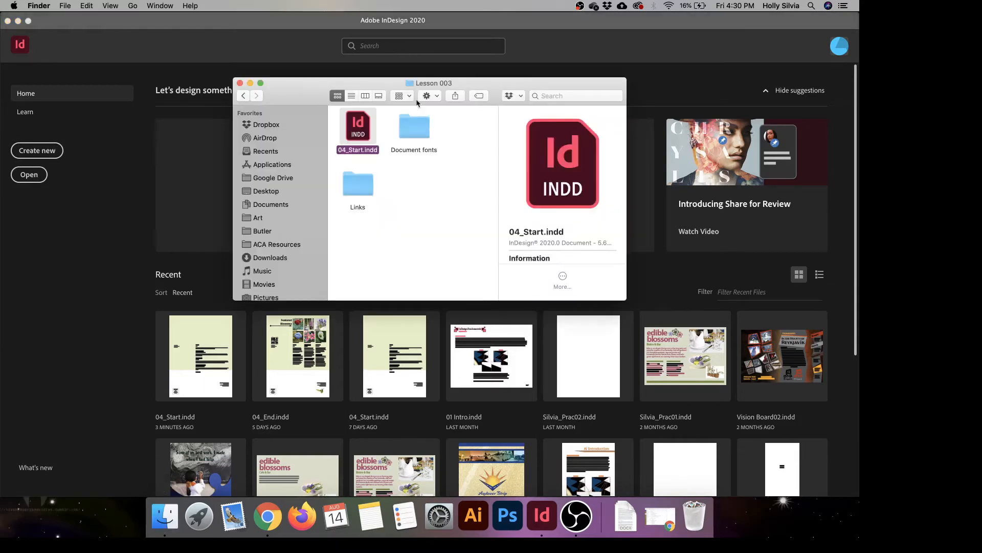
double_click(359, 134)
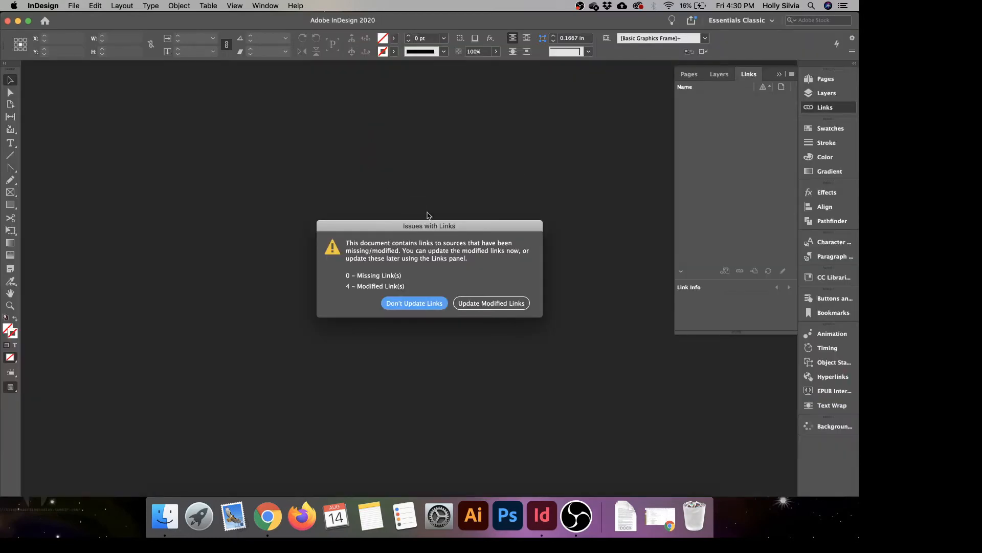
left_click(481, 306)
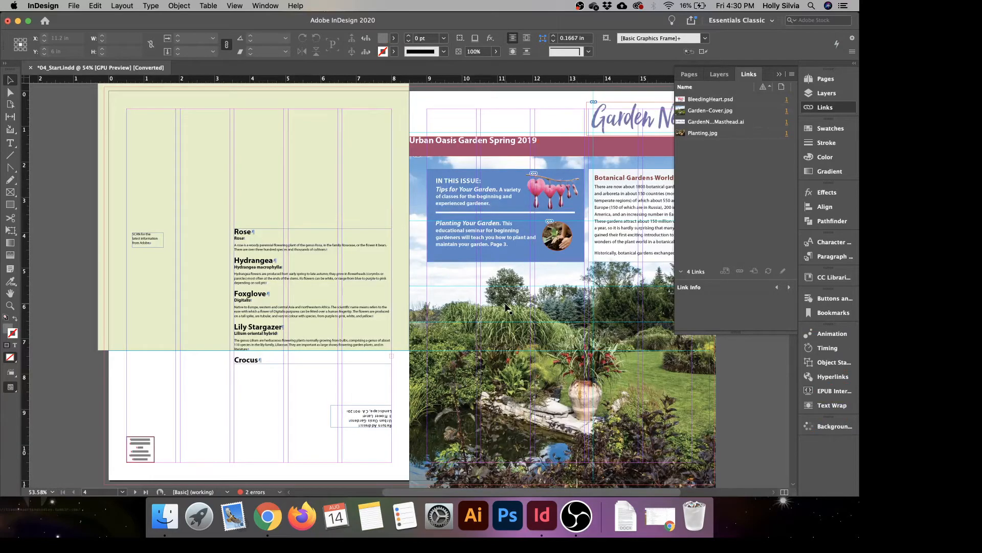
Show the document's list of layers in place of its linked files.
left_click(829, 109)
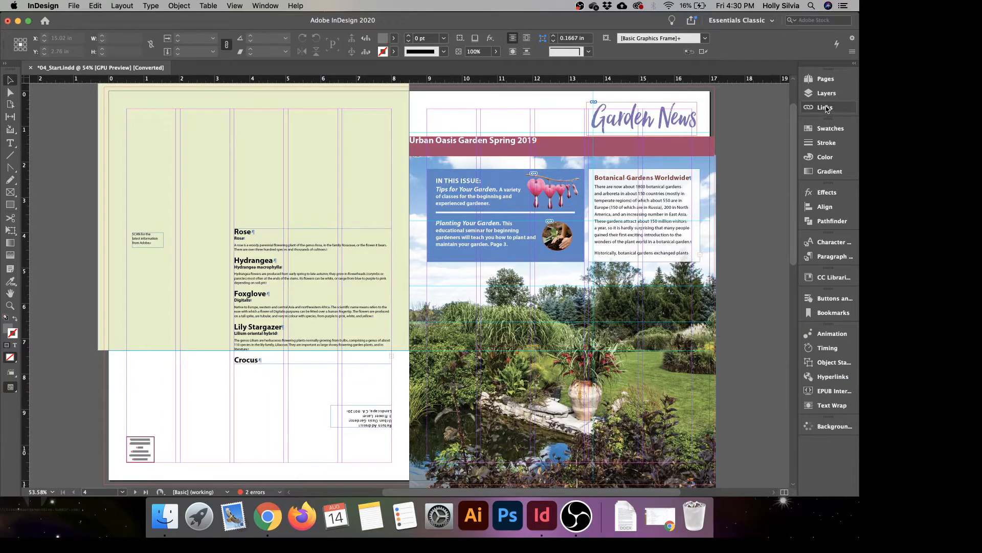
left_click(825, 95)
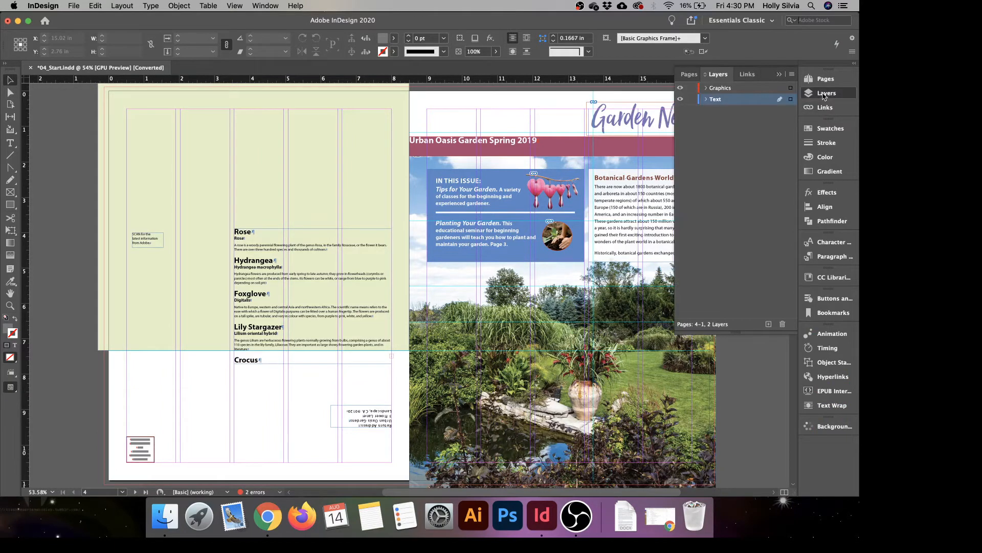
left_click(266, 6)
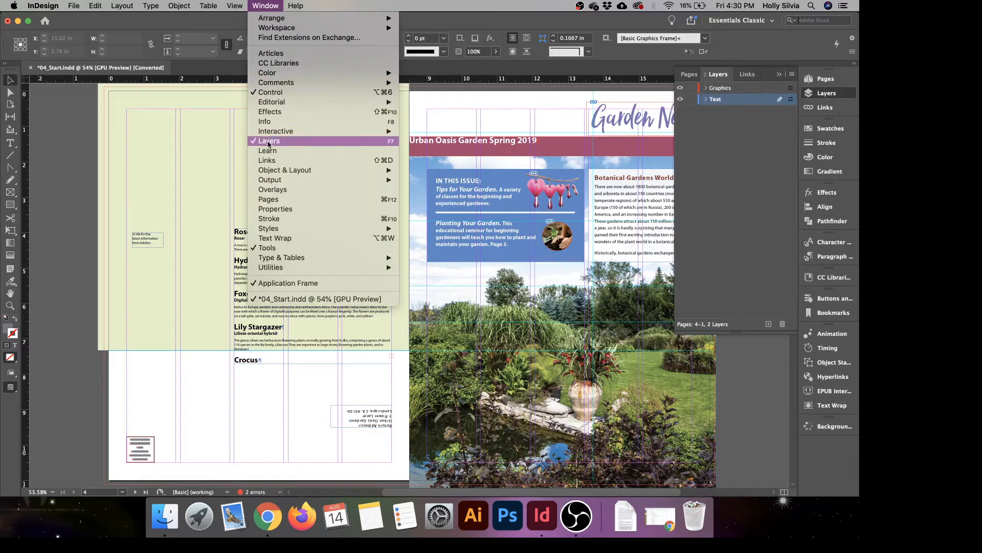
left_click(816, 98)
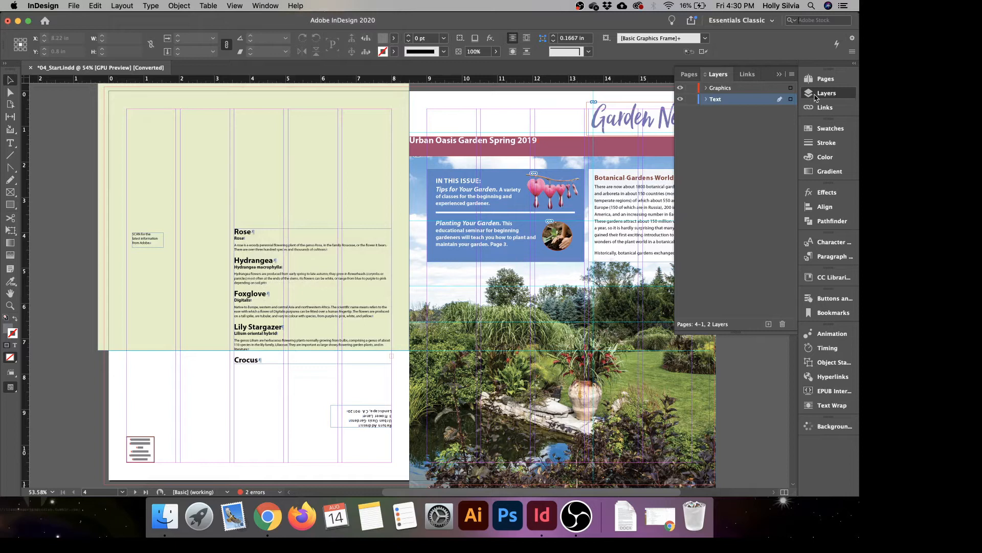
Check which layer the maroon title banner is on, and hide and reshow the Text and Graphics layers in turn.
left_click(506, 152)
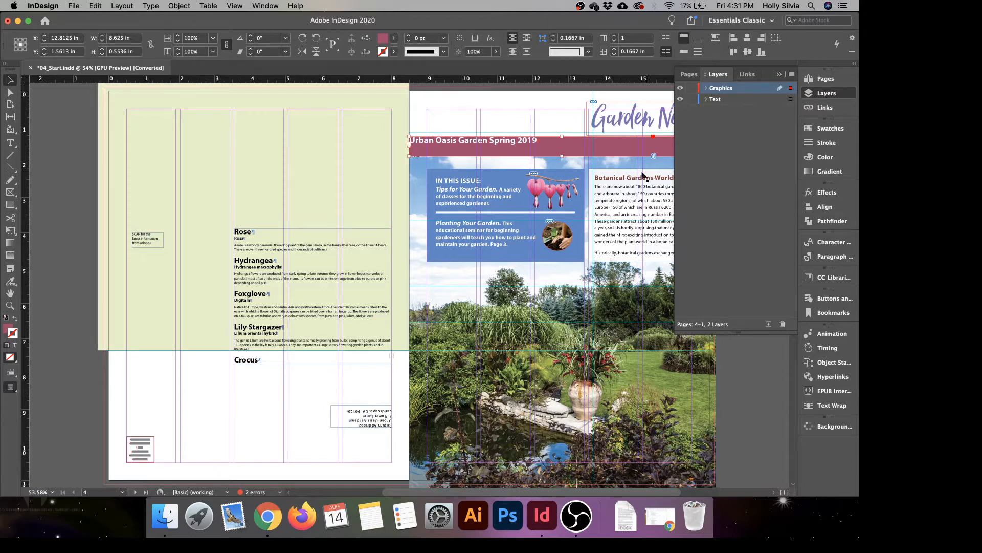
left_click(727, 99)
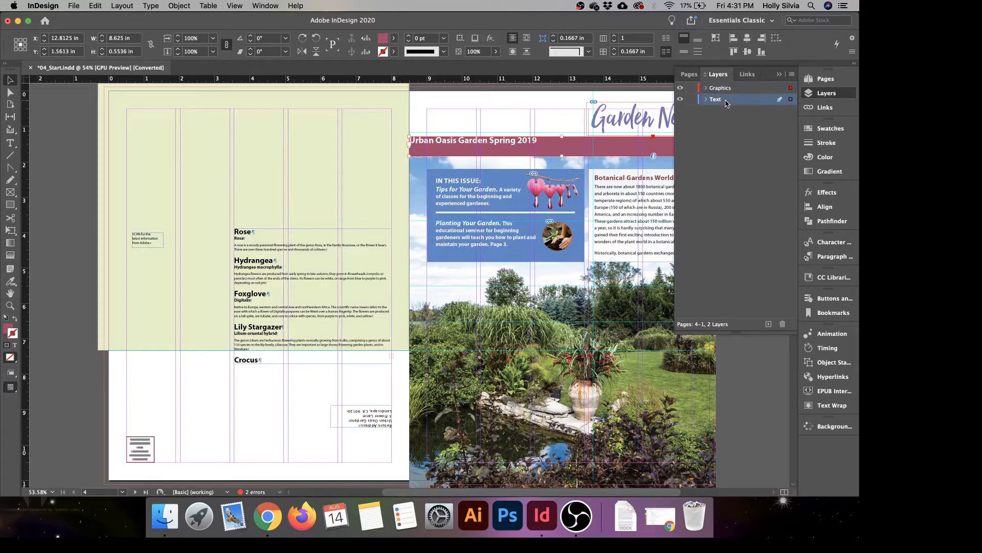
left_click(680, 99)
left_click(680, 99)
left_click(679, 88)
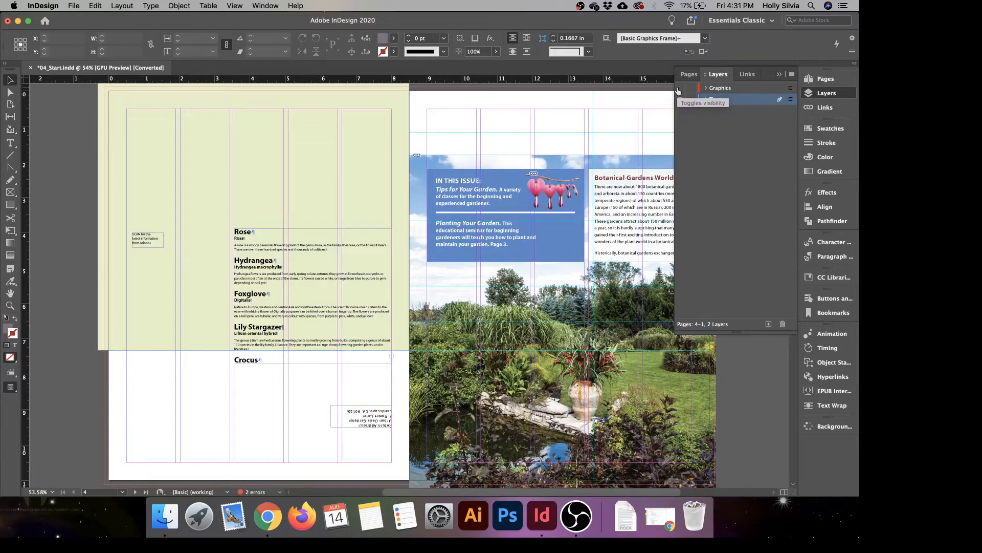
left_click(678, 88)
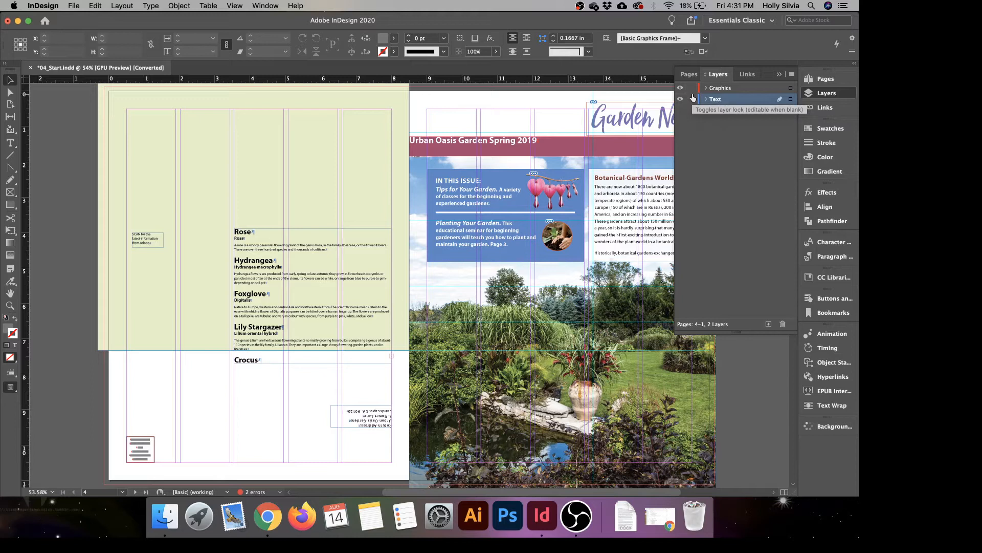
Lock the Text layer, switch its visibility off and on, and unlock it.
left_click(692, 99)
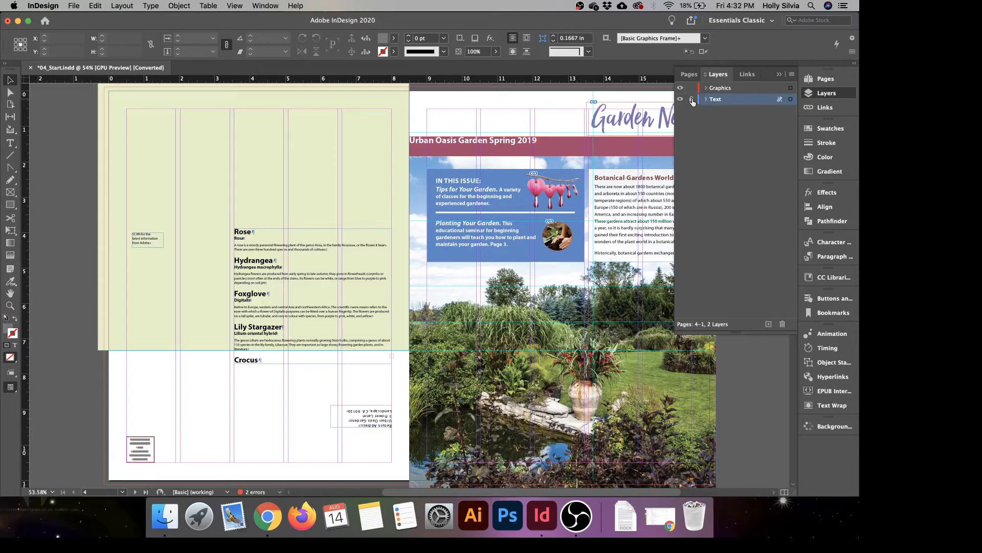
left_click(680, 99)
left_click(680, 99)
left_click(692, 99)
Try moving the blue "In This Issue" box and the Botanical Gardens article frame, and undo both moves.
left_click_drag(577, 261, 468, 284)
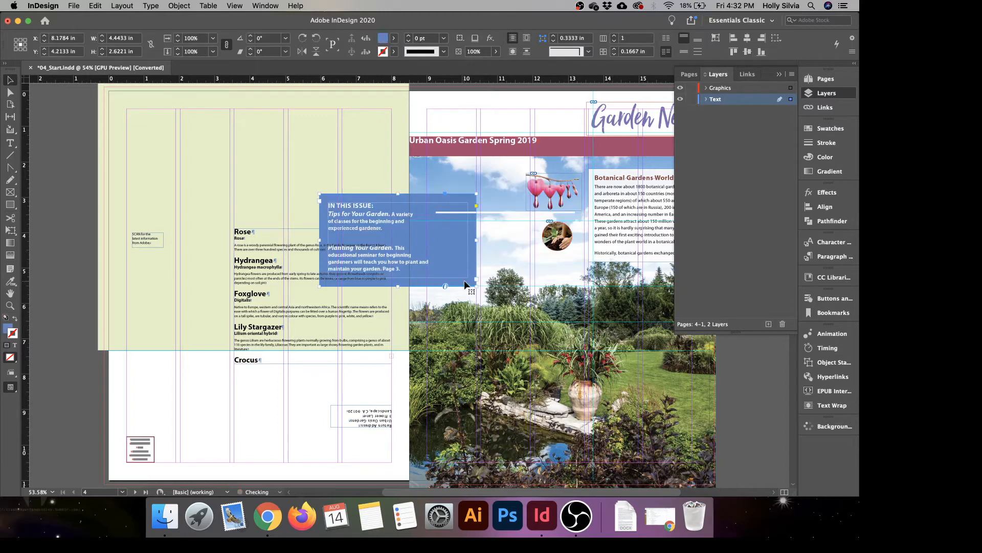
left_click_drag(620, 243, 611, 302)
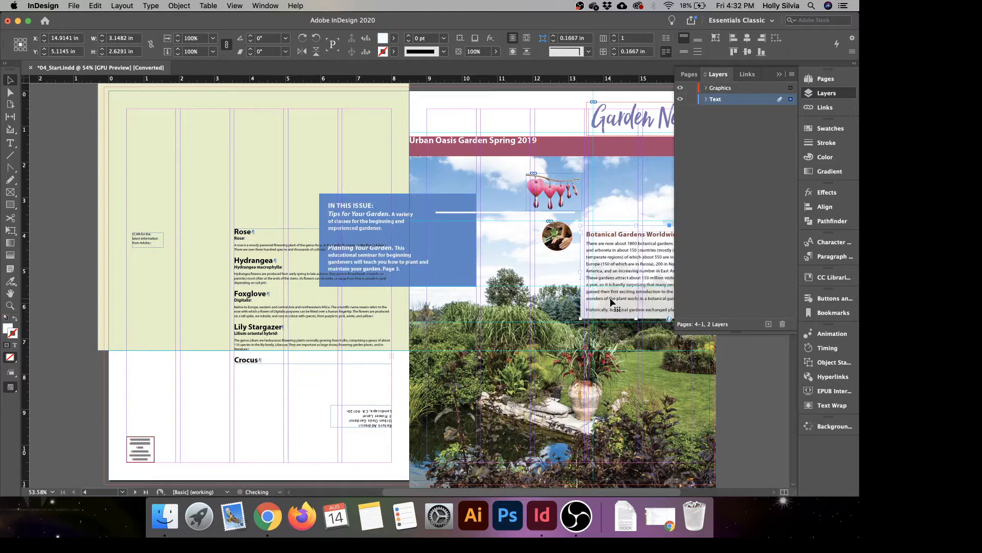
key("cmd+z")
key("cmd+z")
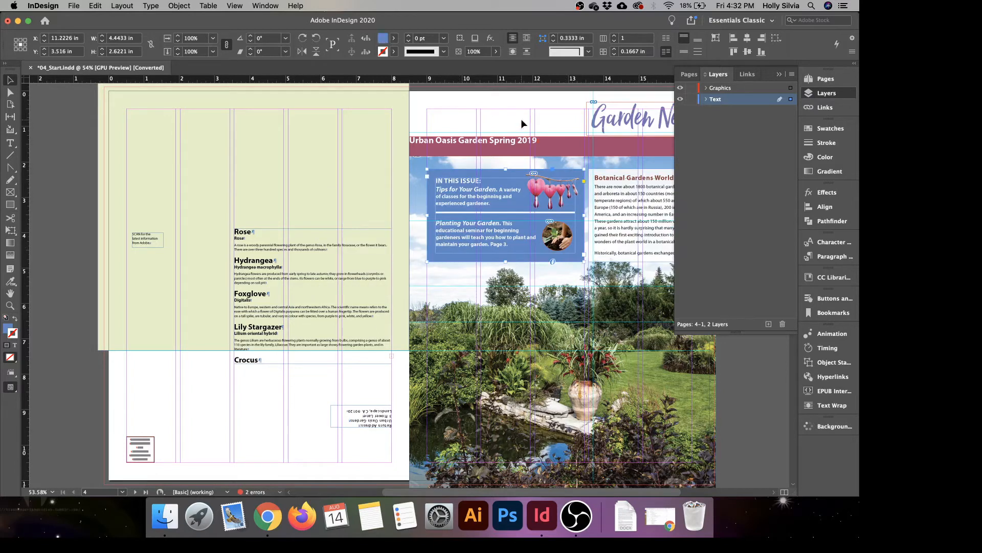
left_click(515, 118)
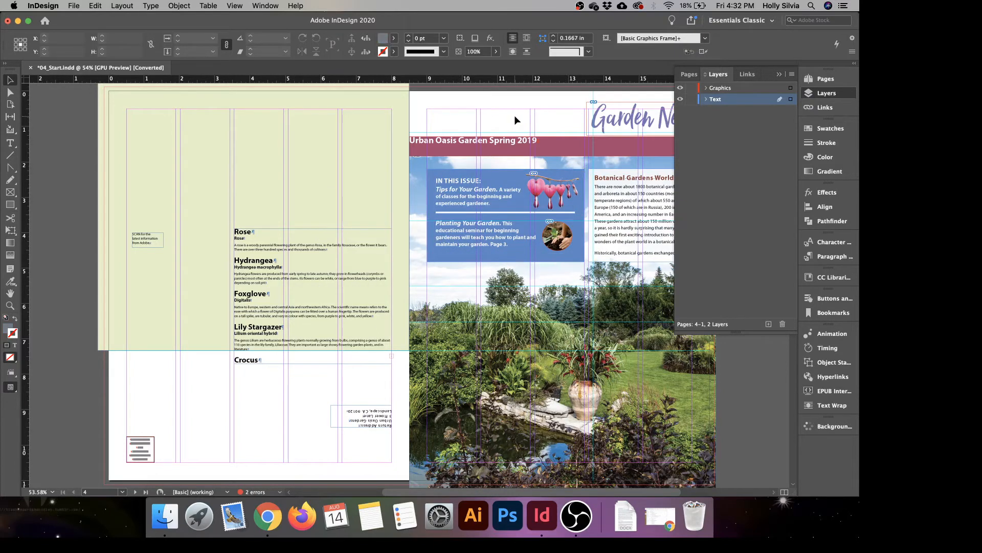
Try shifting the bleeding-heart image inside its frame and enlarging the image content to about 87%.
key("super+=")
key("super+=")
scroll(574, 173, "up", 2)
scroll(573, 173, "right", 2)
scroll(575, 176, "up", 1)
scroll(575, 176, "right", 4)
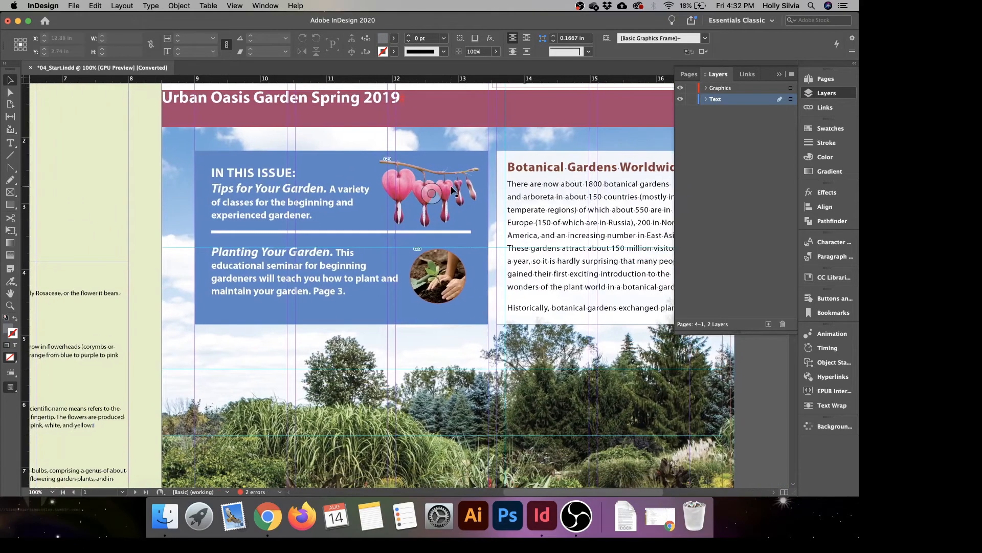
left_click(453, 190)
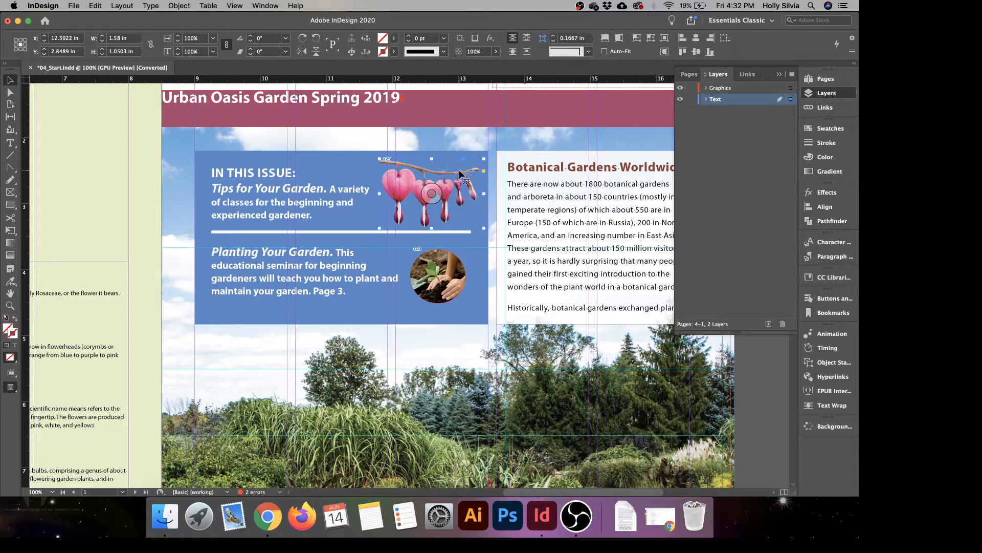
left_click(432, 194)
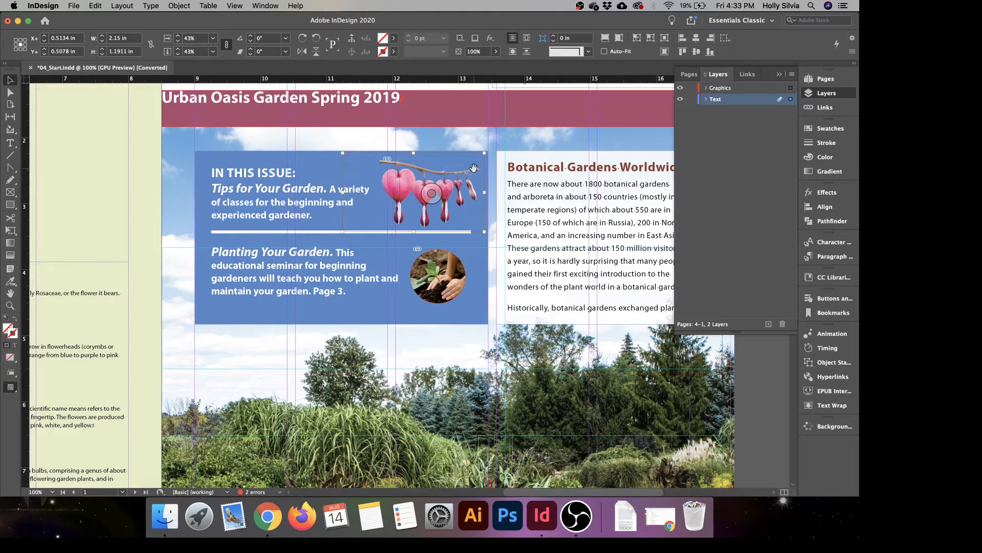
key("super+equal")
key("super+equal")
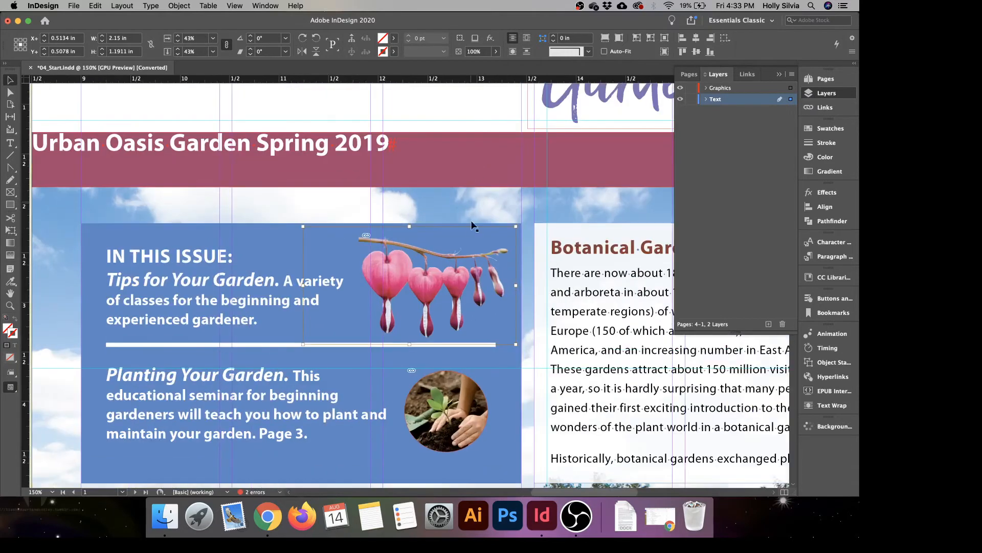
scroll(471, 230, "down", 3)
left_click_drag(438, 211, 476, 230)
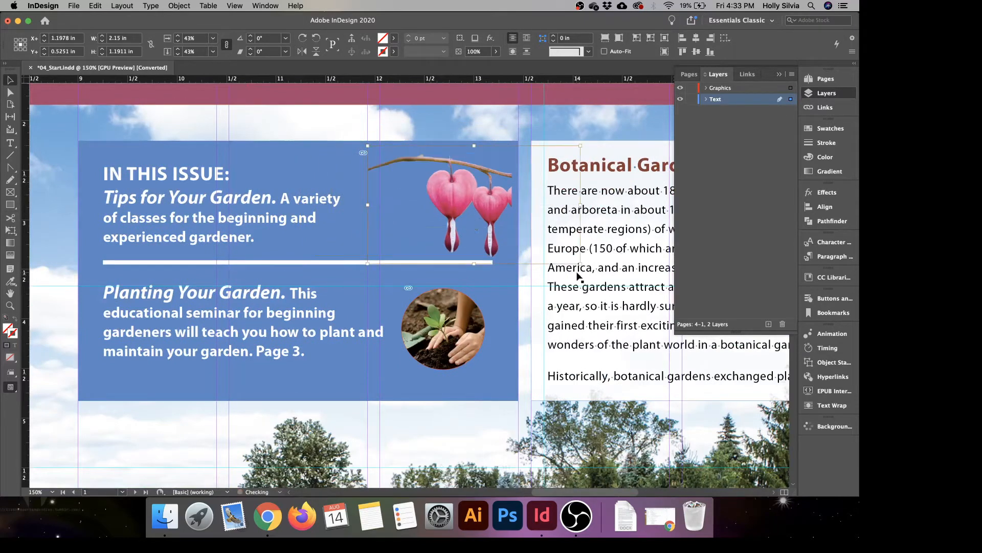
left_click_drag(580, 263, 655, 323)
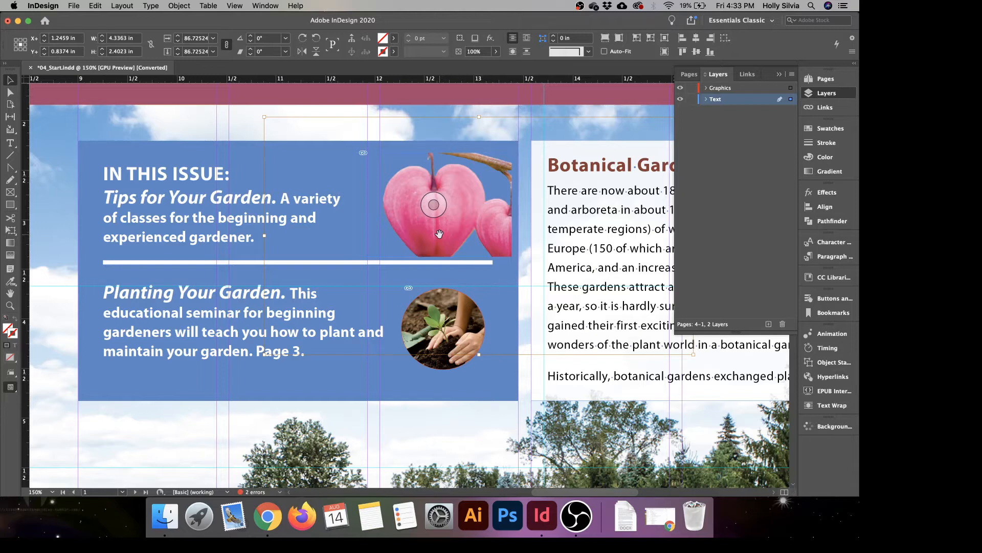
Undo the repositioning and scaling of the bleeding-heart image, and unlock the Text layer.
key("cmd+z")
key("cmd+z")
key("cmd+z")
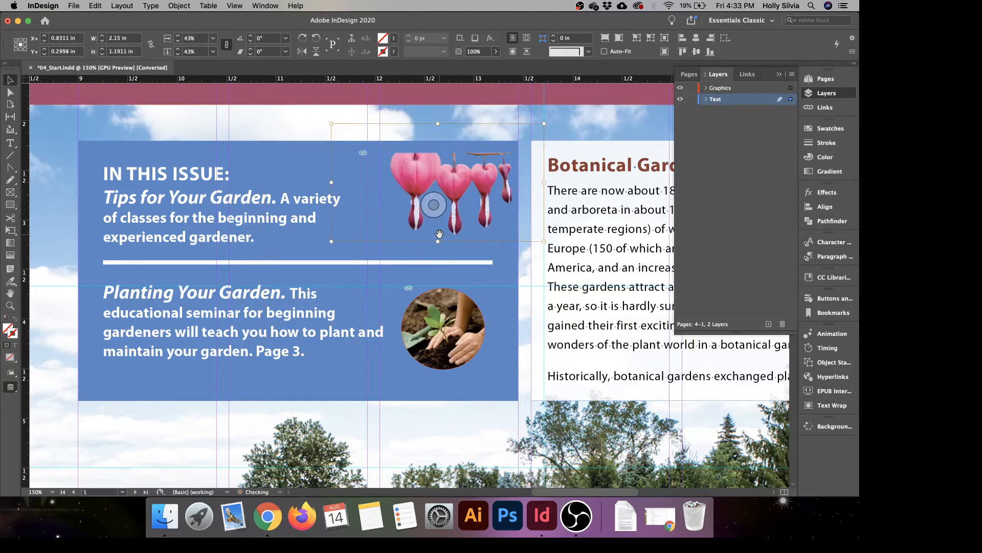
key("super+z")
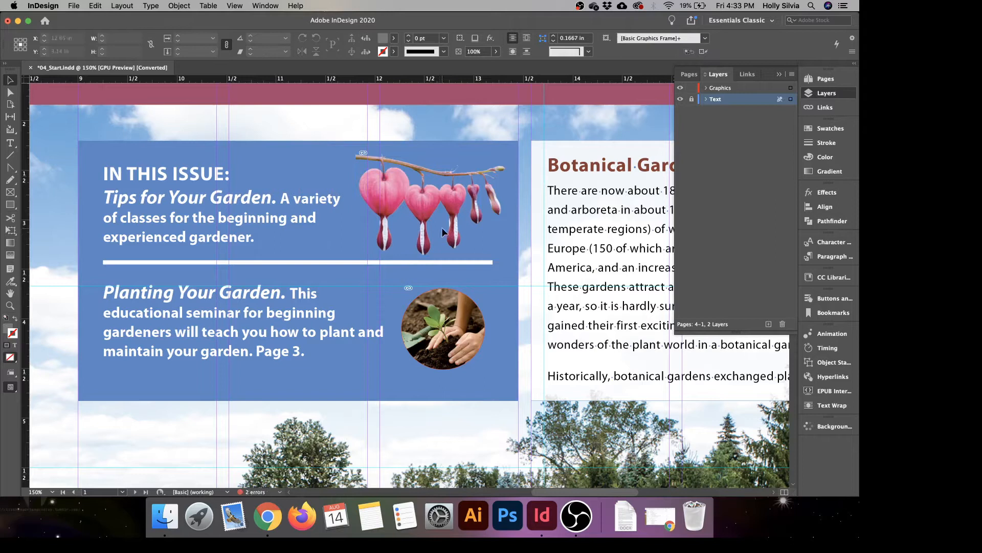
left_click(691, 98)
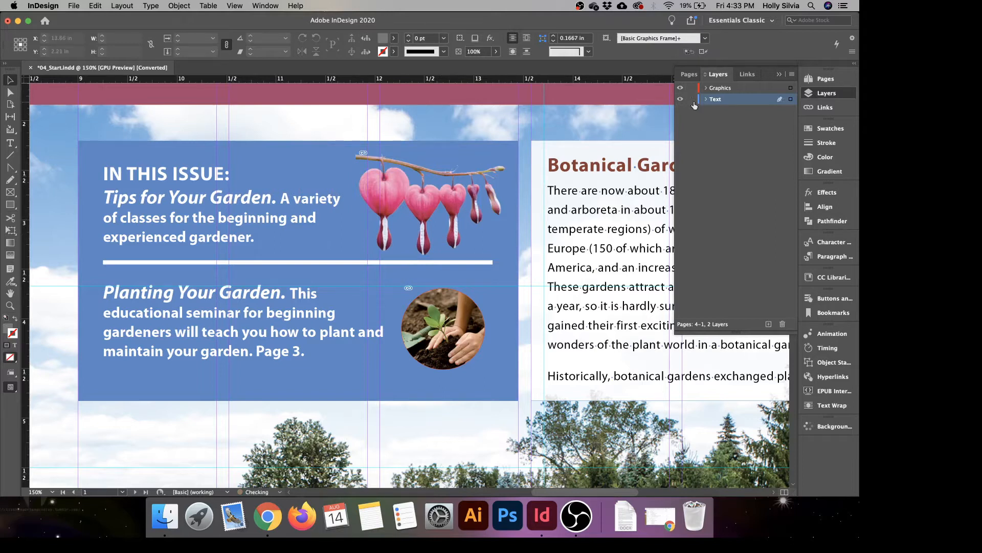
Move the bleeding-heart image frame from the Text layer to the Graphics layer.
left_click(490, 179)
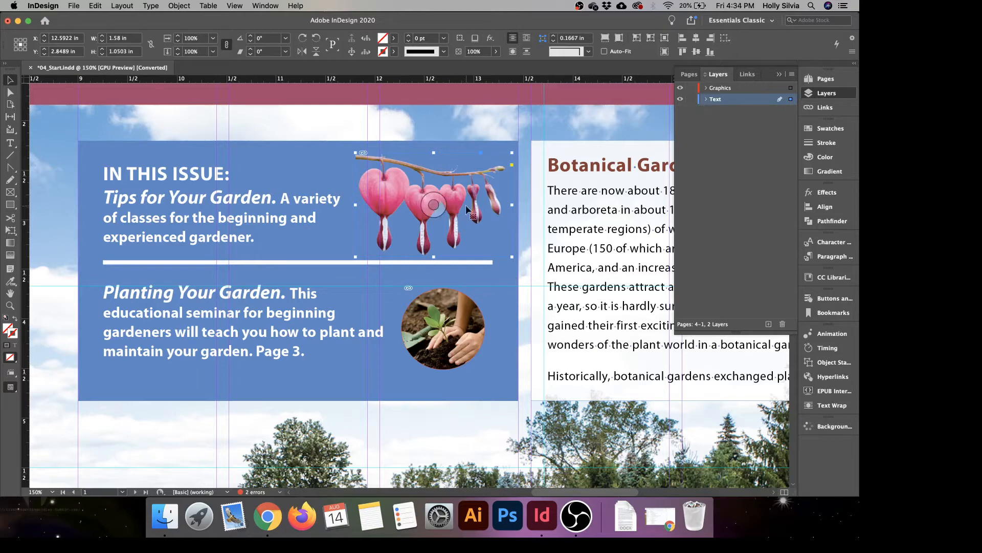
scroll(466, 205, "up", 3)
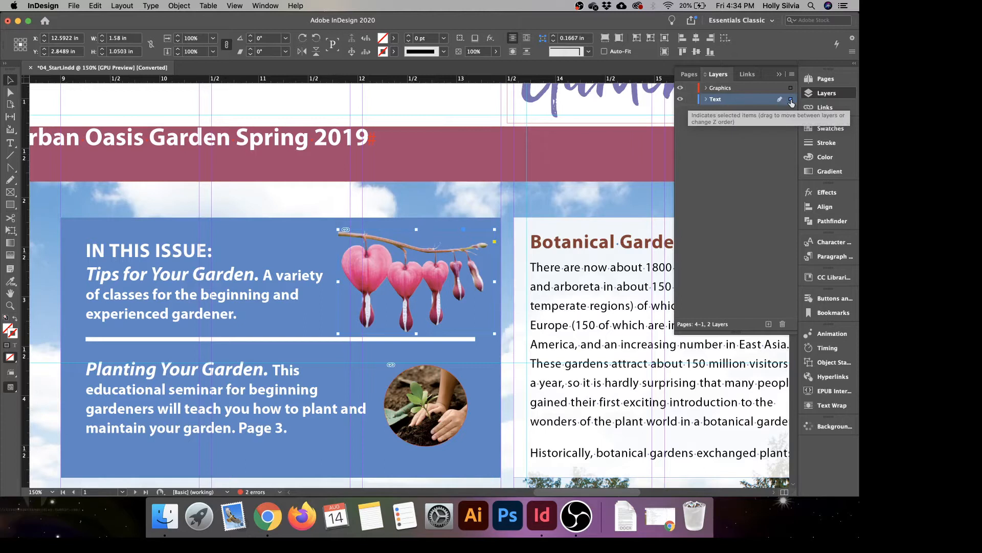
left_click_drag(791, 99, 790, 88)
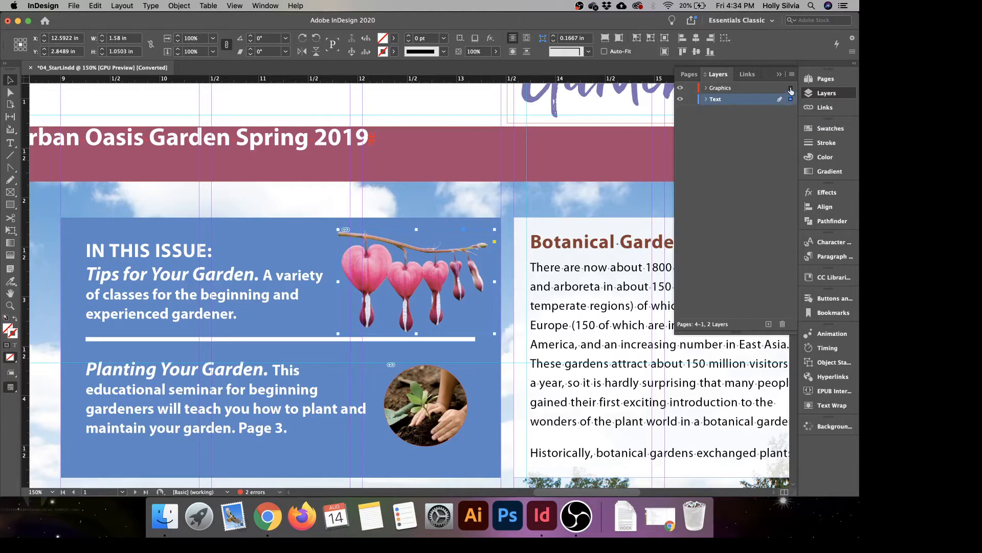
left_click_drag(791, 89, 790, 91)
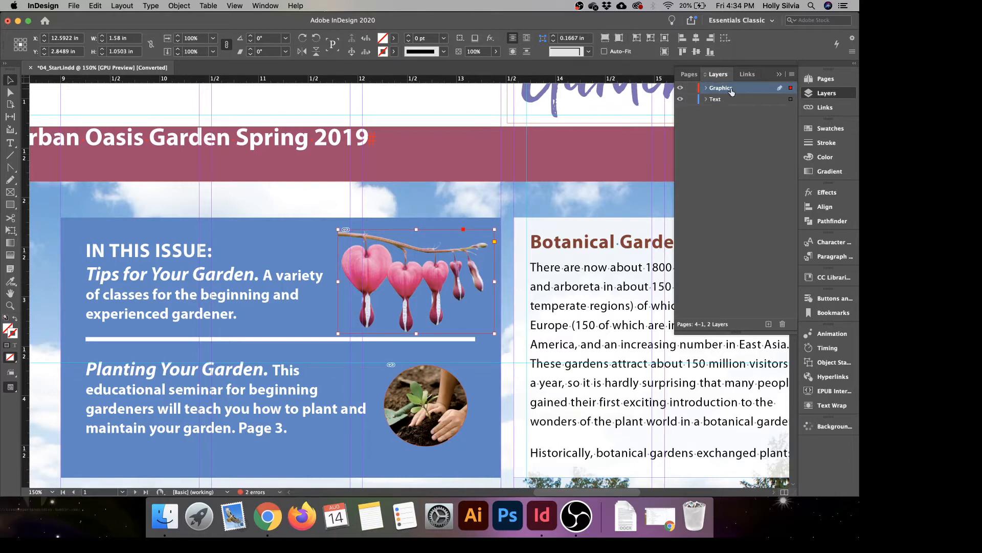
Check the layer of the pale green background and the large garden photo, and lock the Graphics layer.
key("super+alt+0")
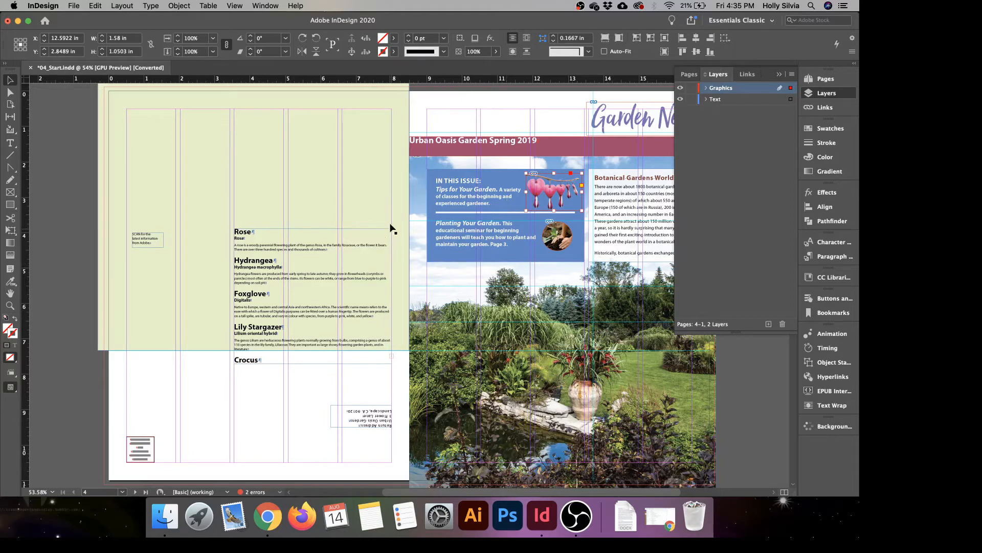
left_click(375, 123)
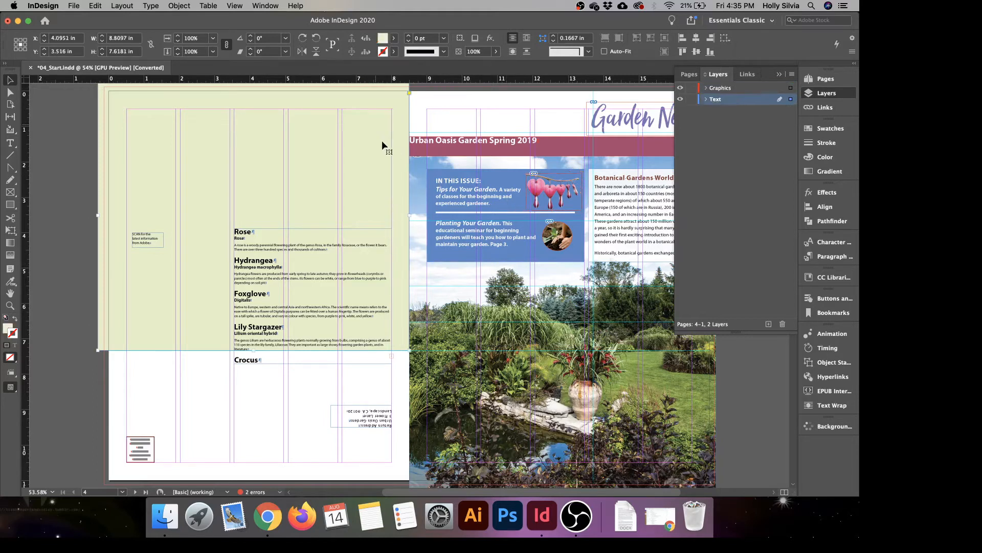
left_click(511, 287)
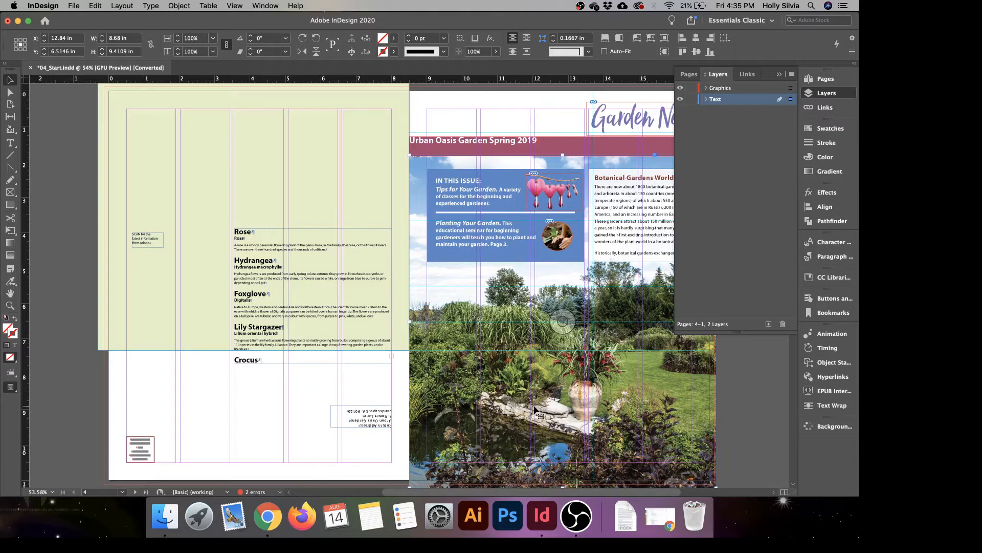
left_click(691, 88)
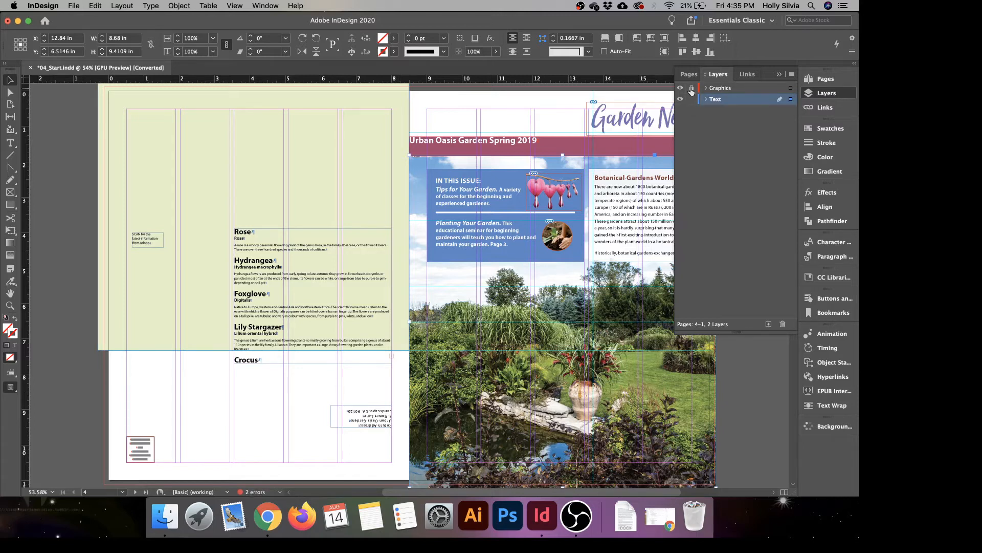
Create a new layer named Background and place it below the Text layer.
left_click(768, 324)
right_click(735, 104)
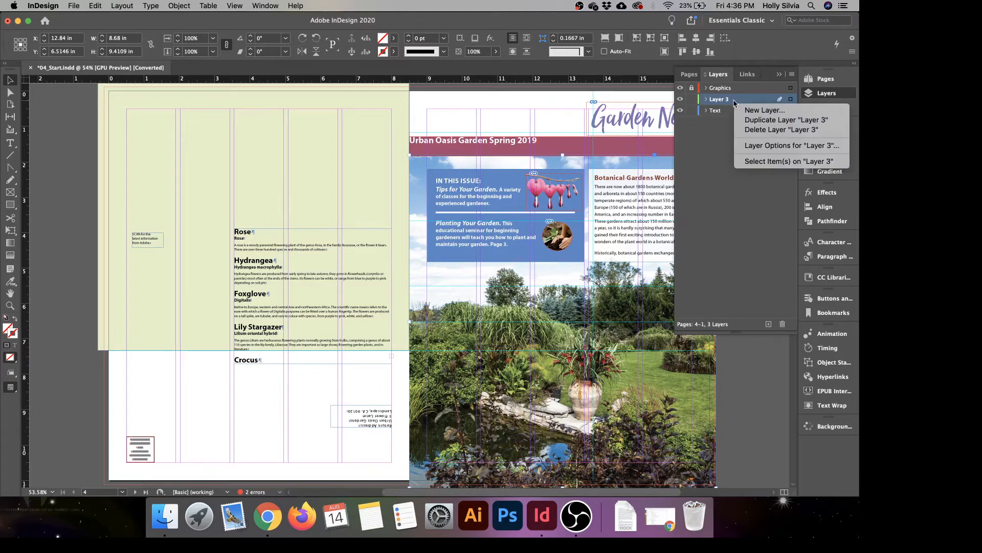
double_click(734, 101)
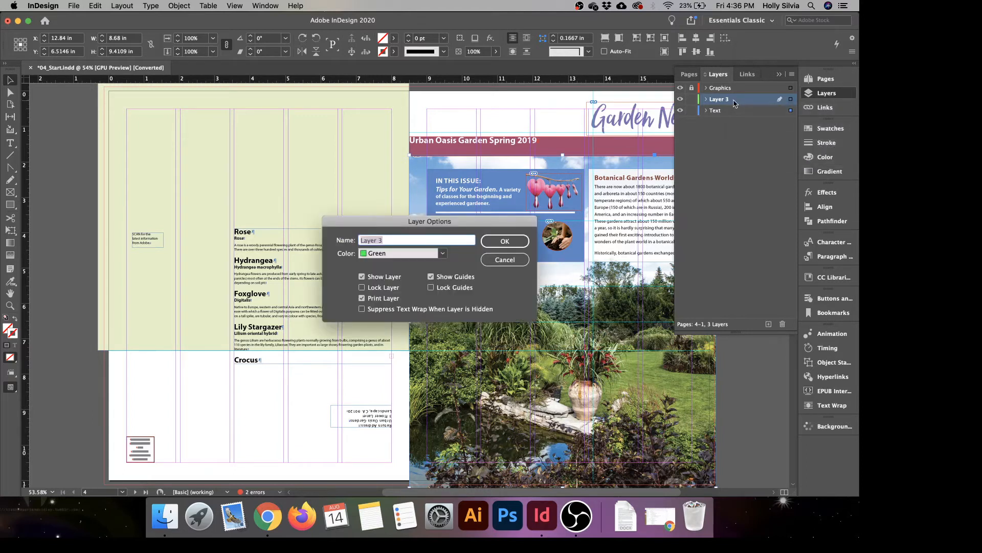
type("Background")
left_click(495, 244)
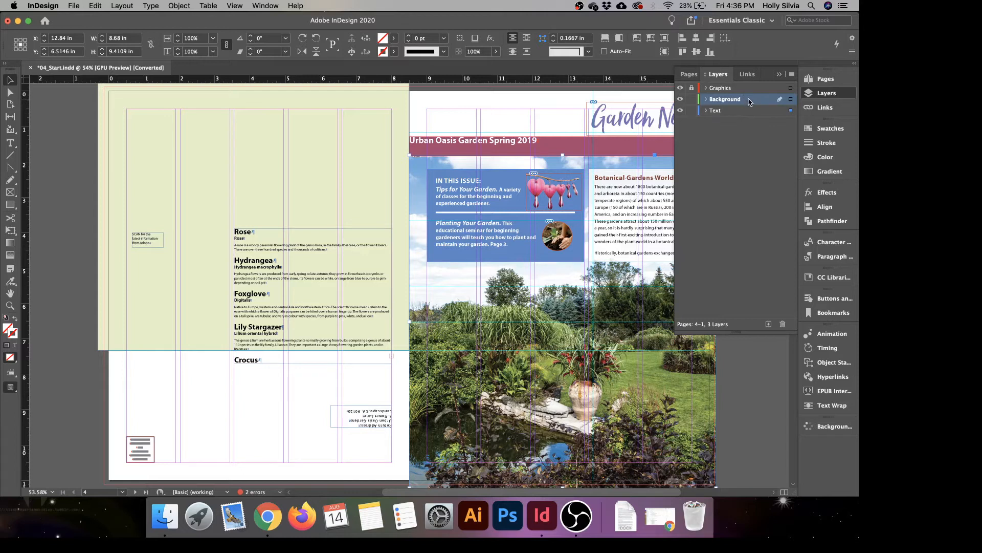
left_click_drag(748, 104, 747, 118)
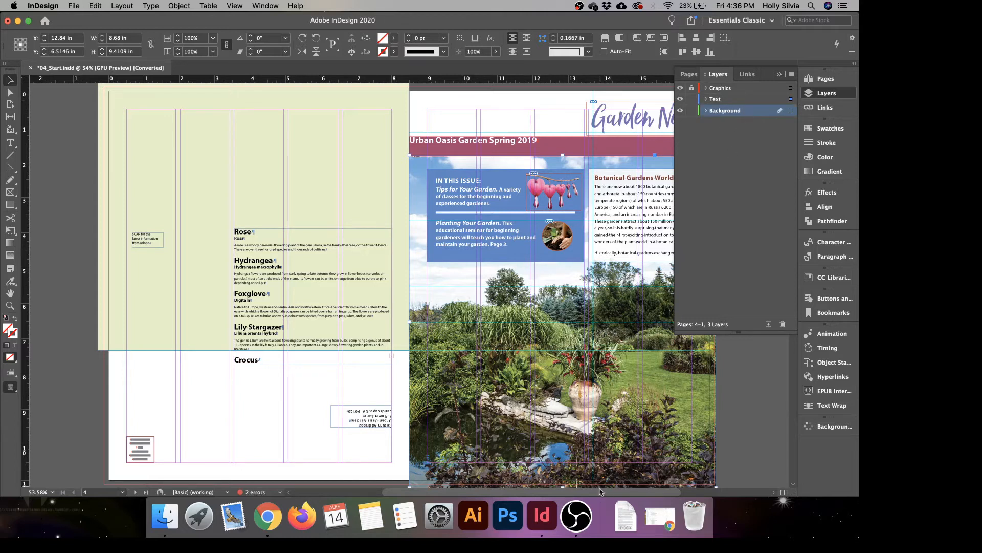
Move the pale green background and the large garden photo to the Background layer, and check by toggling that layer's visibility.
left_click(309, 125)
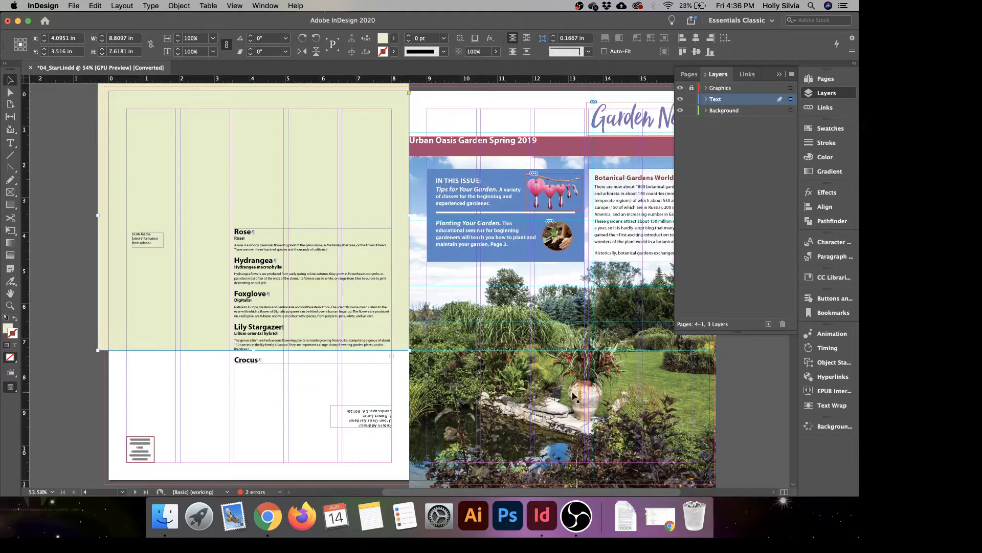
left_click(660, 411, "shift")
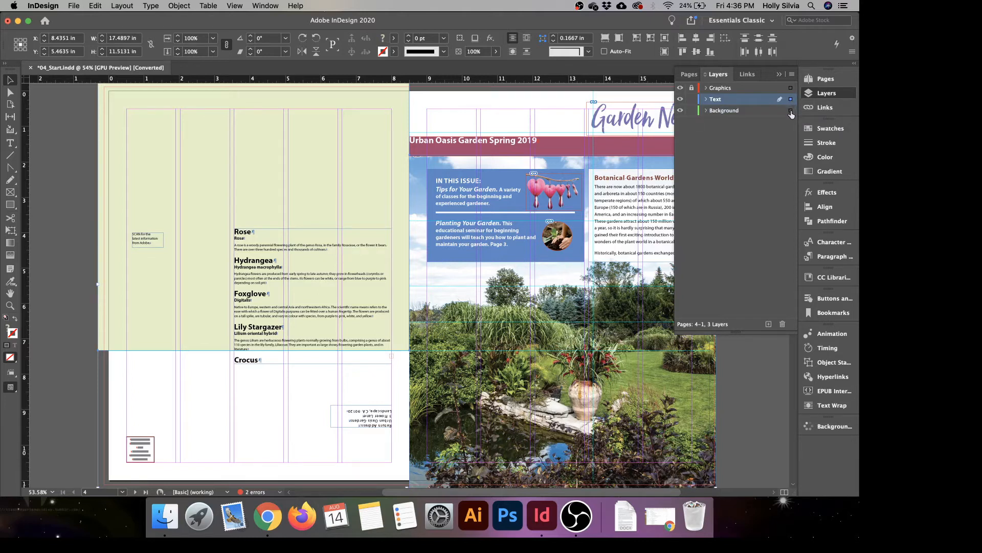
left_click(791, 110)
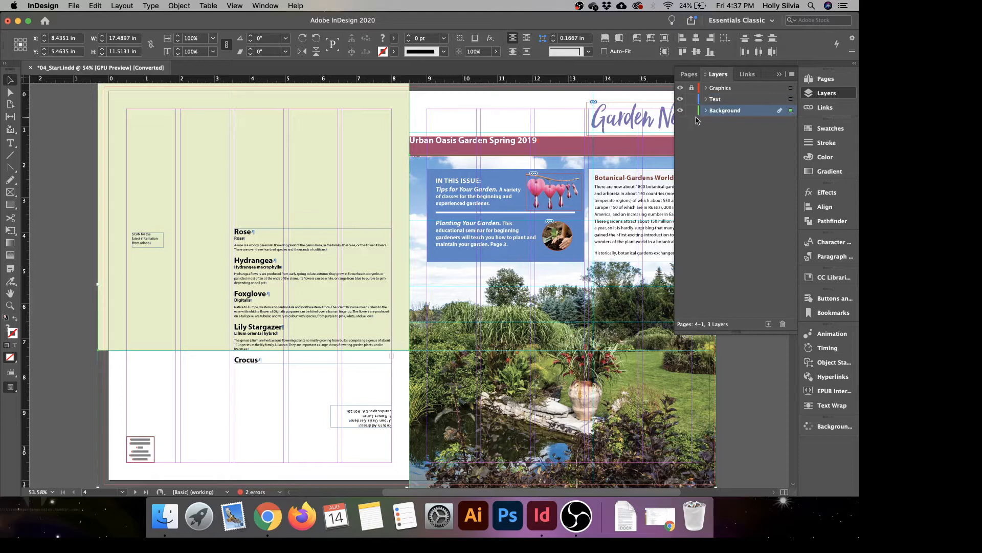
left_click(680, 111)
left_click(680, 110)
left_click(680, 111)
left_click(680, 110)
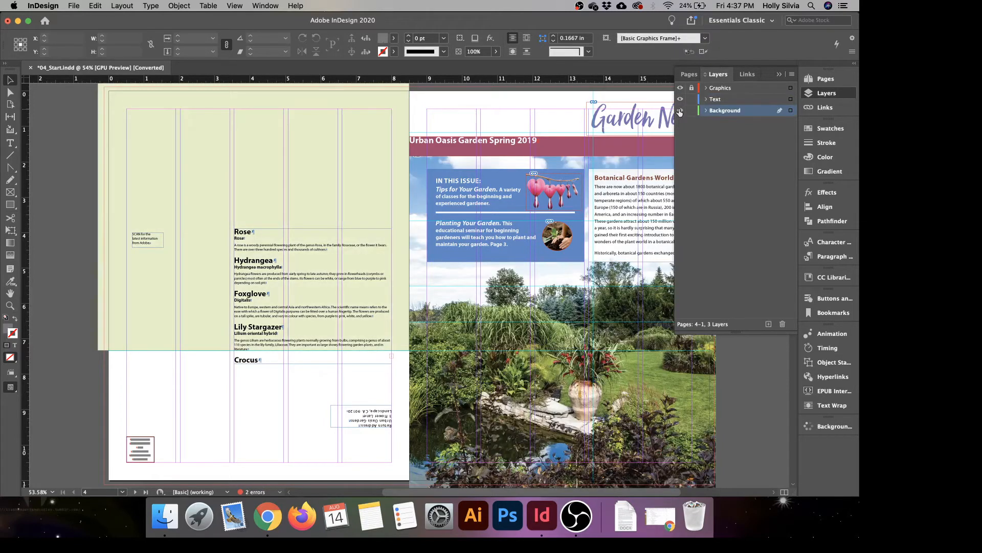
Move the blue and purple page backgrounds on pages 2–3 from the Text layer to the Background layer.
left_click(134, 492)
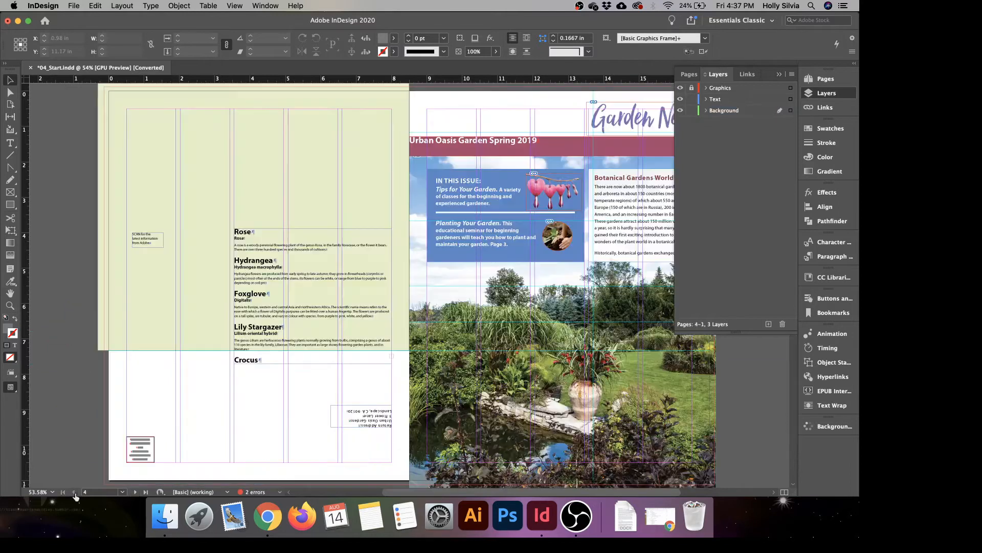
left_click(75, 492)
scroll(432, 380, "down", 10)
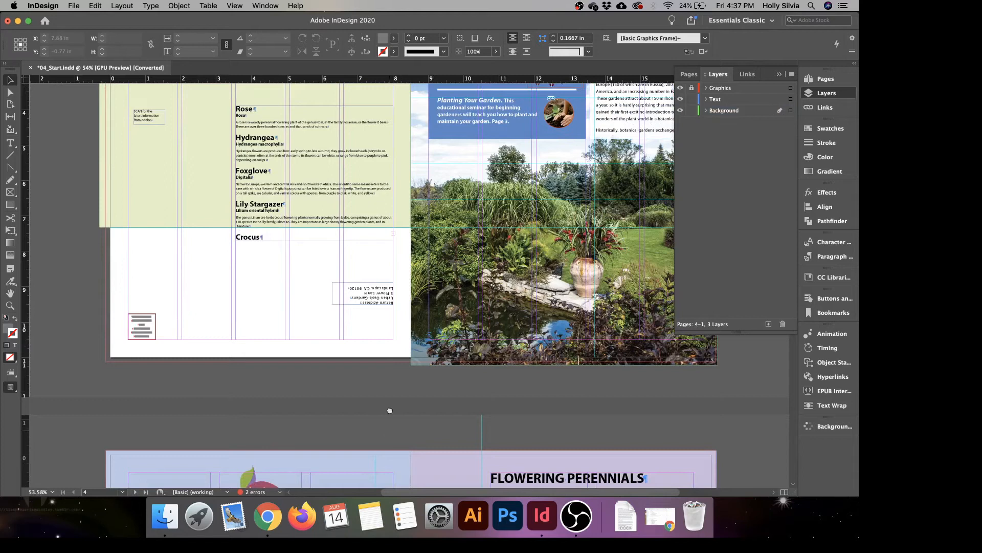
scroll(417, 346, "down", 5)
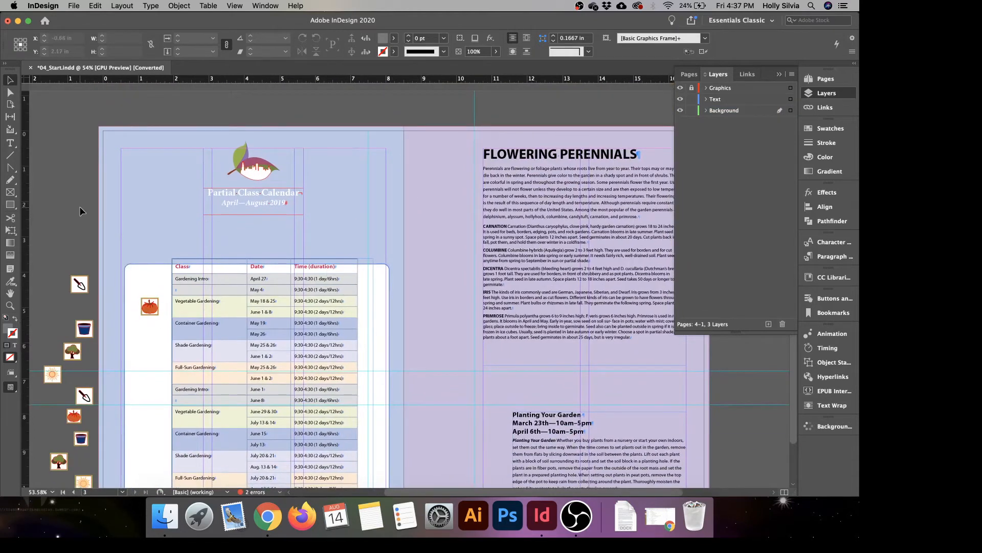
scroll(79, 211, "down", 2)
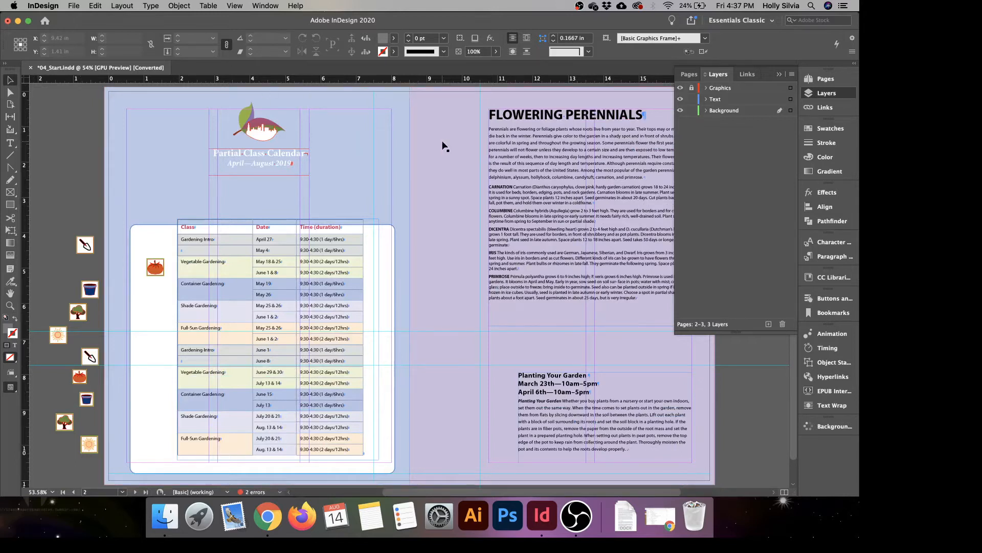
left_click(364, 99)
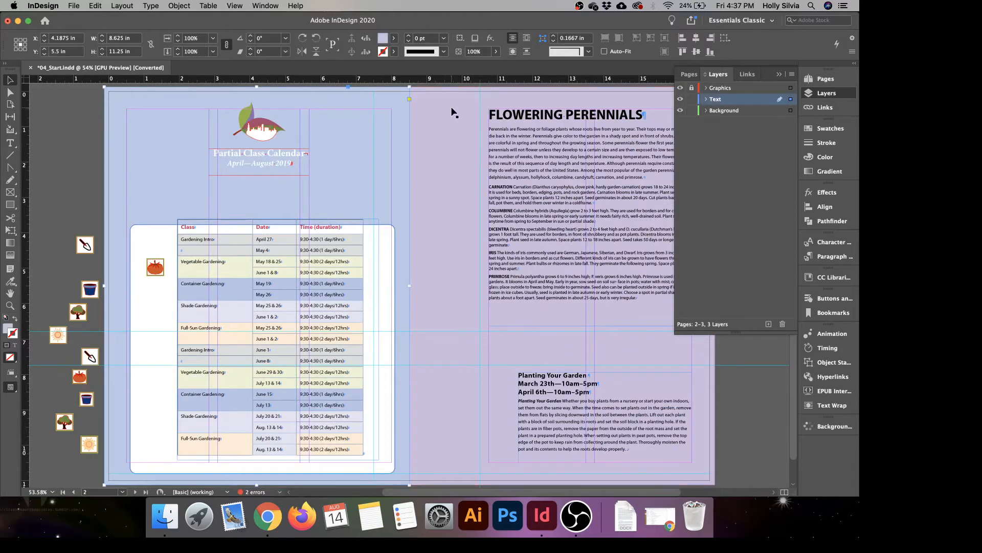
left_click(453, 113, "shift")
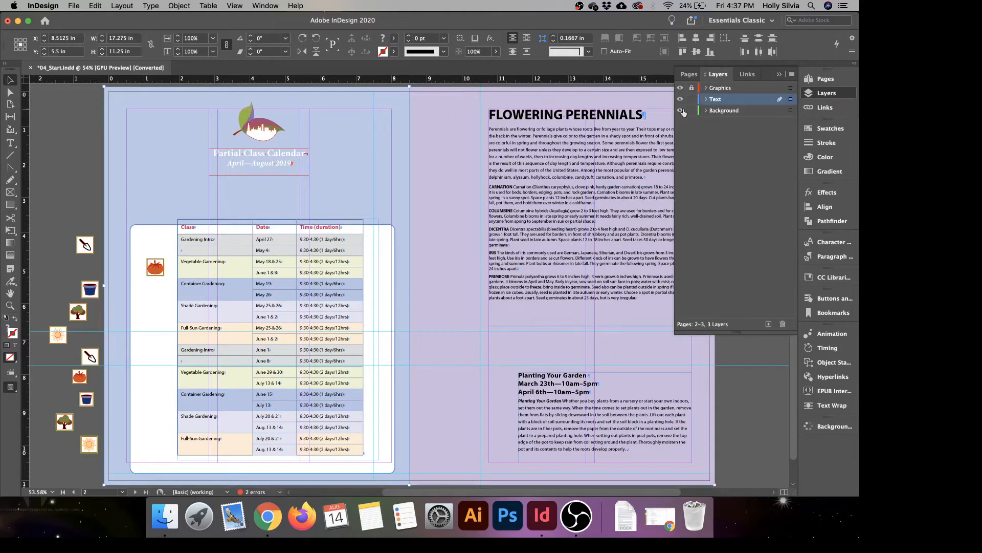
left_click(791, 112)
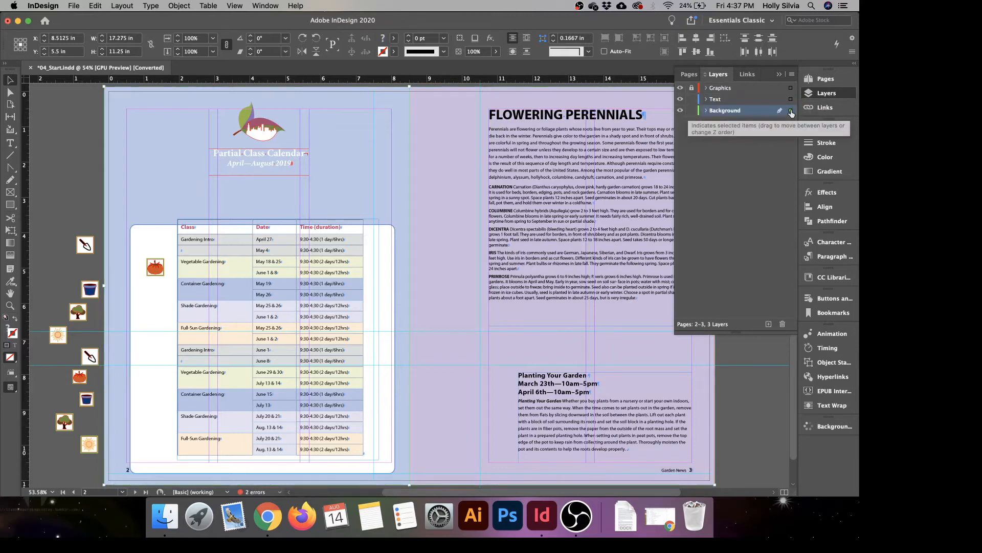
Check the Background layer by toggling its visibility, lock it, and return to the spread with pages 4 and 1.
left_click(680, 111)
left_click(680, 111)
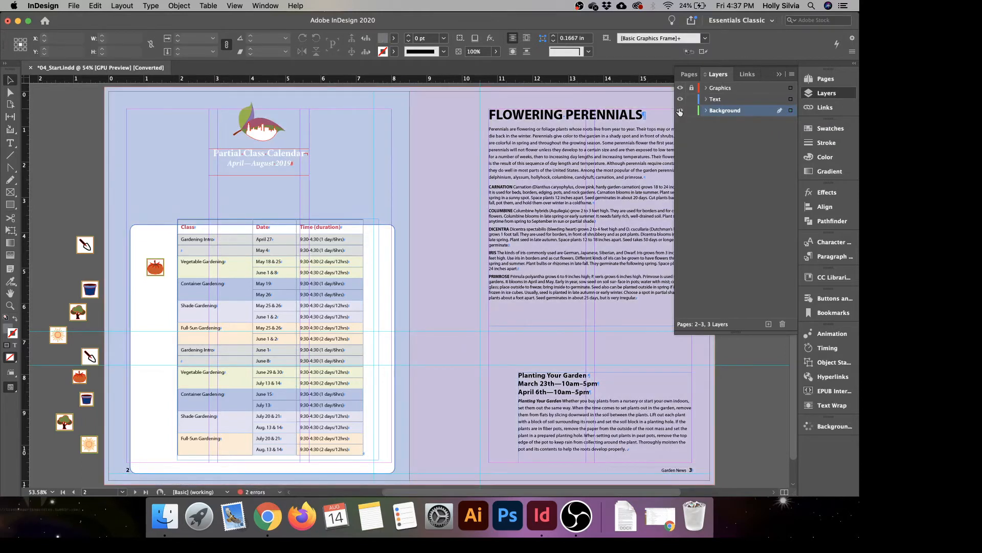
left_click(692, 111)
left_click(73, 492)
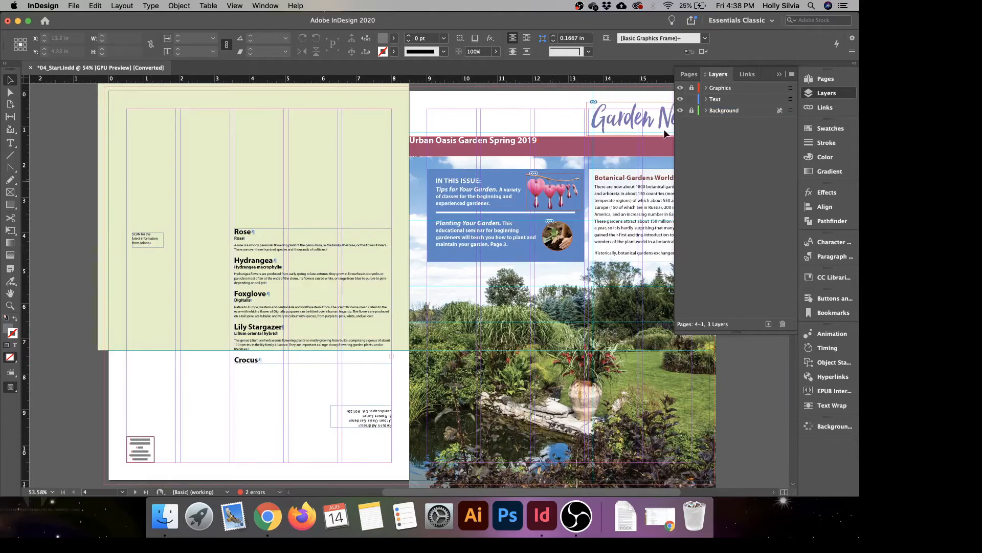
left_click(825, 96)
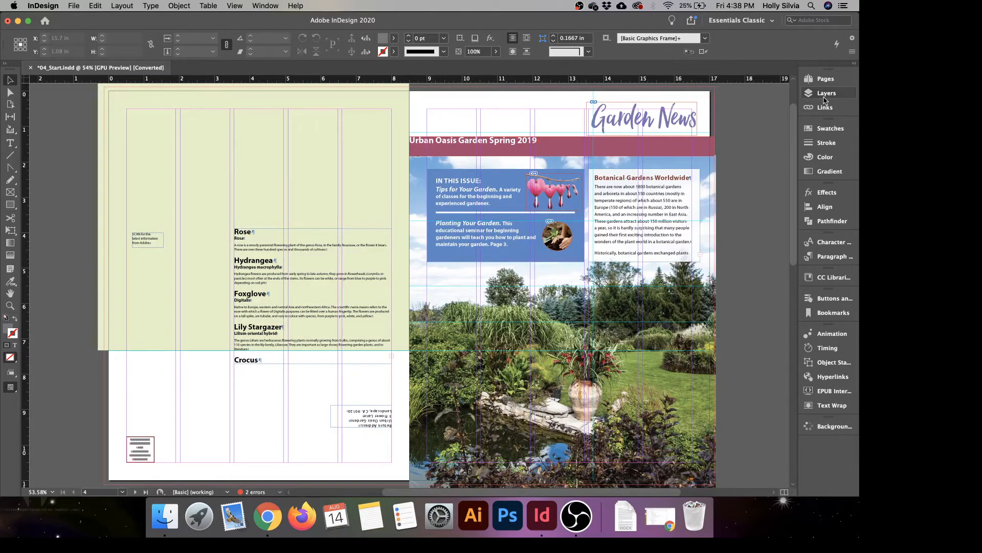
On the Text layer, draw a text frame about 2.93 in wide and 1.26 in high across the first two columns at the top of page 4.
left_click(11, 147)
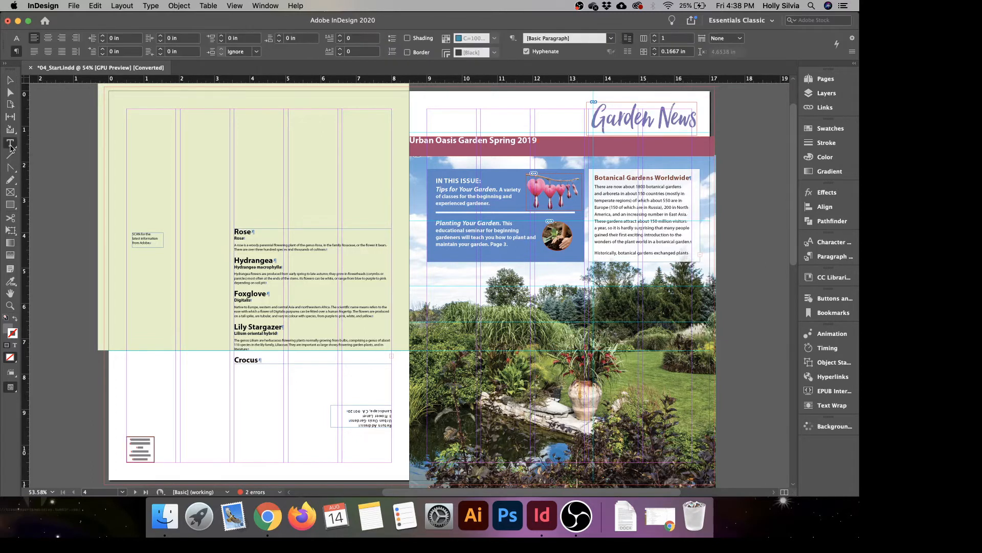
key("super+1")
scroll(205, 166, "up", 8)
scroll(205, 166, "left", 9)
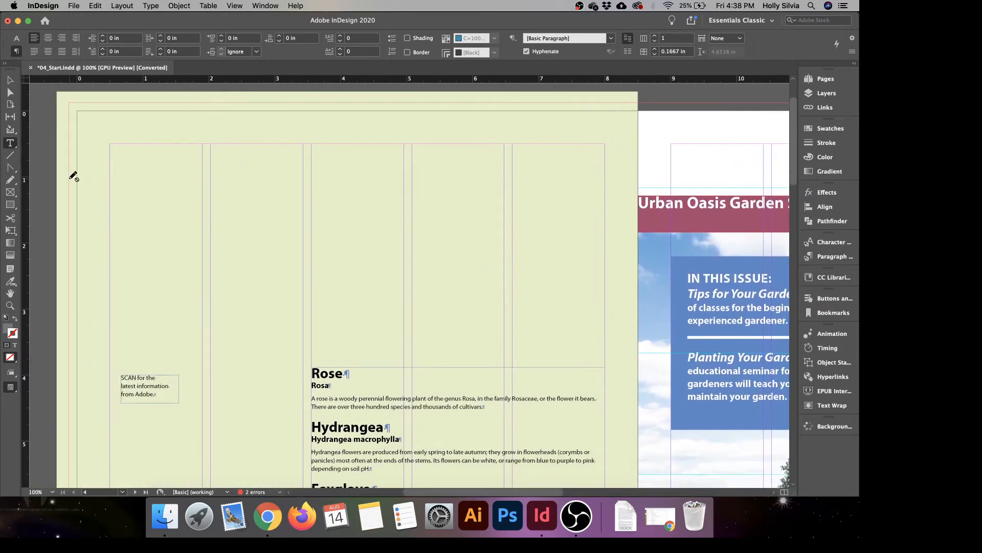
left_click(824, 94)
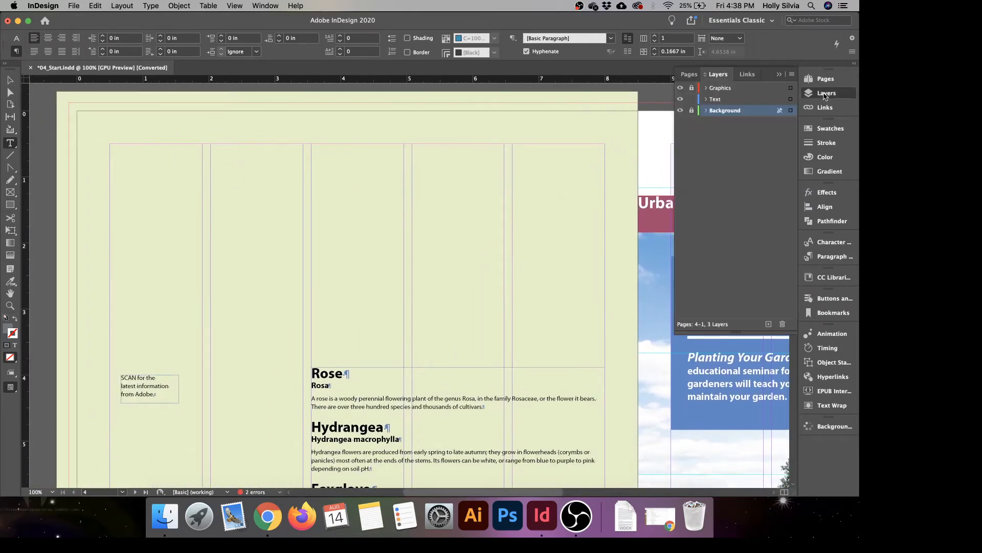
left_click(747, 100)
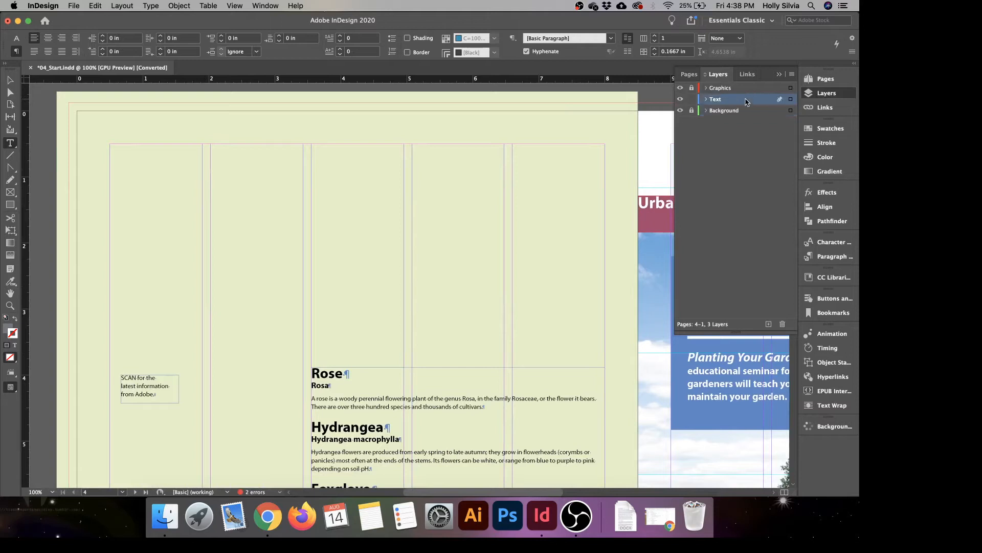
left_click(748, 116)
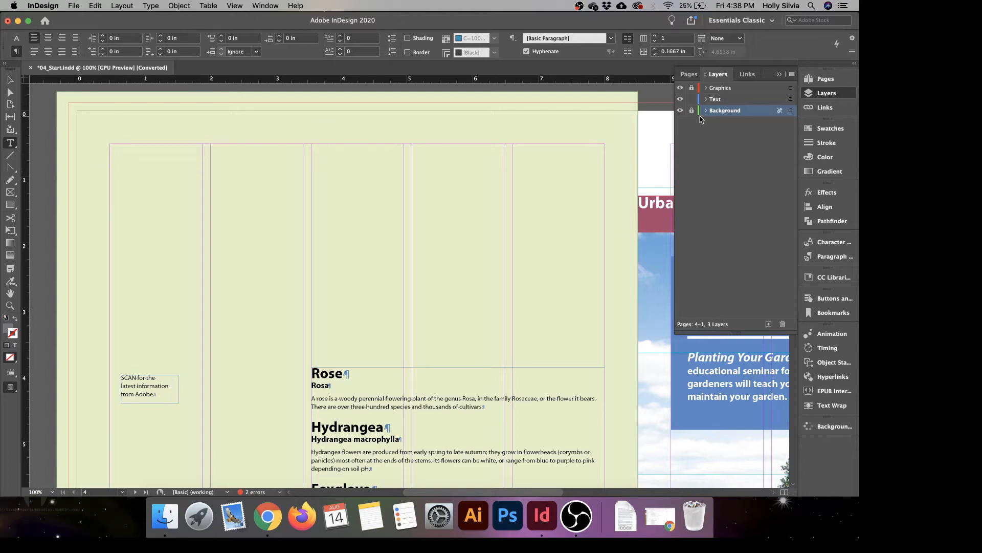
left_click(740, 100)
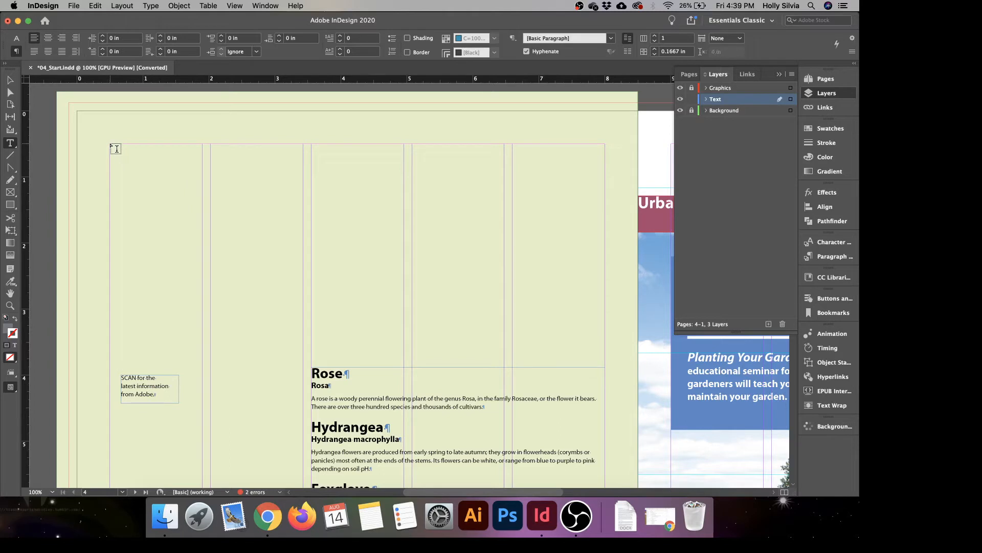
left_click_drag(110, 145, 303, 228)
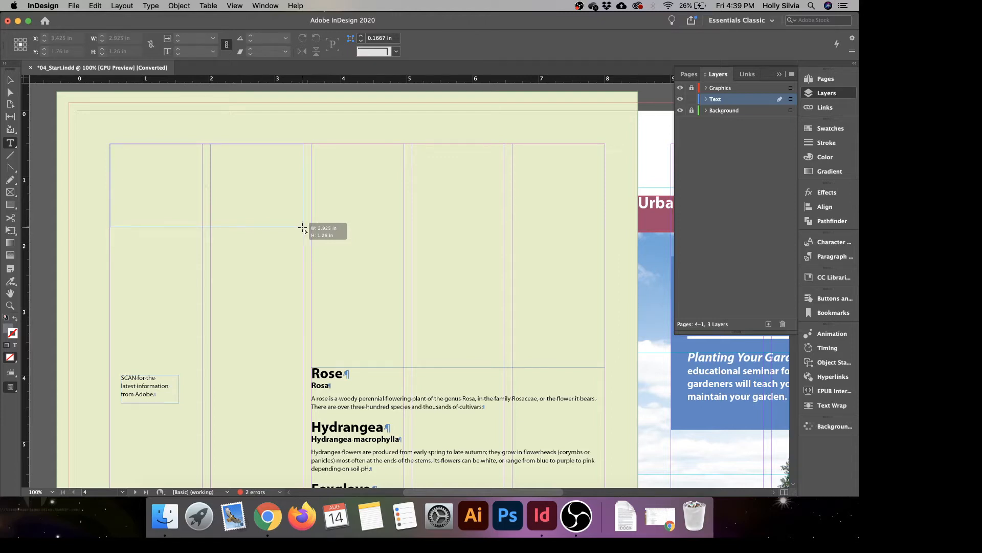
left_click_drag(302, 227, 303, 226)
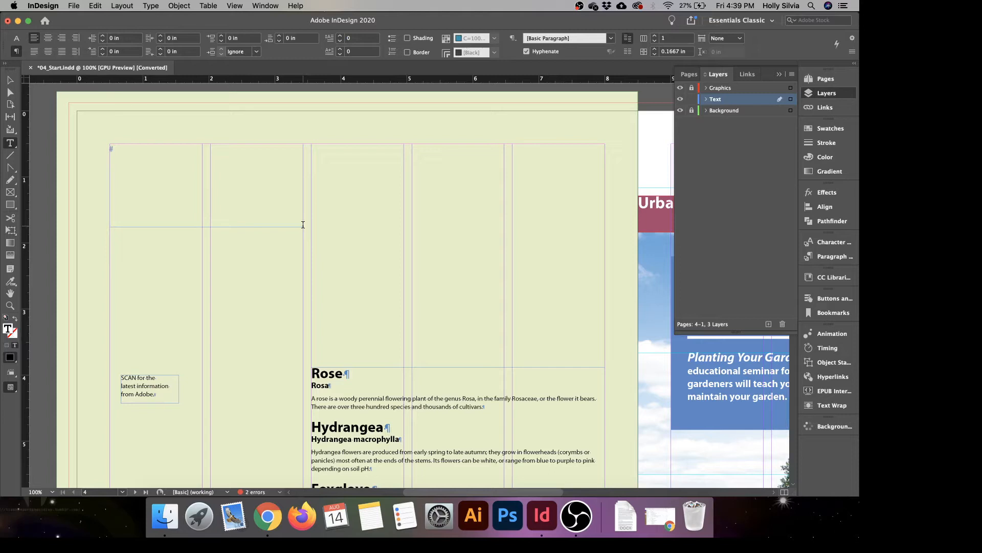
Enter "Featured Blossoms" in the new text frame, with a forced line break between the two words.
type("Featured")
right_click(179, 152)
left_click(167, 147)
key("shift+Return")
key("BackSpace")
right_click(168, 151)
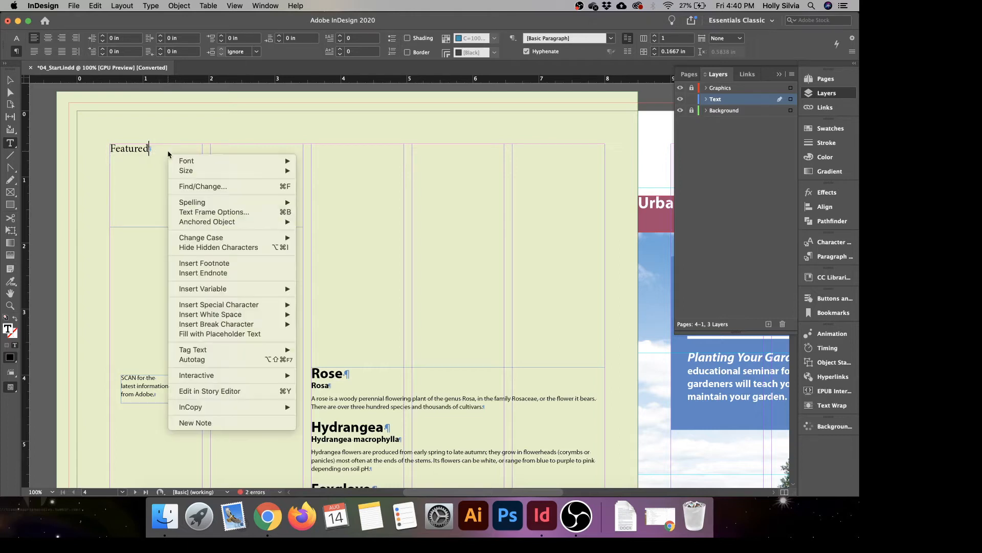
key("Escape")
key("Return")
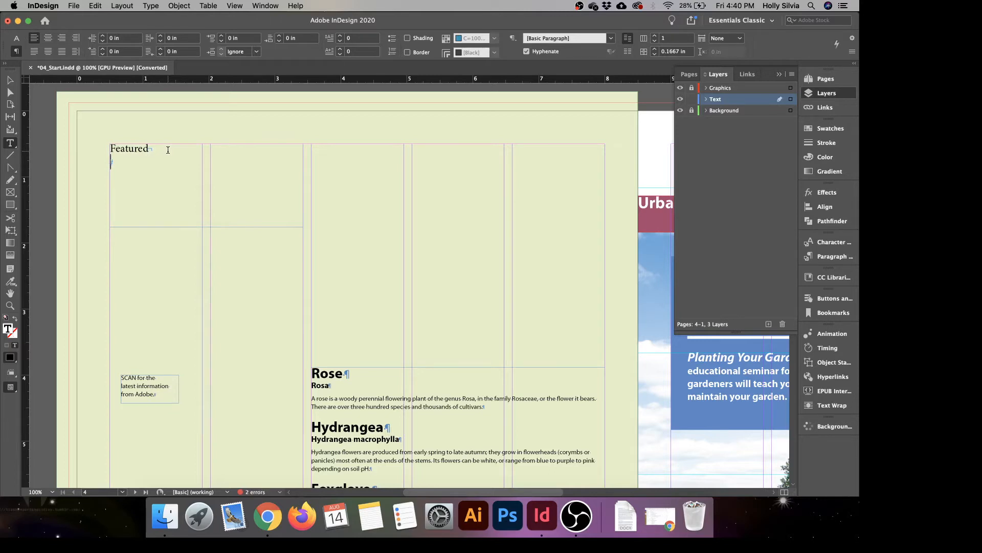
type("Blossoms")
Apply the Right Flush Title paragraph style to the "Featured Blossoms" heading.
left_click(839, 258)
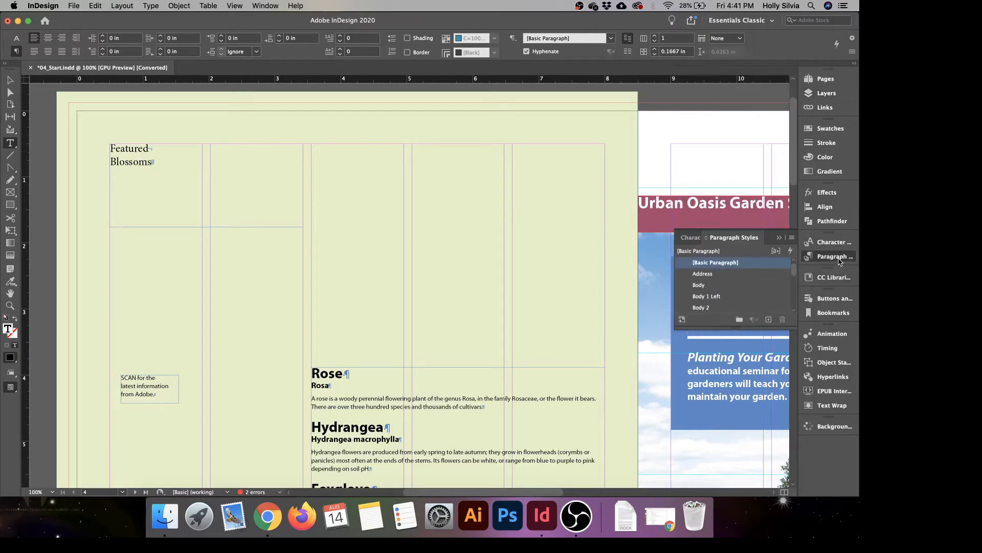
left_click(273, 6)
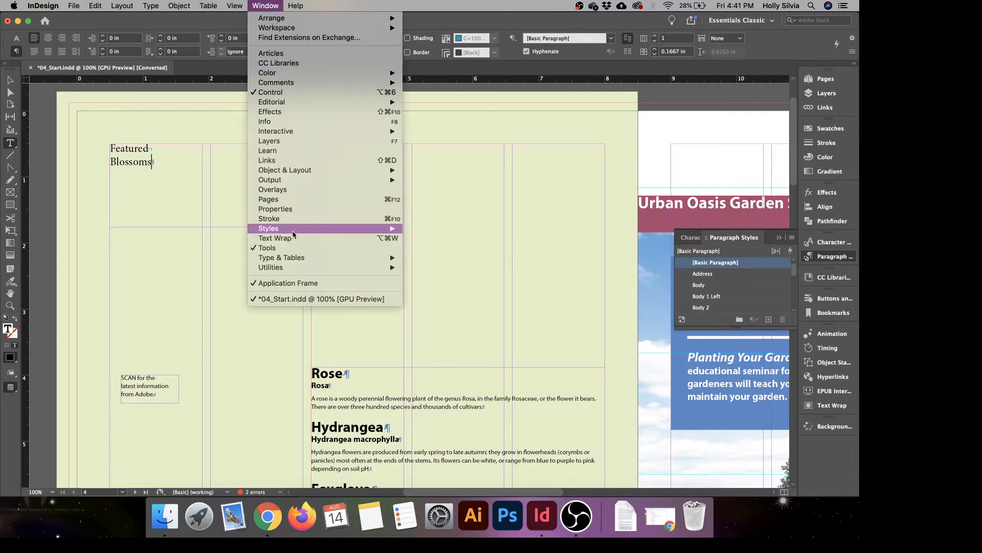
mouse_move(314, 232)
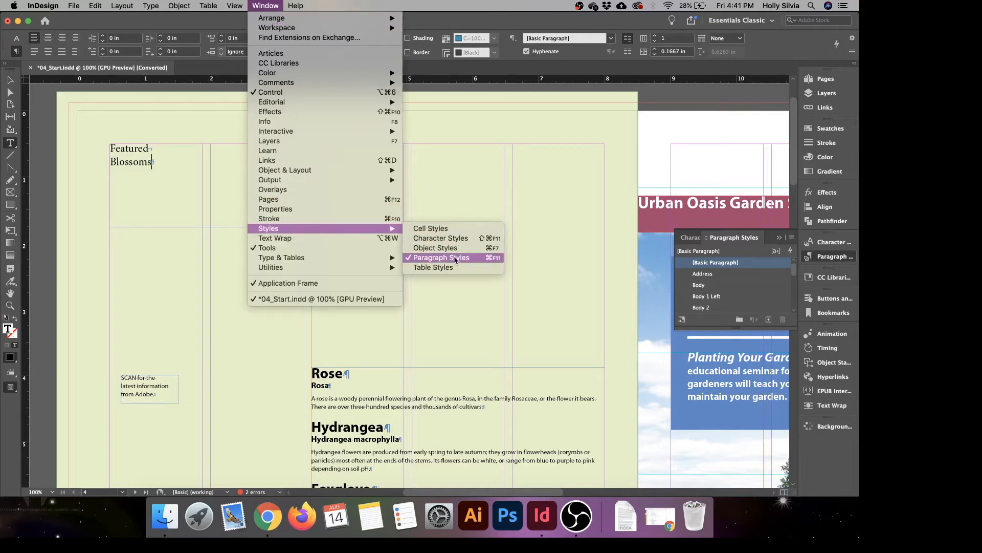
left_click(818, 261)
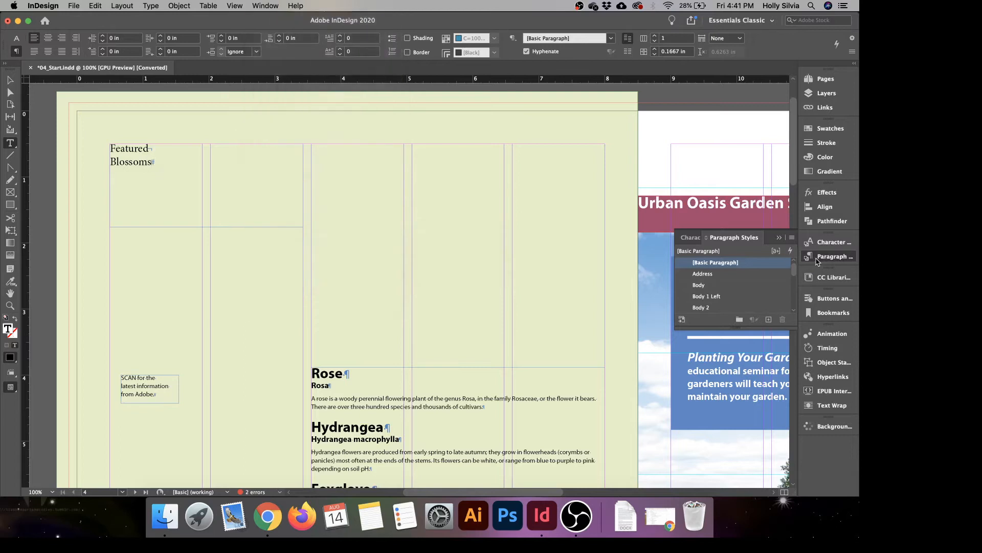
left_click_drag(743, 328, 738, 426)
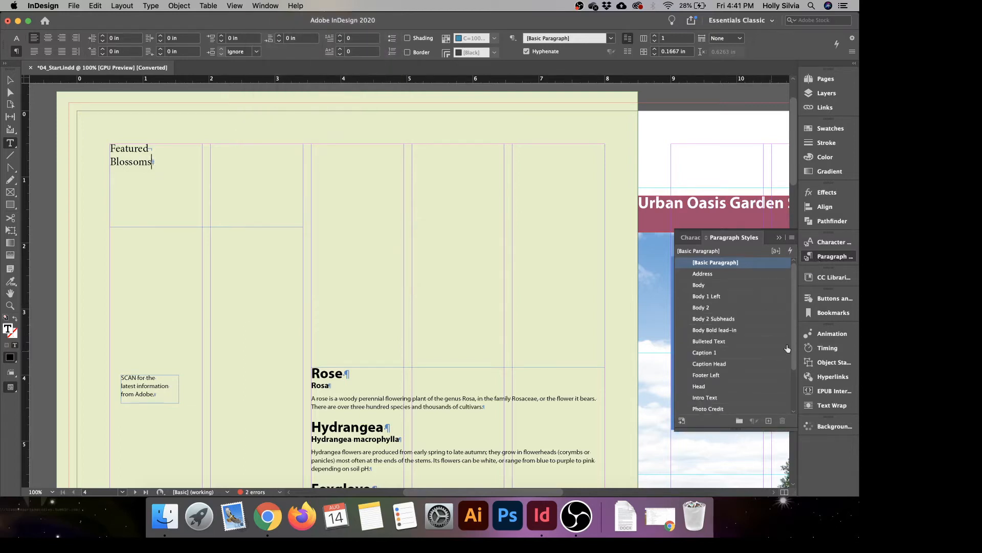
scroll(794, 328, "down", 3)
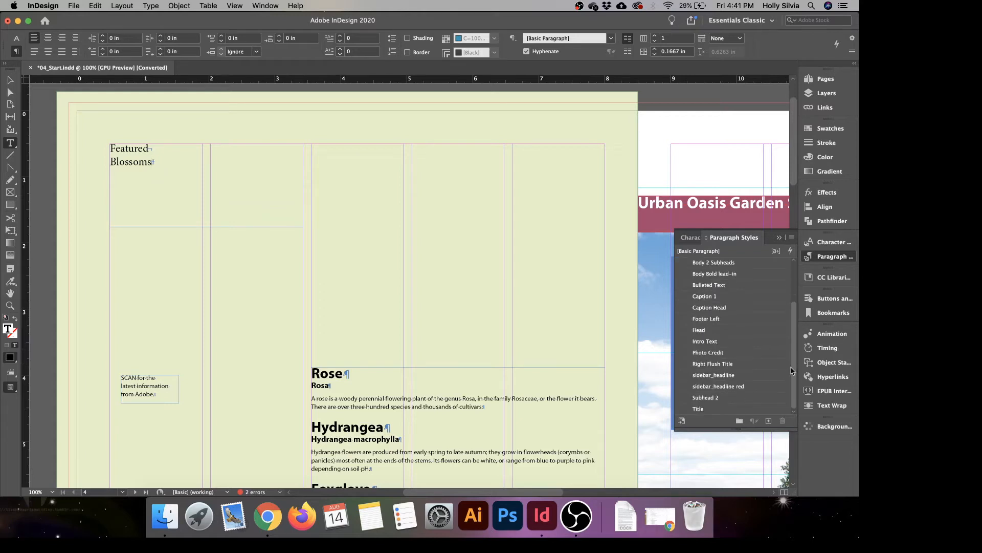
left_click(727, 365)
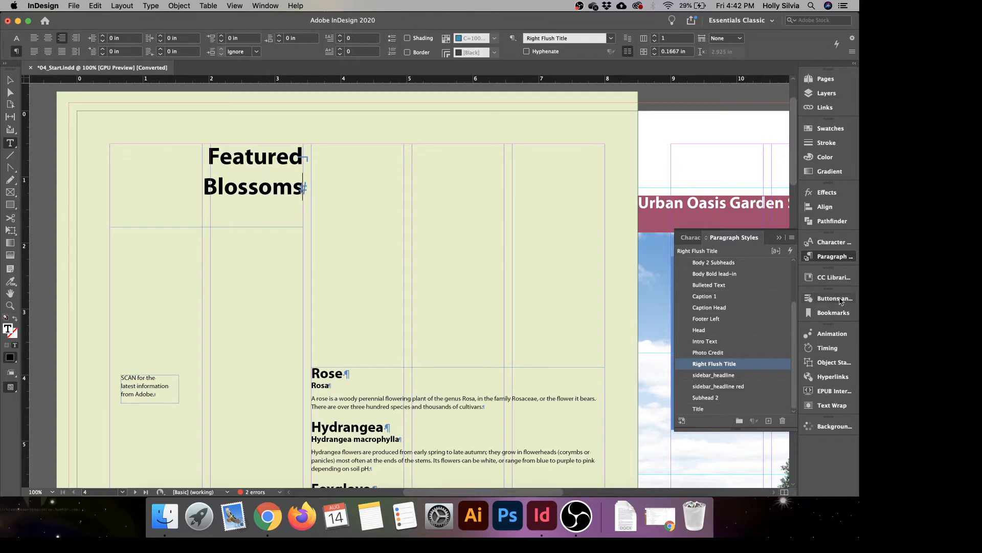
Fit the height of the "Featured Blossoms" text frame on page 4 to its text.
left_click(828, 260)
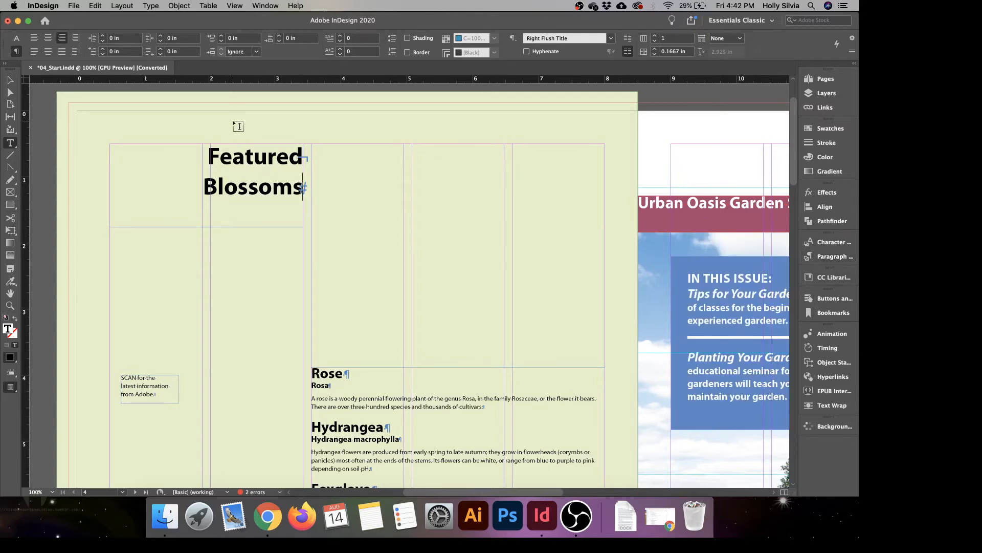
left_click(10, 80)
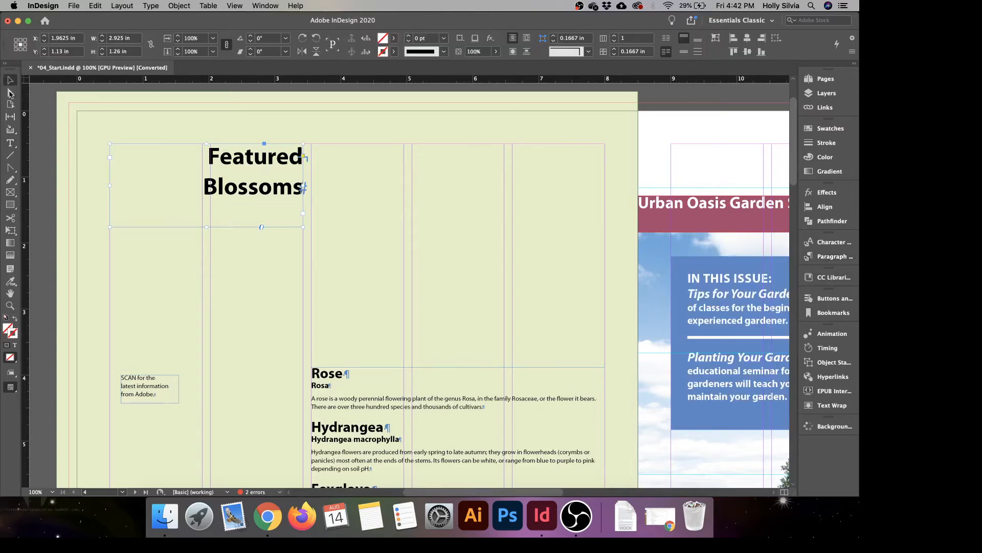
double_click(206, 227)
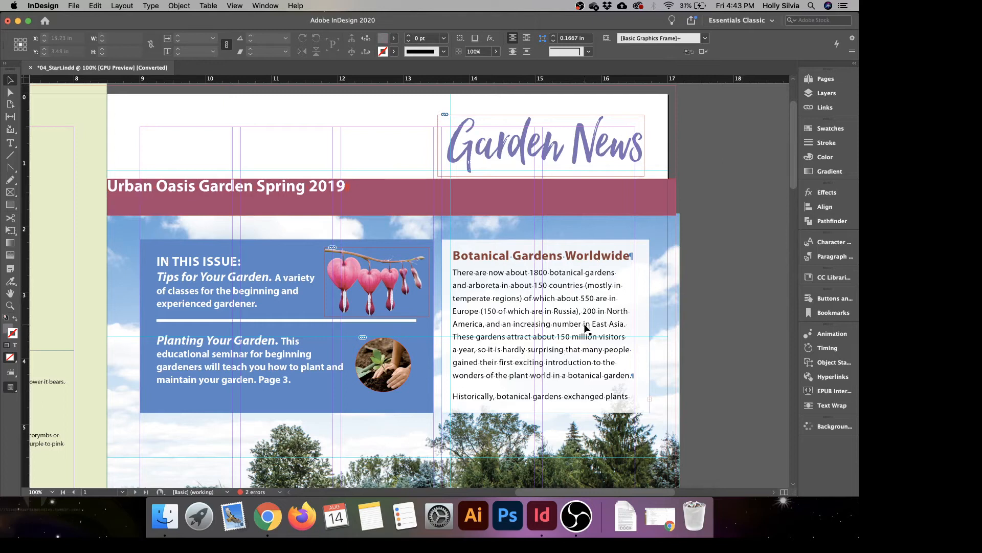
Extend the bottom edge of the "Botanical Gardens Worldwide" text frame on page 1 down to the guide, about 4.32 in tall overall.
left_click(585, 326)
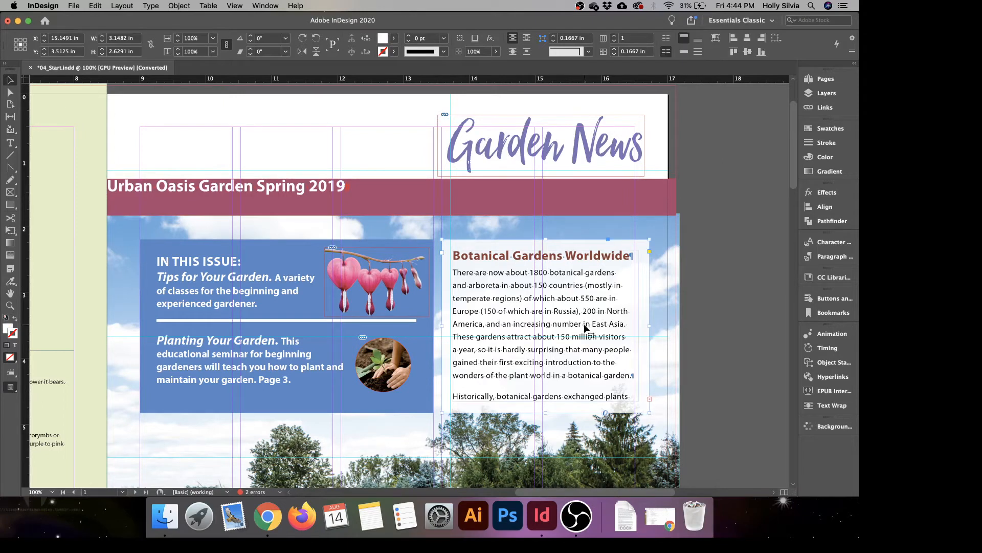
scroll(699, 373, "down", 5)
scroll(699, 375, "down", 1)
key("super+equal")
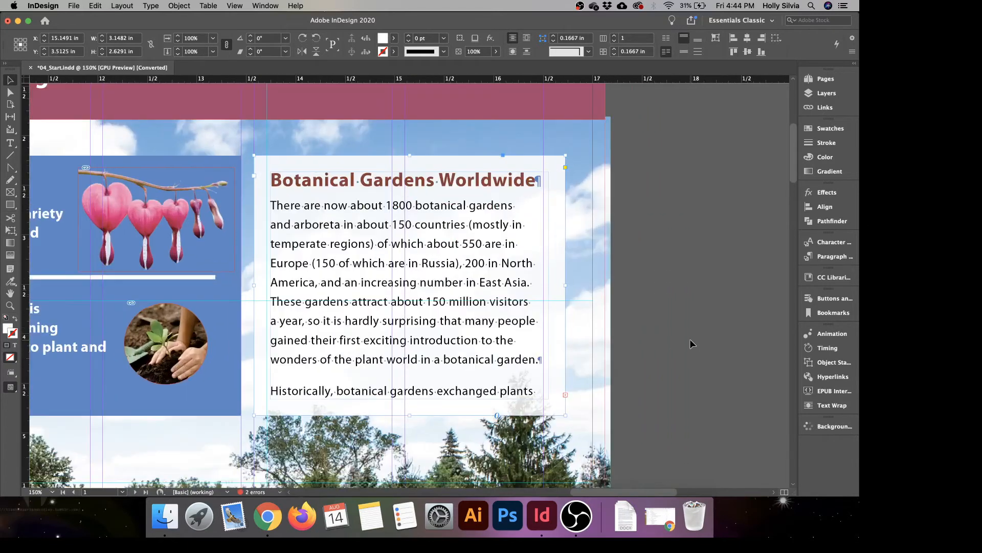
scroll(690, 338, "down", 5)
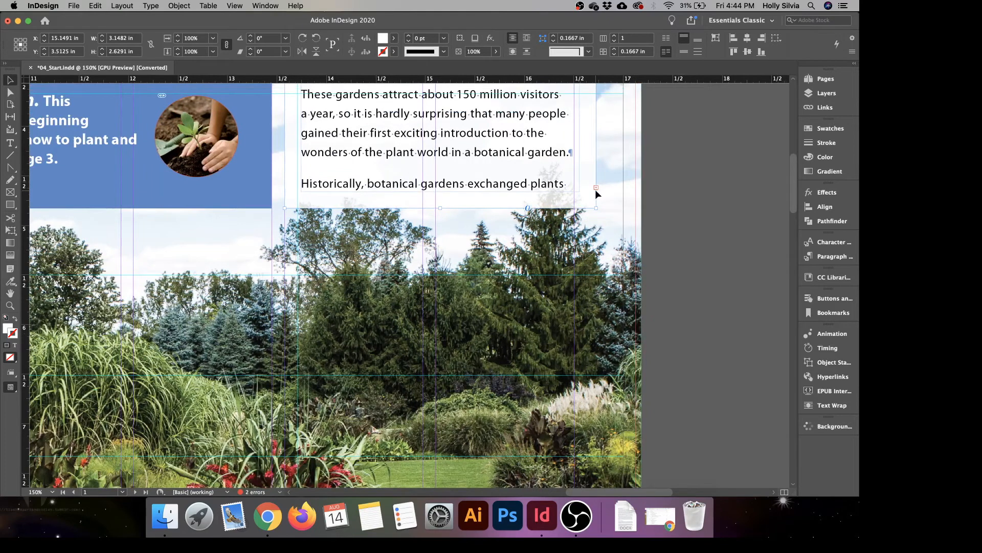
key("super+minus")
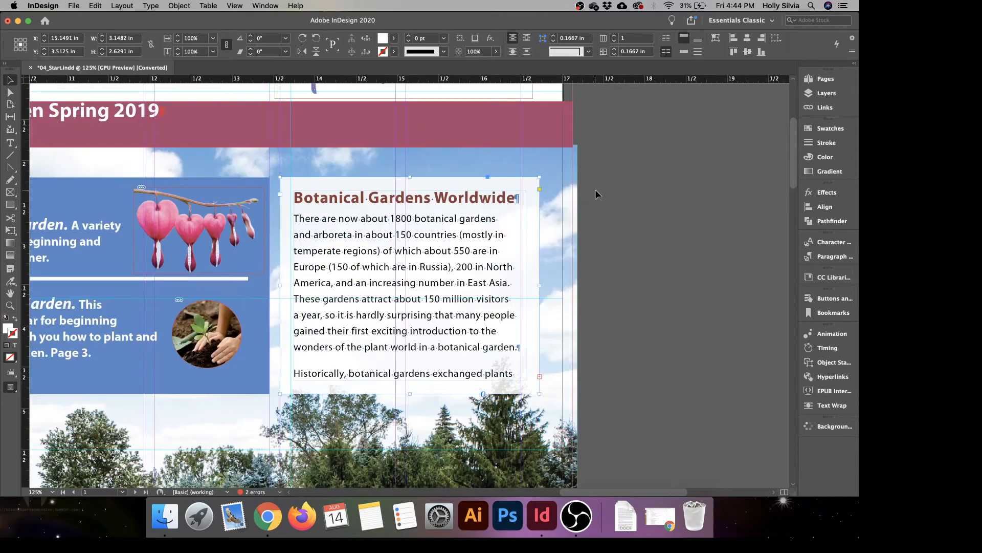
scroll(652, 267, "down", 3)
scroll(652, 267, "up", 4)
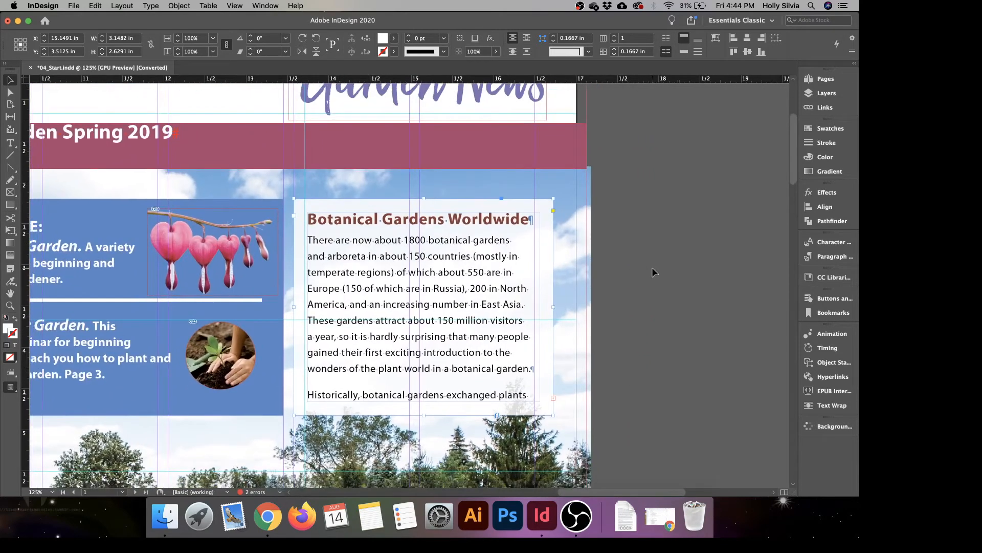
scroll(652, 267, "down", 1)
scroll(652, 271, "down", 5)
scroll(652, 271, "up", 1)
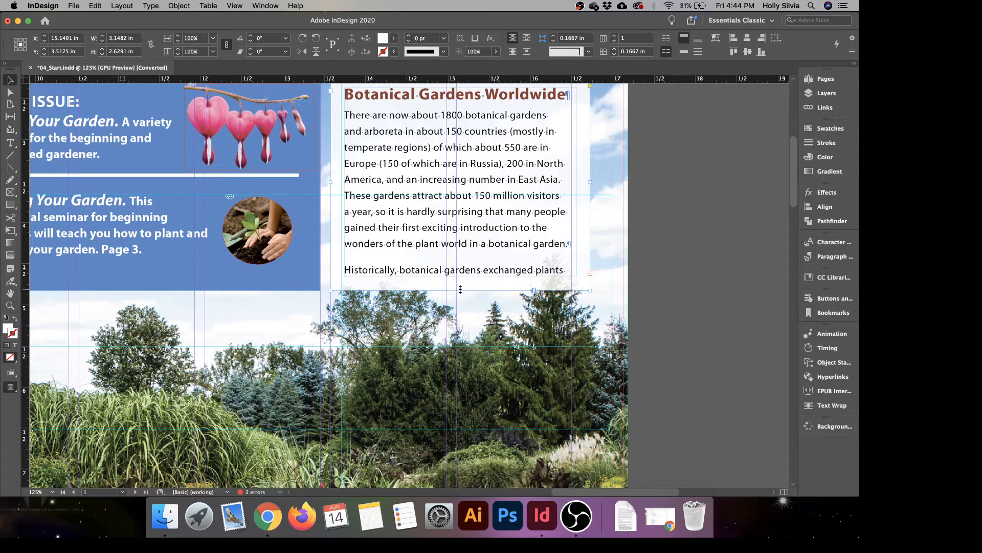
left_click_drag(461, 289, 460, 430)
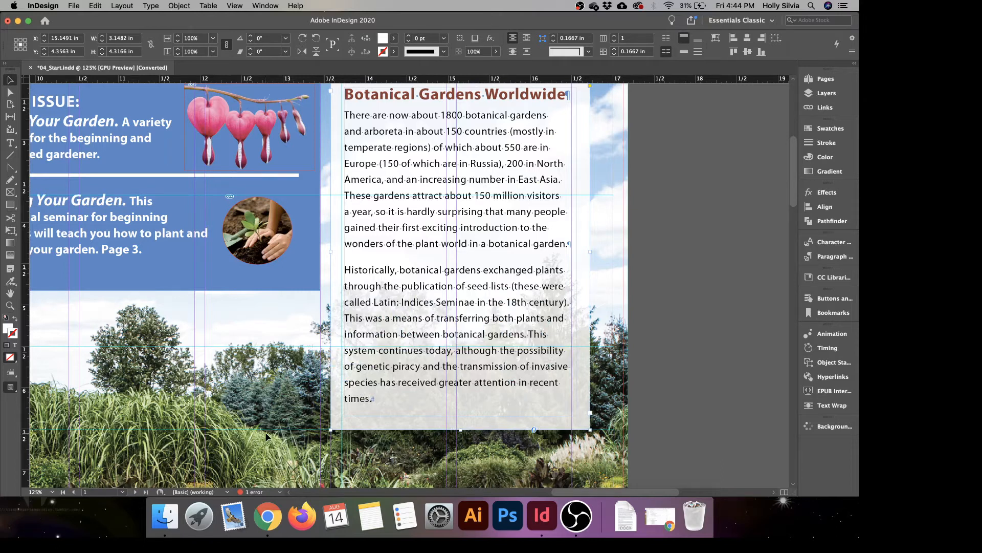
Try moving the whole "Botanical Gardens Worldwide" frame sideways past the page edge, and undo the move.
scroll(718, 355, "up", 2)
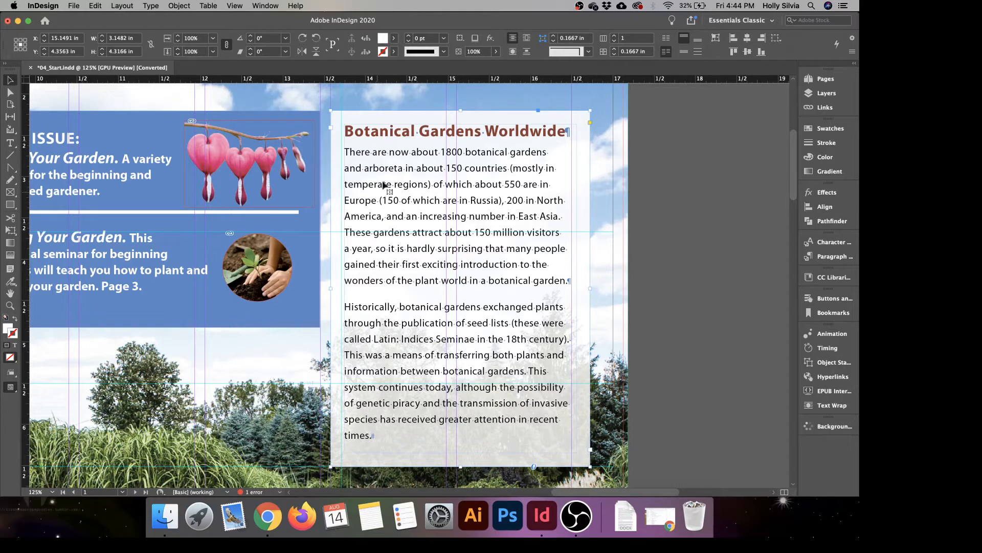
left_click_drag(412, 162, 608, 182)
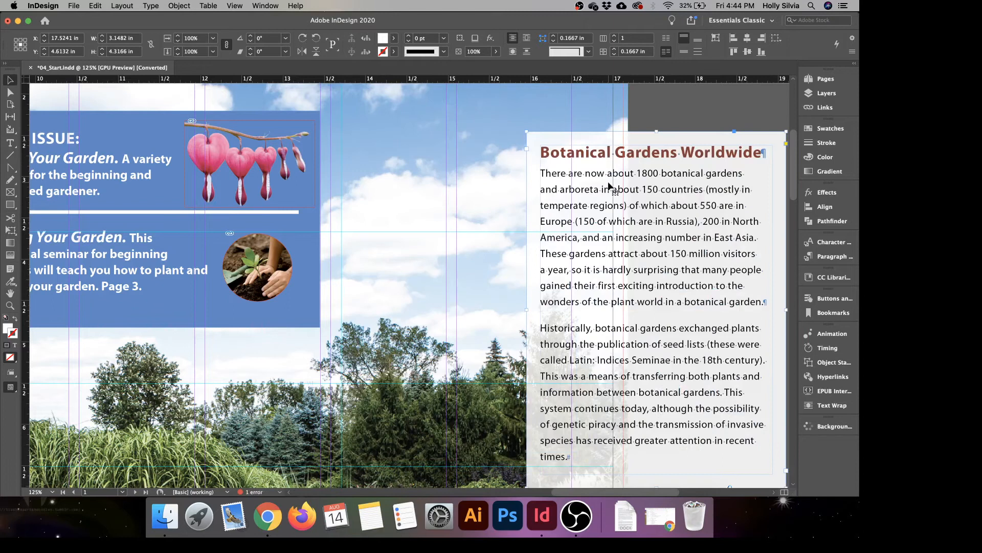
key("super+z")
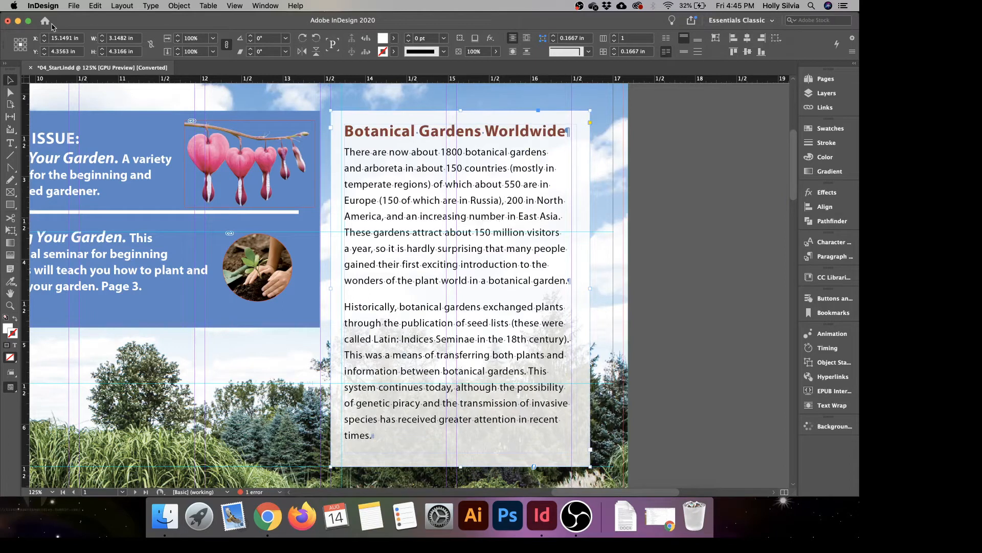
Try pulling the frame's lower-right corner point far inward with the Direct Selection tool, and undo the distortion.
left_click(11, 93)
left_click_drag(592, 469, 481, 274)
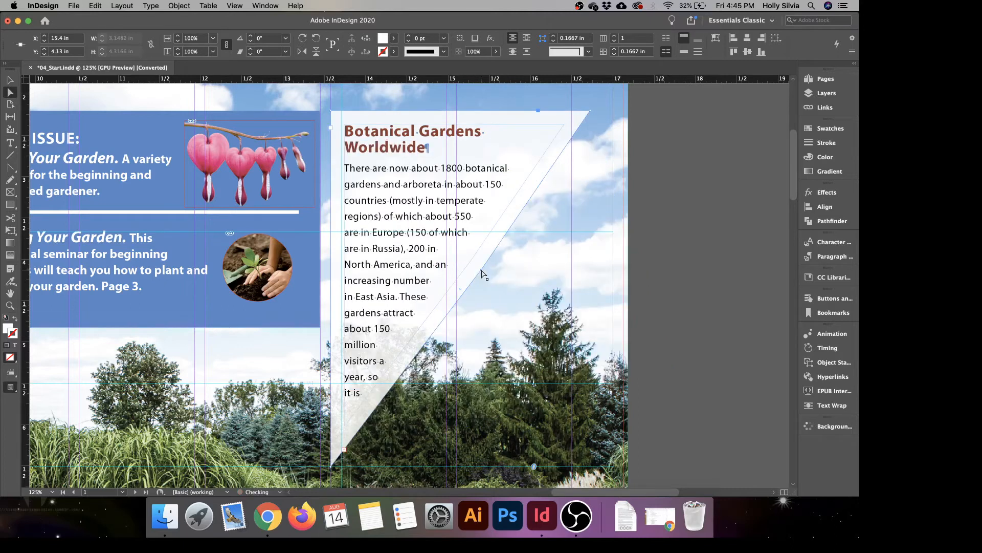
key("super+z")
key("super+shift+z")
key("super+z")
key("super+z")
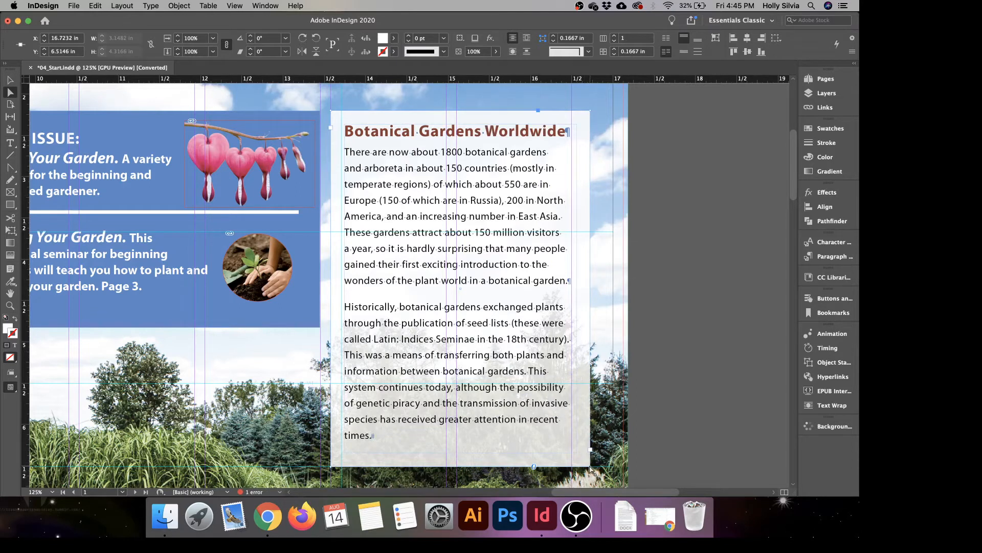
Move the lower-right corner point of the "Botanical Gardens Worldwide" frame straight up to the guide at Y 5.5 in.
left_click_drag(590, 467, 592, 384)
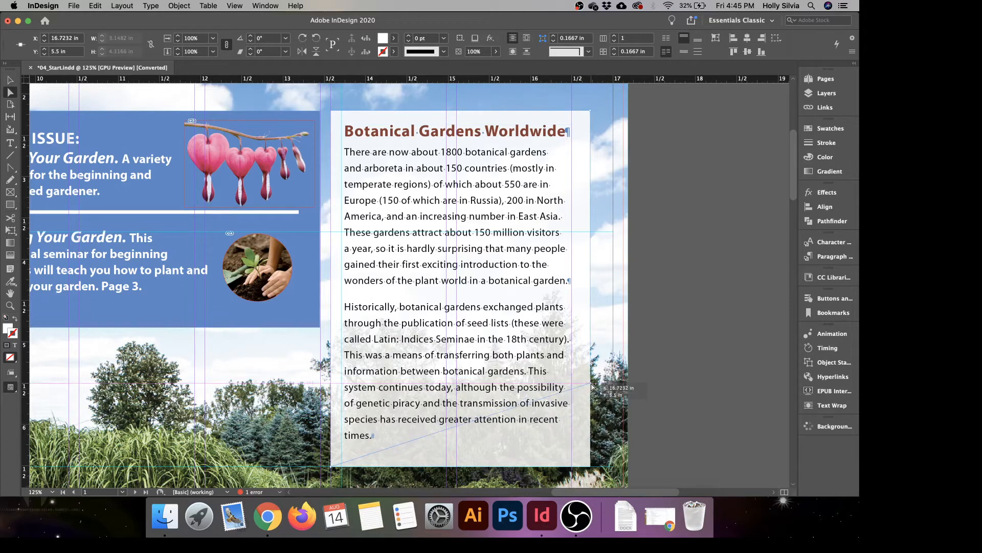
left_click_drag(592, 384, 591, 382)
left_click_drag(592, 384, 592, 385)
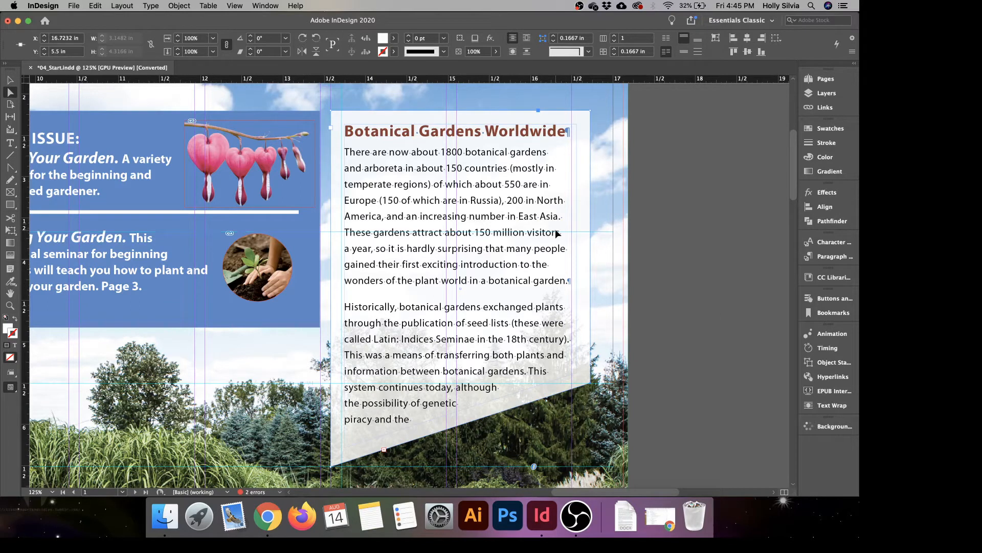
Turn the frame's lower-right corner point into a smooth curve with the Convert Direction Point tool.
left_click_drag(11, 167, 30, 179)
left_click(31, 179)
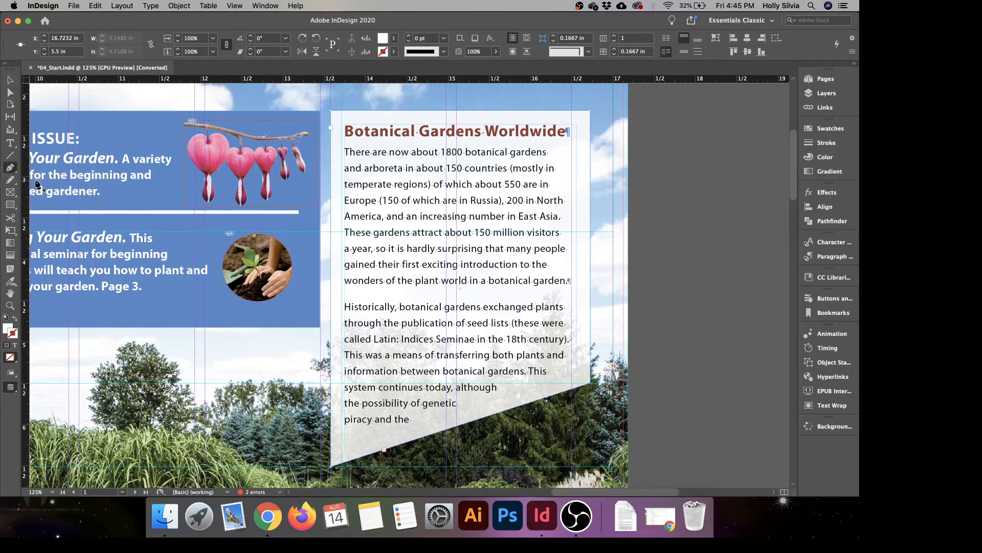
left_click(10, 171)
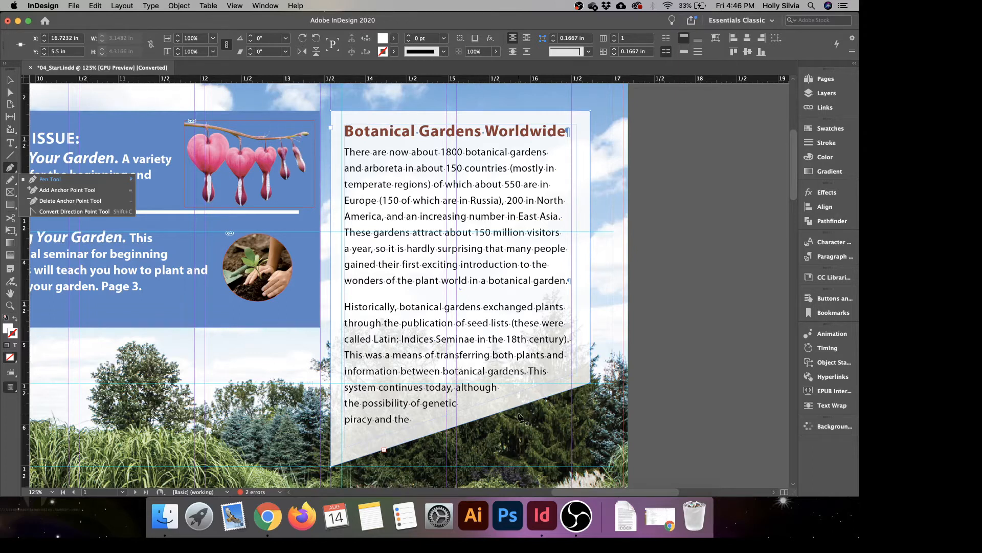
left_click(76, 212)
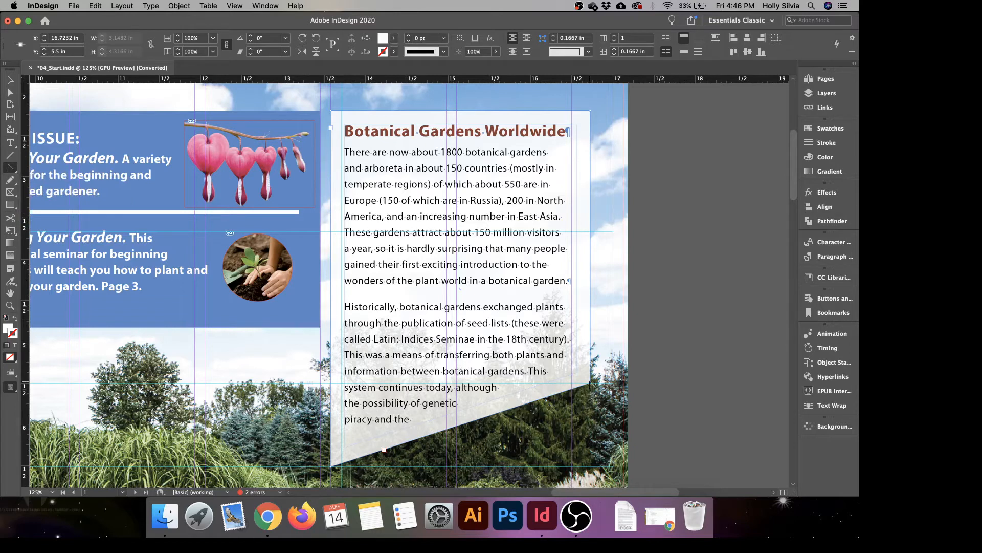
left_click_drag(591, 385, 619, 330)
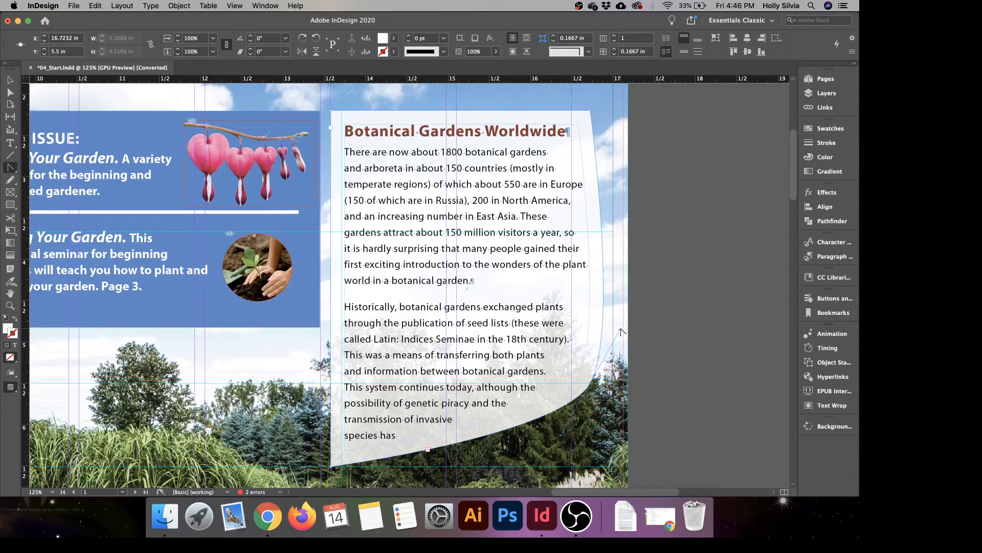
Adjust the curve's direction handles so the rounded lower-right corner holds all of the article's text, and deselect the frame.
left_click(9, 94)
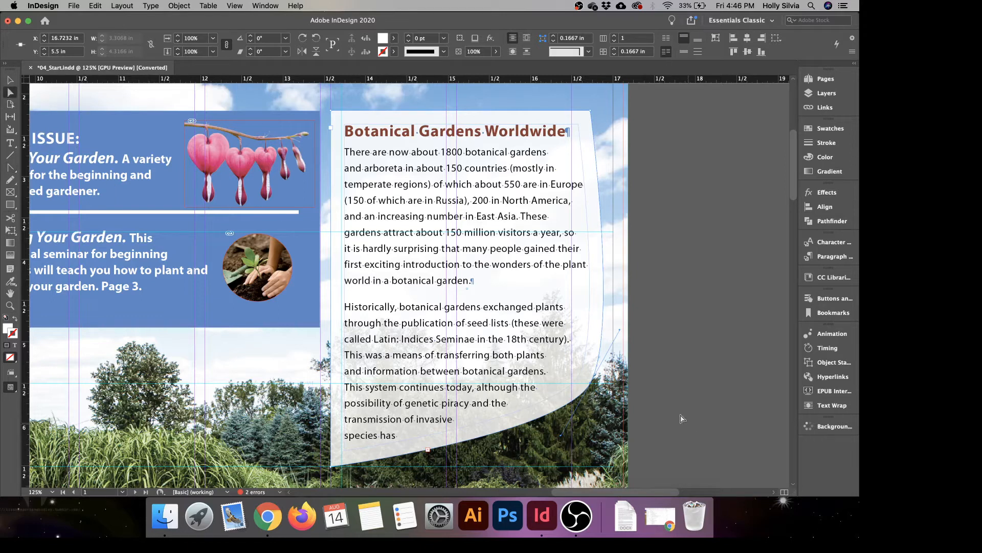
left_click_drag(616, 330, 601, 331)
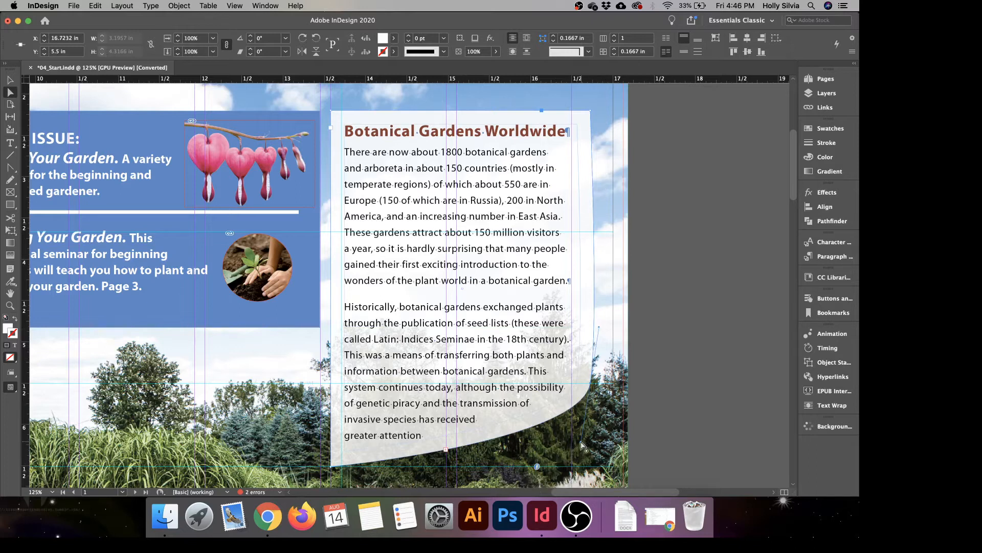
left_click_drag(580, 443, 562, 468)
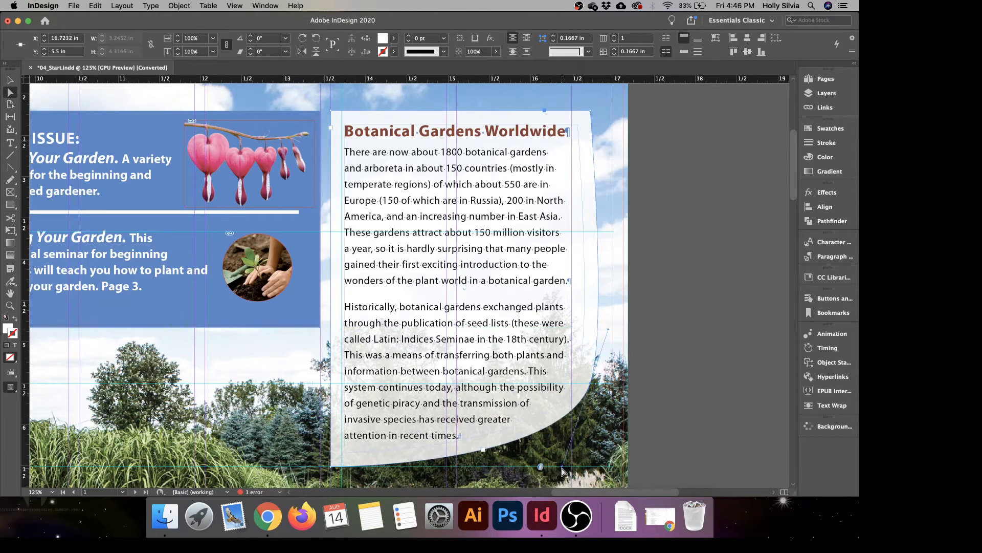
left_click_drag(563, 468, 564, 472)
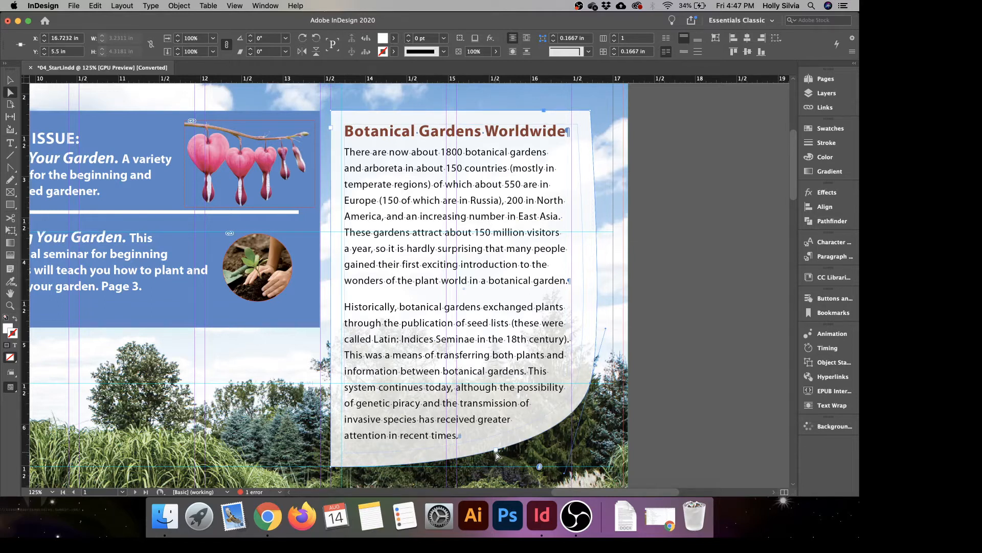
left_click(15, 84)
left_click(652, 210)
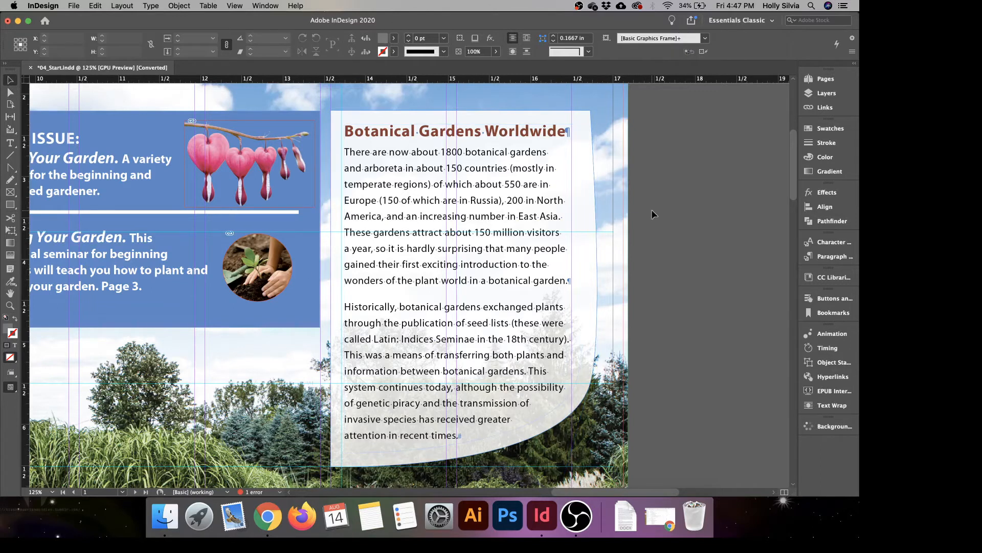
Divide the flower descriptions text frame on page 4 into three columns using Text Frame Options.
key("super+alt+0")
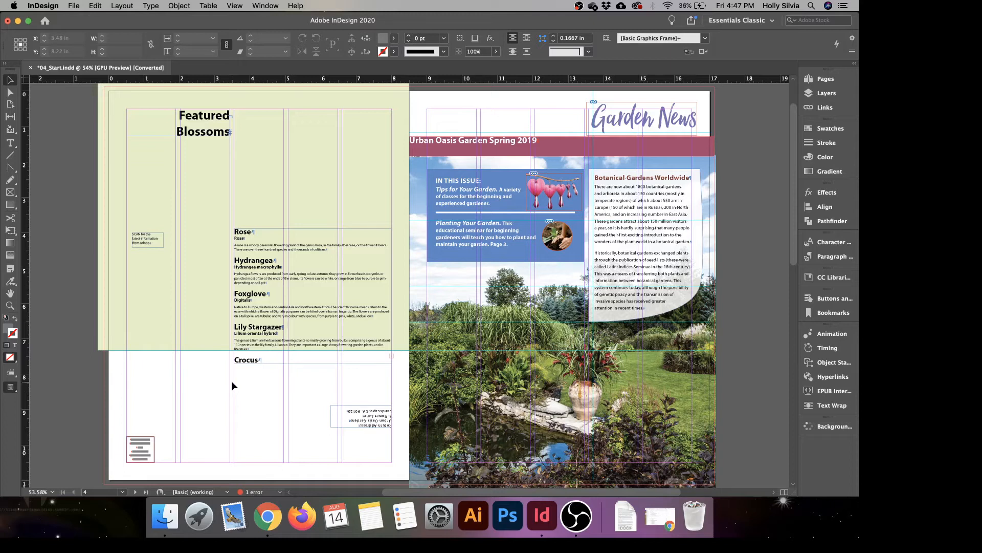
left_click(234, 6)
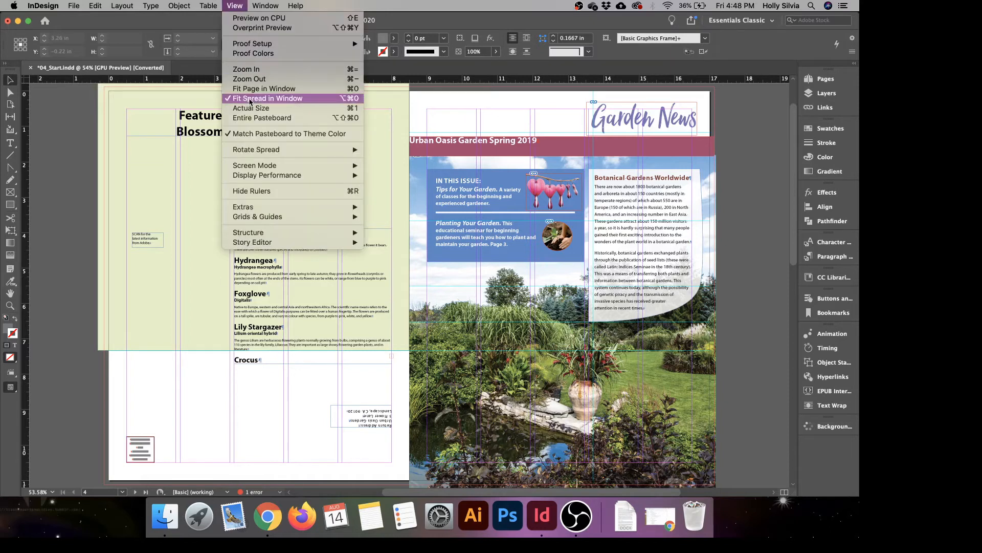
left_click(69, 176)
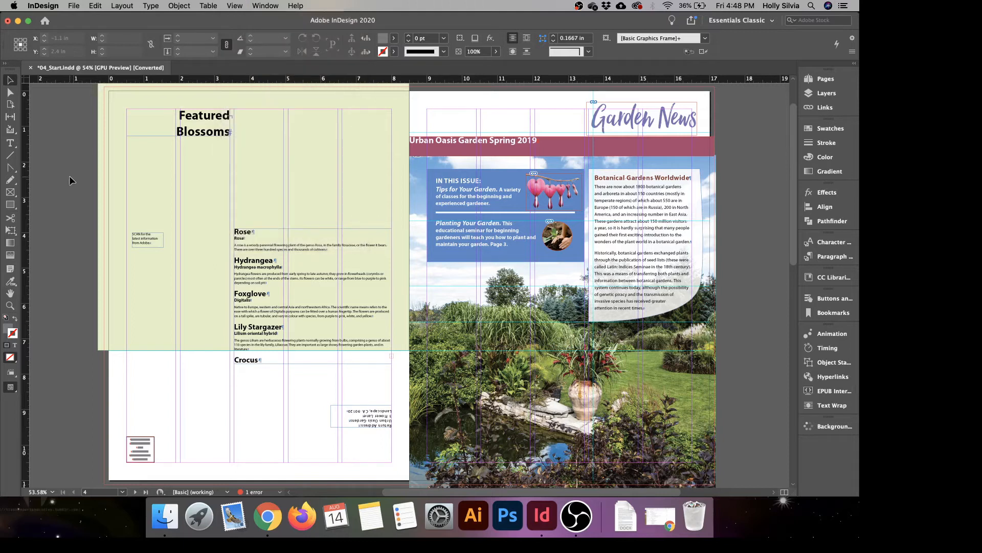
left_click(300, 301)
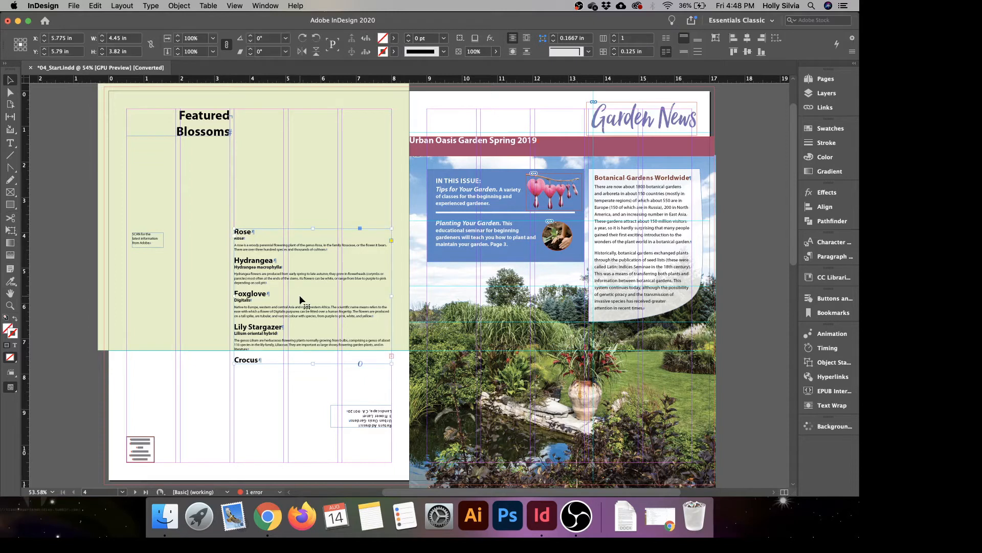
key("super+1")
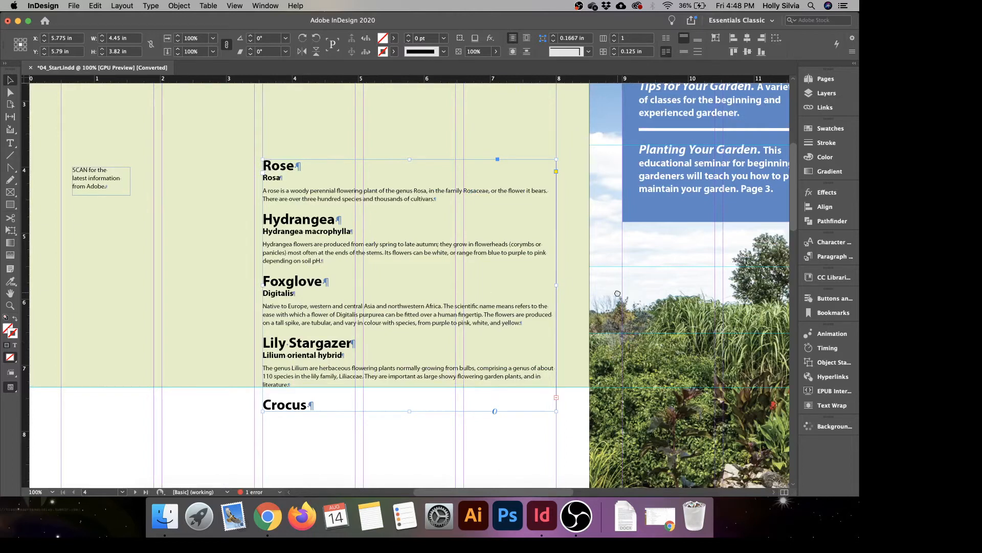
scroll(613, 290, "right", 5)
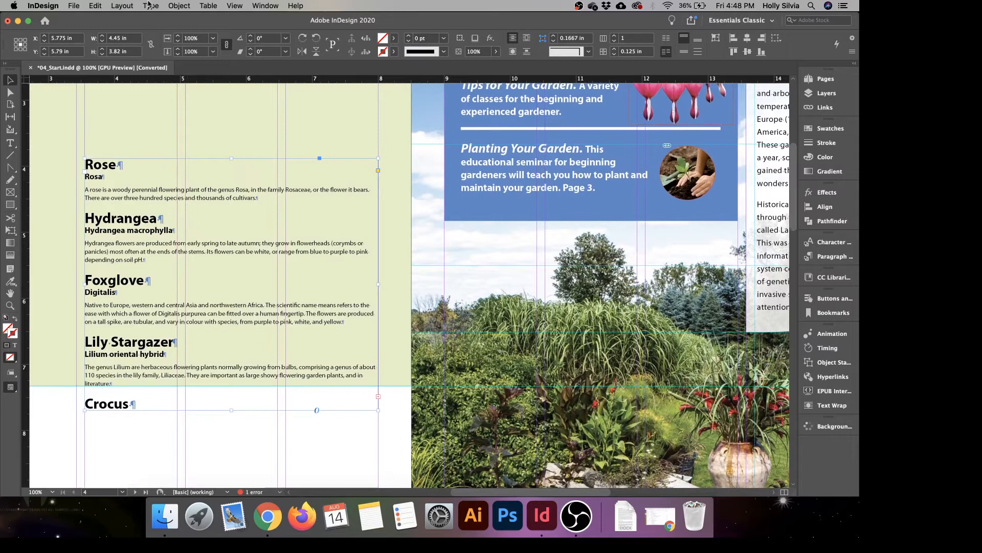
left_click(181, 7)
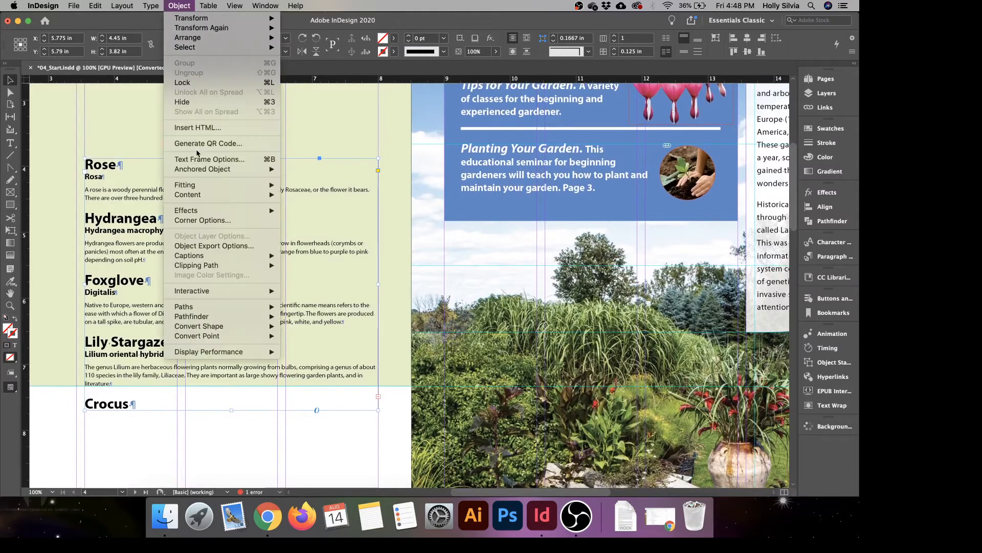
left_click(200, 161)
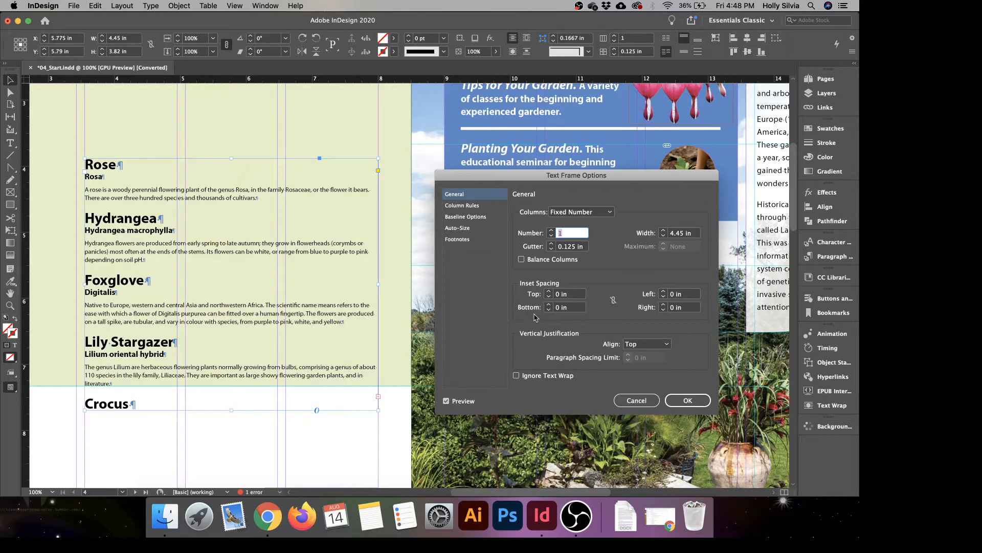
left_click(552, 231)
left_click(551, 231)
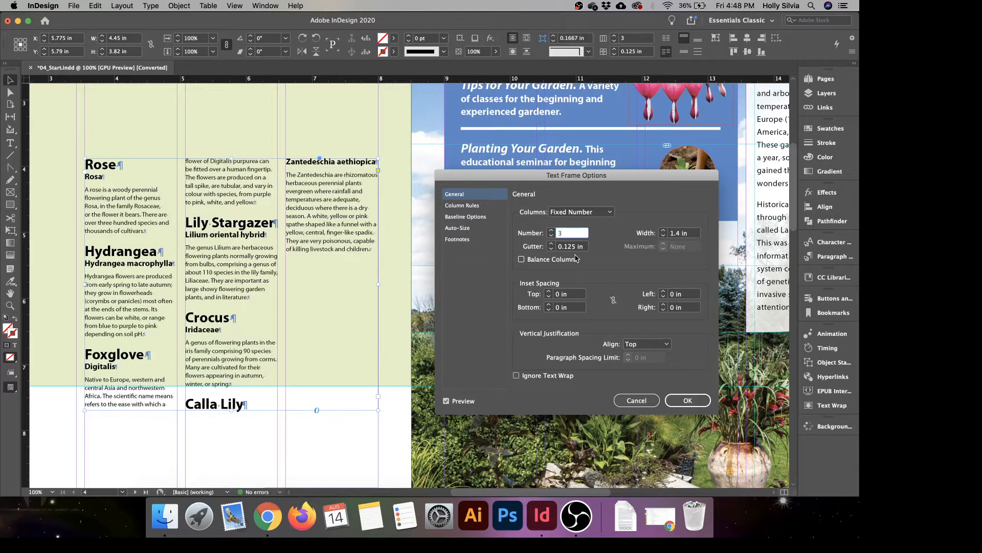
left_click(689, 401)
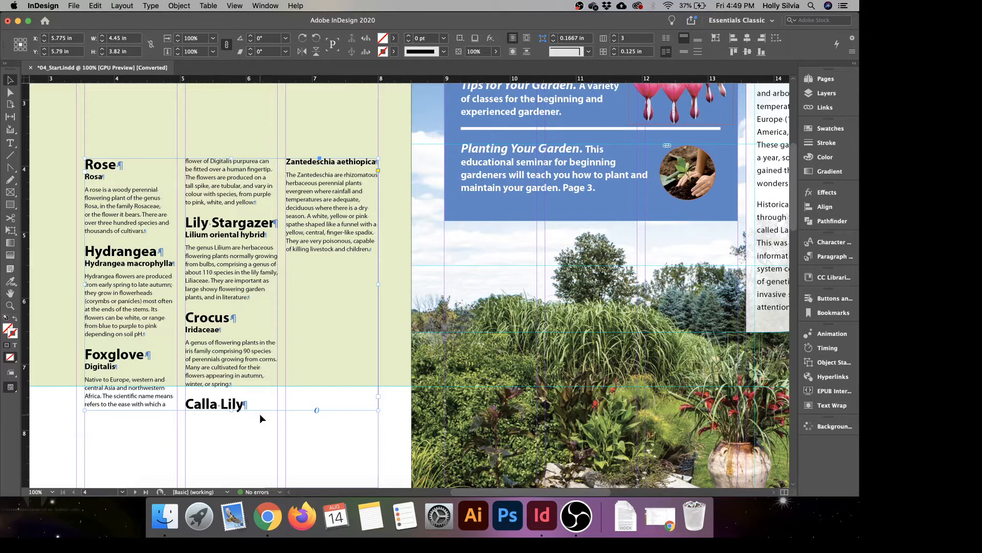
Insert a column break directly before the "Foxglove" heading in the flower text.
double_click(181, 317)
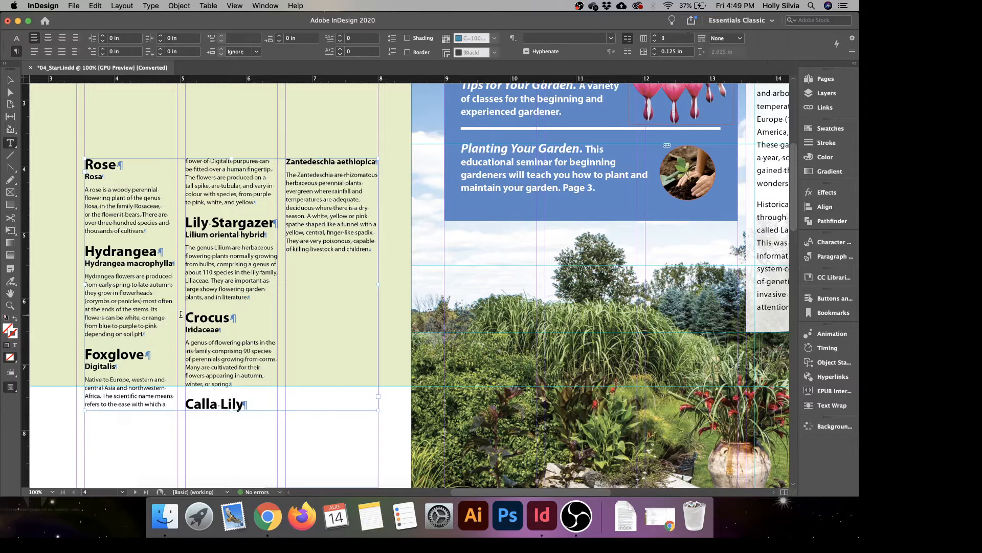
left_click(85, 354)
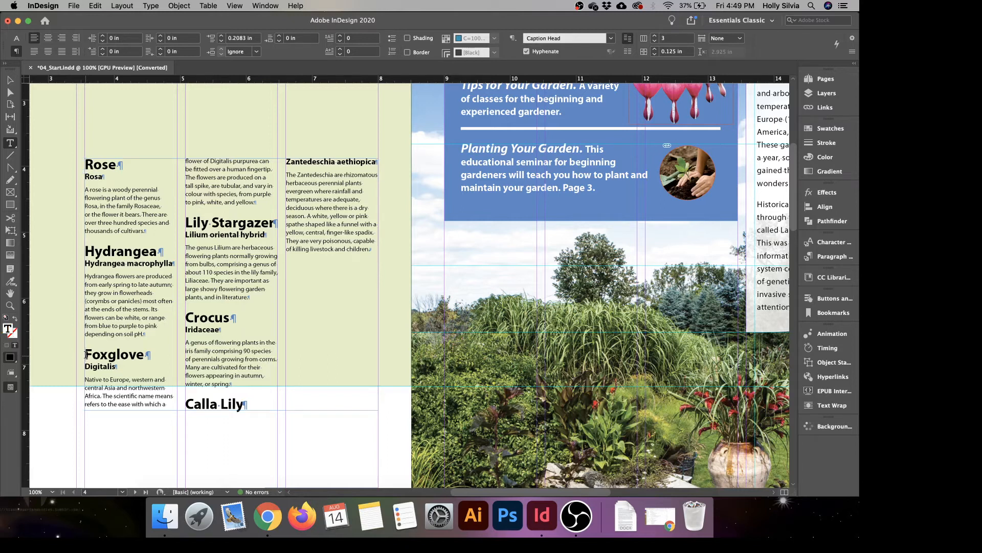
left_click(86, 354)
left_click(85, 357)
right_click(86, 354)
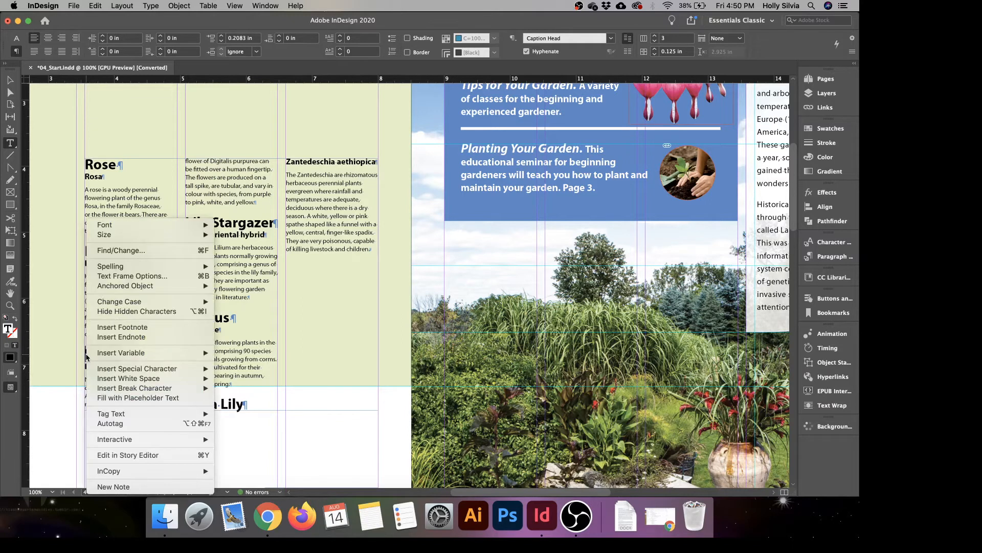
mouse_move(150, 393)
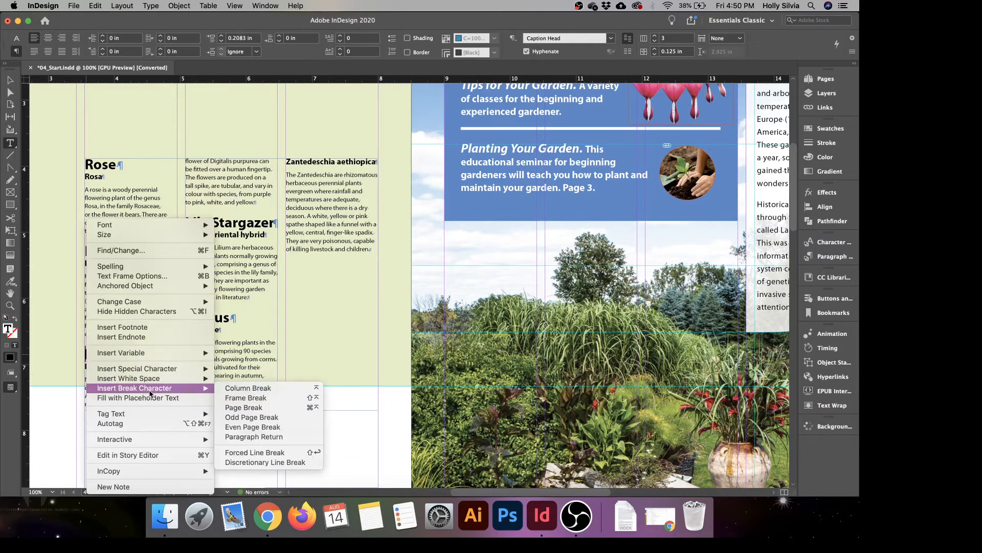
left_click(277, 392)
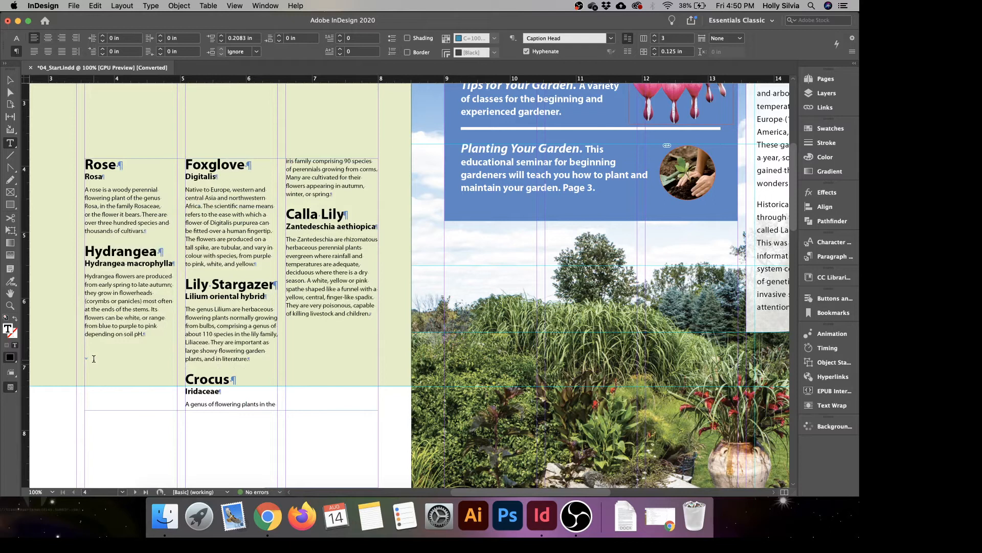
Insert a column break directly before the "Crocus" heading in the flower text.
key("super+equal")
key("super+equal")
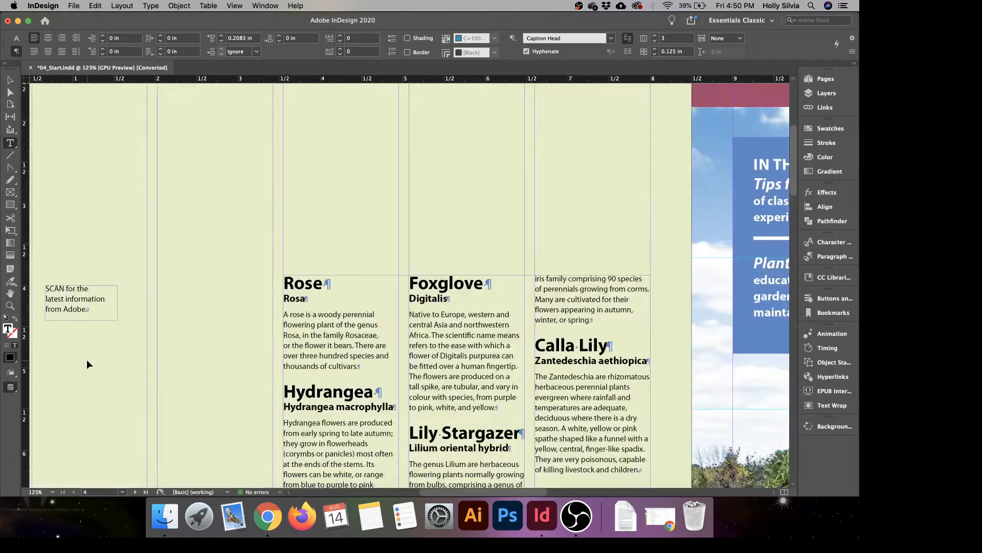
scroll(284, 390, "down", 10)
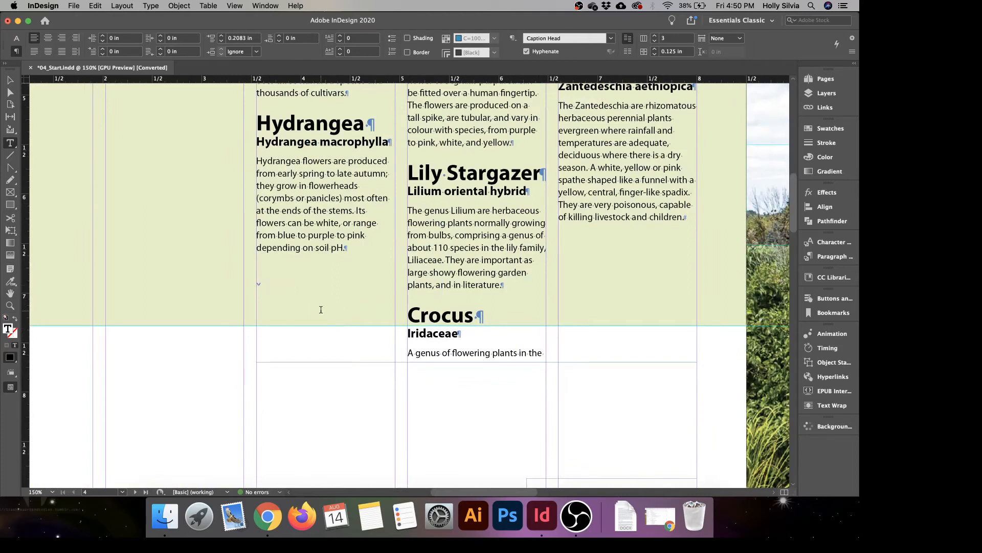
key("super+1")
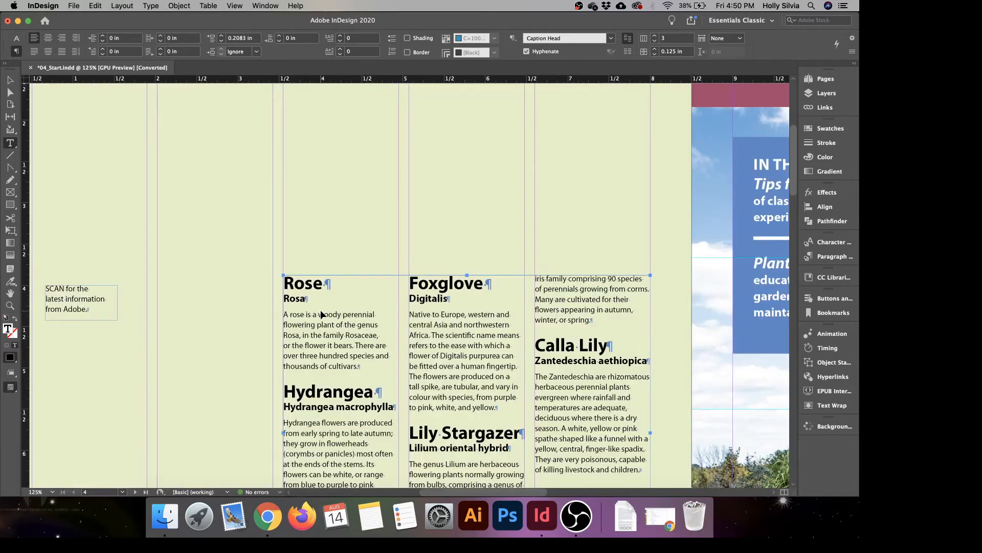
scroll(506, 344, "down", 4)
scroll(505, 345, "right", 5)
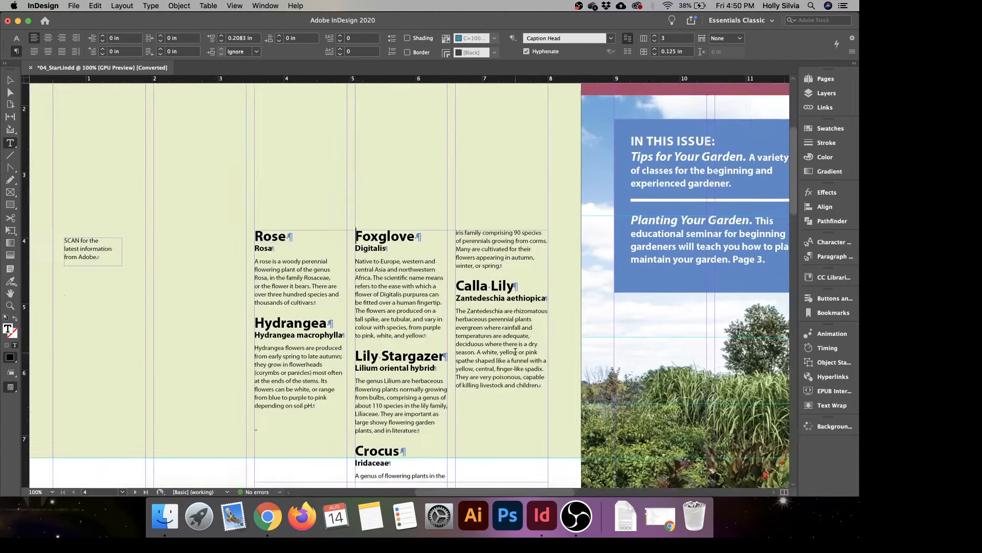
scroll(597, 320, "down", 2)
scroll(597, 320, "right", 1)
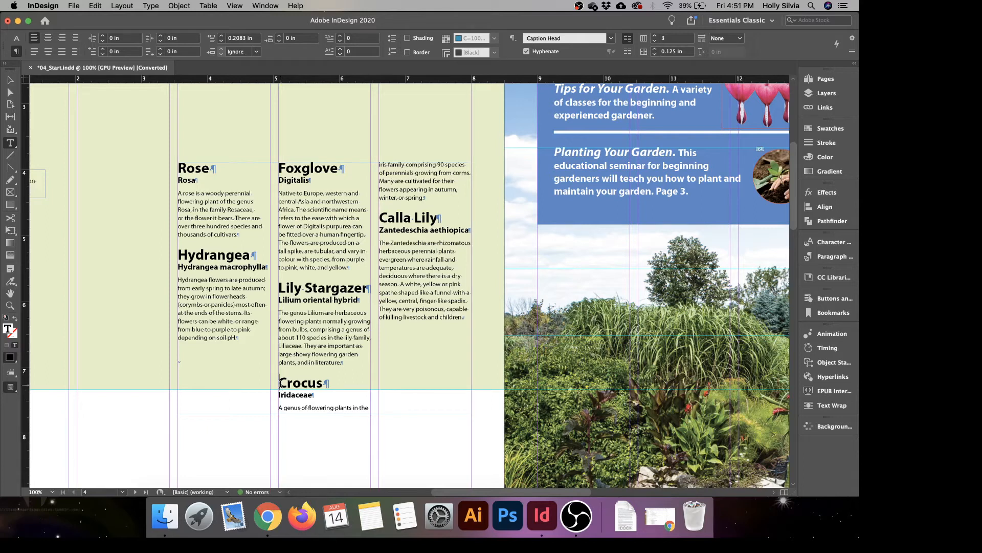
right_click(280, 383)
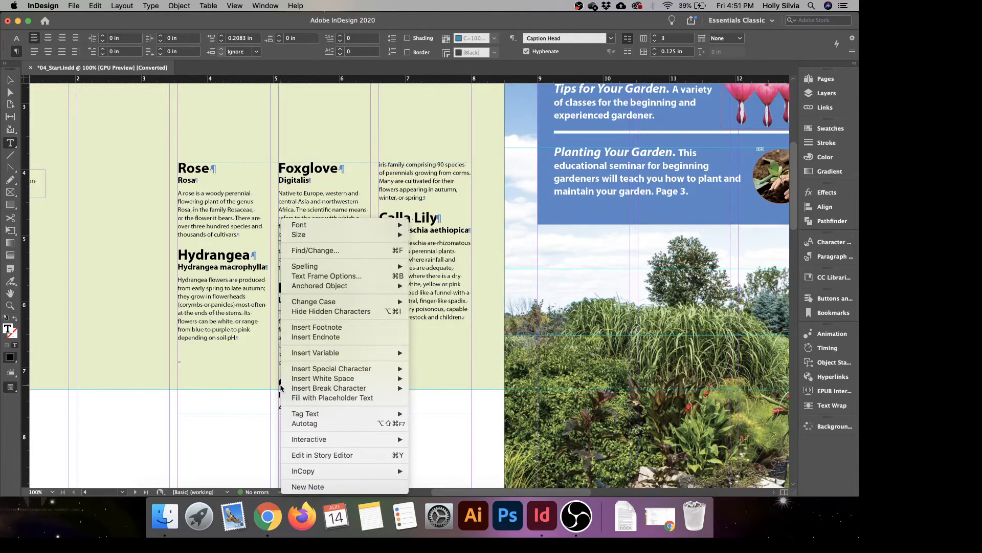
mouse_move(359, 391)
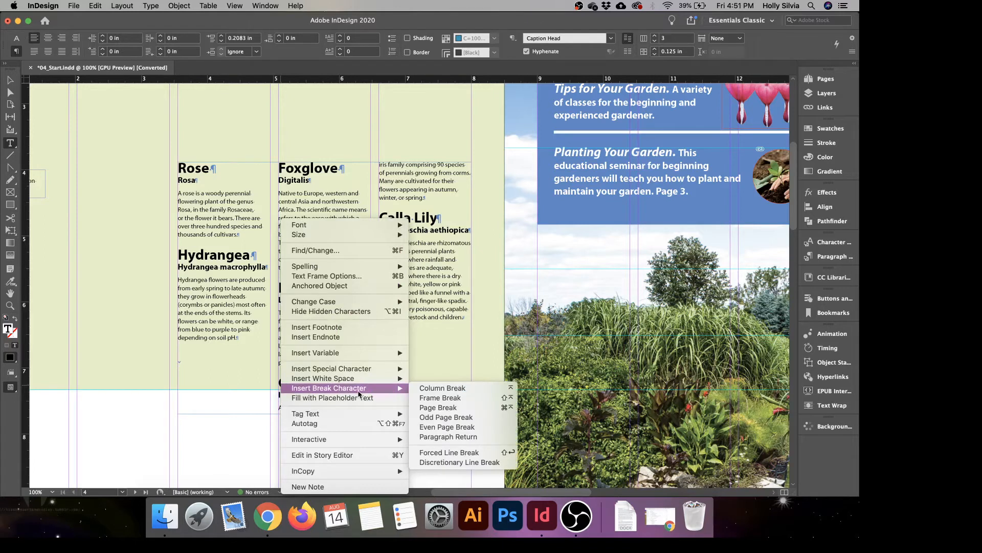
left_click(454, 390)
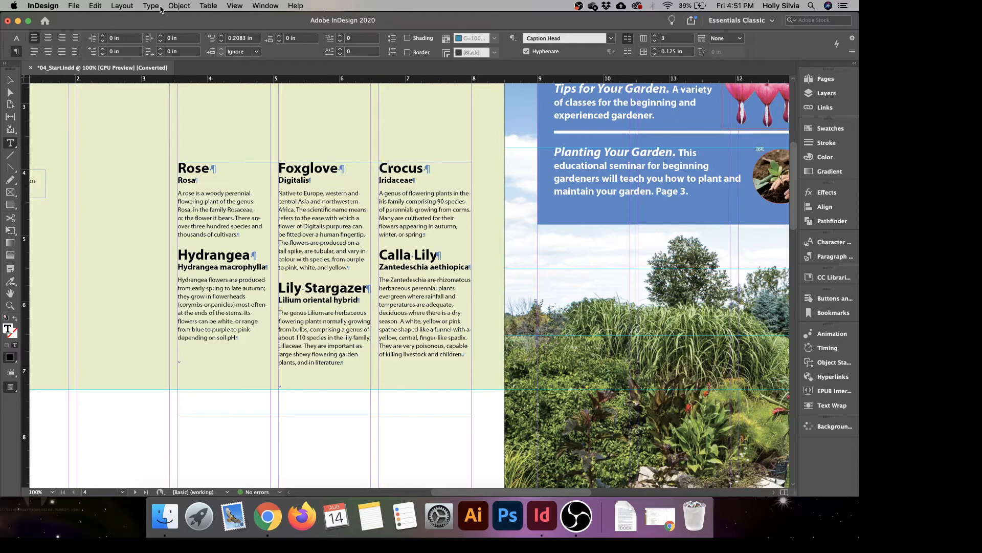
Hide the hidden characters, fit the whole spread in the window, and deselect everything with the Selection tool.
left_click(153, 6)
left_click(188, 342)
key("super+alt+0")
left_click(10, 80)
left_click(53, 108)
Unlock the Graphics layer and make it the active layer.
left_click(838, 95)
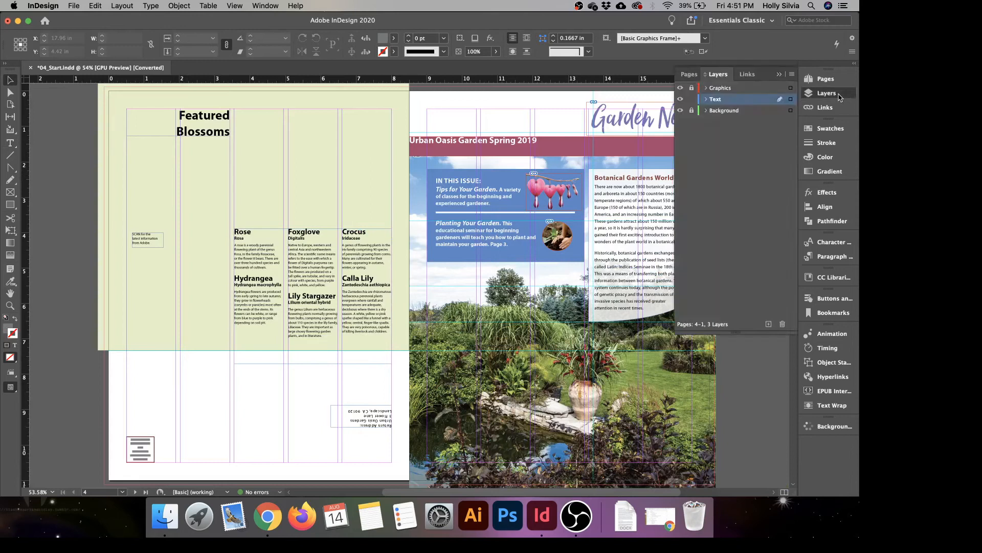
left_click(691, 89)
left_click(736, 92)
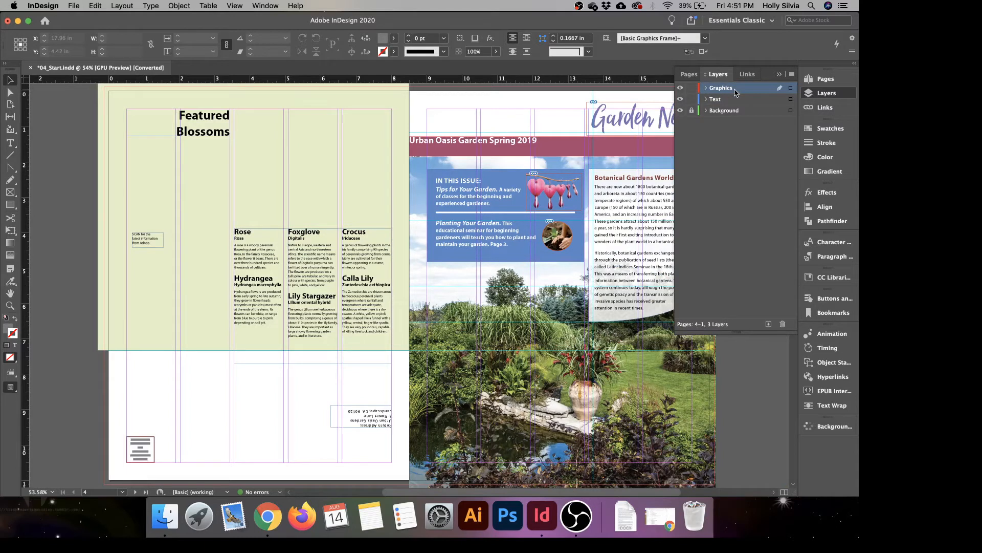
Open the Text Frame Options of the "Urban Oasis Garden Spring 2019" banner on page 1 and leave its inset spacing values unlinked.
left_click_drag(704, 382, 495, 384)
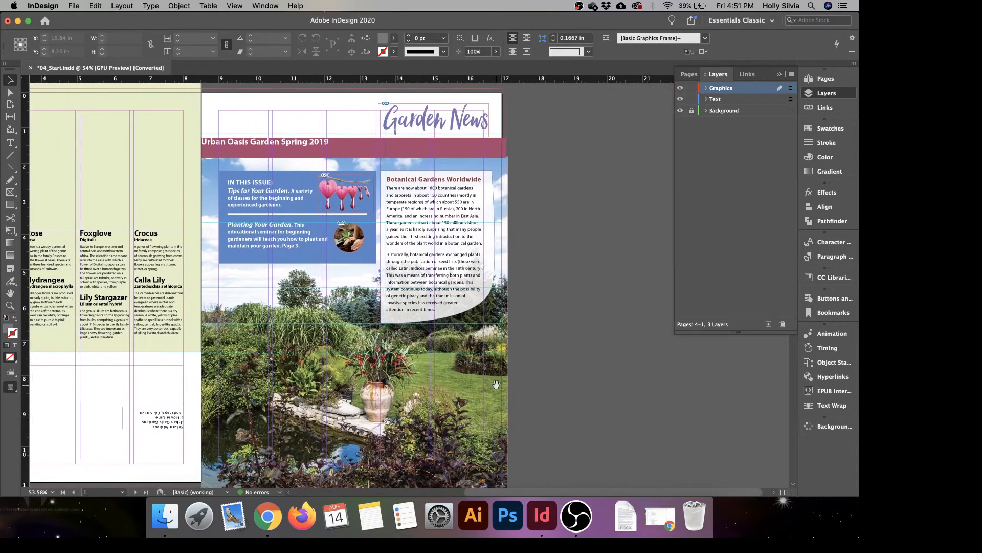
left_click(346, 151)
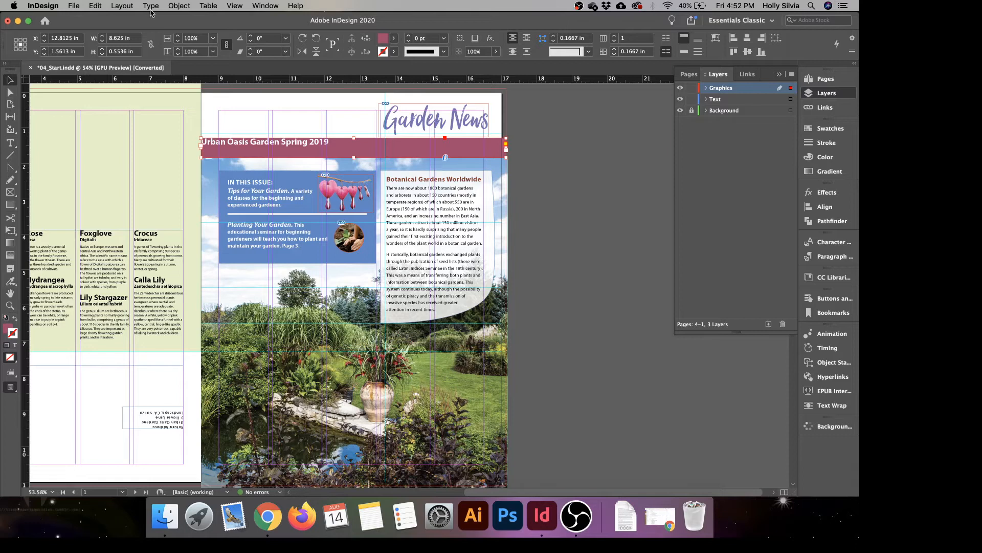
left_click(188, 10)
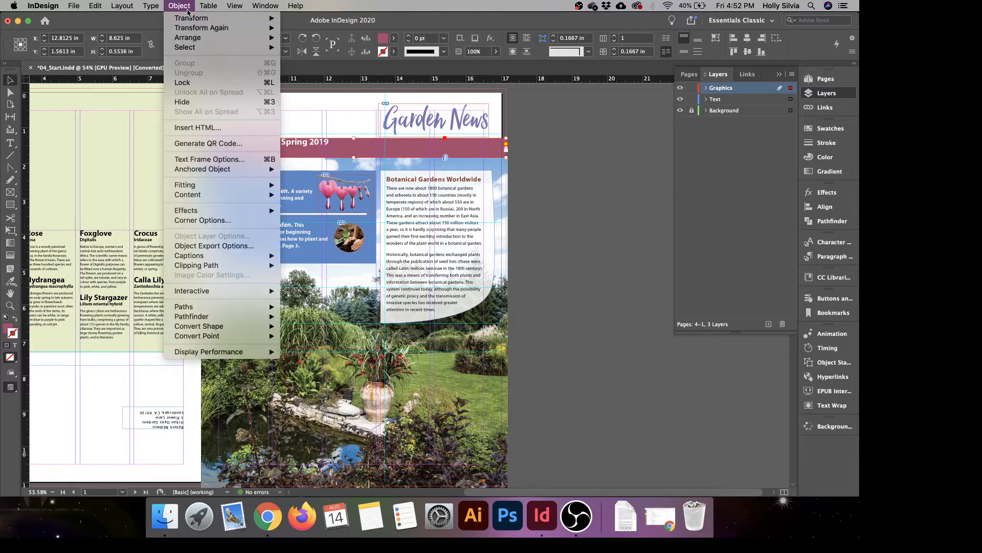
left_click(207, 161)
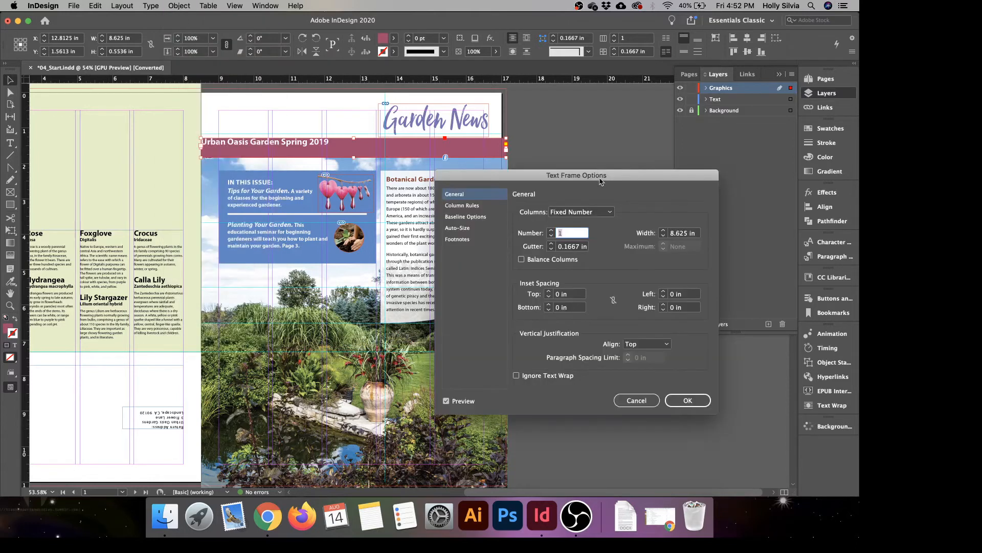
left_click_drag(601, 179, 692, 164)
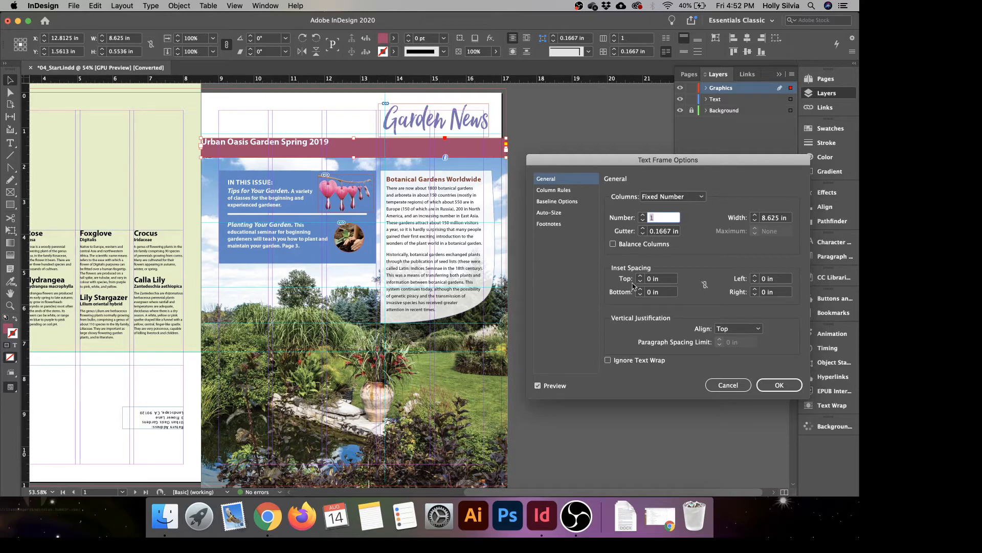
left_click(705, 285)
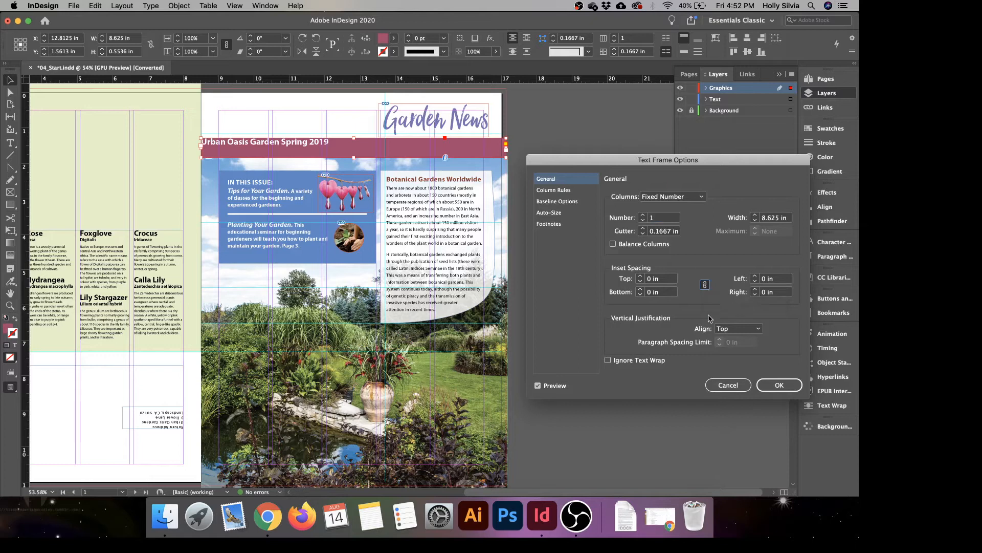
left_click(705, 285)
left_click(705, 285)
left_click(706, 287)
Set the banner's inset spacing to 2 in on the left and 0.625 in on the right.
left_click(767, 280)
key("BackSpace")
type("2")
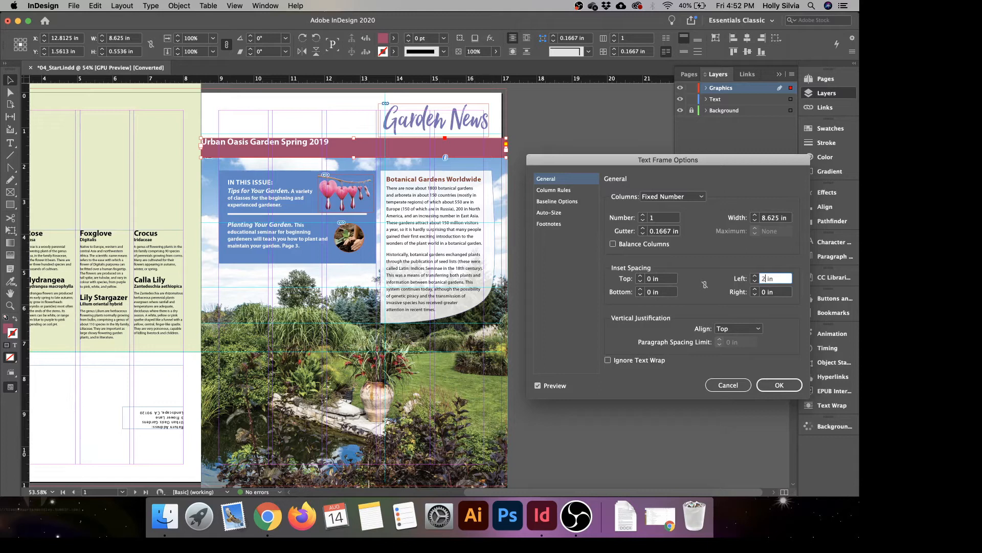
left_click(769, 293)
key("BackSpace")
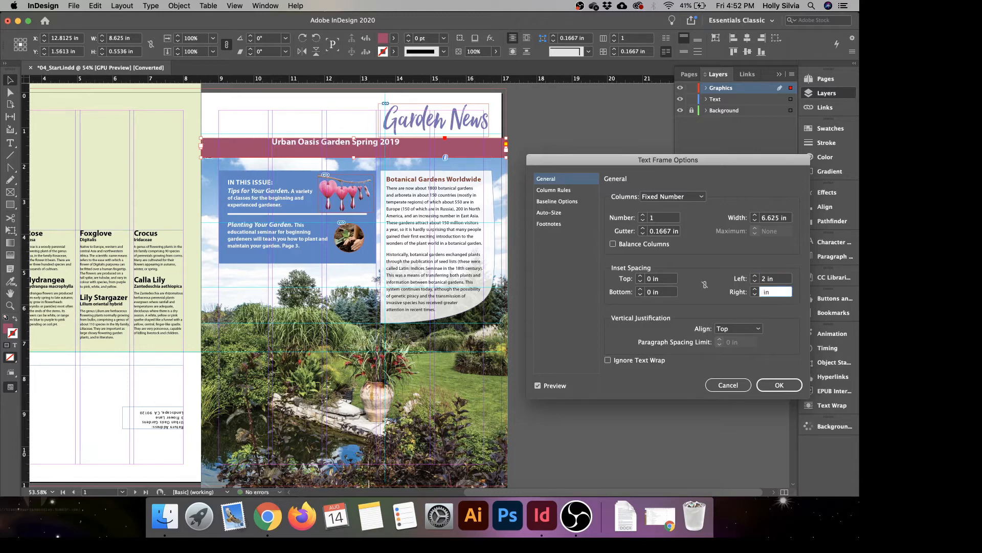
type(".625")
left_click(784, 279)
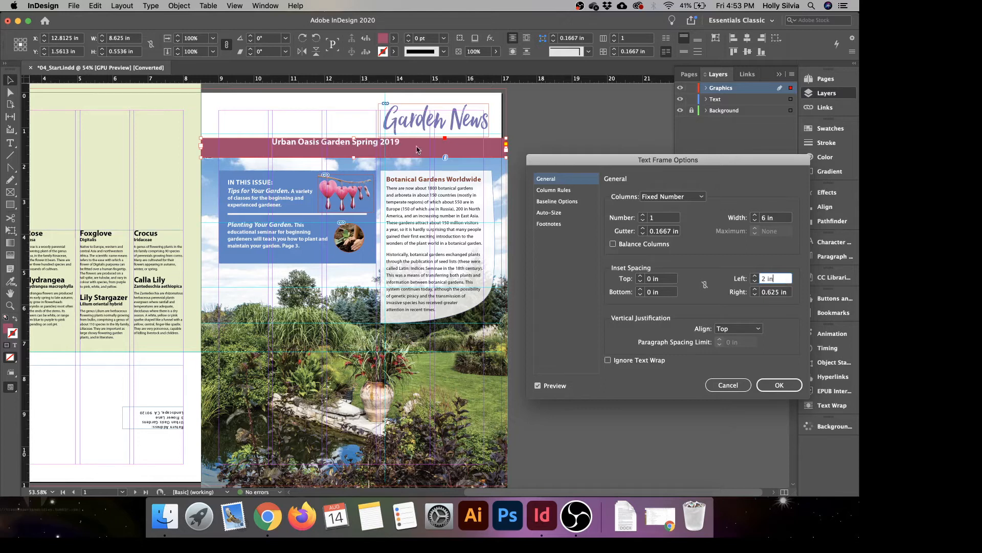
Set the banner's vertical justification to Center and apply the text frame options.
left_click(743, 332)
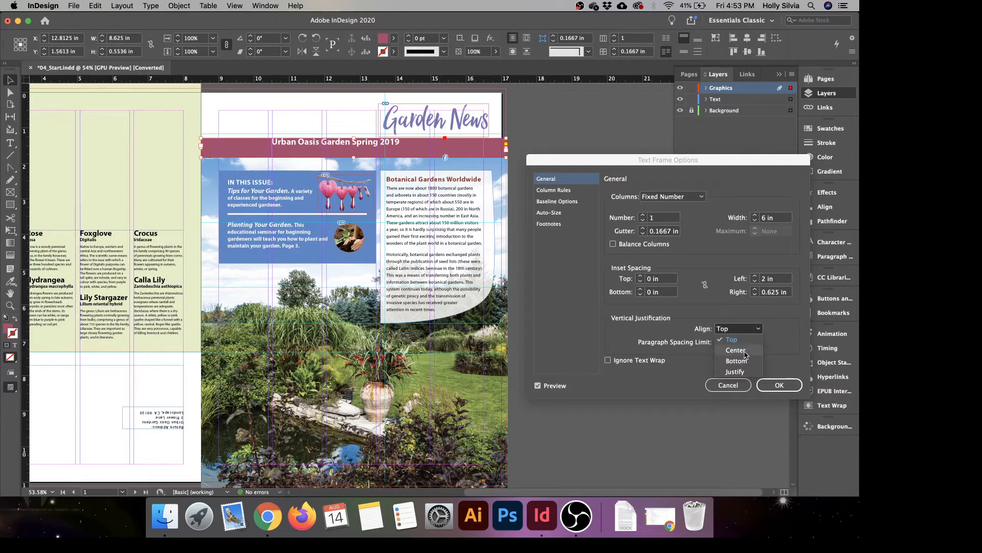
left_click(745, 351)
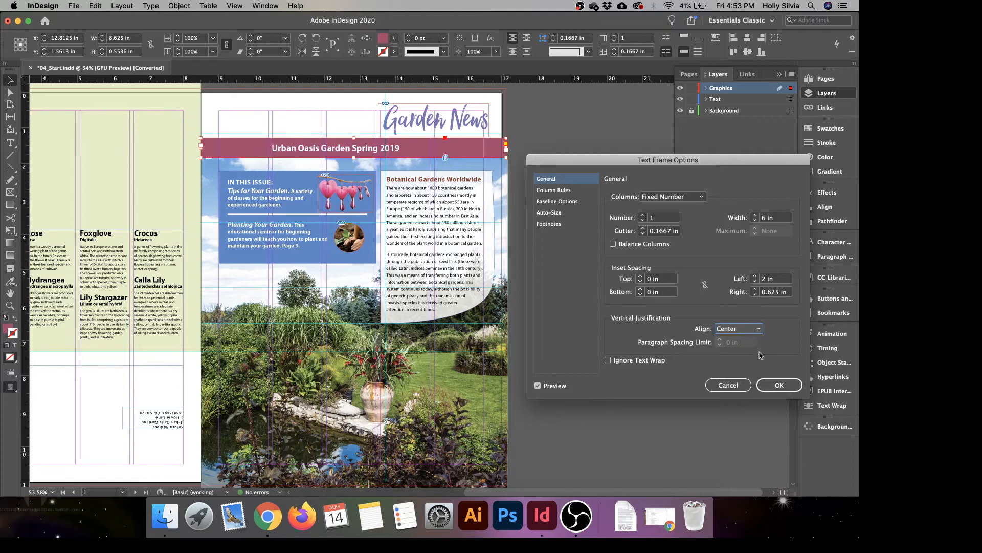
left_click(785, 385)
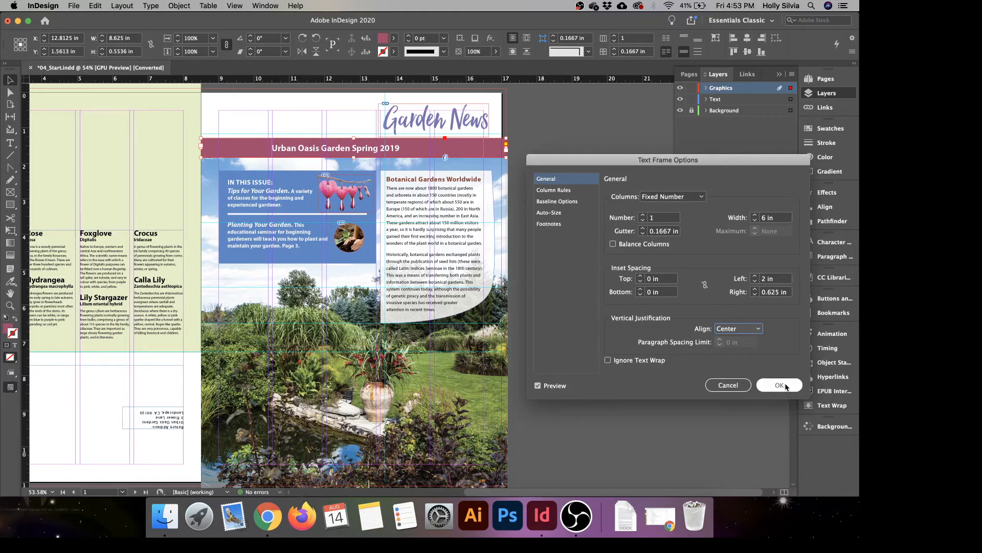
left_click(786, 384)
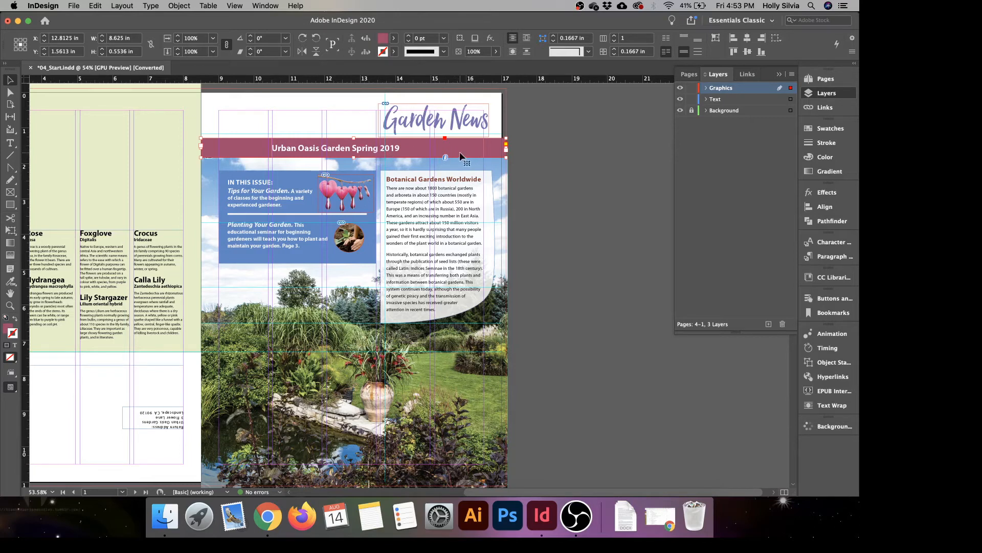
Insert a Right Indent Tab between "Urban Oasis Garden" and "Spring 2019" in the page 1 banner.
key("t")
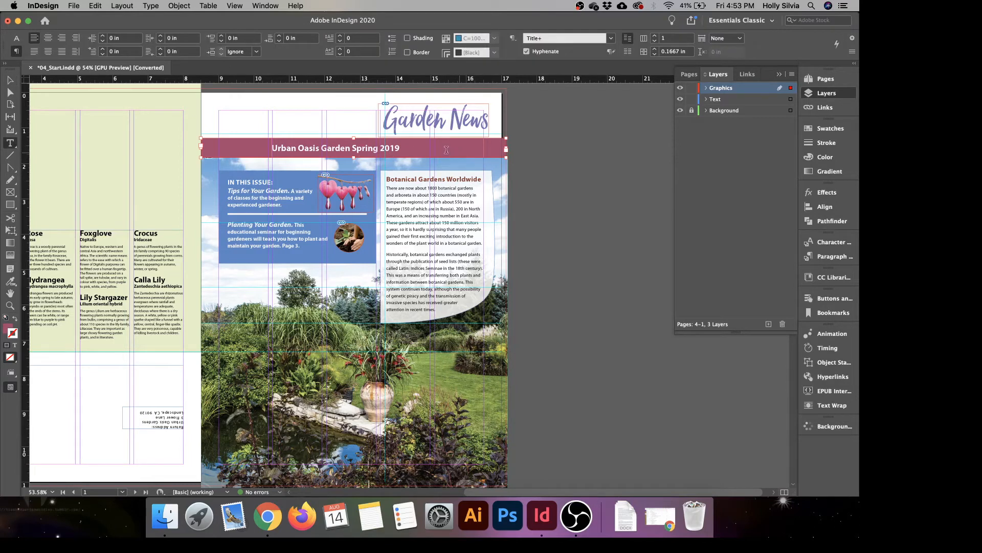
left_click(354, 149)
right_click(354, 151)
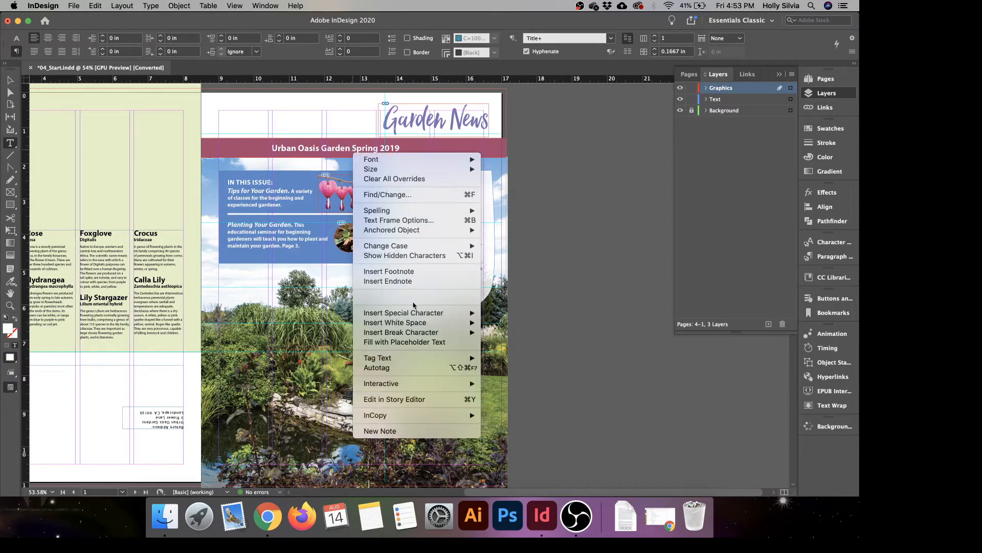
mouse_move(435, 313)
mouse_move(538, 360)
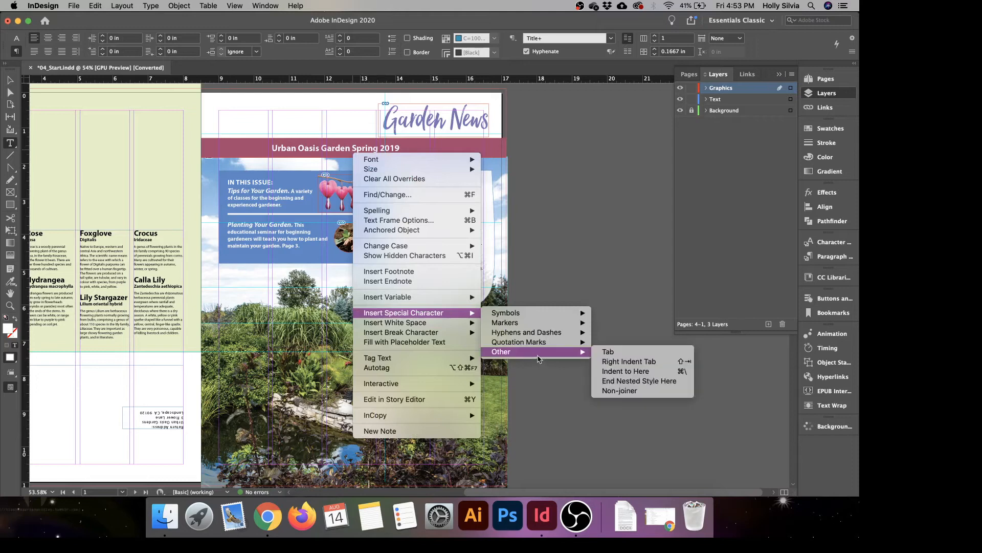
left_click(631, 362)
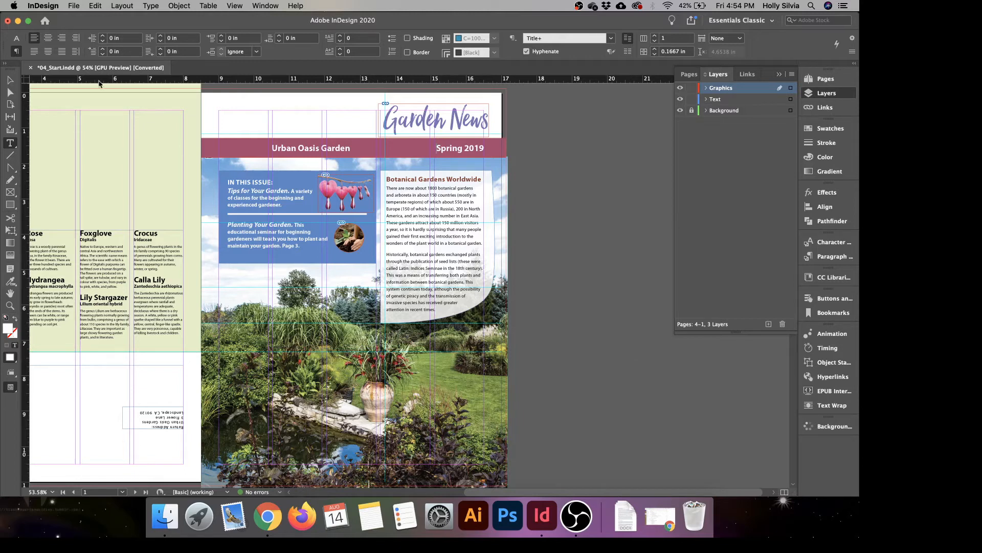
Lock the Text layer and deselect the banner with the Selection tool.
left_click(10, 81)
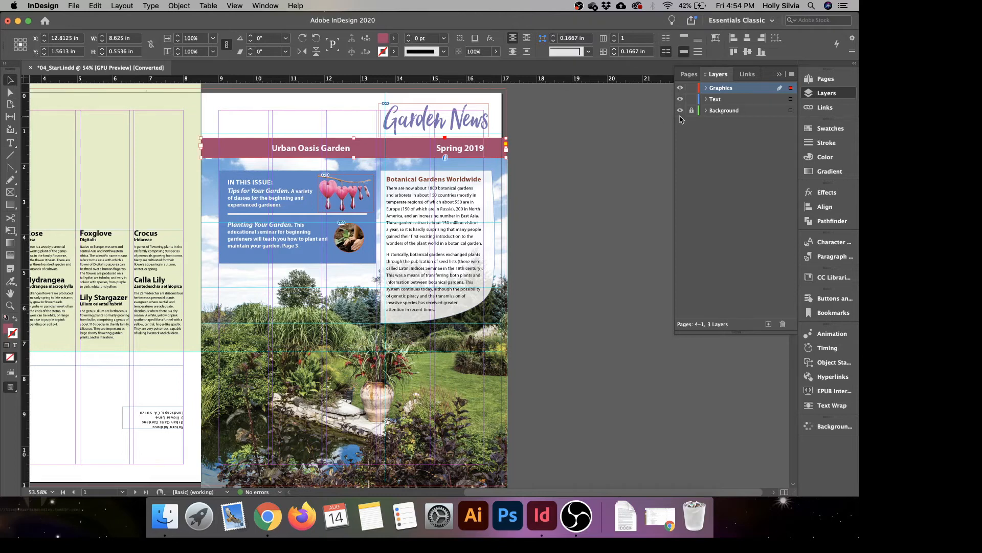
left_click(692, 99)
left_click(564, 166)
Draw a rectangle frame about 1.4 in wide and 1.45 in high across page 1's first column, from above the margin down into the banner.
key("super+=")
key("super+=")
key("super+=")
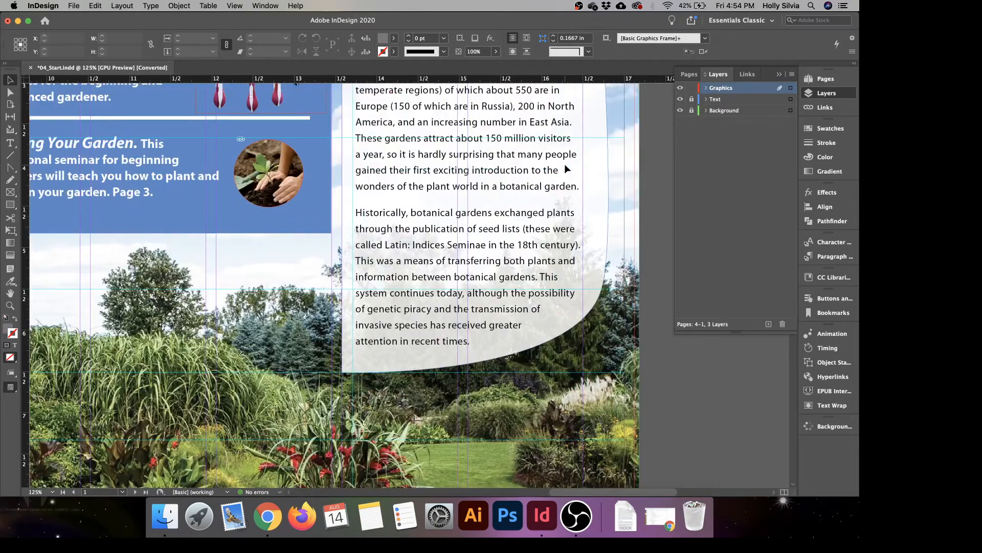
left_click_drag(284, 209, 397, 350)
left_click_drag(244, 255, 329, 418)
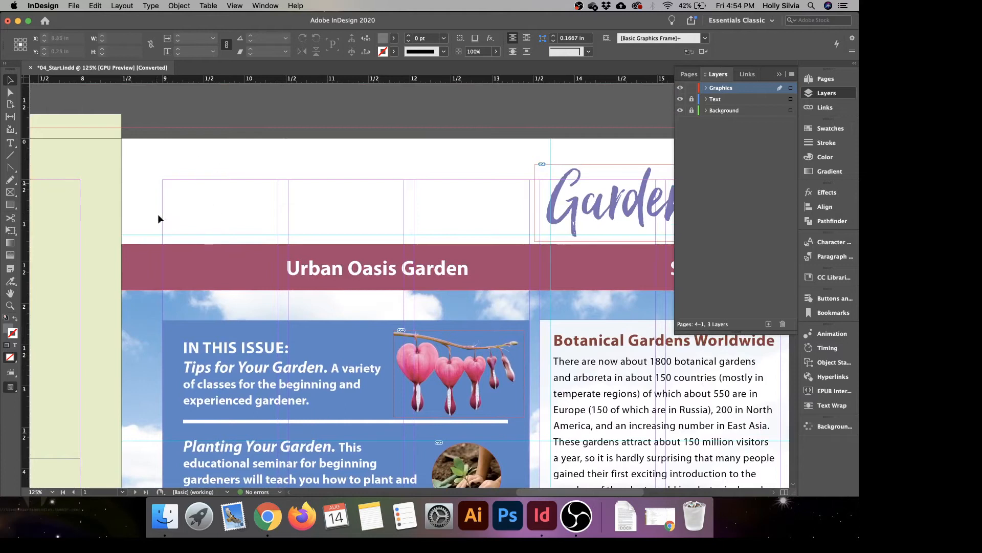
left_click_drag(241, 215, 273, 212)
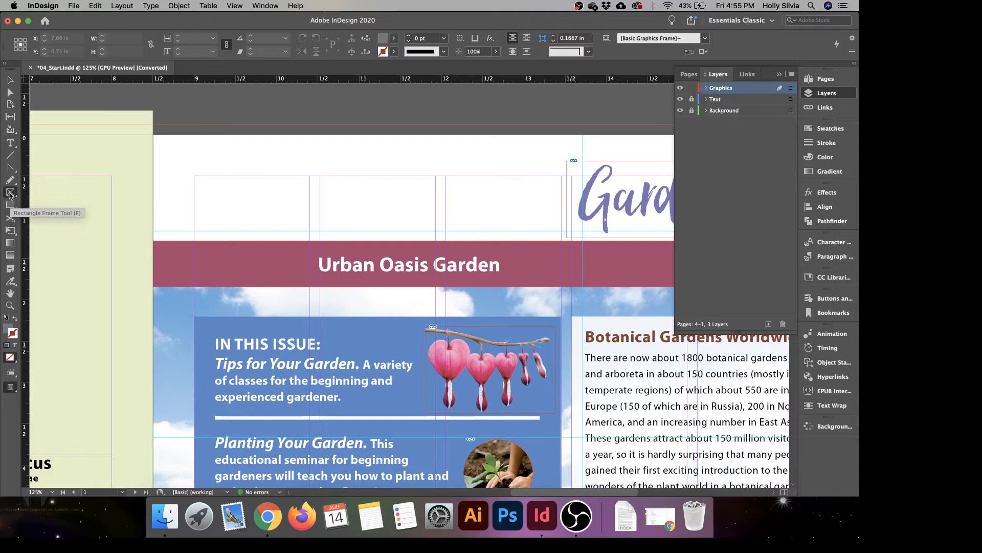
left_click(10, 193)
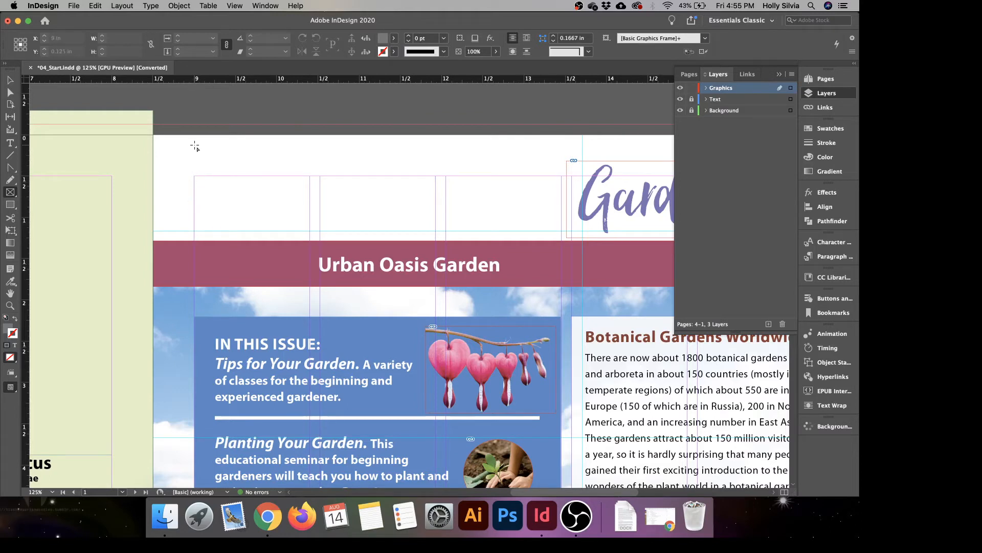
key("super+equal")
key("super+equal")
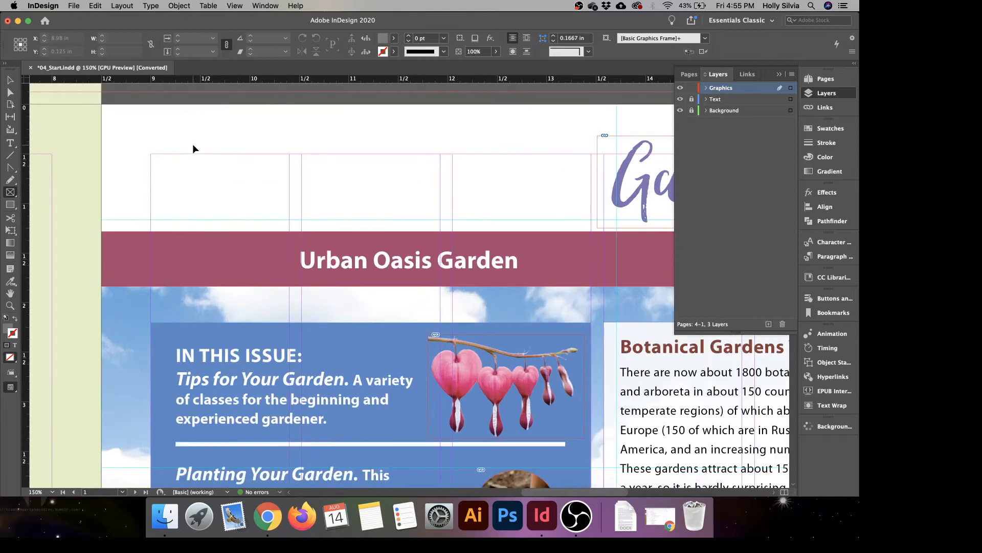
left_click_drag(193, 145, 292, 221)
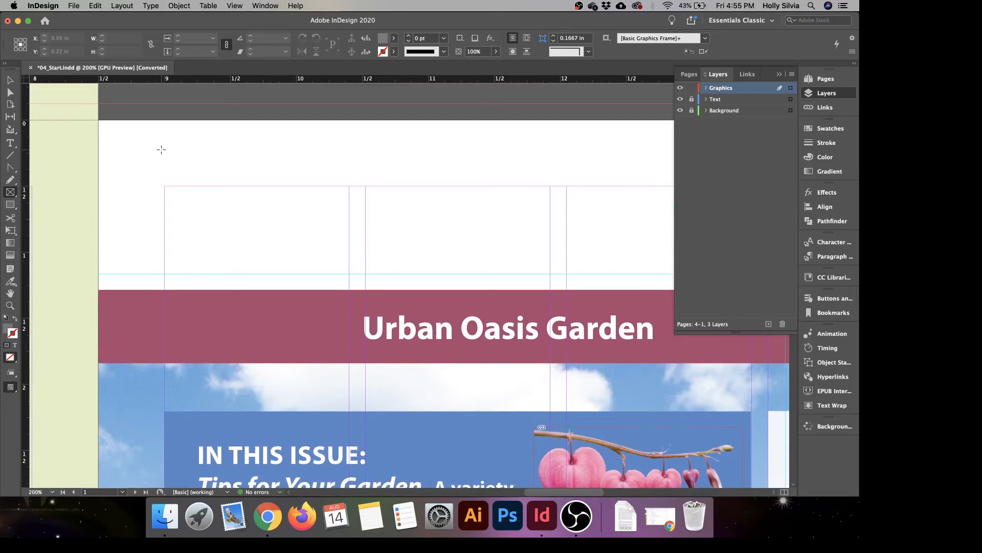
left_click_drag(163, 135, 348, 329)
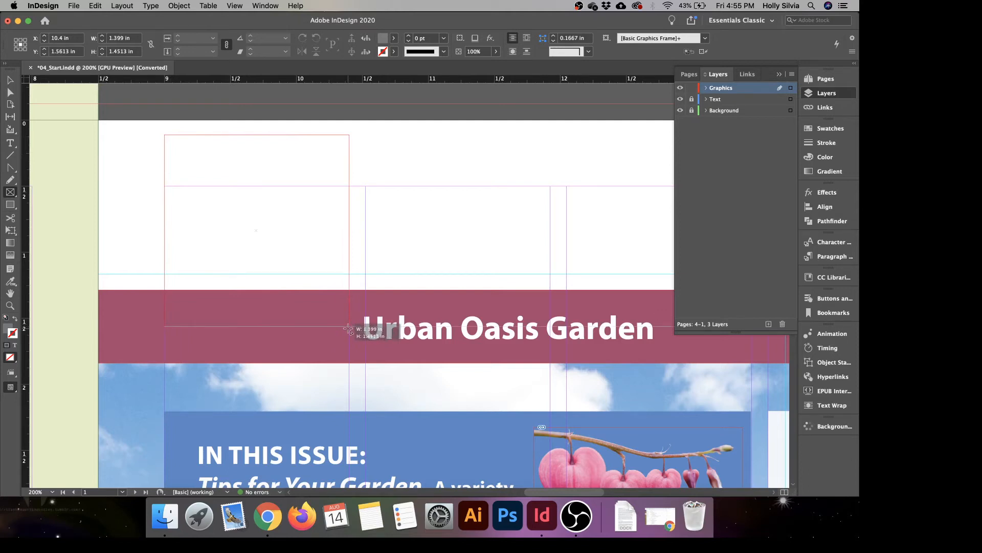
left_click_drag(348, 329, 349, 328)
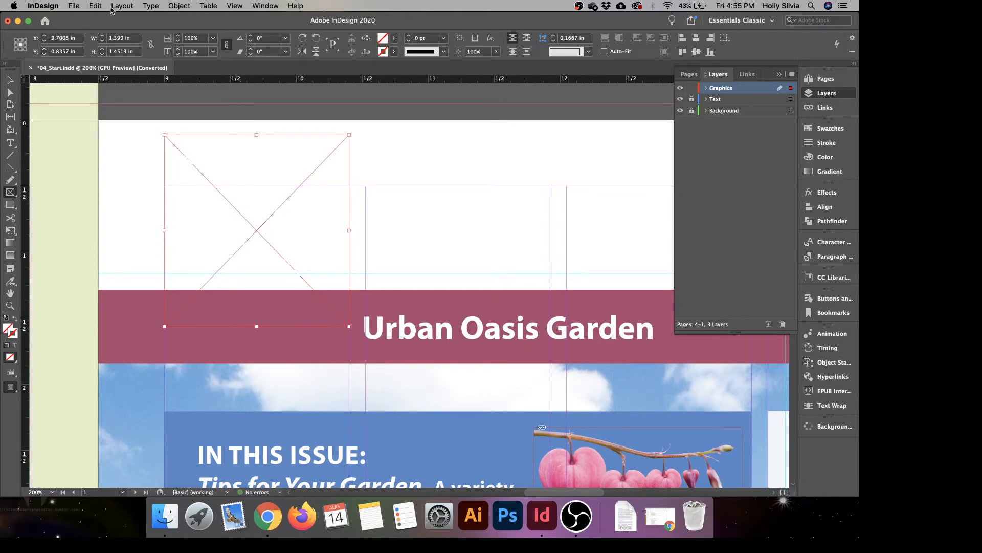
Place urban-oasis-logo.ai from the Links folder into the new frame.
left_click(75, 7)
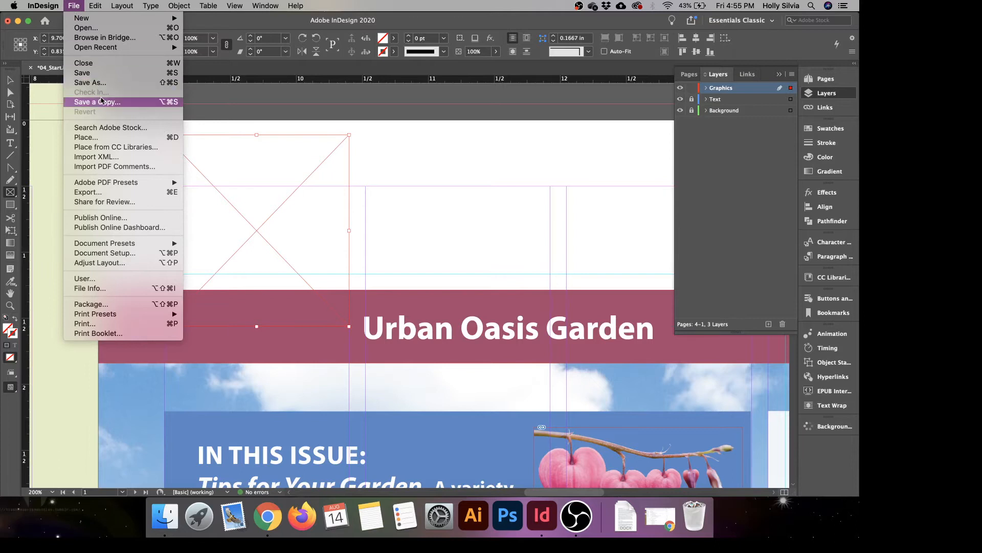
left_click(97, 137)
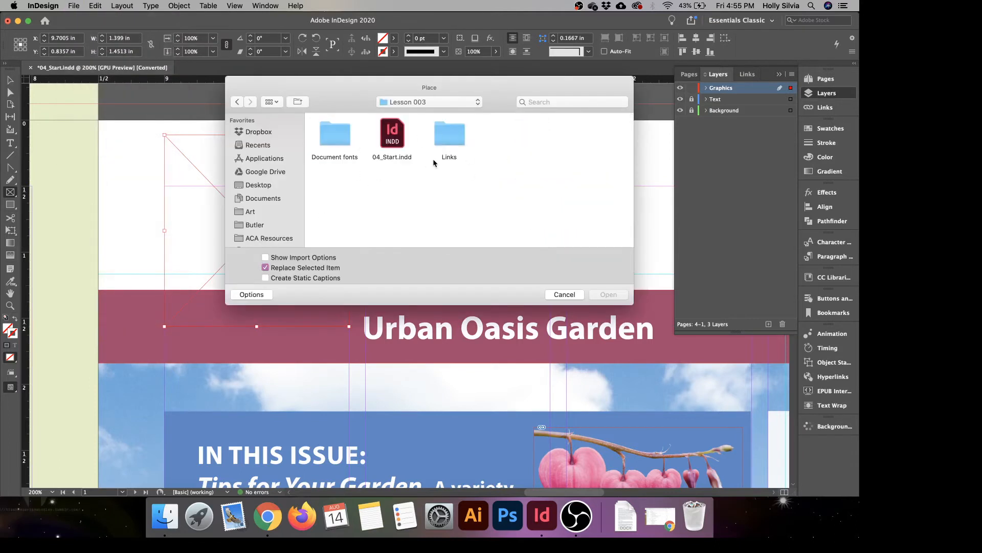
double_click(436, 156)
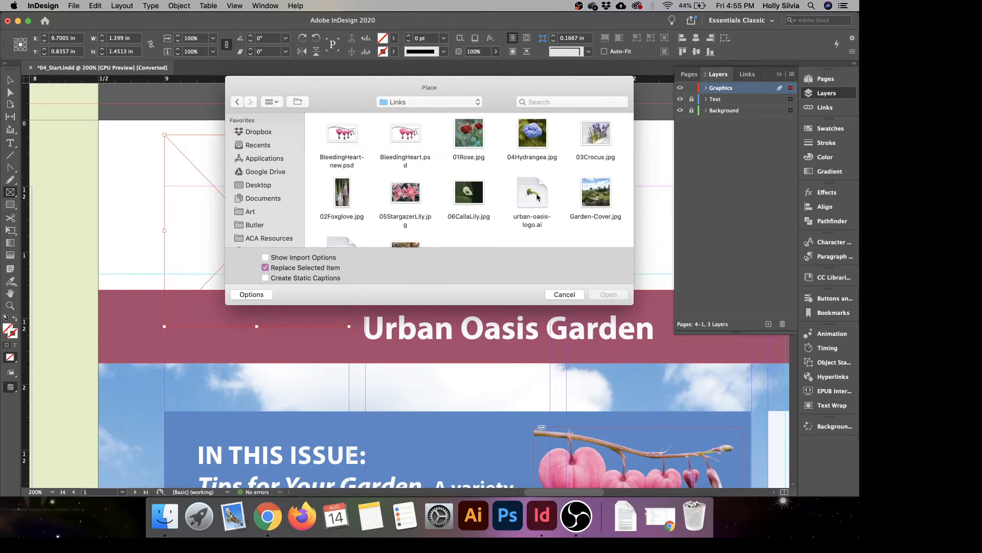
left_click(537, 198)
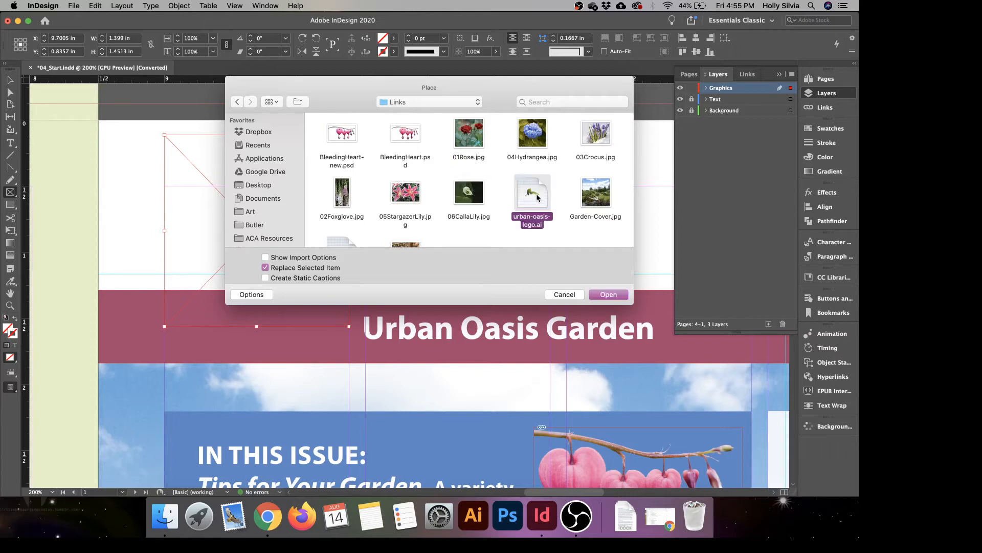
left_click(609, 295)
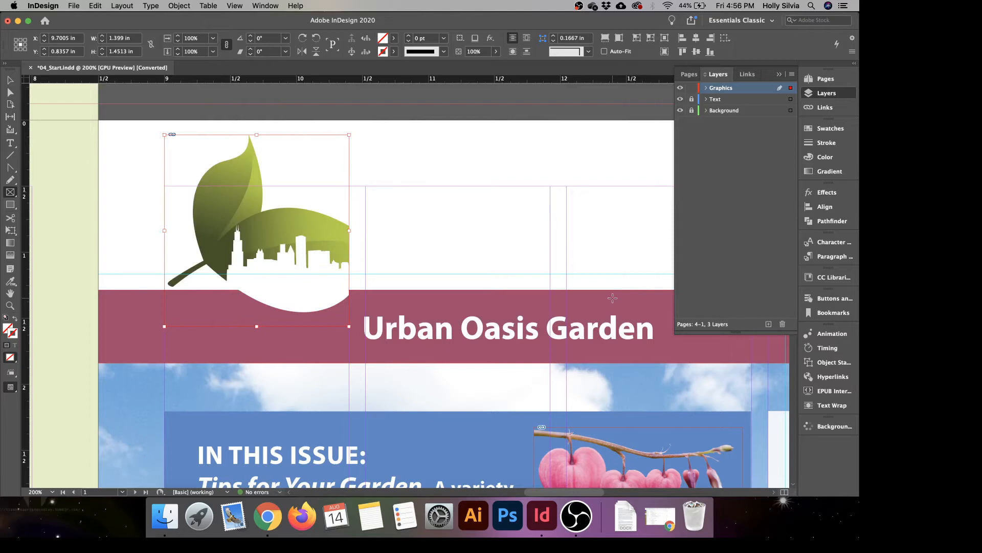
Extend the logo frame's right edge to make it about 1.85 in wide, and deselect it.
left_click(11, 82)
left_click_drag(350, 231, 409, 231)
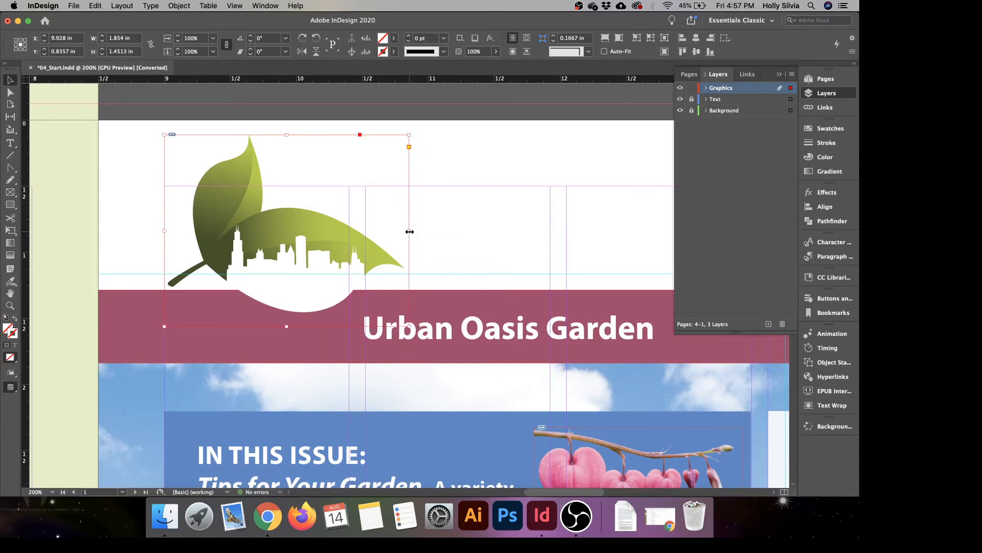
left_click(505, 228)
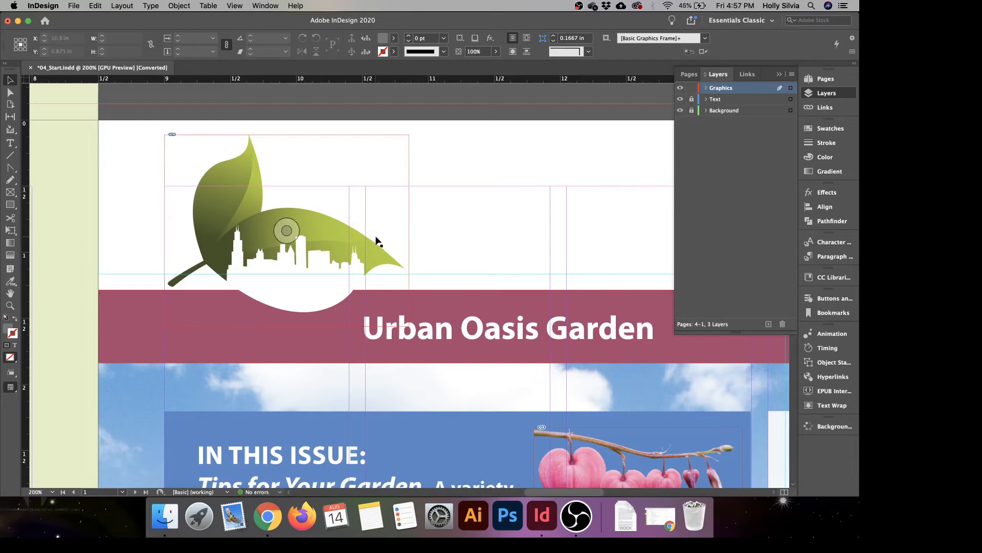
Crop the logo by narrowing its frame to about 1.09 in, widen it back to about 1.84 in, and deselect it.
left_click(320, 252)
left_click_drag(409, 231, 309, 230)
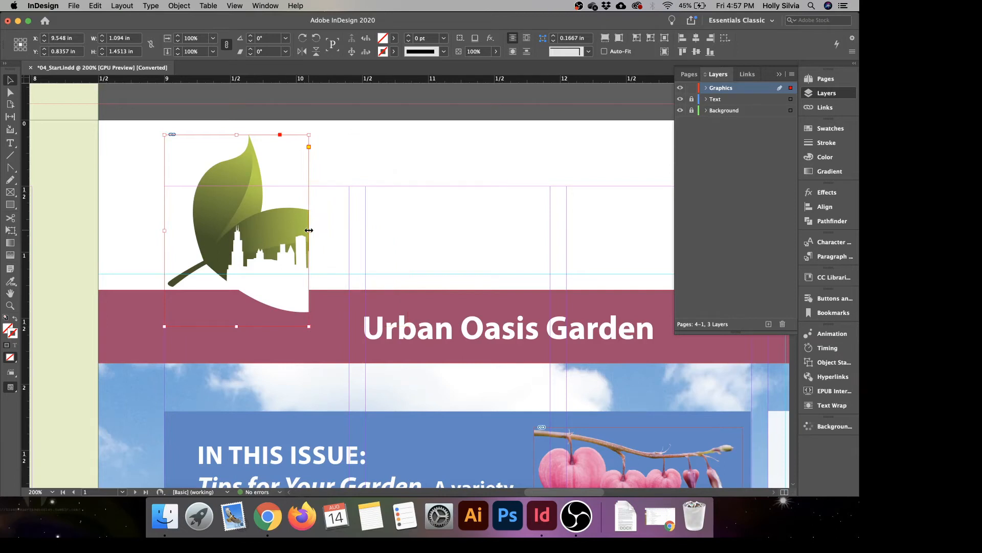
left_click_drag(309, 231, 408, 230)
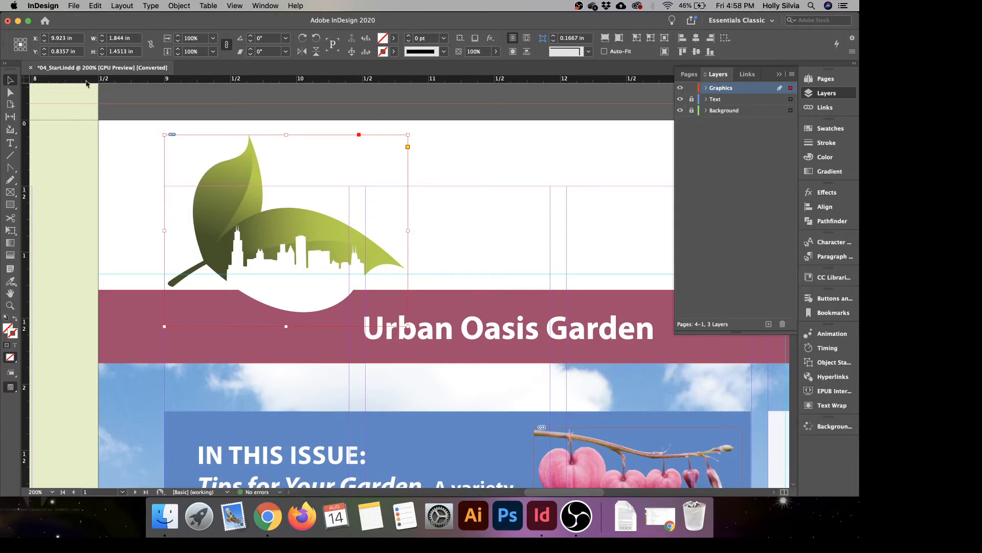
left_click(208, 96)
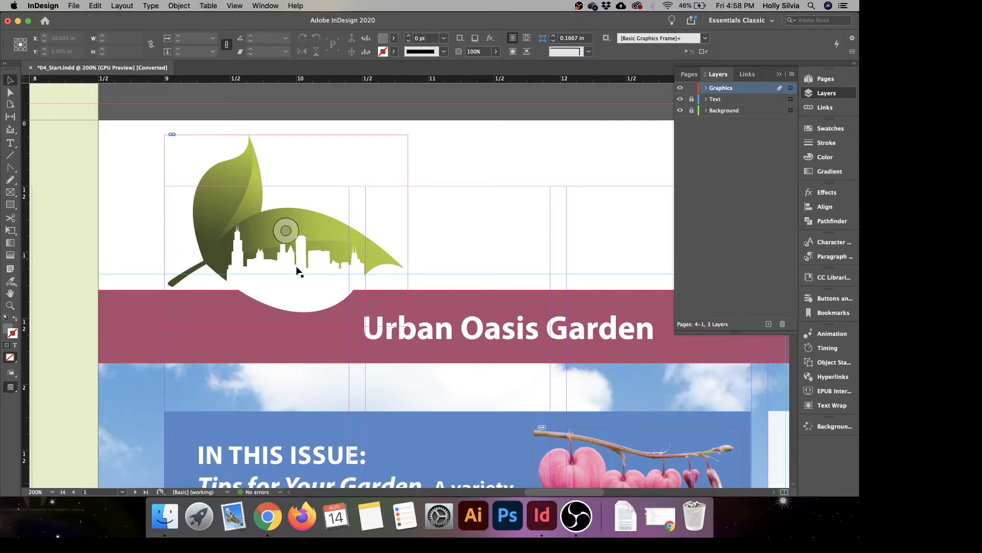
Examine the mailing area on page 4 with its upside-down return address and postage permit block.
left_click_drag(262, 368, 450, 228)
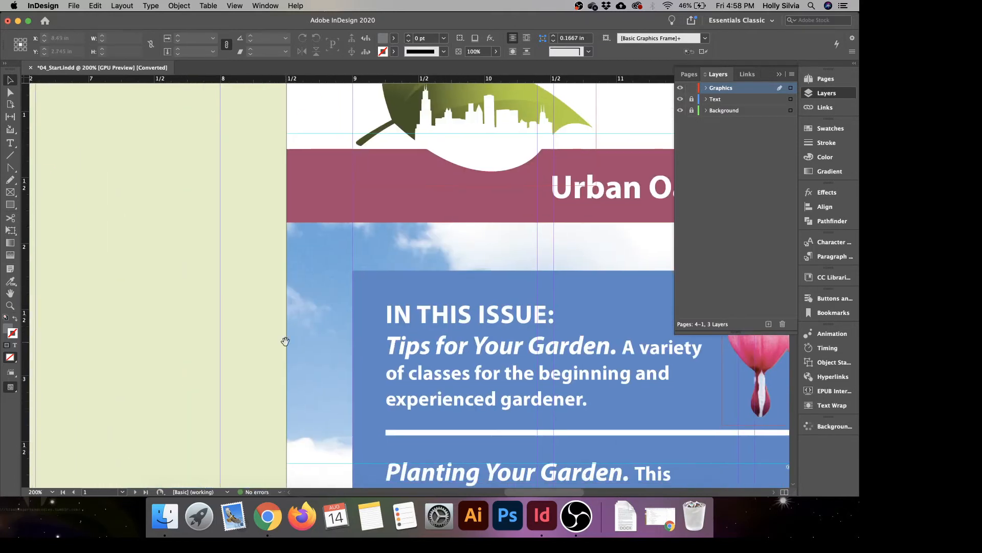
key("super+alt+0")
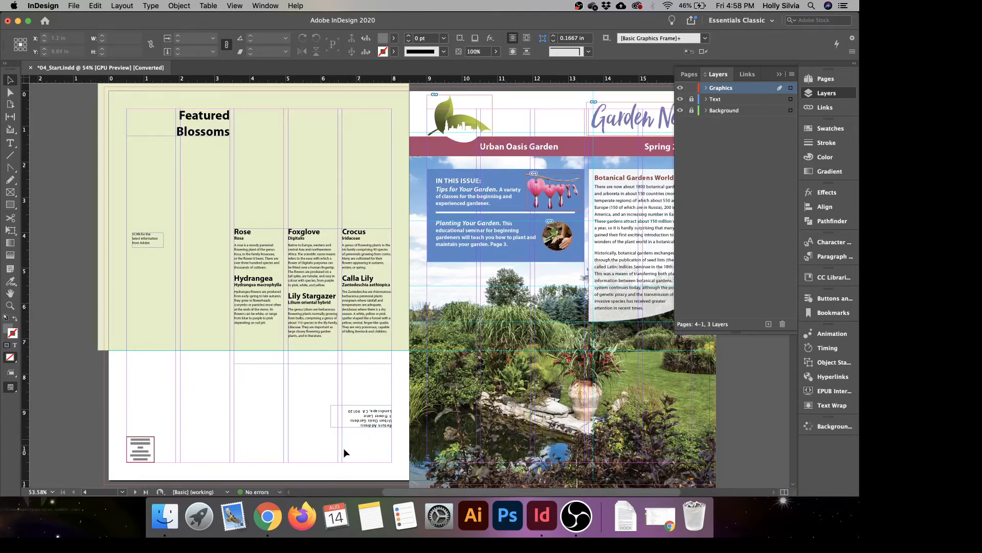
scroll(385, 440, "up", 5, "alt")
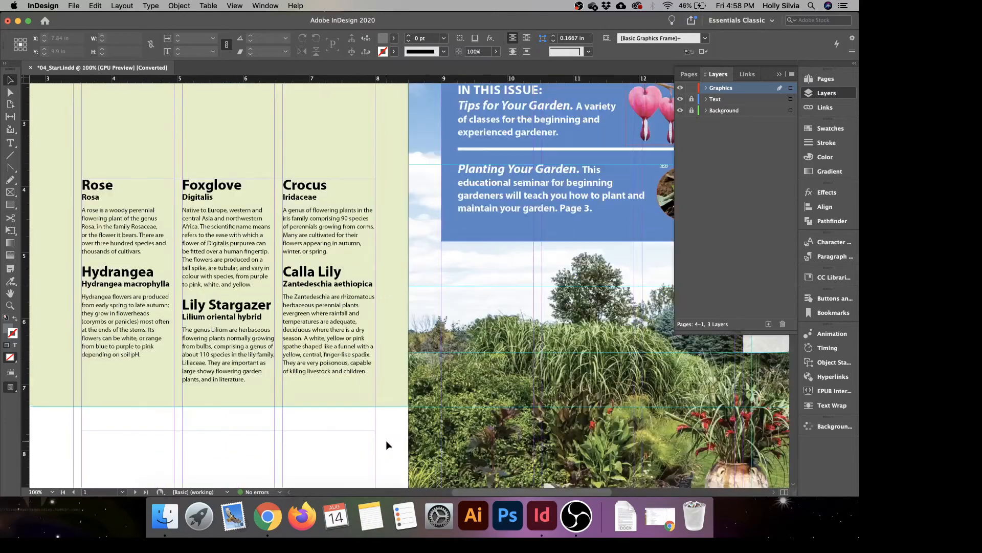
scroll(386, 450, "down", 5)
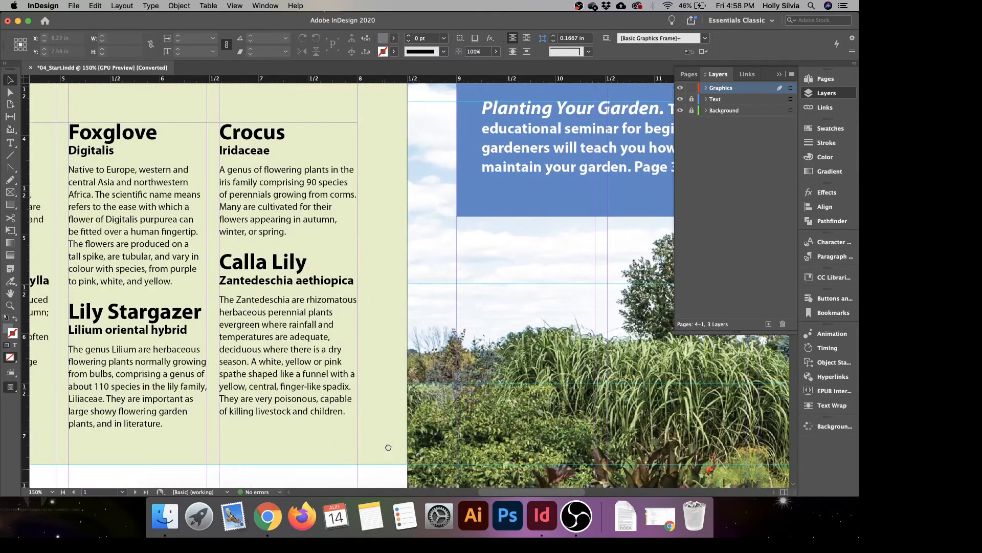
scroll(389, 409, "left", 2)
scroll(462, 234, "down", 4)
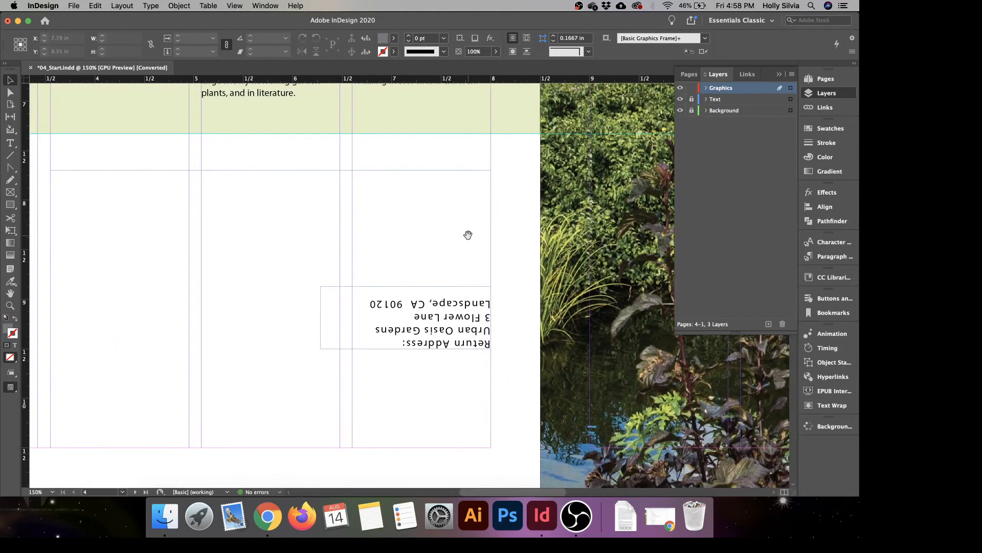
scroll(467, 235, "down", 2, "alt")
scroll(468, 239, "down", 1, "alt")
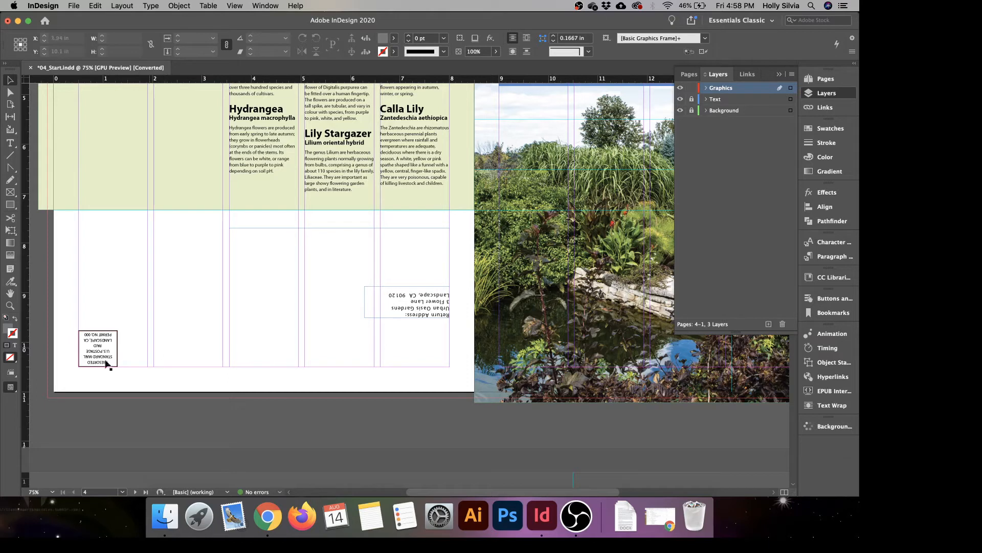
key("super+equal")
key("super+equal")
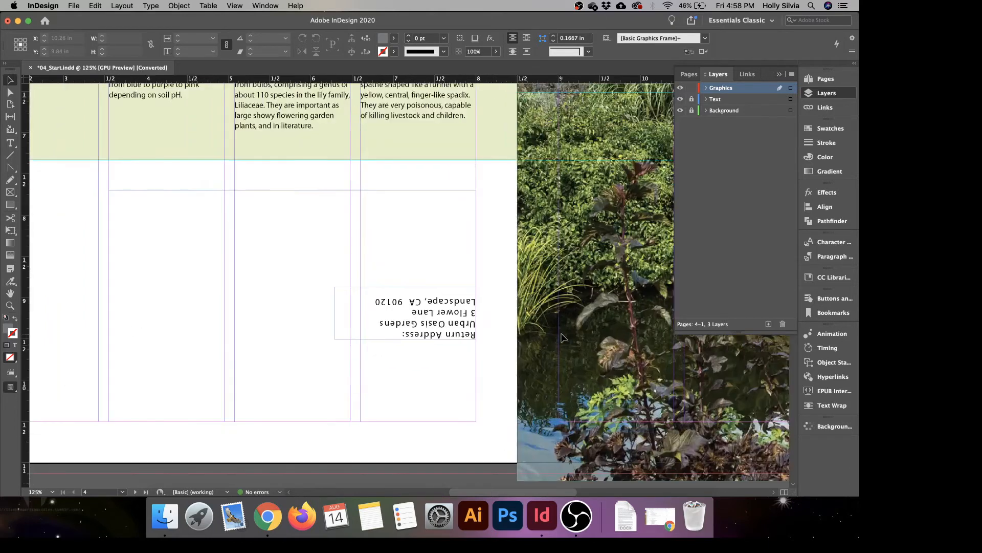
key("super+equal")
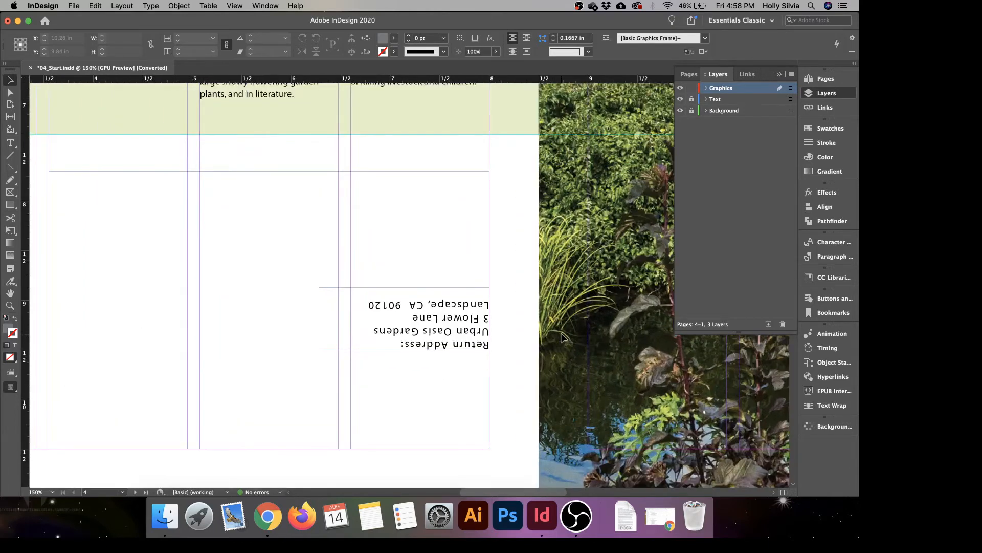
Load urban-oasis-logo.ai from the Links folder for placing in the page 4 mailing area.
scroll(465, 361, "down", 3)
scroll(464, 362, "up", 3)
scroll(464, 361, "down", 1)
scroll(464, 366, "down", 1)
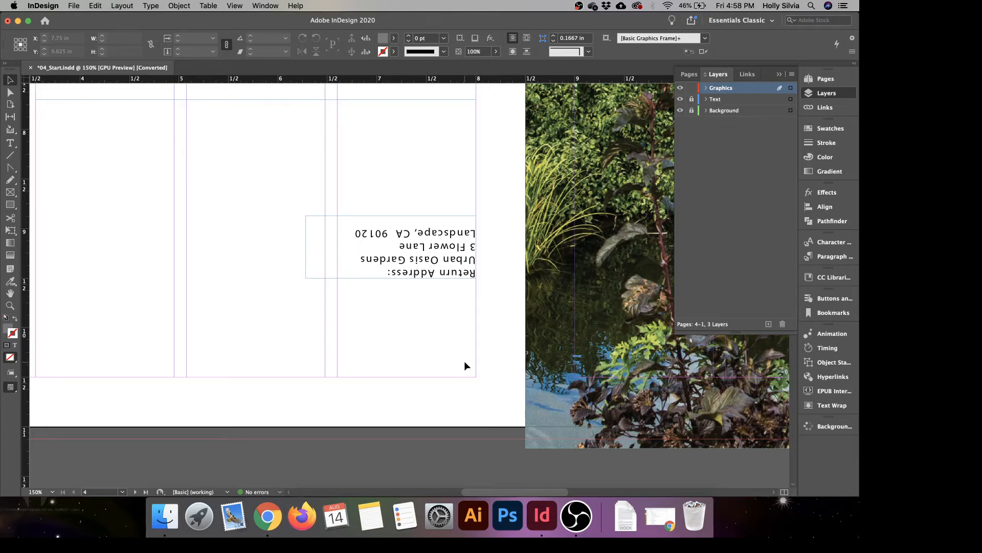
left_click(75, 6)
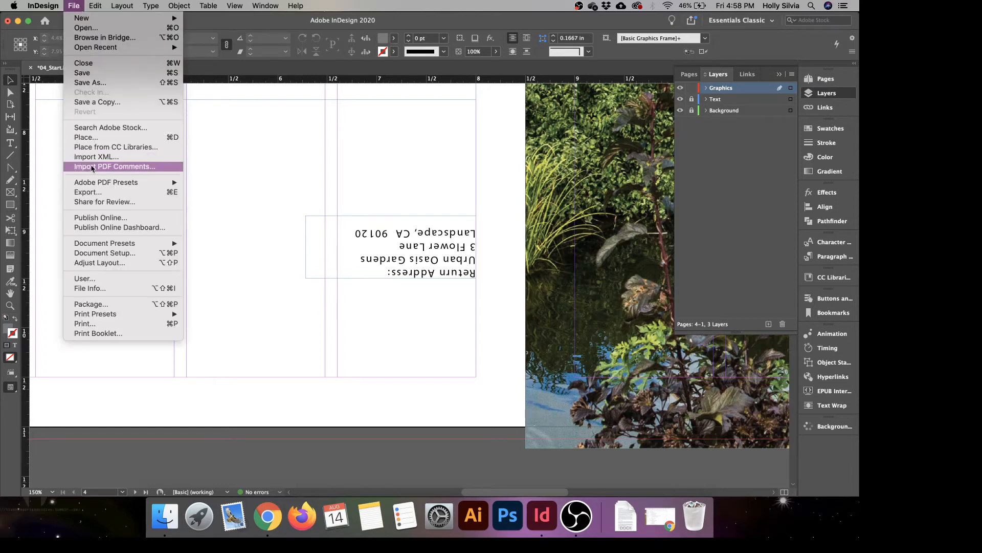
left_click(85, 138)
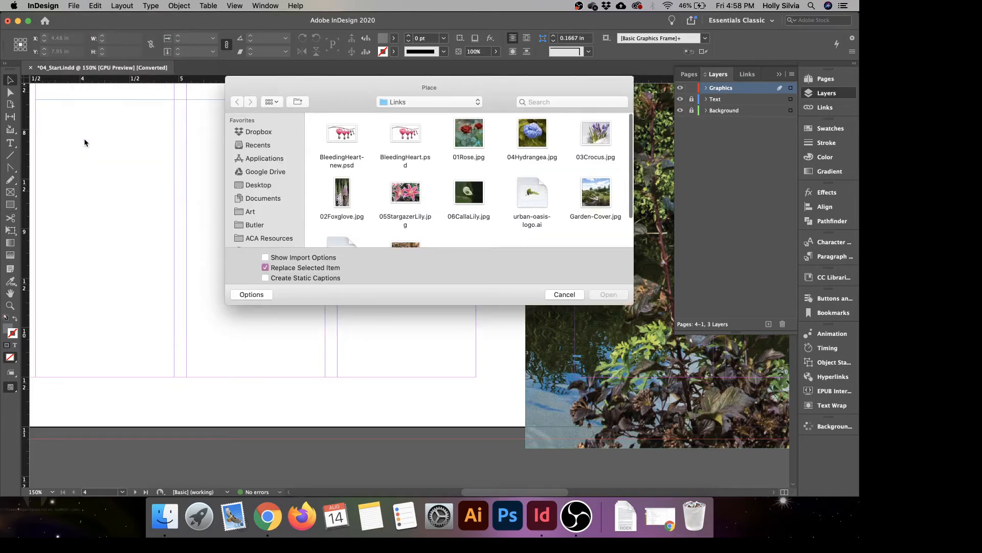
left_click(532, 206)
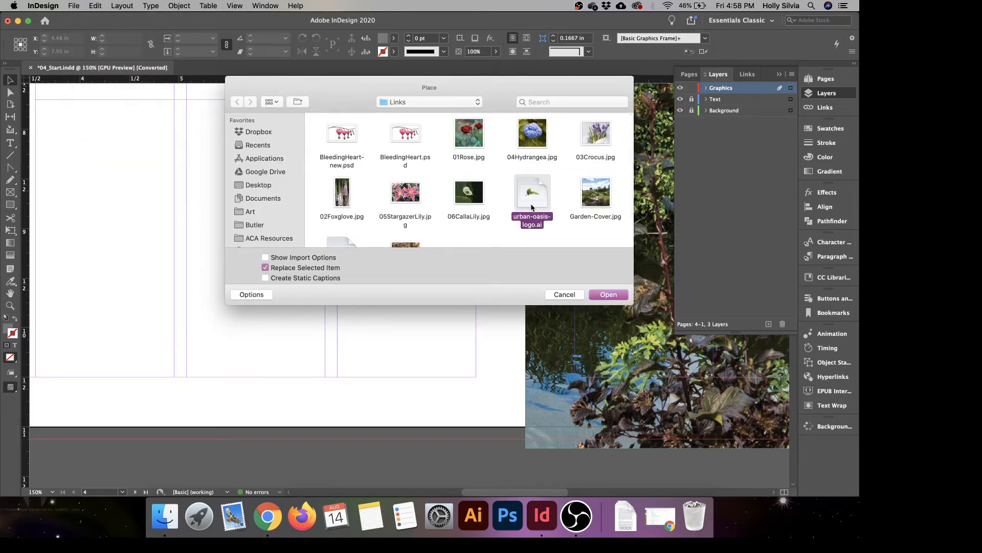
left_click(621, 296)
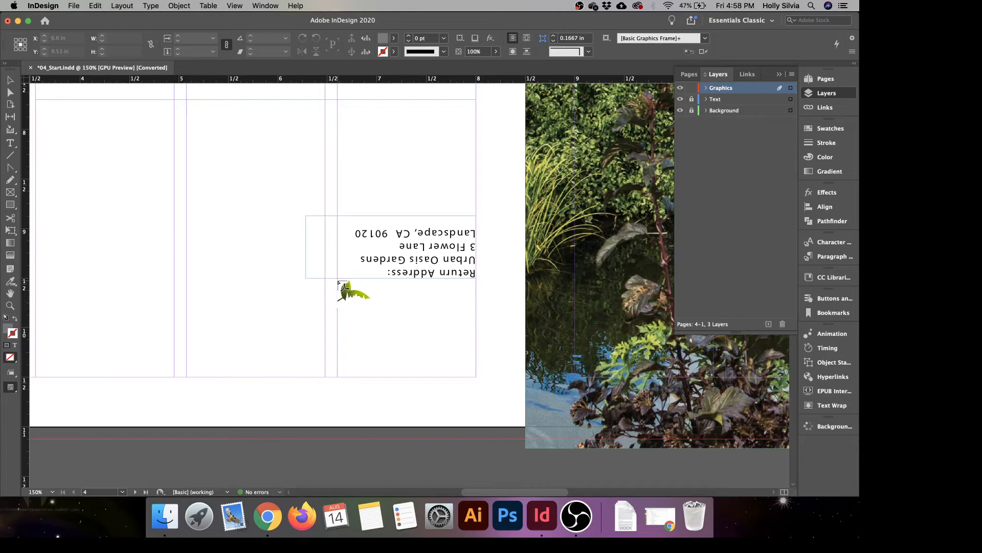
Place the logo across the third column directly below the upside-down return address, about 1.4 in wide and 1.18 in high, and deselect it.
left_click_drag(338, 281, 475, 380)
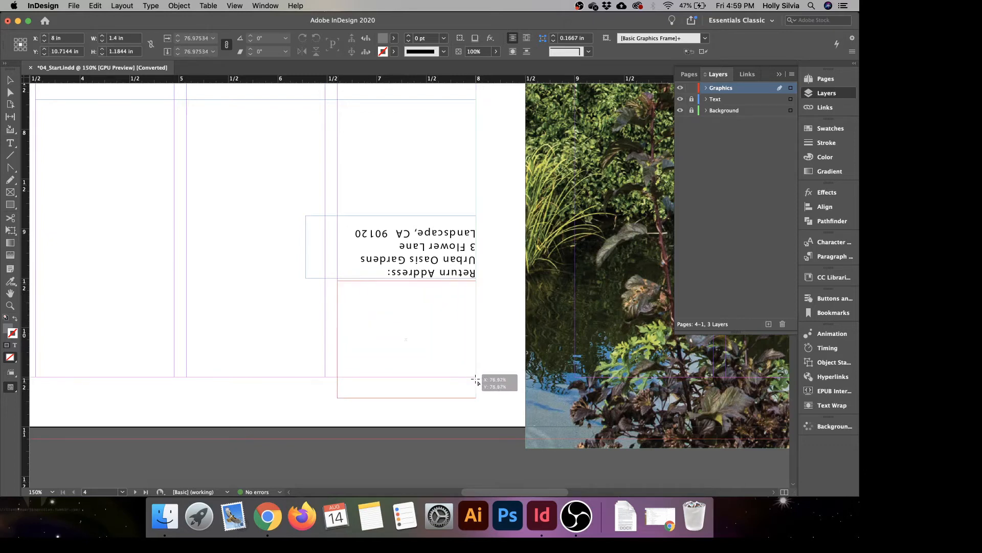
left_click_drag(476, 379, 475, 380)
mouse_move(476, 380)
left_mouse_down()
mouse_move(425, 327)
mouse_move(478, 397)
left_mouse_up()
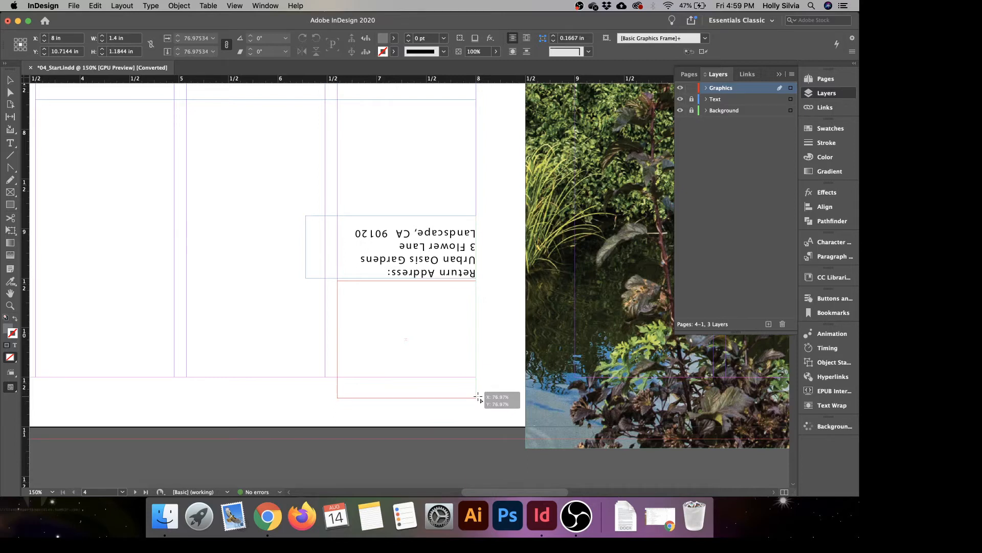
left_click_drag(480, 398, 479, 397)
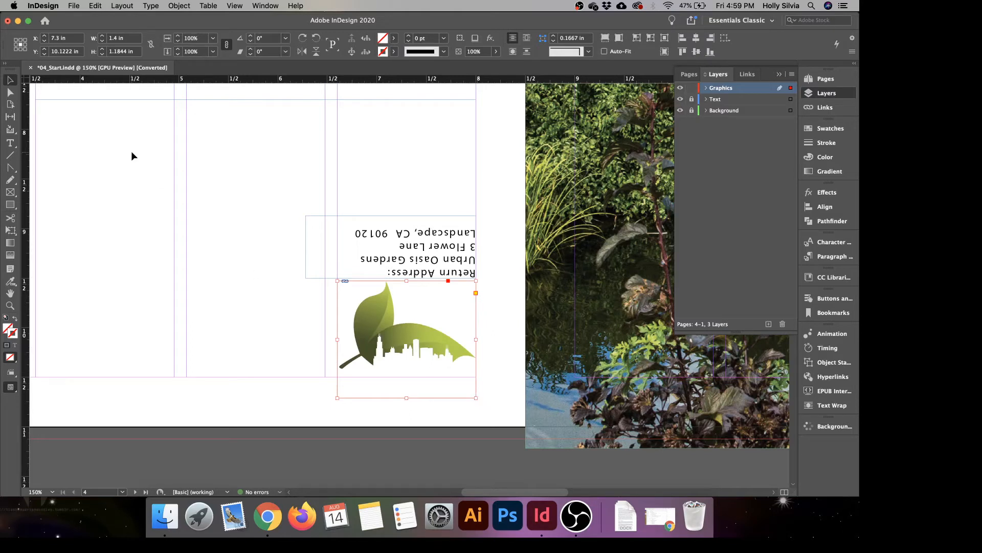
left_click(251, 240)
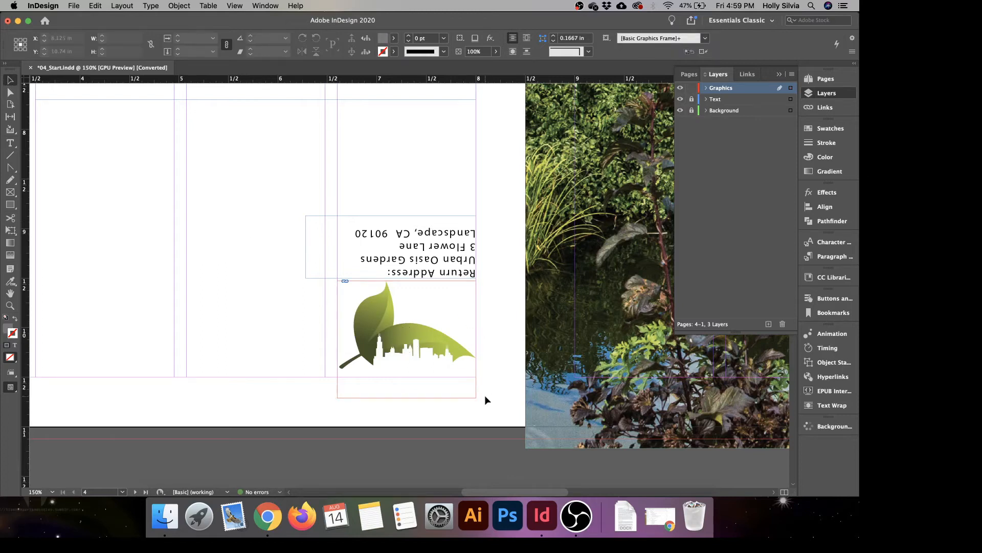
left_click(444, 341)
right_click(444, 343)
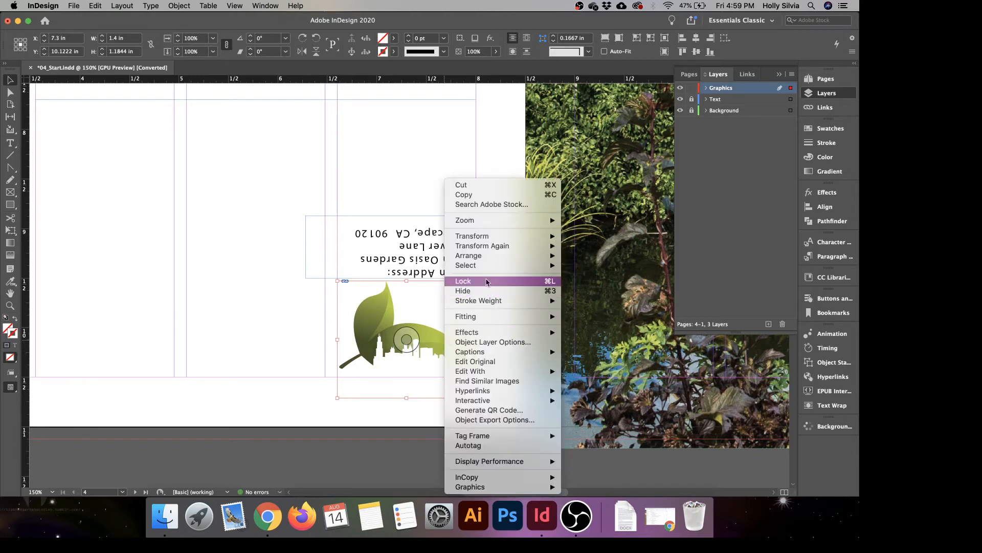
mouse_move(497, 317)
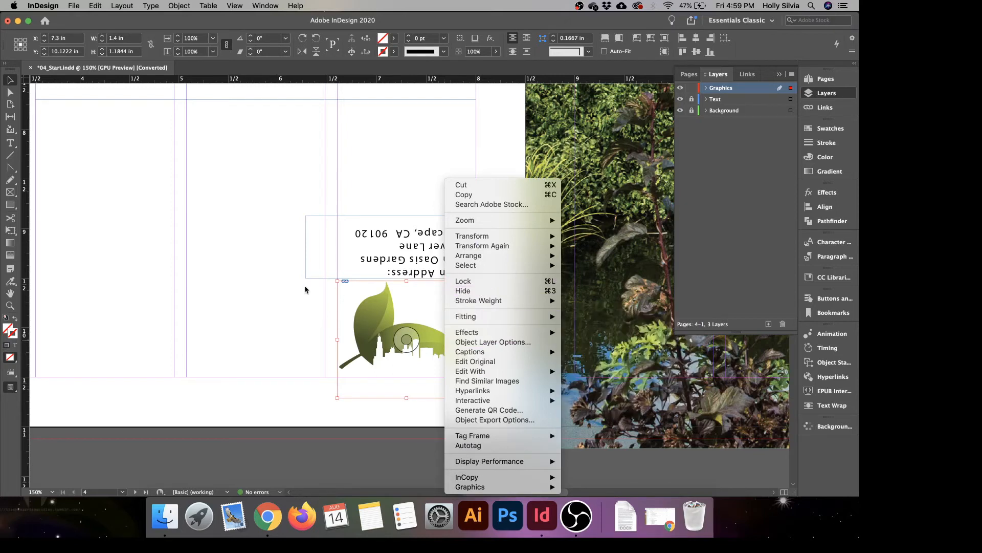
left_click(290, 287)
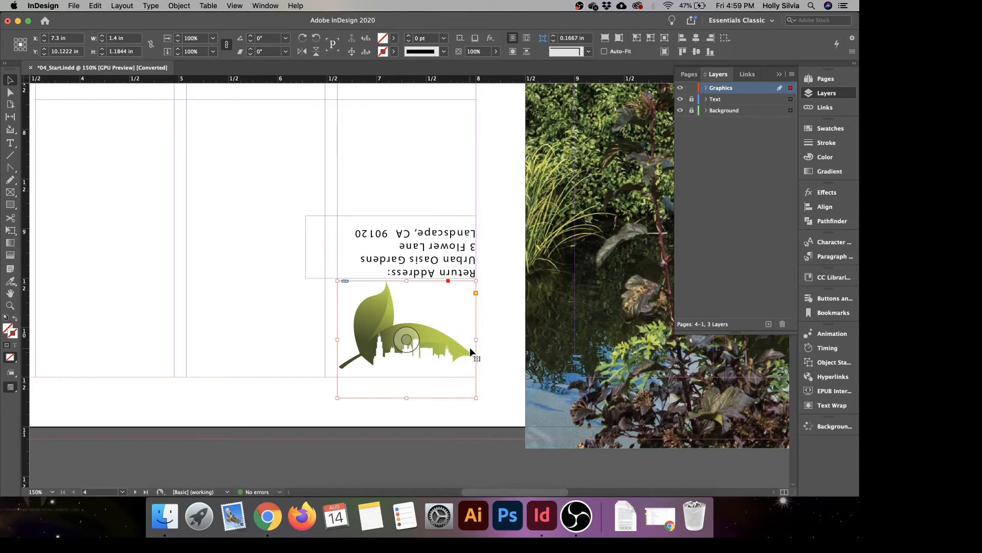
left_click_drag(478, 339, 487, 339)
key("super+z")
left_click(11, 81)
Try rotating the page 4 logo 180° about its center, and undo the rotation.
right_click(439, 317)
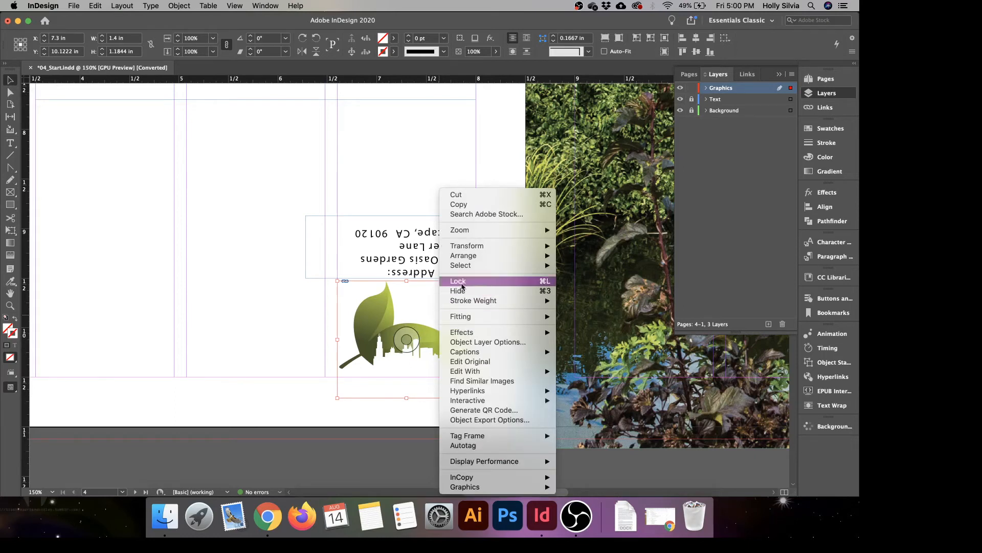
mouse_move(509, 247)
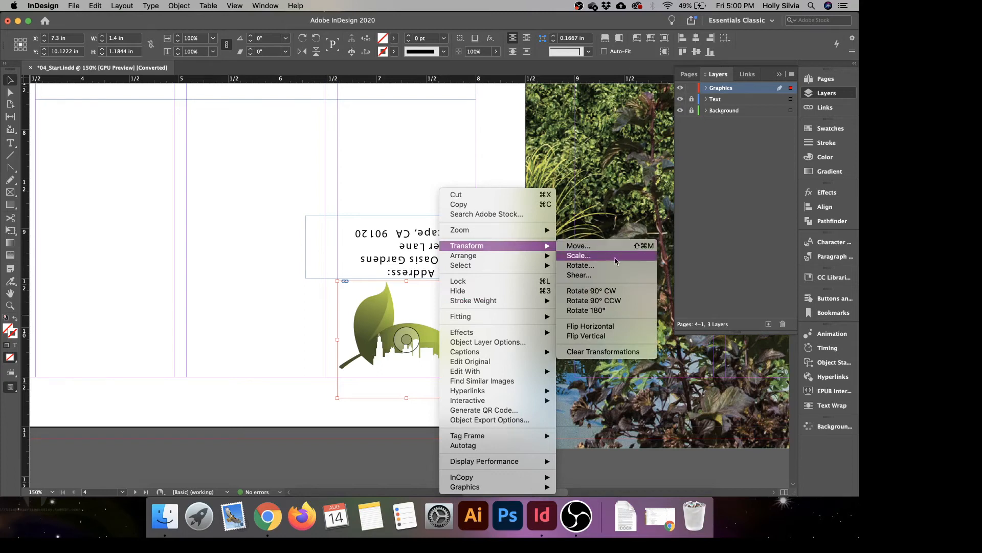
left_click(625, 312)
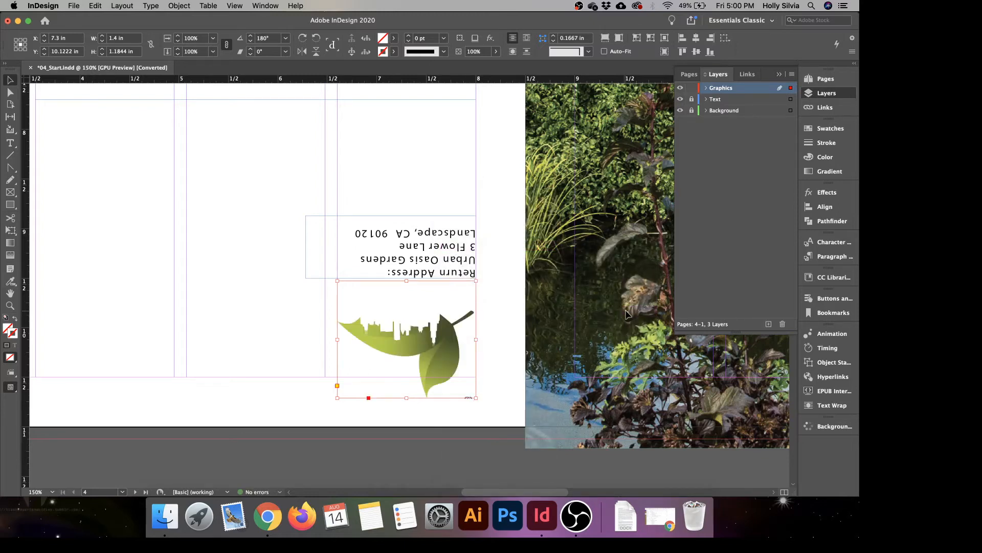
key("super+z")
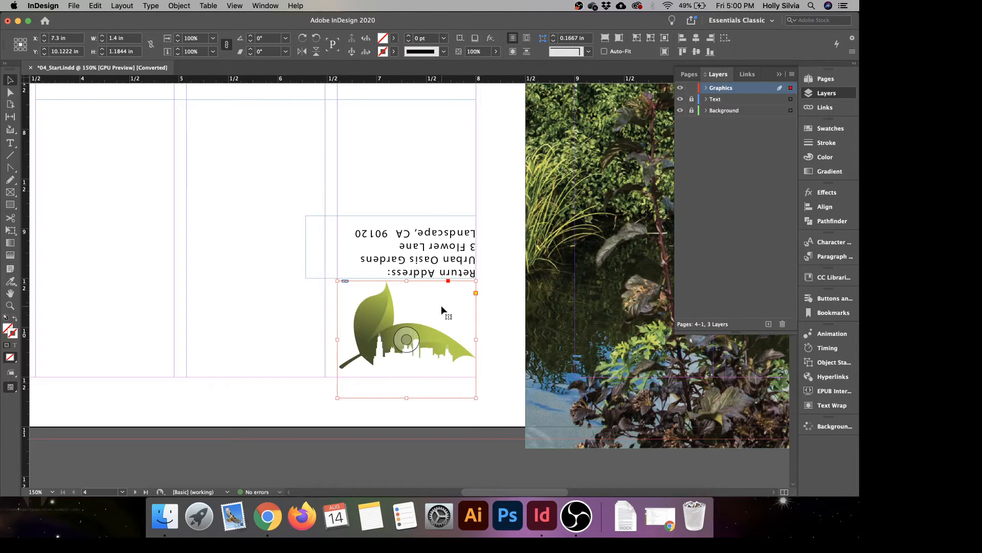
Try rotating the page 4 logo 180° about its upper-left reference point, and undo the rotation.
left_click(20, 45)
right_click(430, 332)
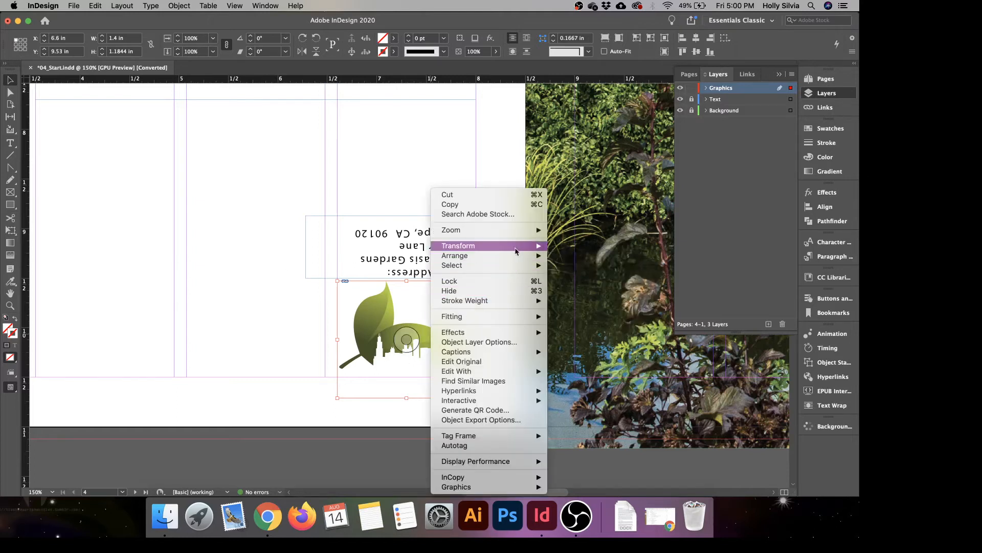
mouse_move(516, 251)
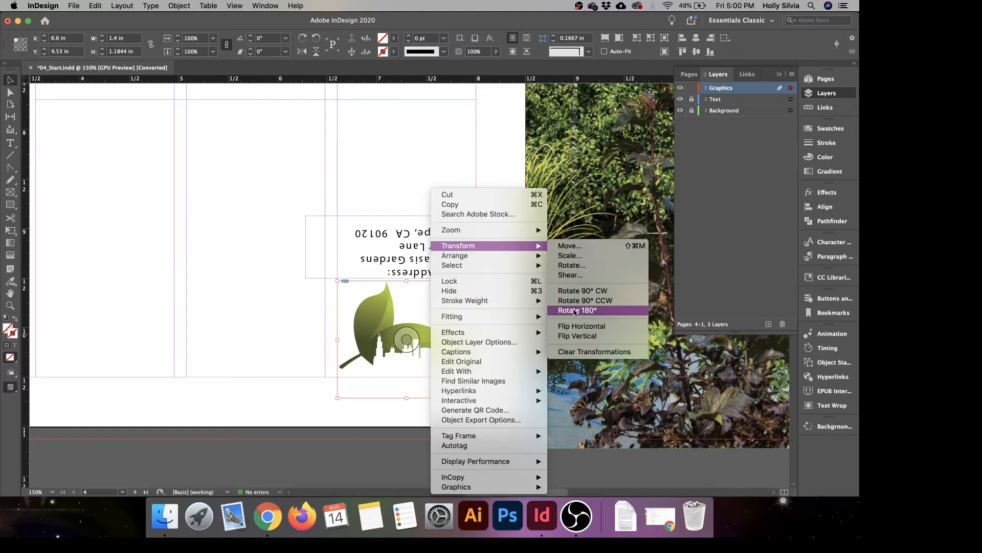
left_click(575, 311)
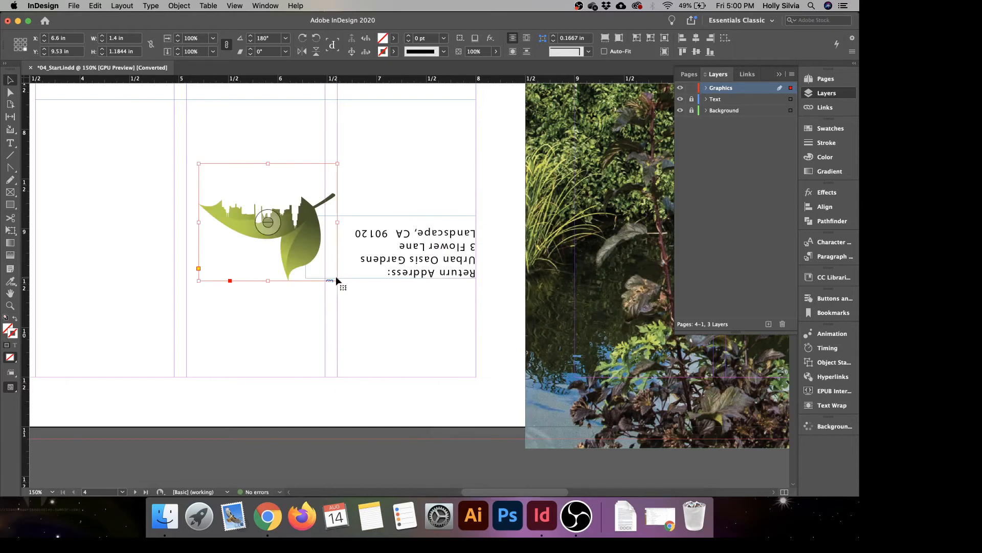
key("super+z")
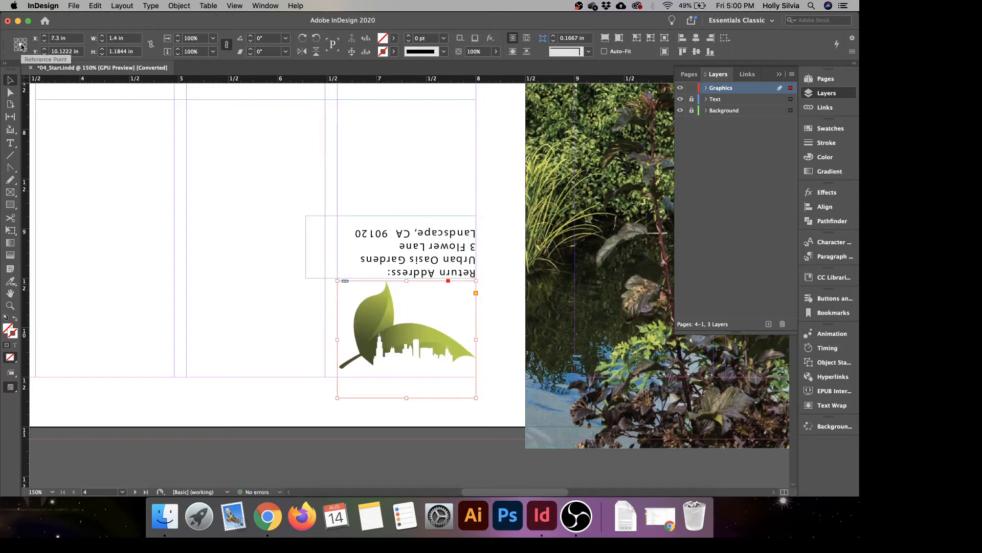
Rotate the logo below the return address 180° about its center reference point, and deselect it.
right_click(448, 315)
mouse_move(498, 321)
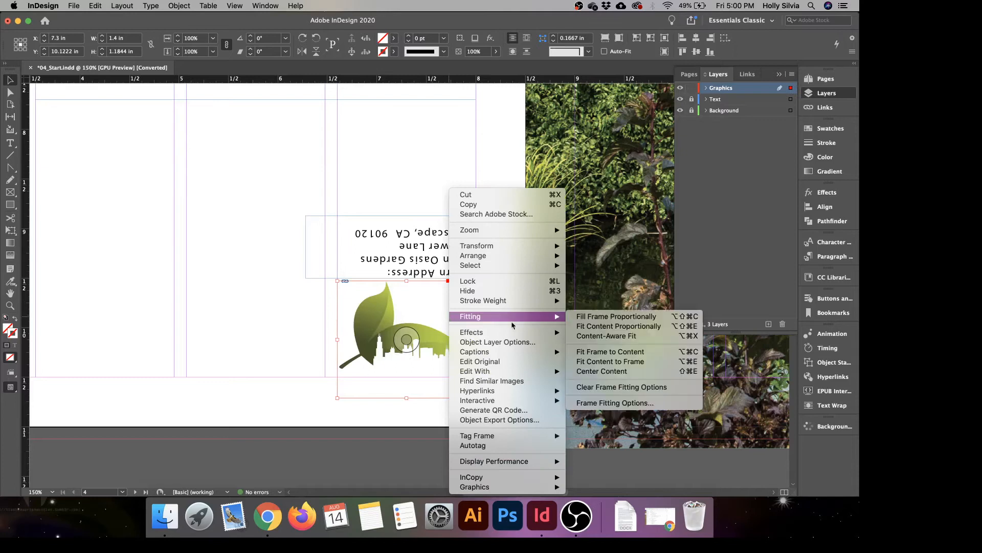
mouse_move(542, 246)
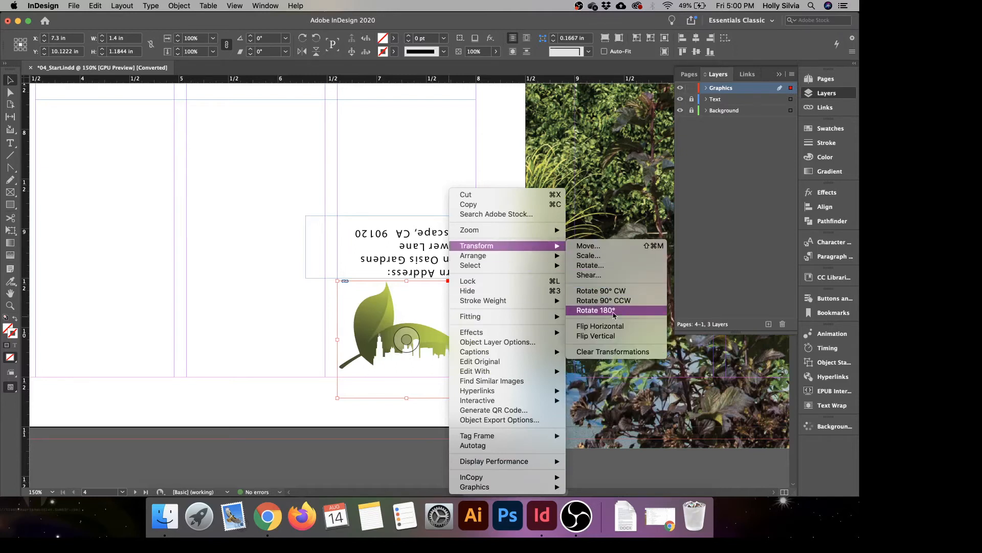
left_click(595, 311)
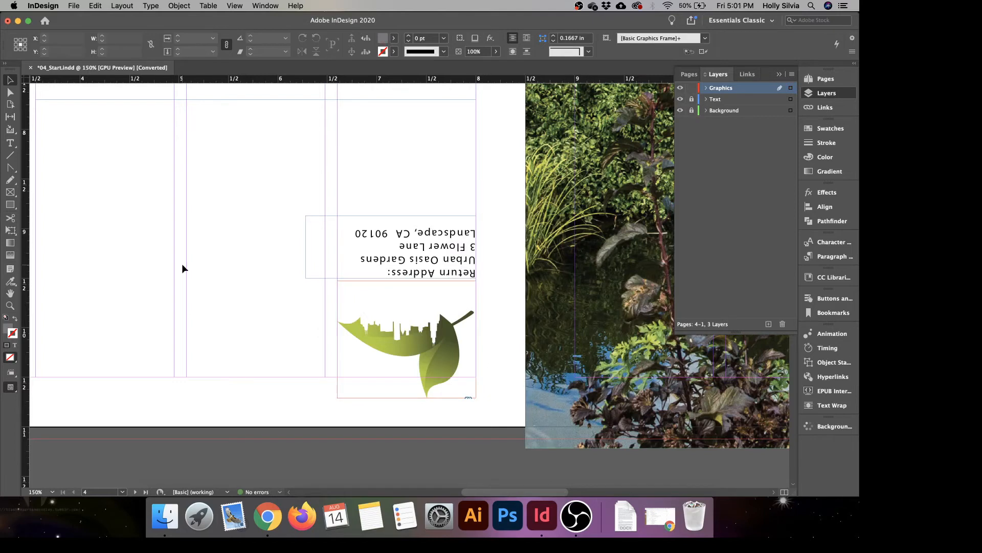
Examine the empty columns above the Rose, Foxglove and Crocus entries in the Featured Blossoms section of page 4.
key("super+alt+0")
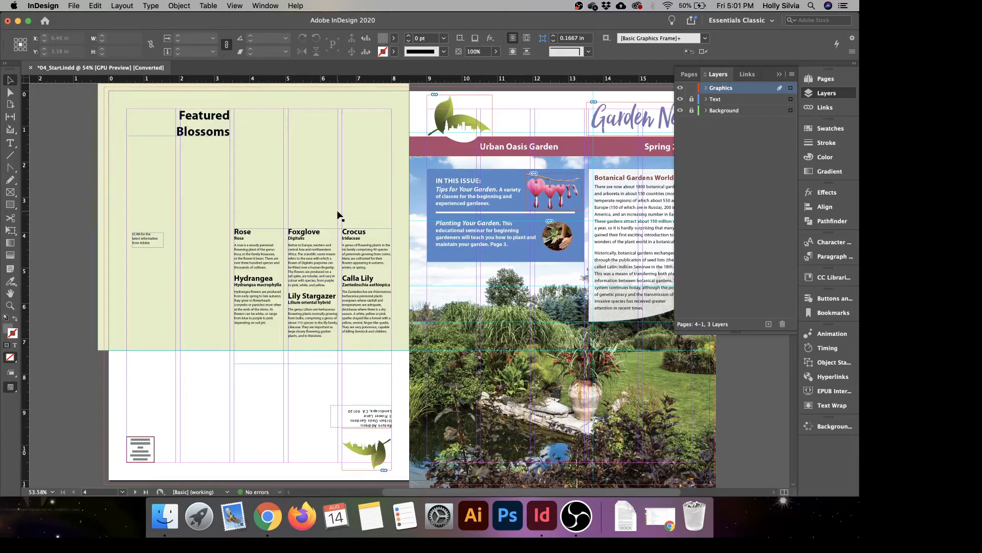
key("super+1")
scroll(340, 214, "down", 1)
scroll(340, 215, "up", 1)
left_click_drag(304, 188, 414, 357)
left_click_drag(405, 255, 421, 281)
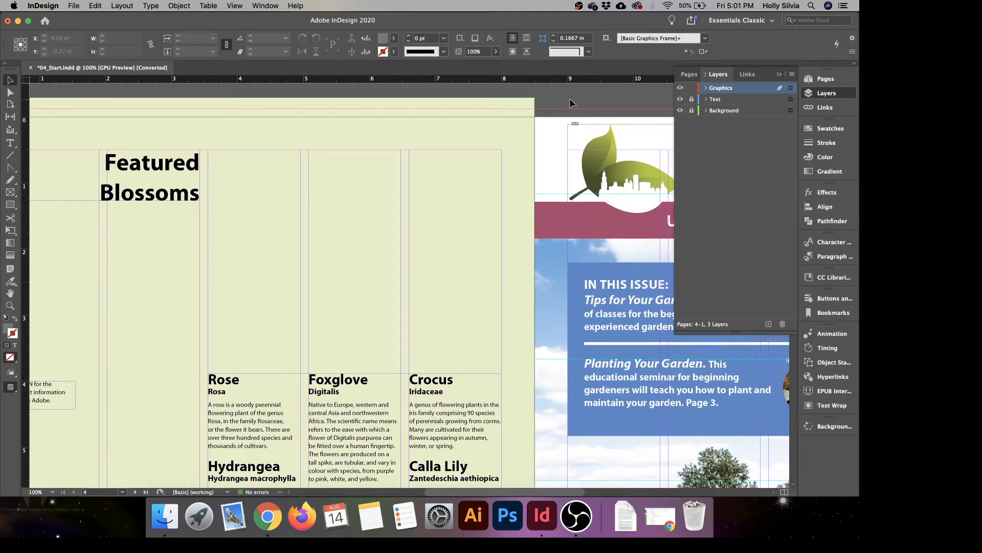
Load 01Rose.jpg, 02Foxglove.jpg, 03Crocus.jpg, 04Hydrangea.jpg, 05StargazerLily.jpg and 06CallaLily.jpg from the Links folder for placing, selecting them in that order.
left_click(73, 6)
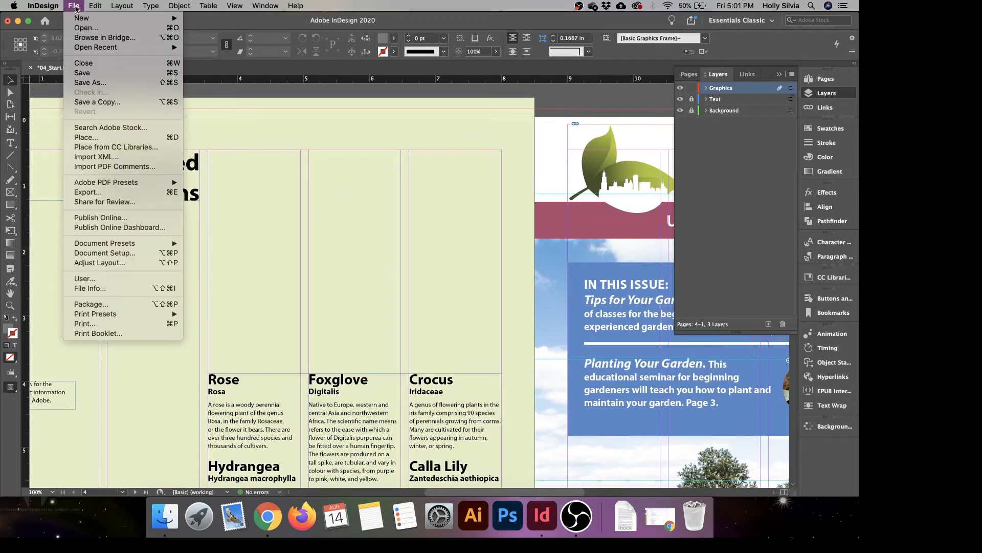
left_click(99, 137)
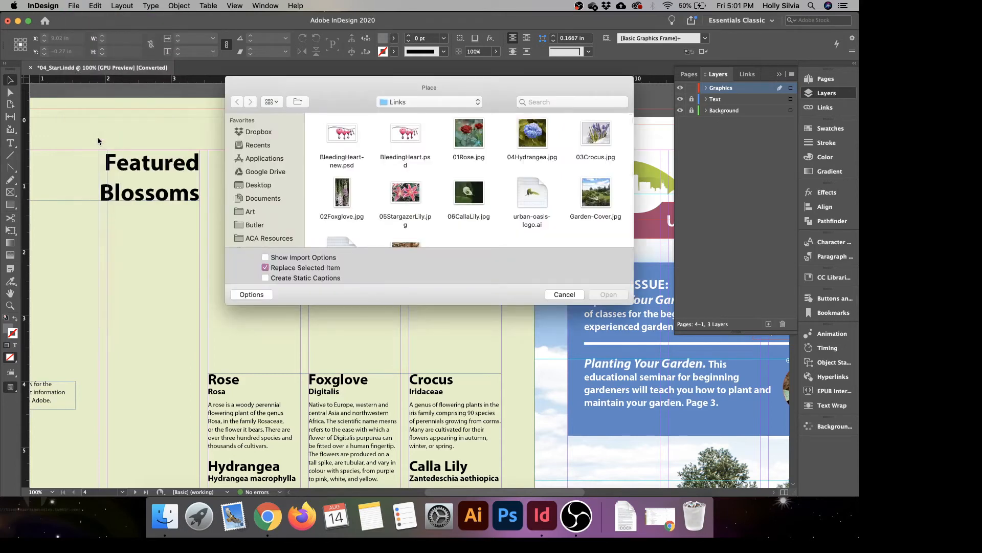
left_click(474, 141)
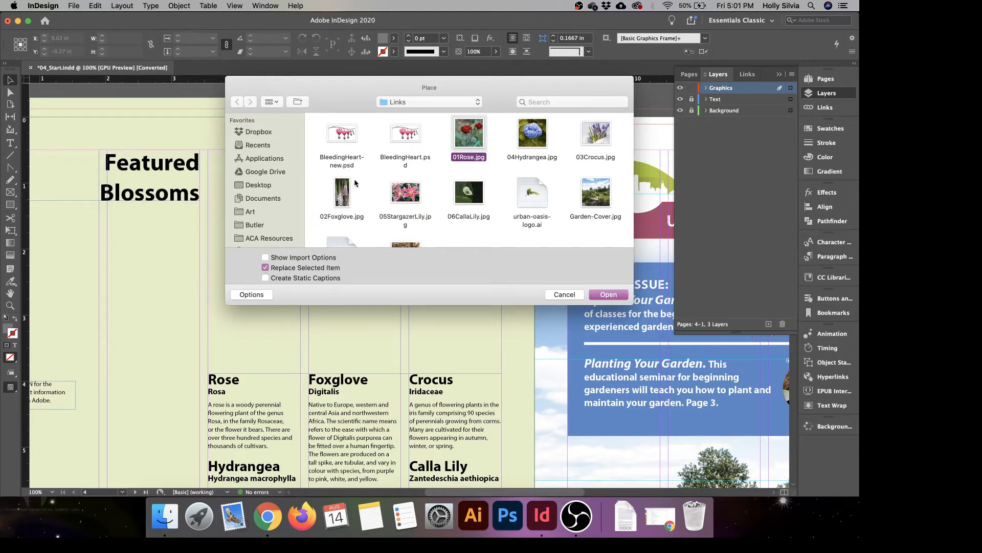
left_click(342, 196, "super")
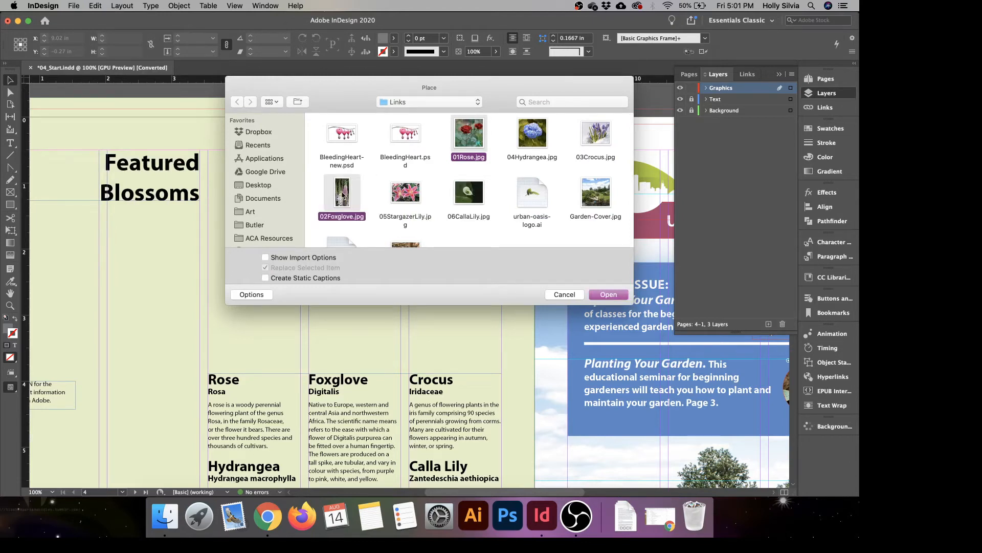
left_click(602, 142, "super")
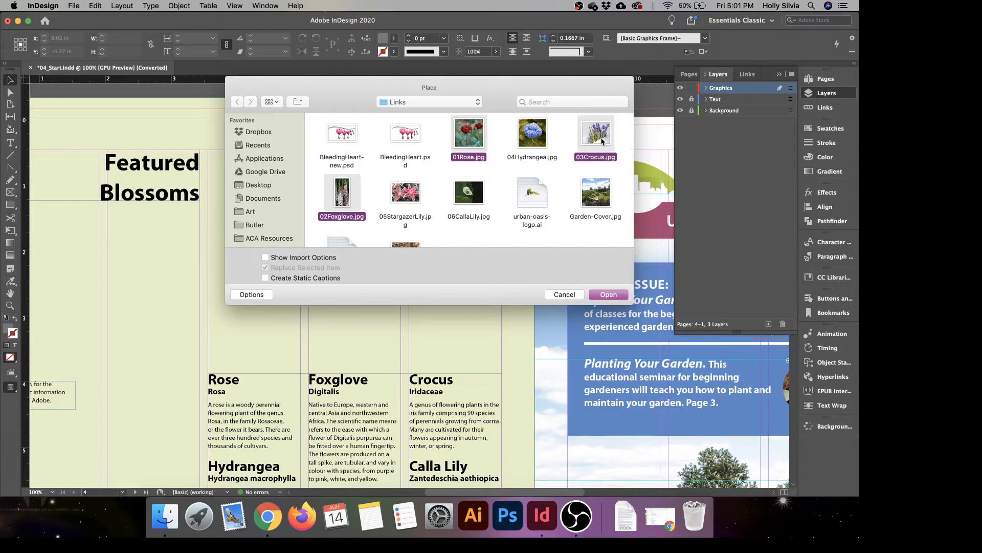
left_click(531, 140, "super")
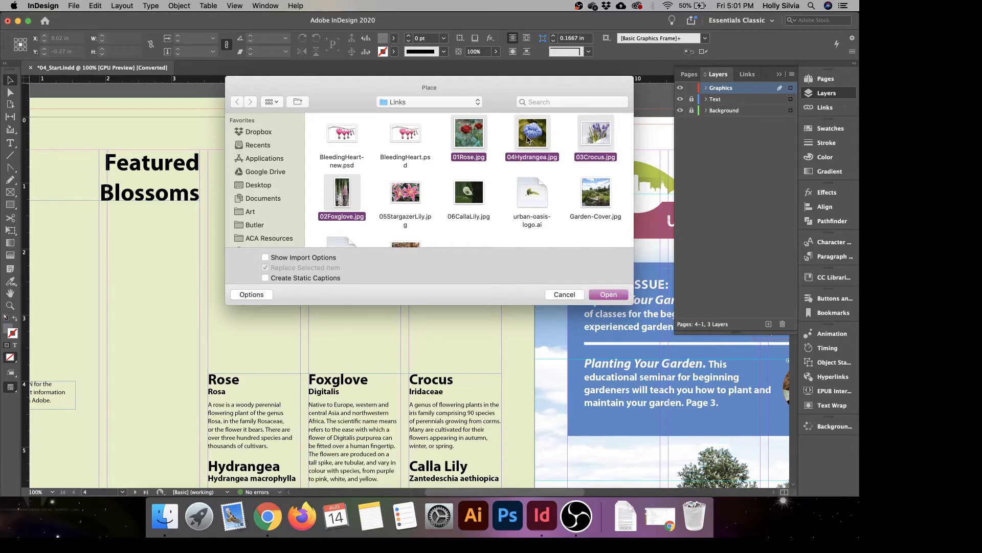
left_click(399, 203, "super")
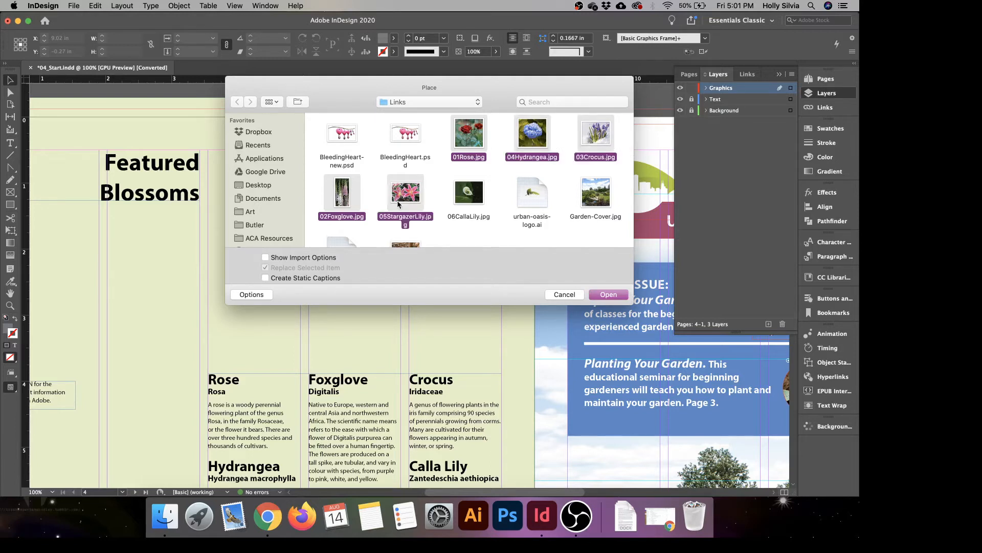
left_click(470, 199, "super")
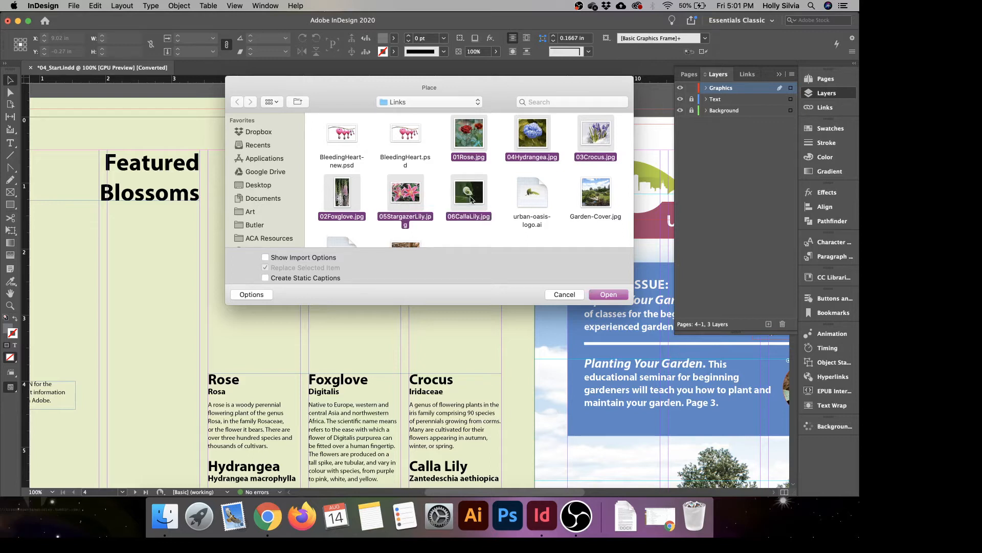
scroll(497, 218, "down", 2)
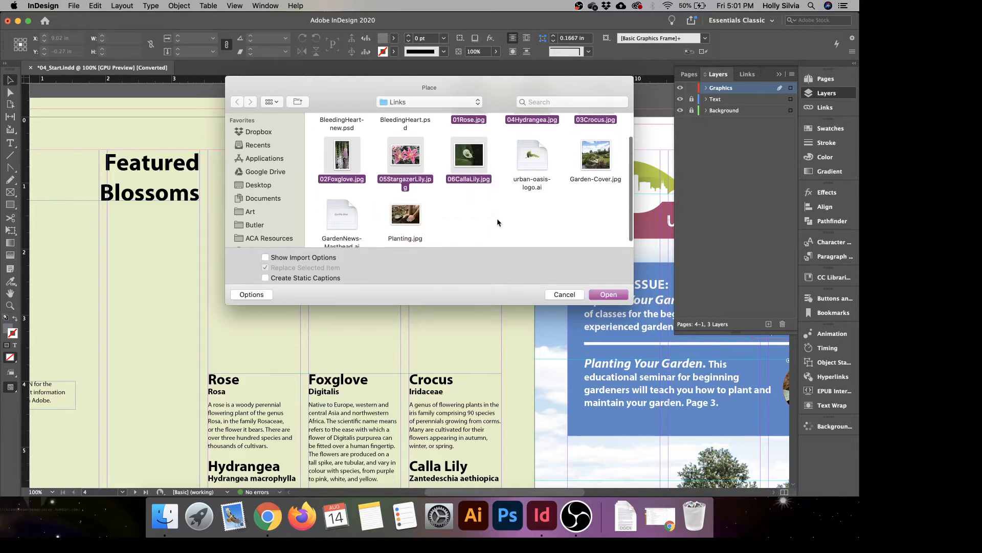
scroll(497, 218, "up", 2)
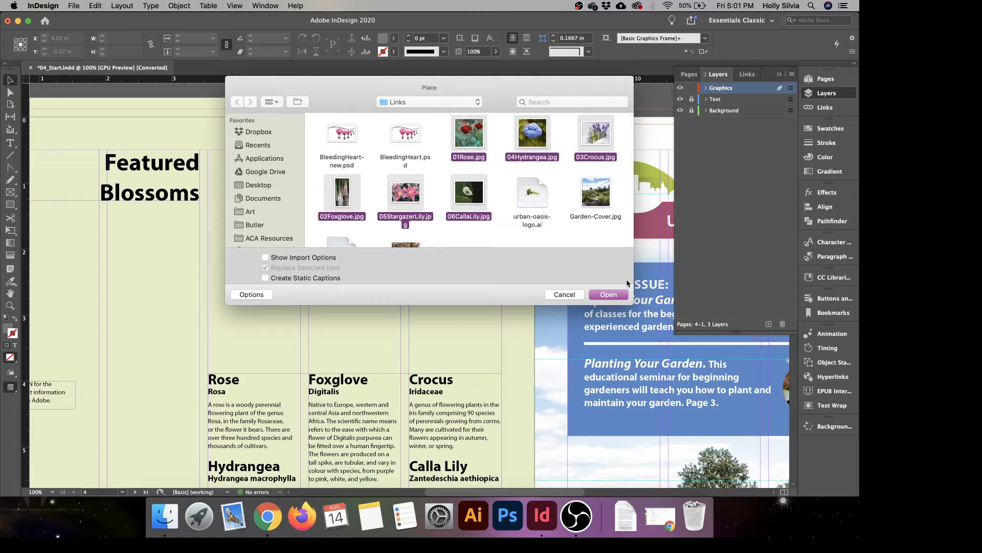
left_click(609, 295)
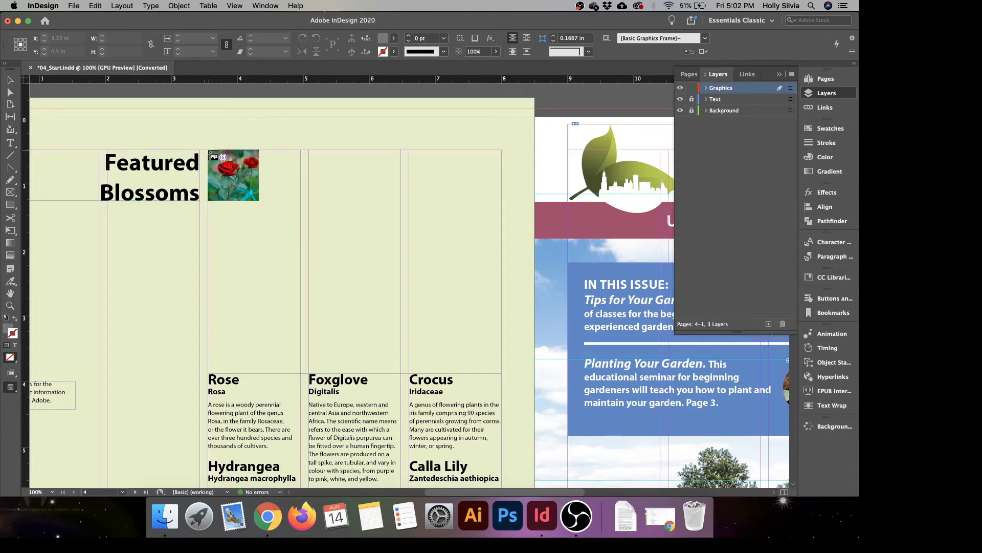
Place the six loaded photos as a grid of three columns and two rows above the flower entries, about 4.45 by 3.24 in overall, and deselect them.
left_click_drag(210, 152, 502, 303)
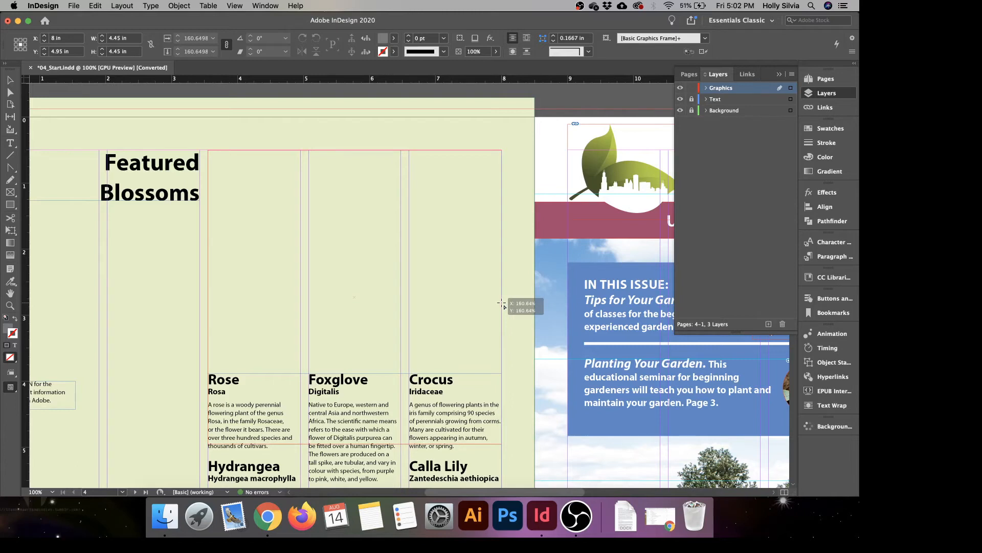
mouse_move(502, 303)
left_mouse_down()
mouse_move(545, 307)
mouse_move(503, 306)
left_mouse_up()
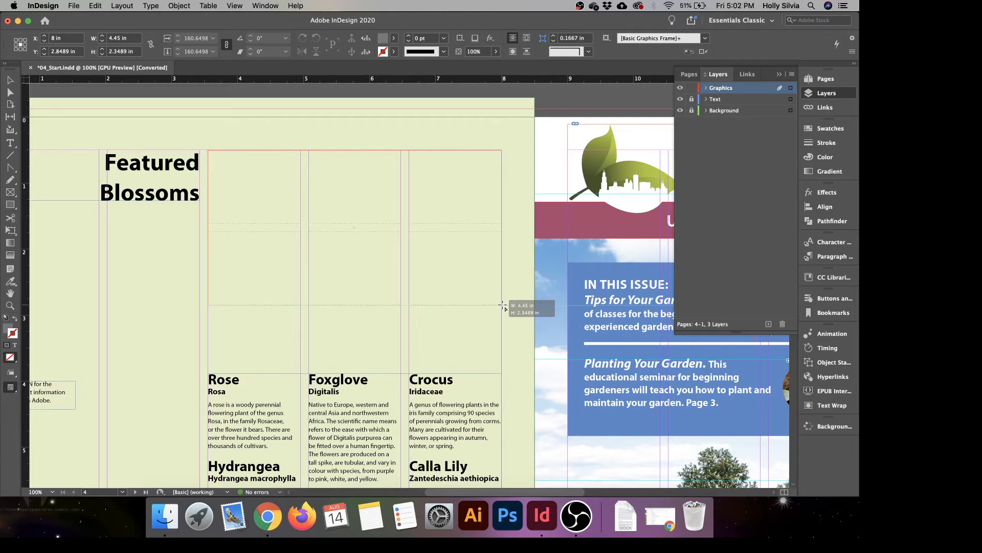
left_click_drag(503, 305, 504, 364)
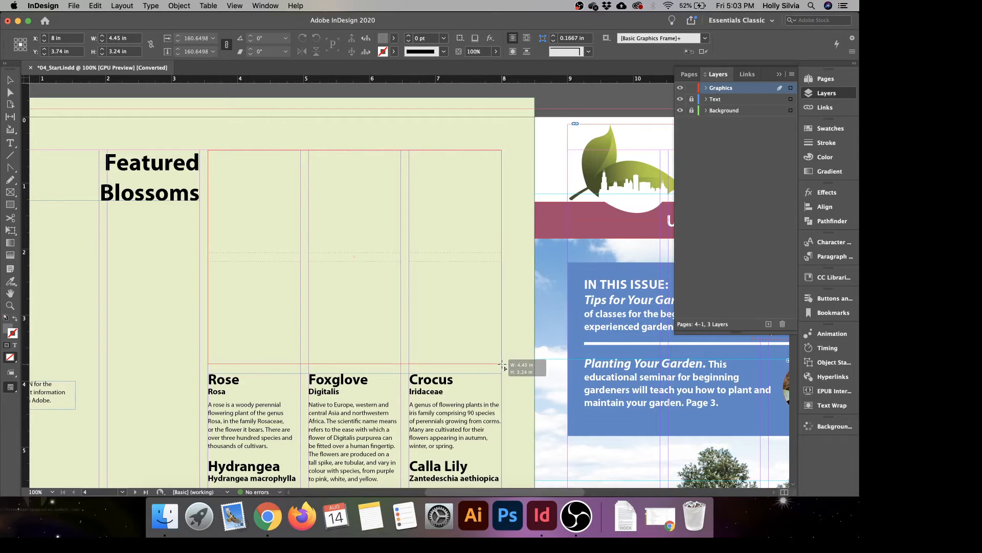
left_click_drag(504, 365, 504, 365)
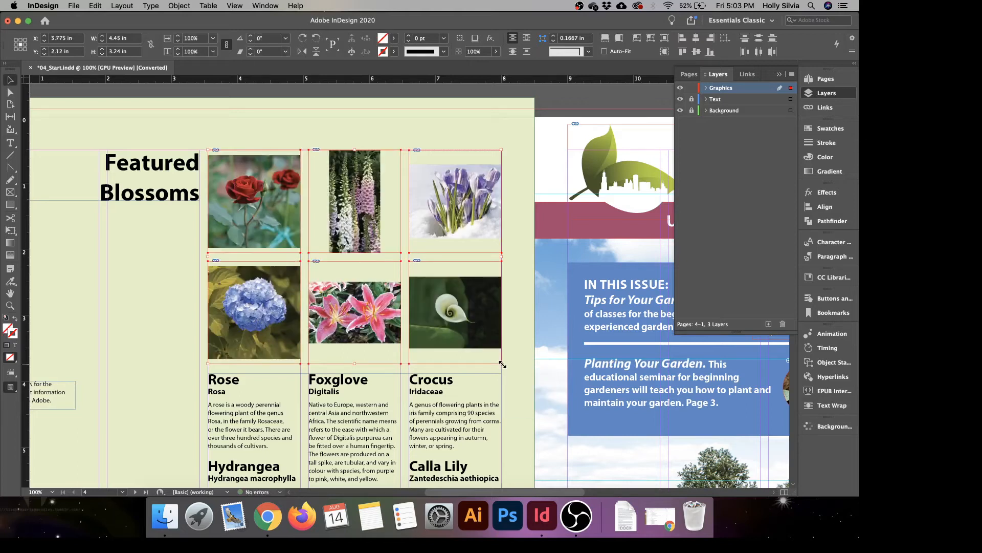
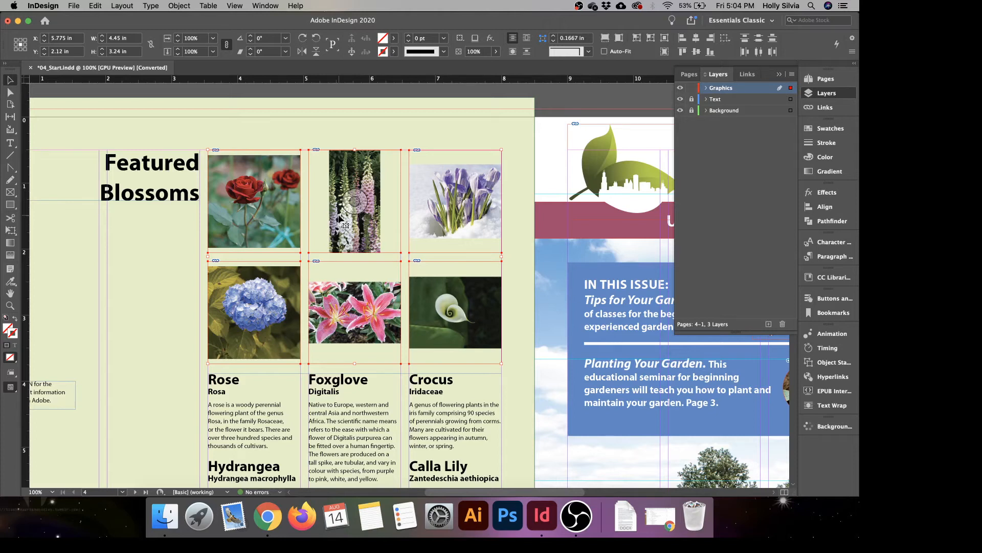
left_click(571, 104)
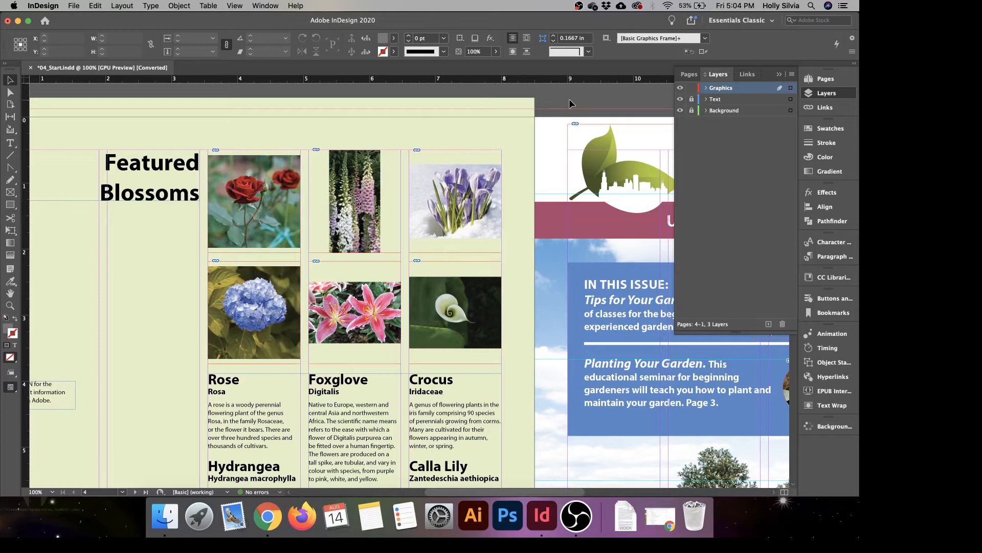
Enlarge the rose photo proportionally from its center inside its frame to about 2.07 in square.
key("super+equal")
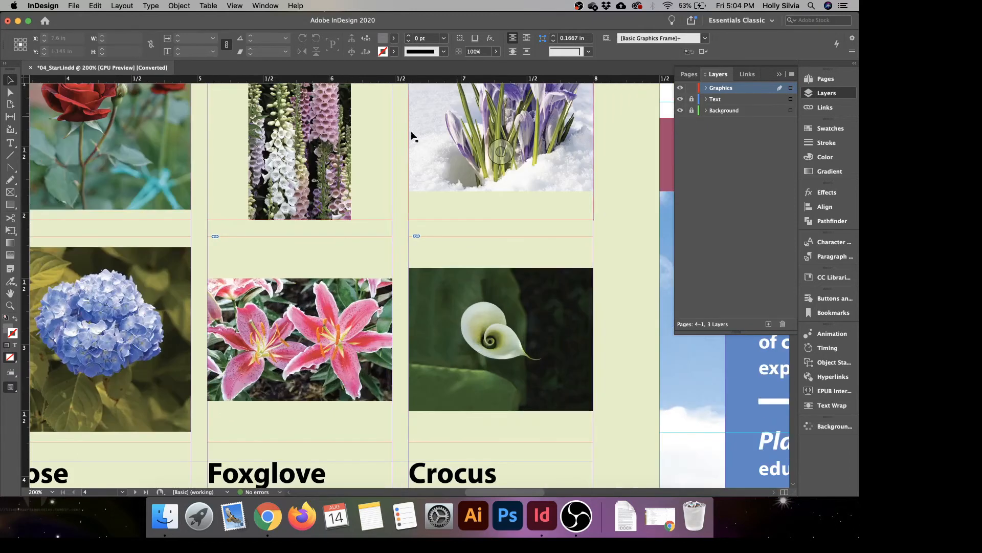
left_click_drag(285, 217, 495, 356)
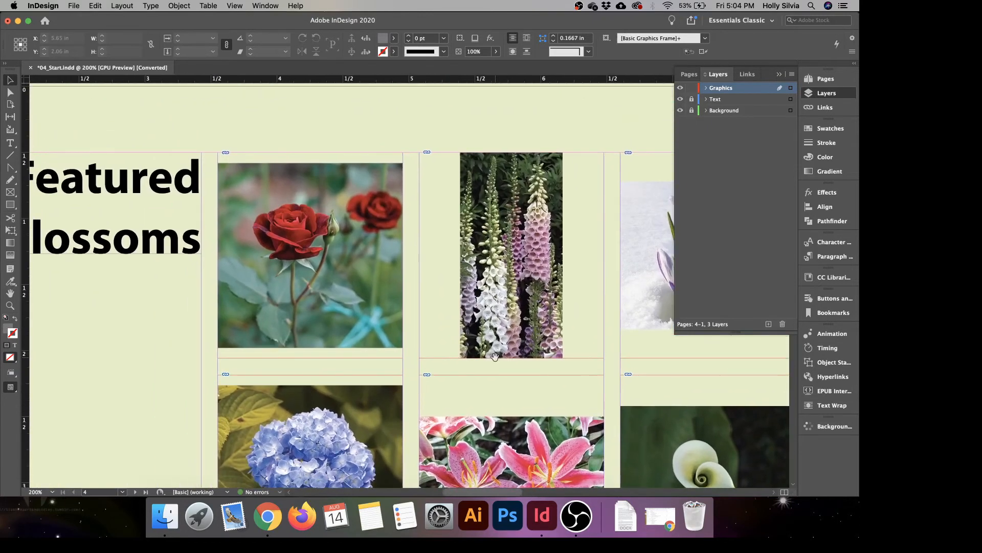
left_click(312, 255)
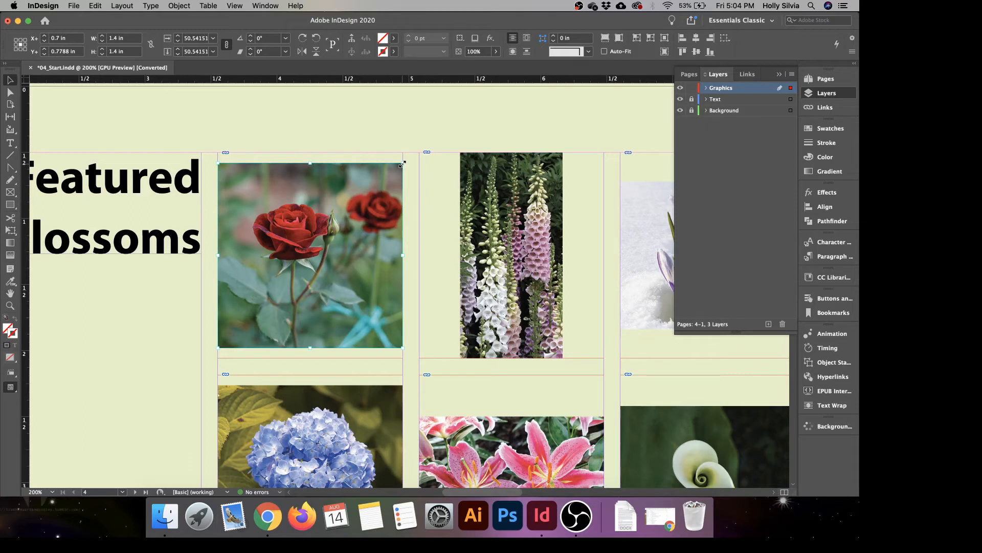
left_click_drag(402, 163, 494, 121)
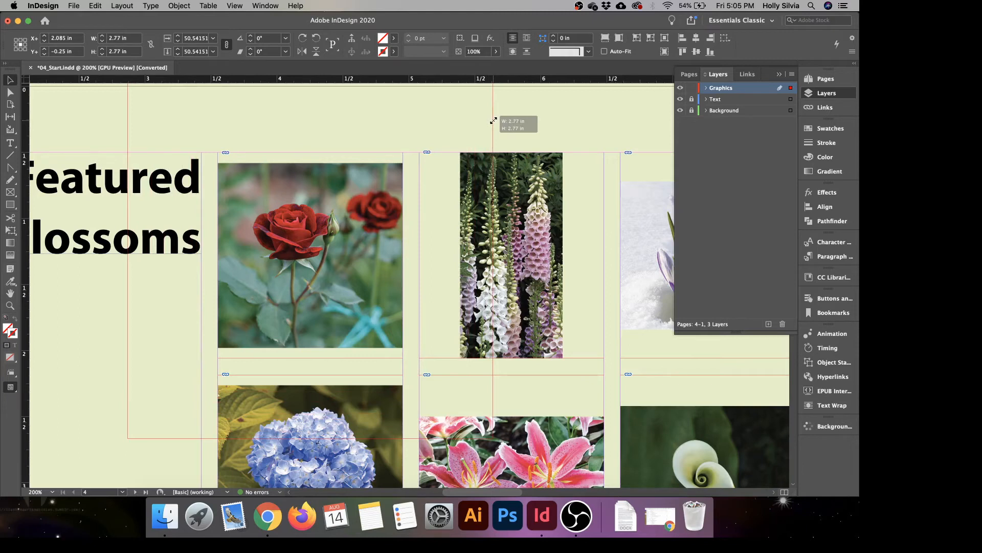
left_click_drag(493, 121, 494, 122)
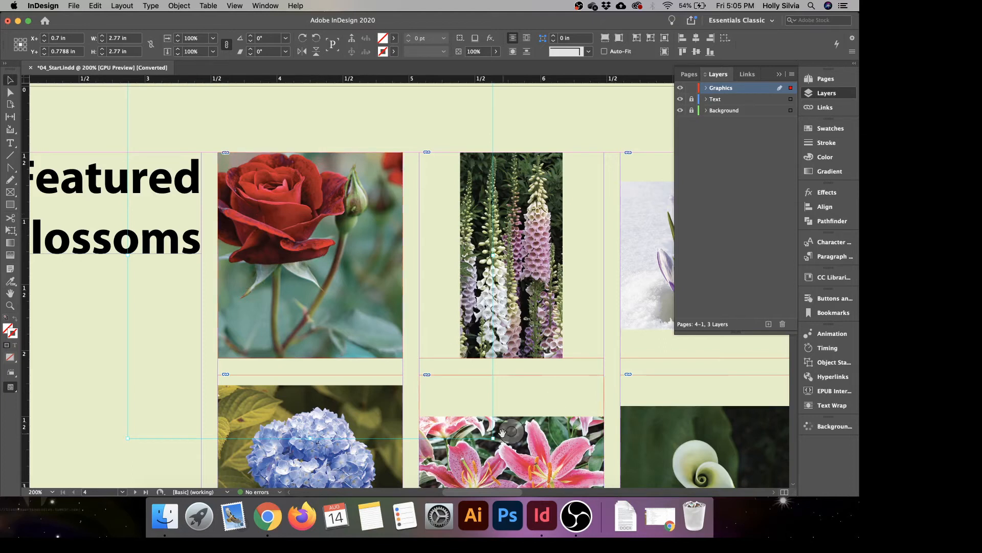
left_click_drag(495, 438, 447, 392)
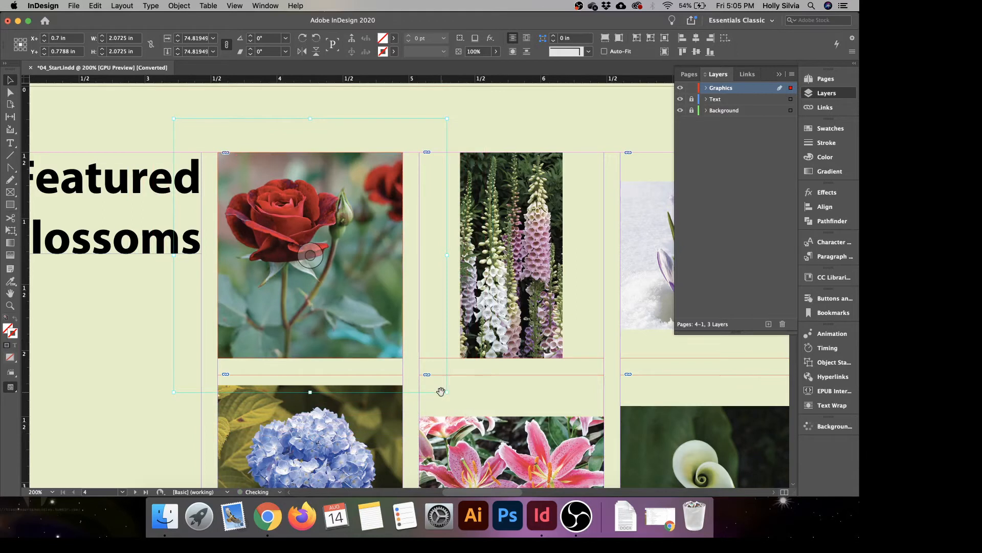
Reposition the rose photo within its frame so the main bloom and bud sit fully inside, at about X 0.7 in and Y 0.99 in.
mouse_move(309, 259)
left_mouse_down()
mouse_move(324, 266)
mouse_move(312, 255)
mouse_move(310, 265)
left_mouse_up()
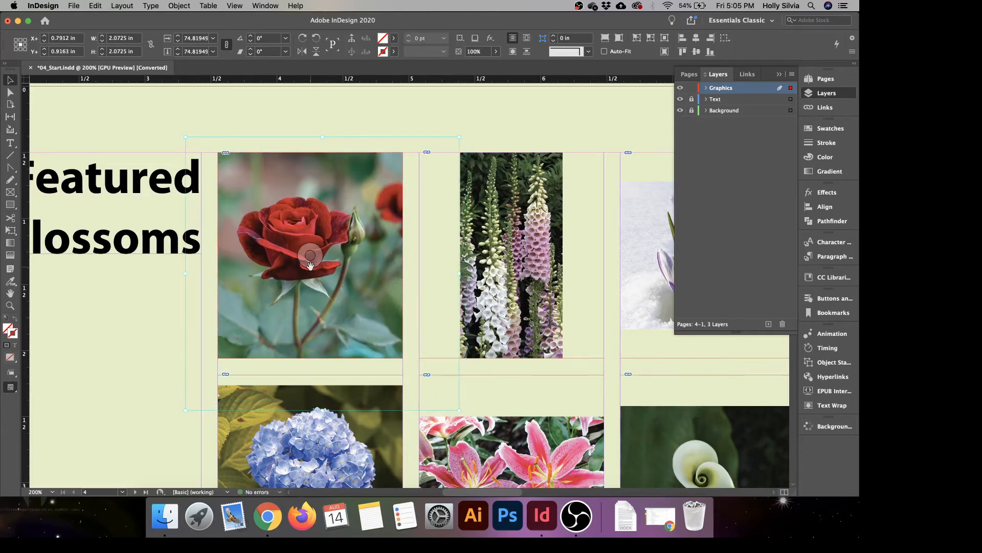
left_click_drag(310, 265, 323, 264)
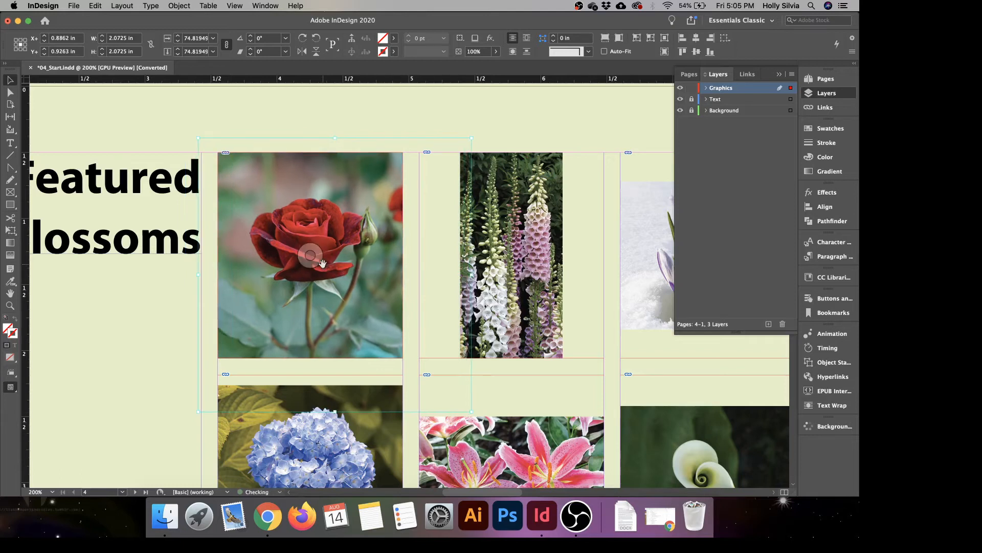
left_click_drag(311, 259, 294, 266)
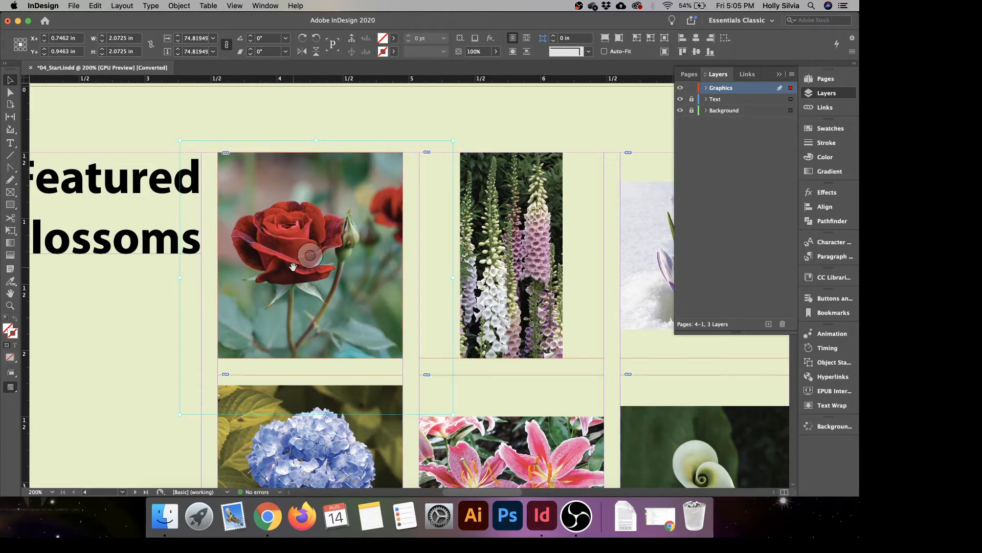
left_click_drag(305, 259, 312, 234)
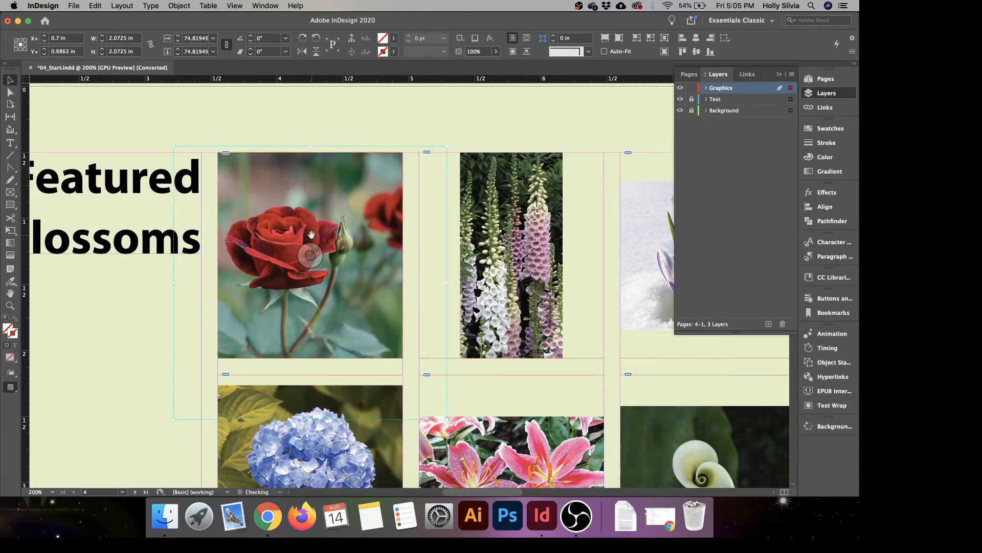
Fit the foxglove photo with Fill Frame Proportionally so it covers its whole frame.
scroll(588, 263, "down", 2)
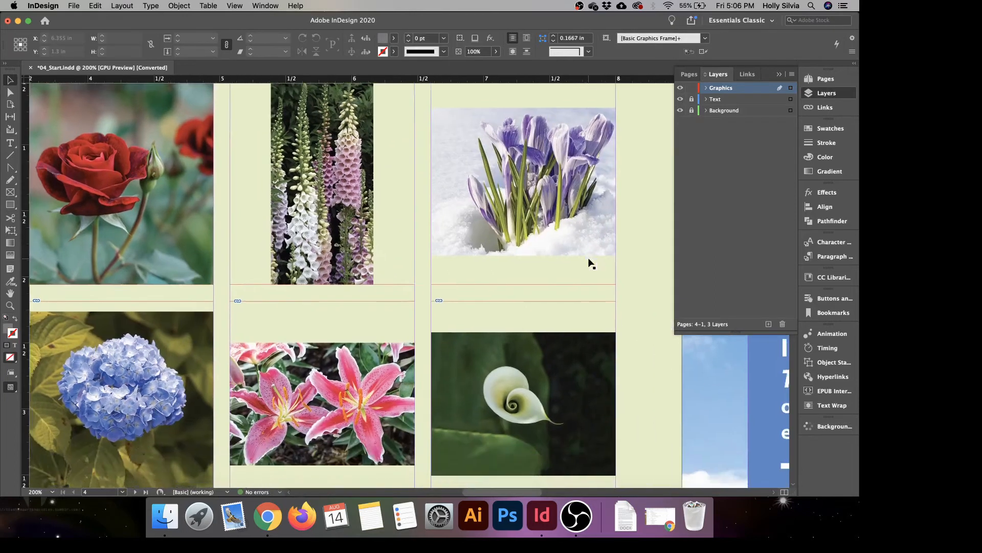
scroll(588, 263, "up", 3)
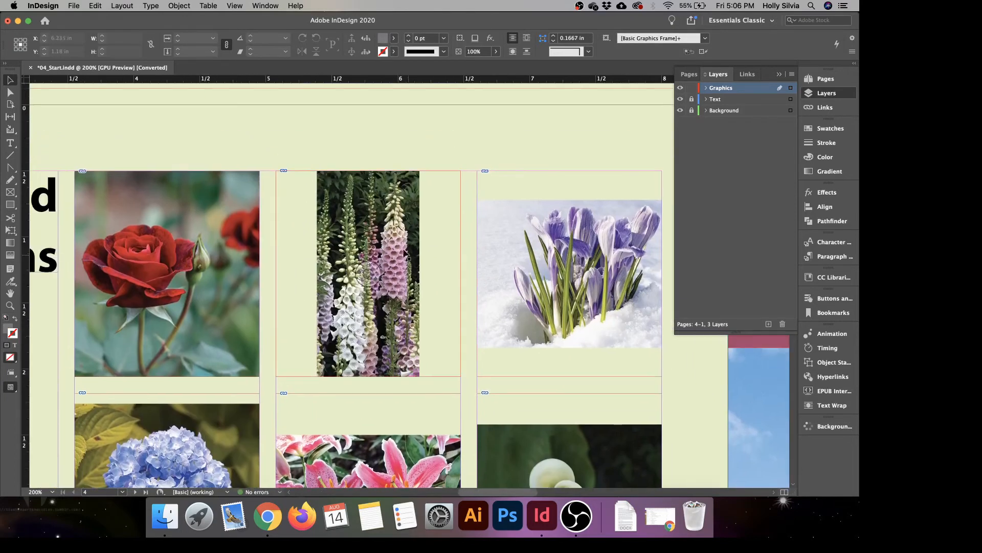
left_click(368, 270)
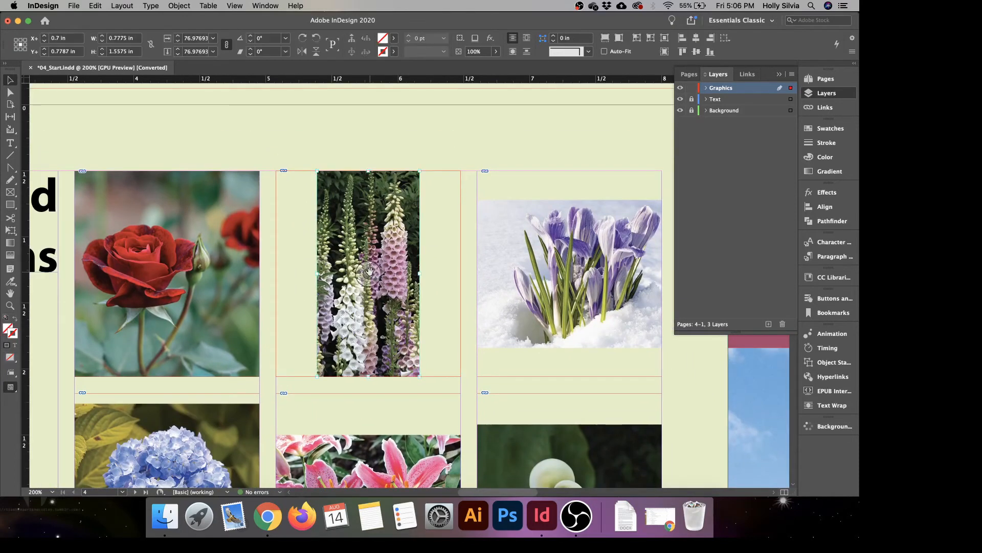
left_click(379, 155)
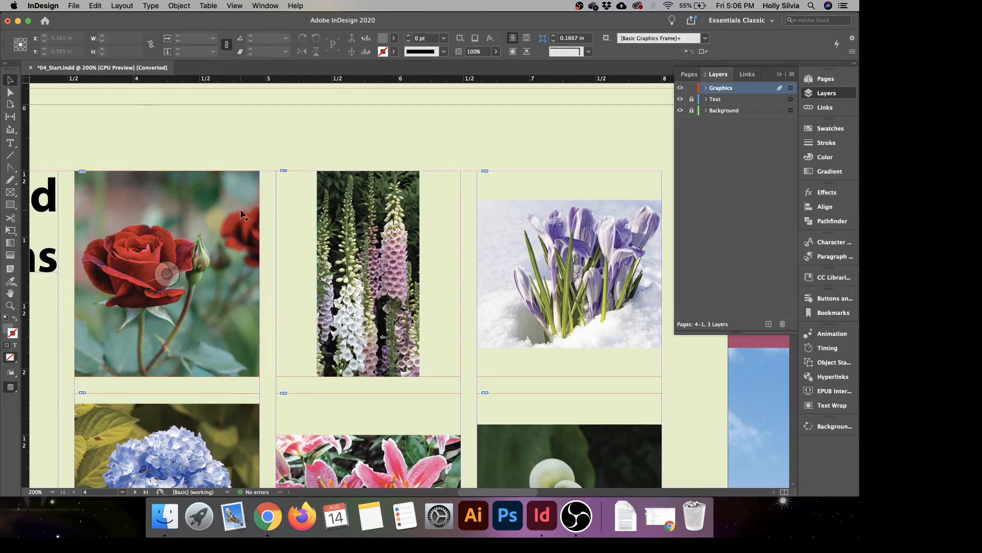
left_click(300, 216)
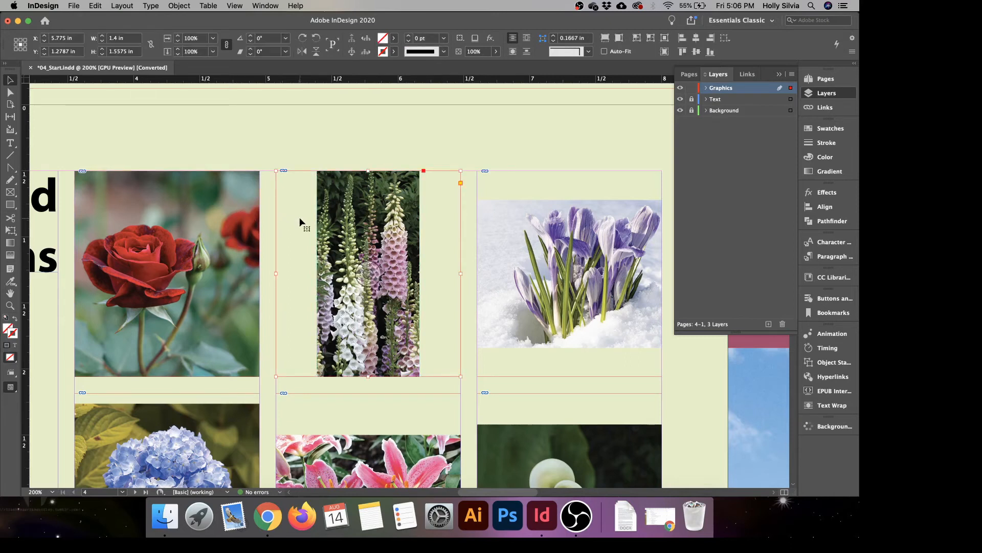
right_click(299, 250)
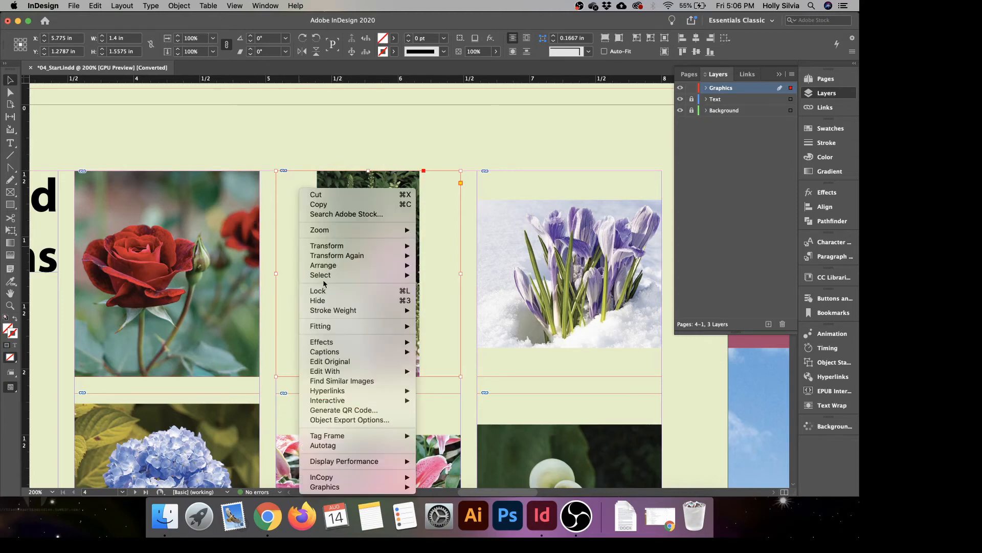
mouse_move(365, 329)
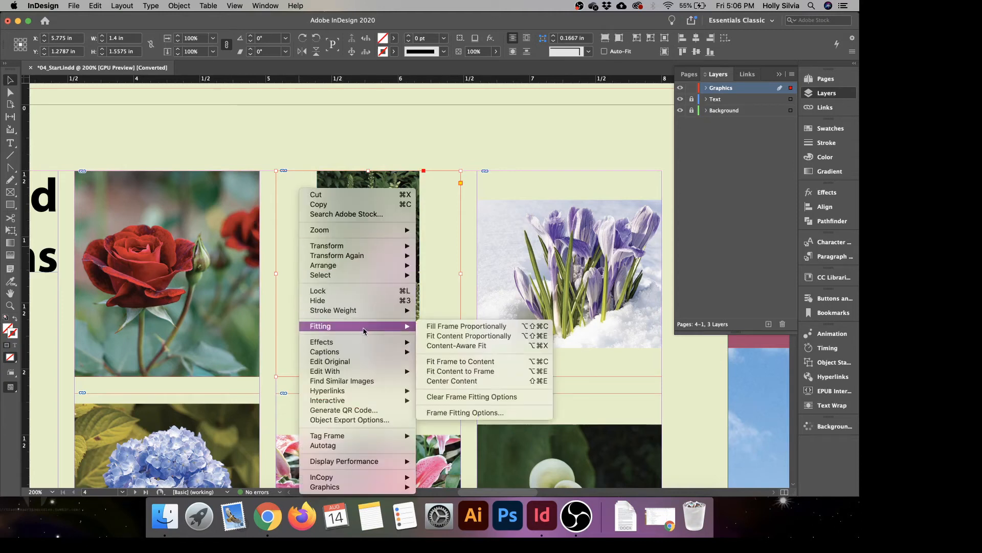
left_click(462, 330)
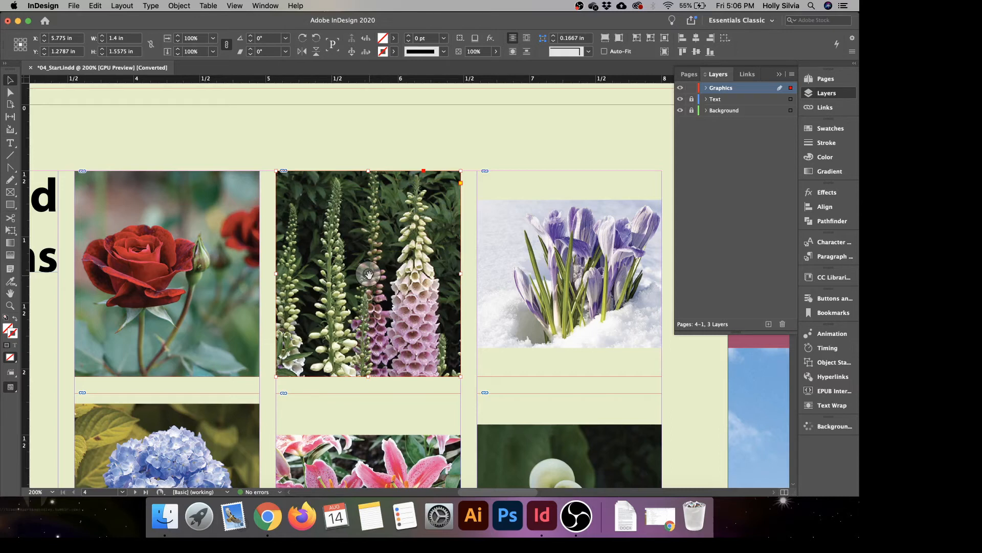
Reposition the foxglove photo within its frame so the open blooms at the stalks' lower ends show, and deselect it.
mouse_move(369, 274)
left_mouse_down()
mouse_move(368, 253)
mouse_move(367, 279)
left_mouse_up()
key("Escape")
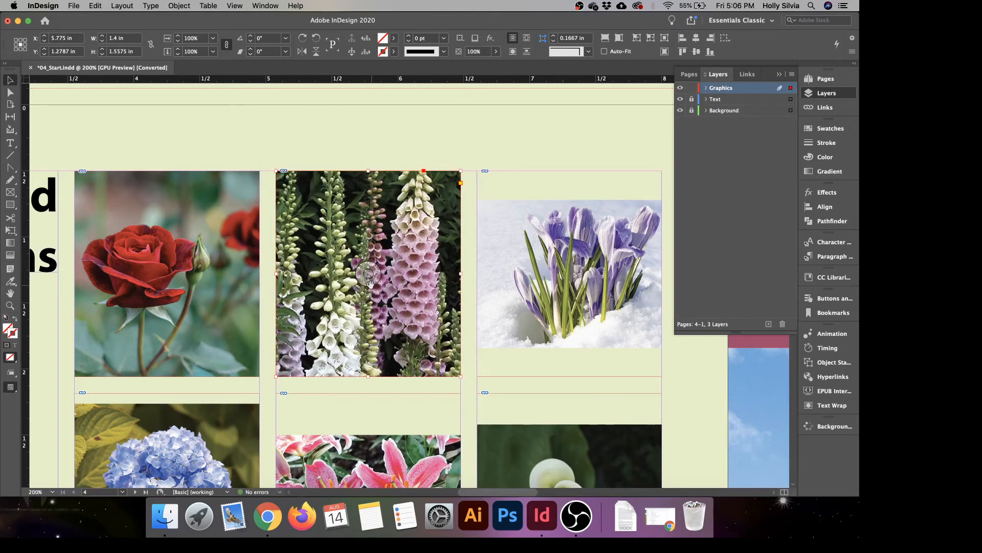
left_click_drag(366, 279, 370, 289)
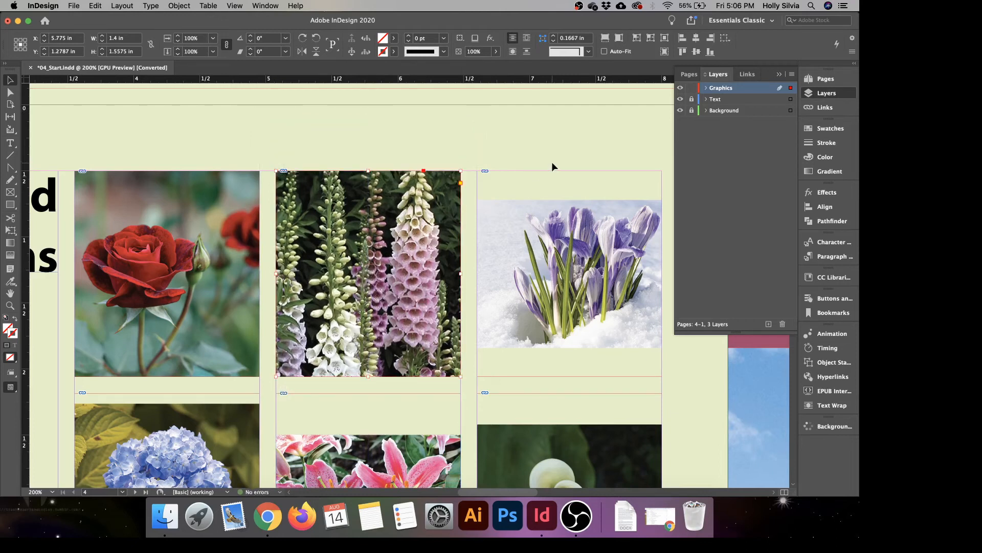
left_click(560, 143)
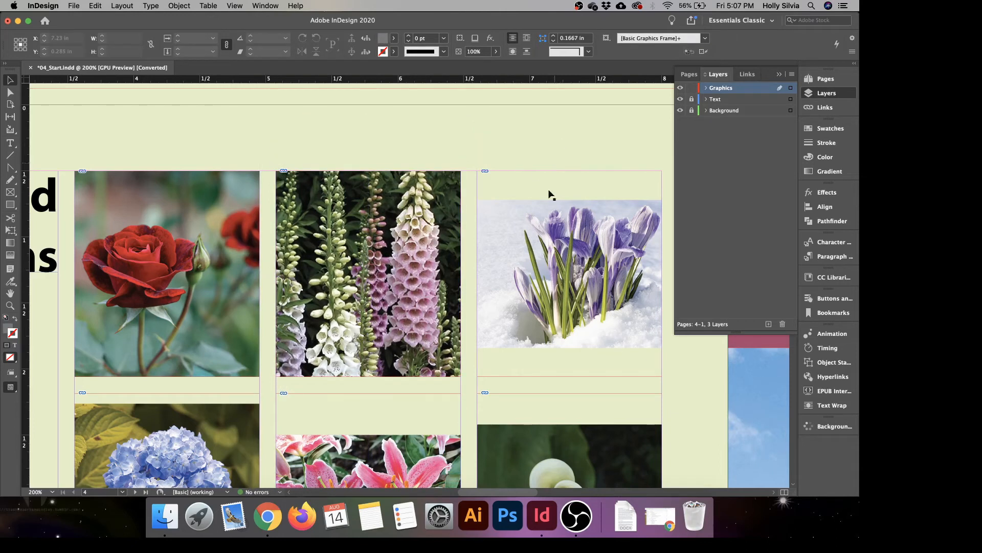
Enlarge the crocus photo proportionally from its center to about 2.00 by 1.60 in and reposition it within its frame at about X 0.49 in, Y 0.78 in.
scroll(548, 245, "down", 5)
scroll(548, 246, "right", 2)
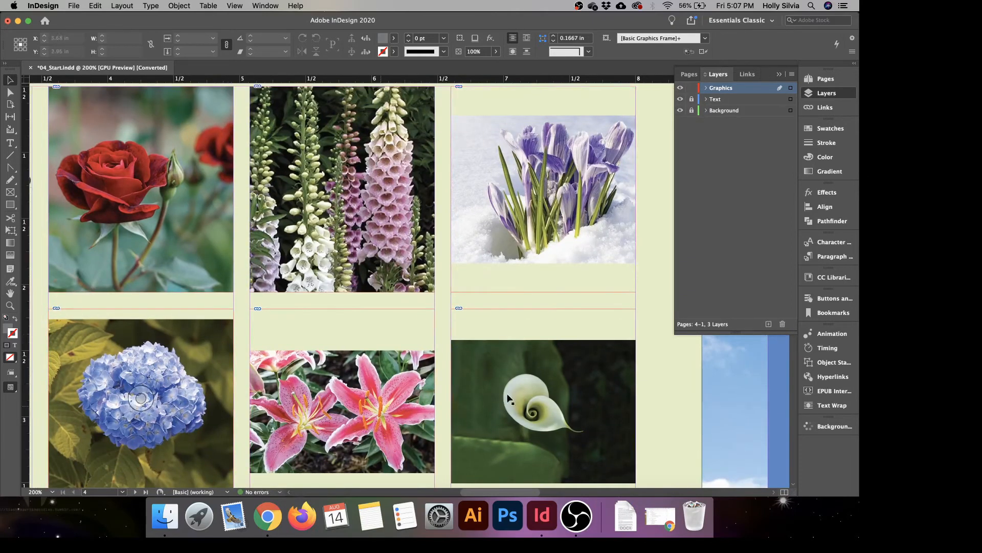
scroll(609, 290, "up", 4)
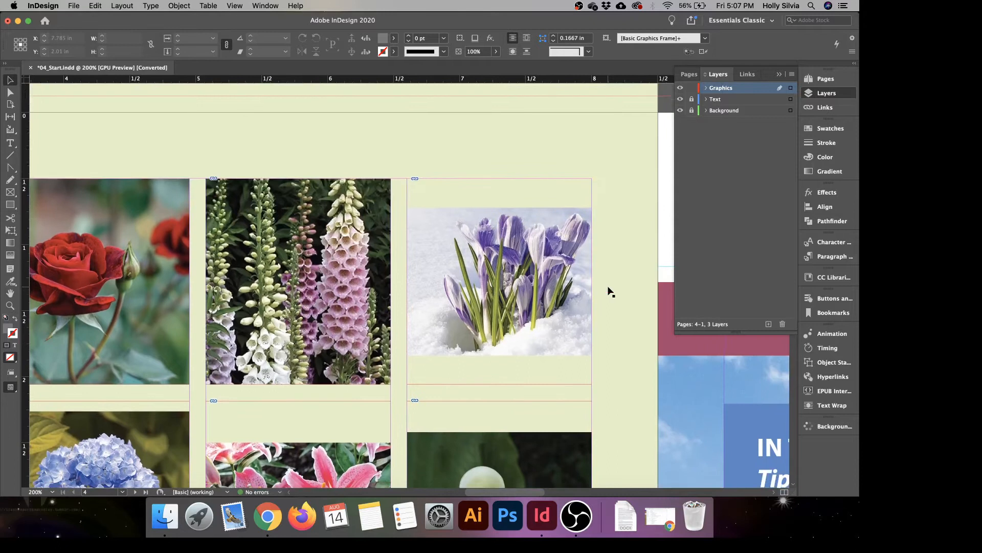
scroll(515, 258, "down", 1)
left_click(515, 258)
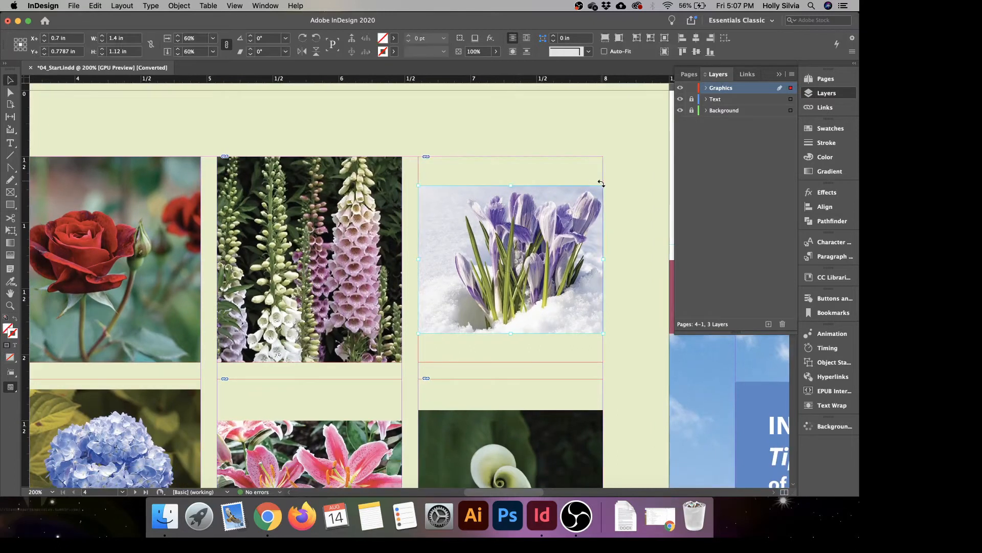
left_click_drag(603, 186, 626, 154)
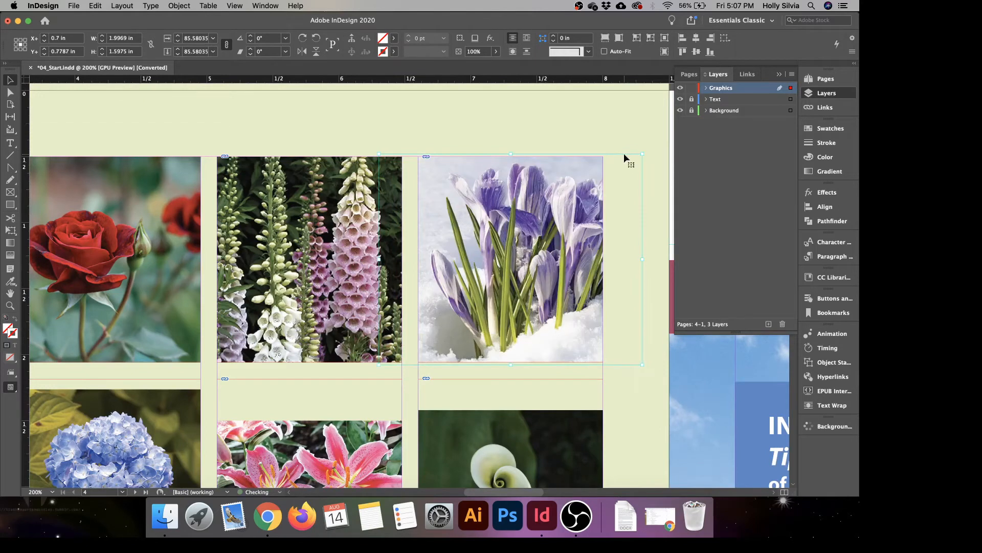
left_click_drag(510, 260, 481, 263)
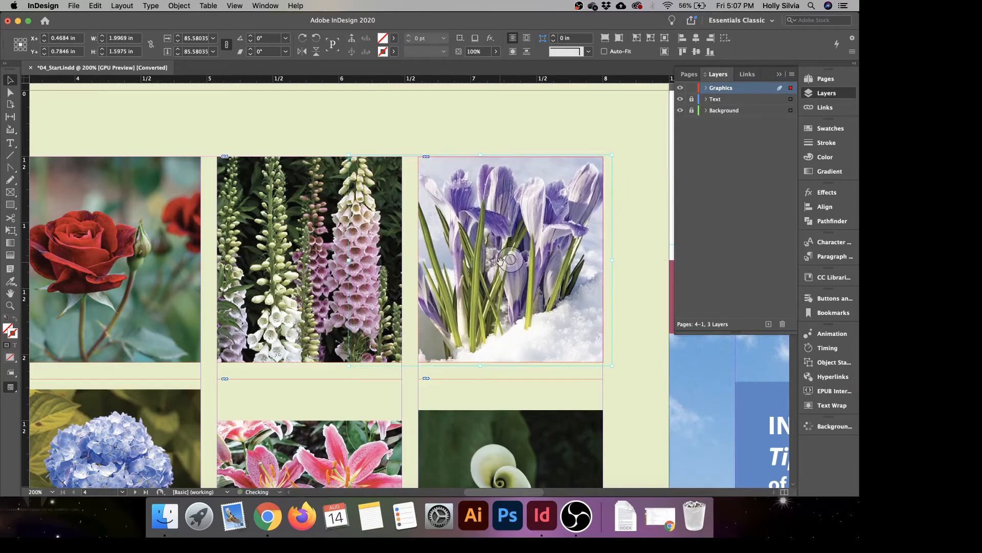
left_click_drag(511, 260, 514, 260)
Fit the hydrangea photo with Fill Frame Proportionally and center it horizontally in its frame at about X 0.7 in.
scroll(518, 309, "left", 5)
scroll(518, 309, "down", 5)
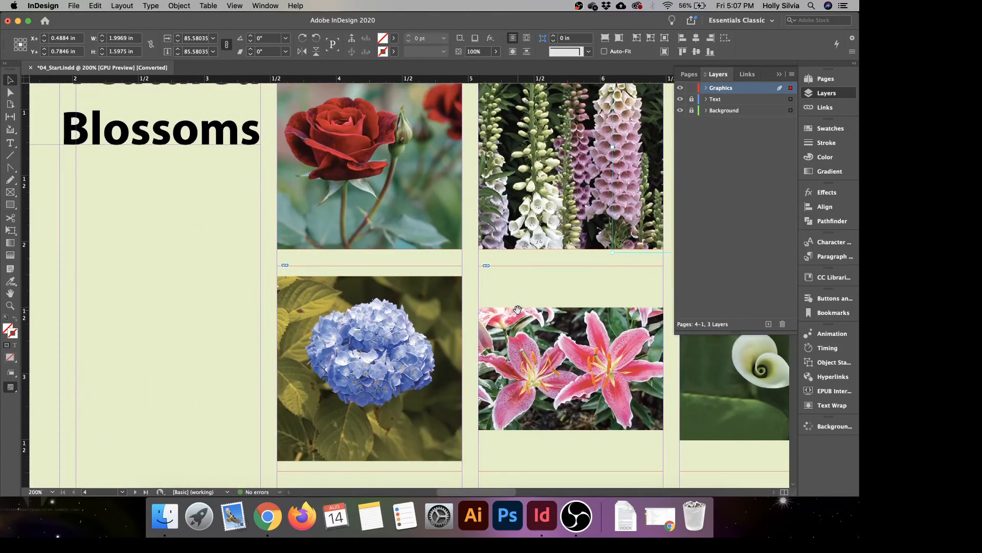
scroll(518, 309, "down", 5)
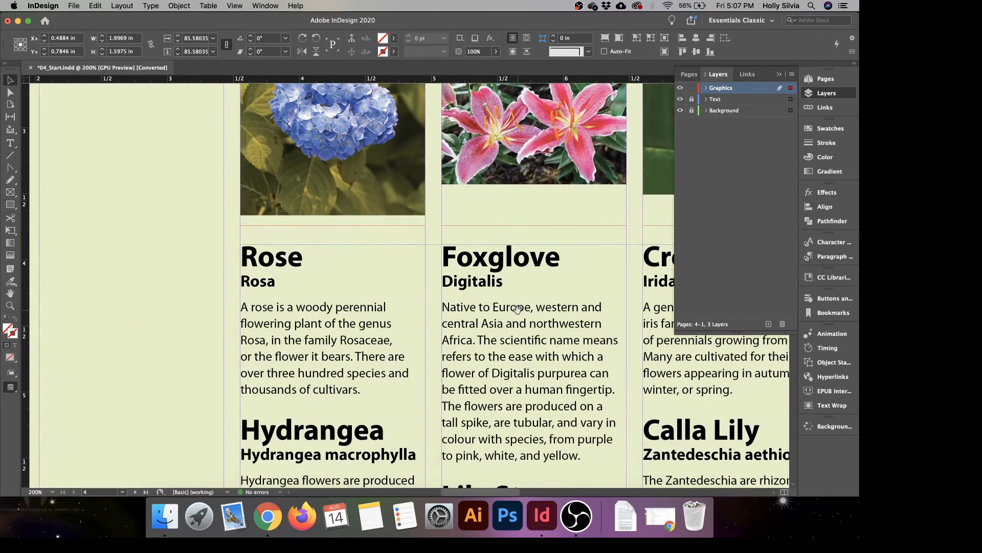
scroll(518, 309, "up", 8)
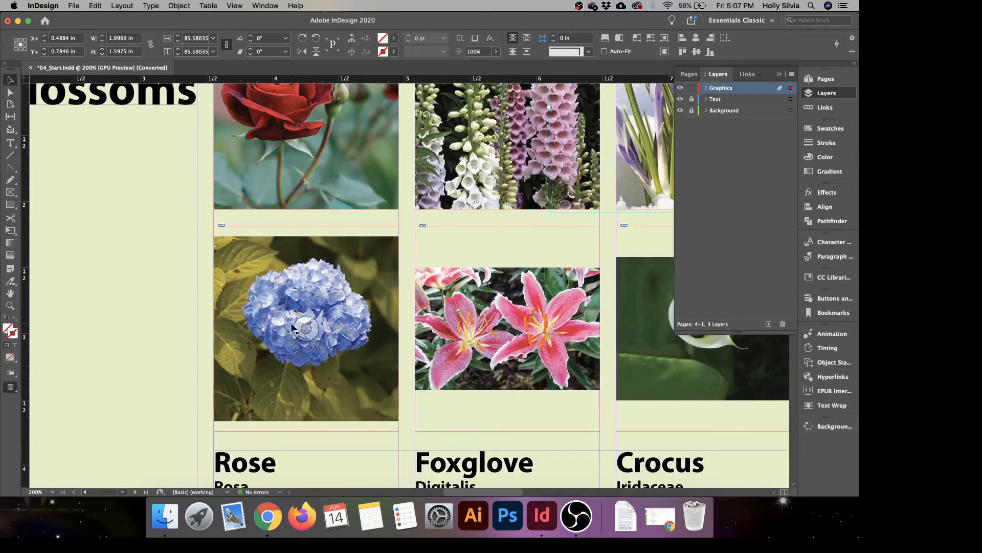
left_click(292, 328)
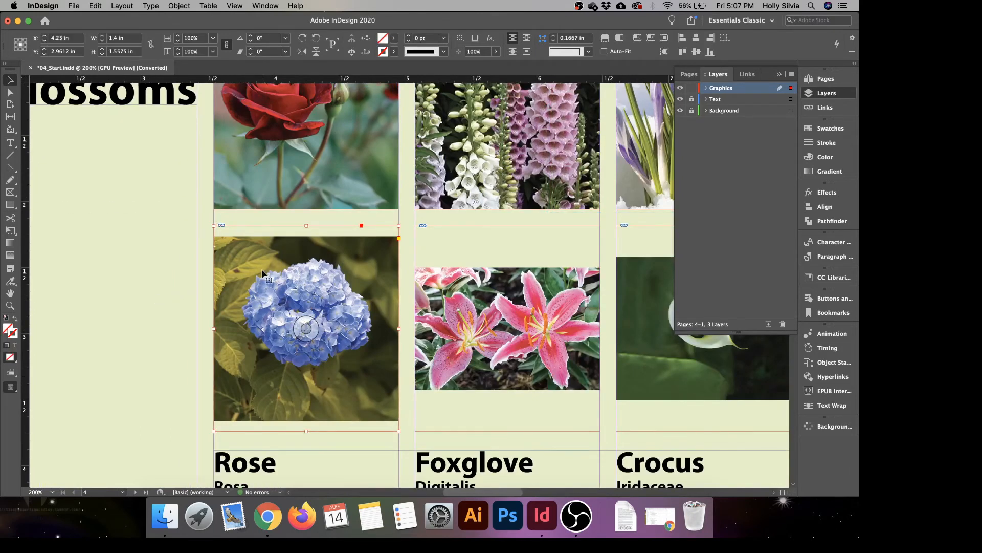
right_click(263, 189)
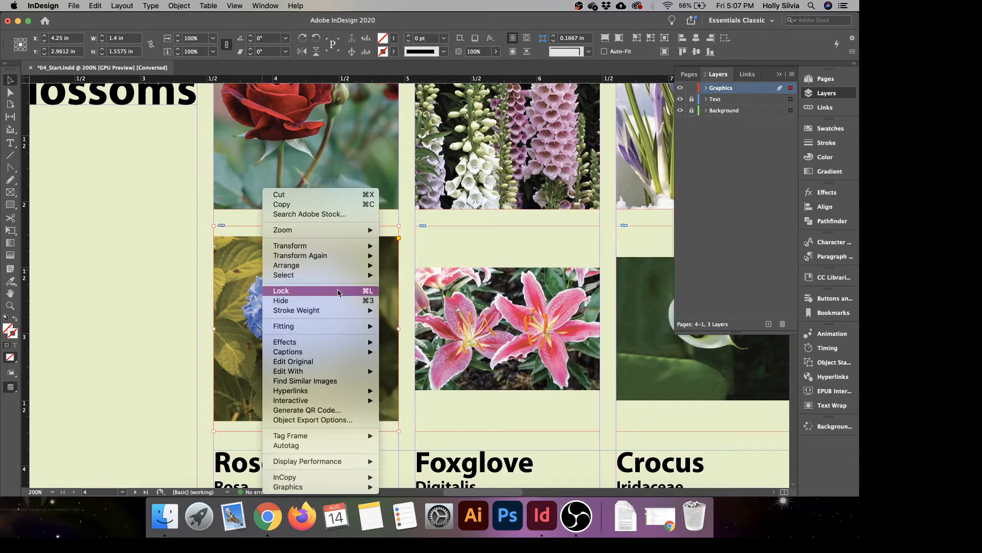
mouse_move(342, 329)
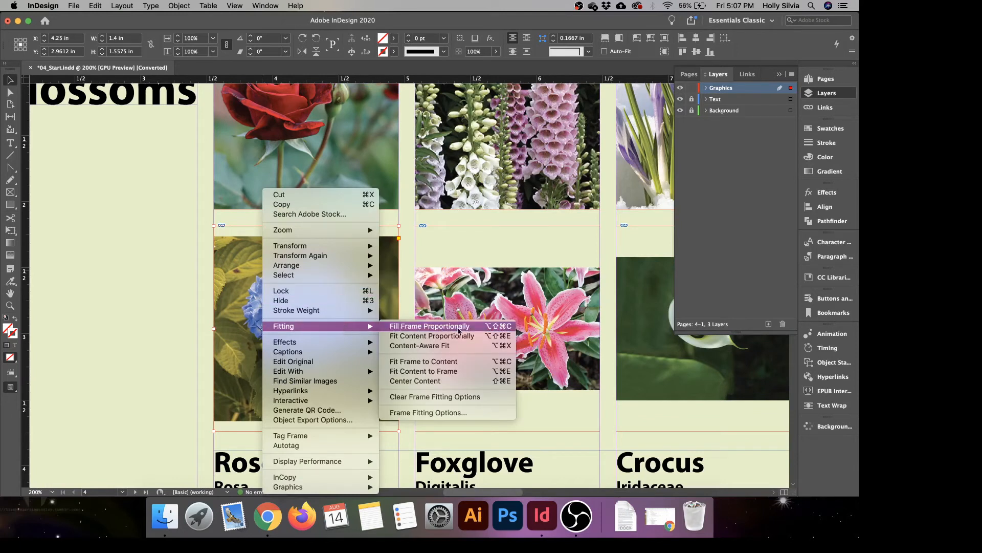
left_click(459, 328)
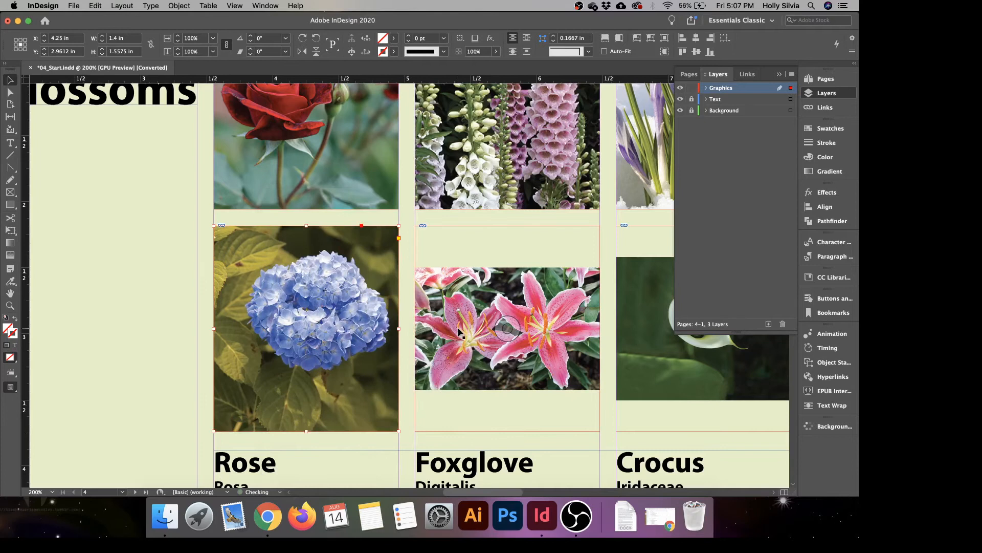
left_click(314, 321)
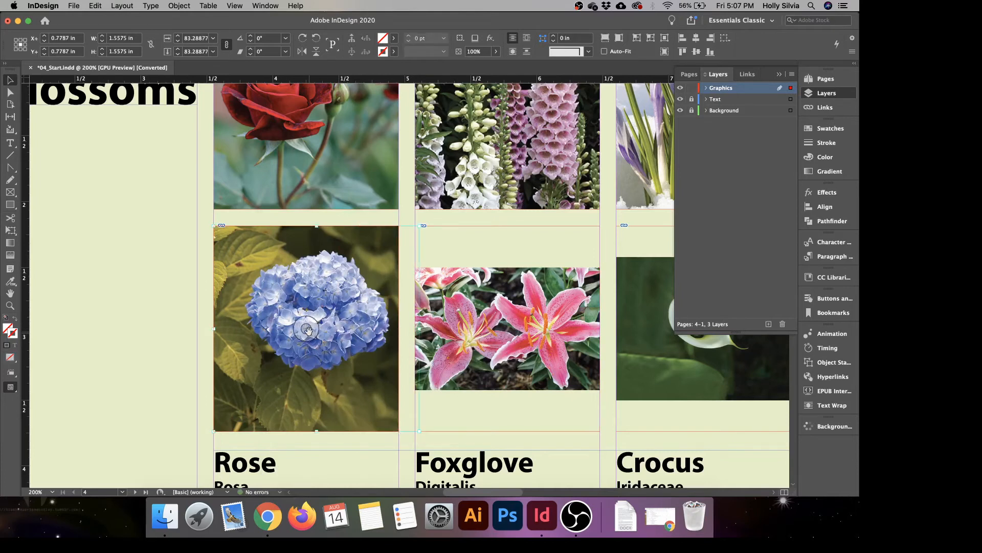
left_click_drag(301, 335, 298, 330)
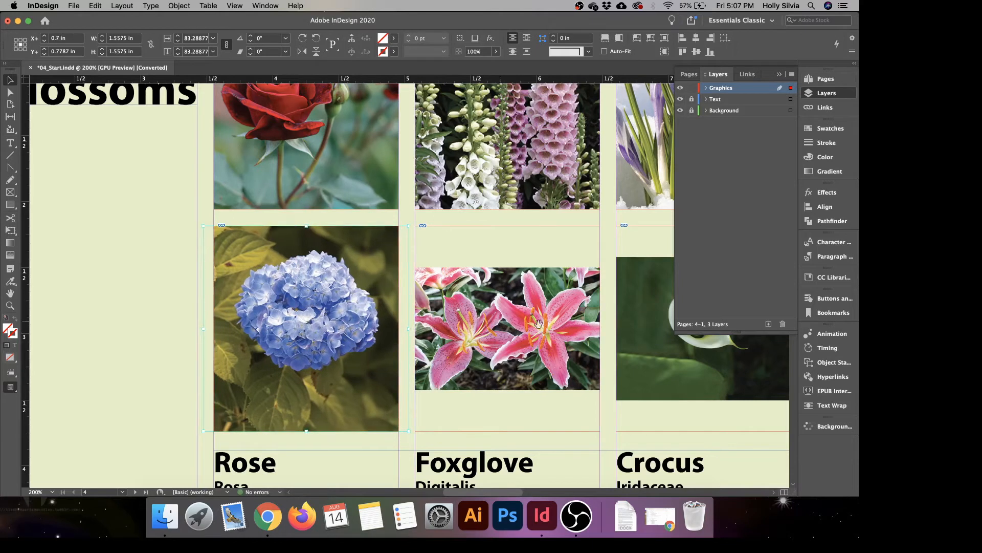
Fit the stargazer lily photo with Fill Frame Proportionally, enlarge it to about 2.41 by 1.60 in, and reposition it to feature the other large bloom.
right_click(549, 311)
left_click(716, 328)
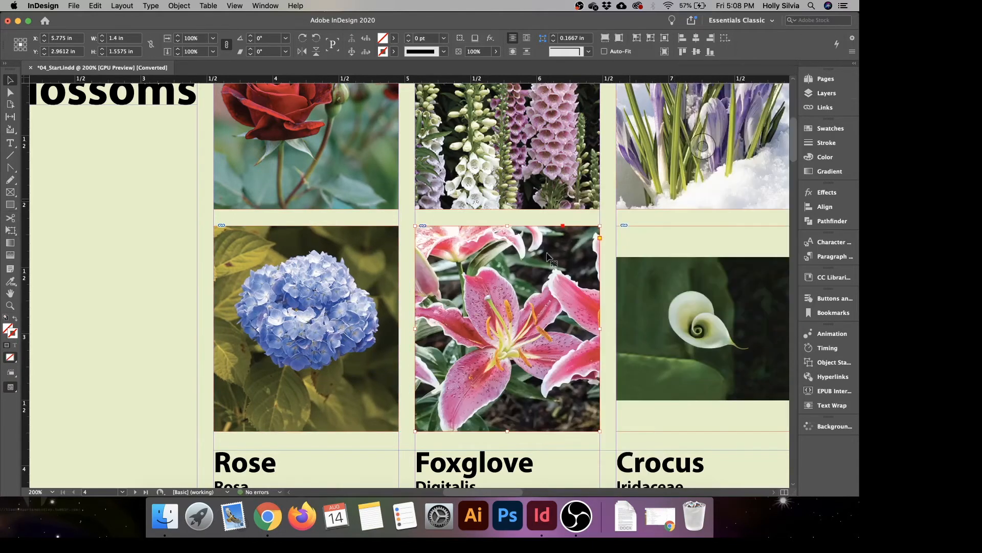
left_click_drag(725, 431, 733, 438)
left_click_drag(557, 331, 483, 324)
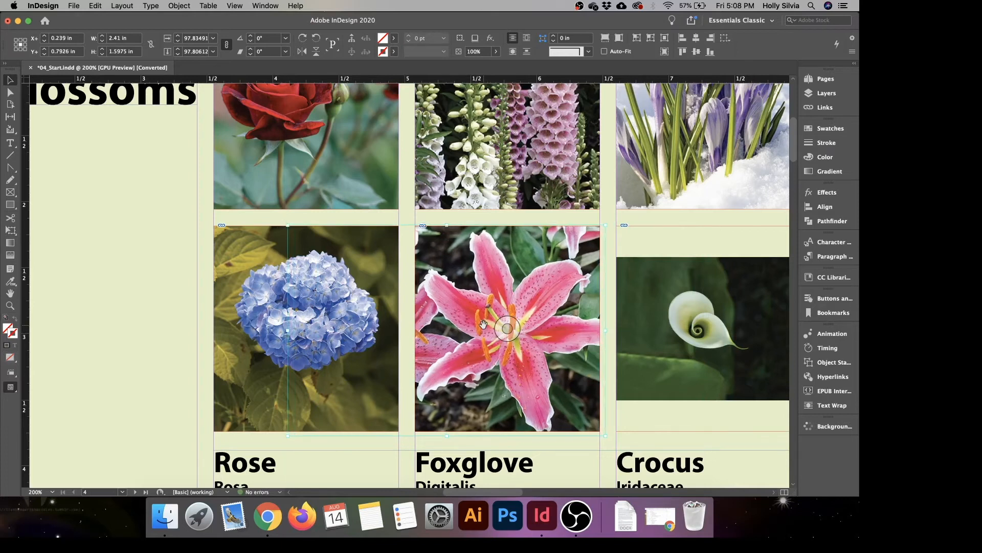
Fit the calla lily photo above the Crocus entry with Fill Frame Proportionally.
scroll(483, 324, "right", 5)
left_click(475, 340)
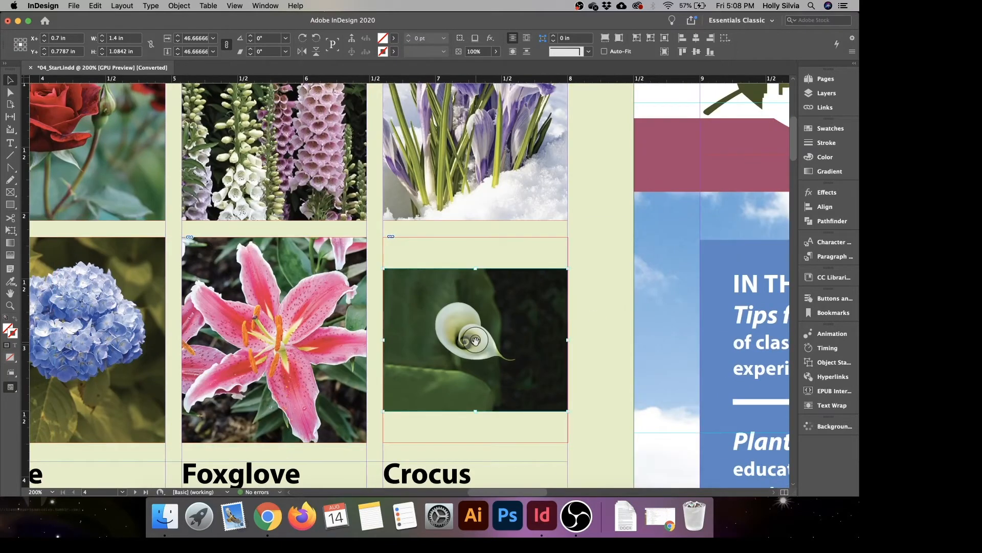
right_click(476, 340)
left_click(659, 333)
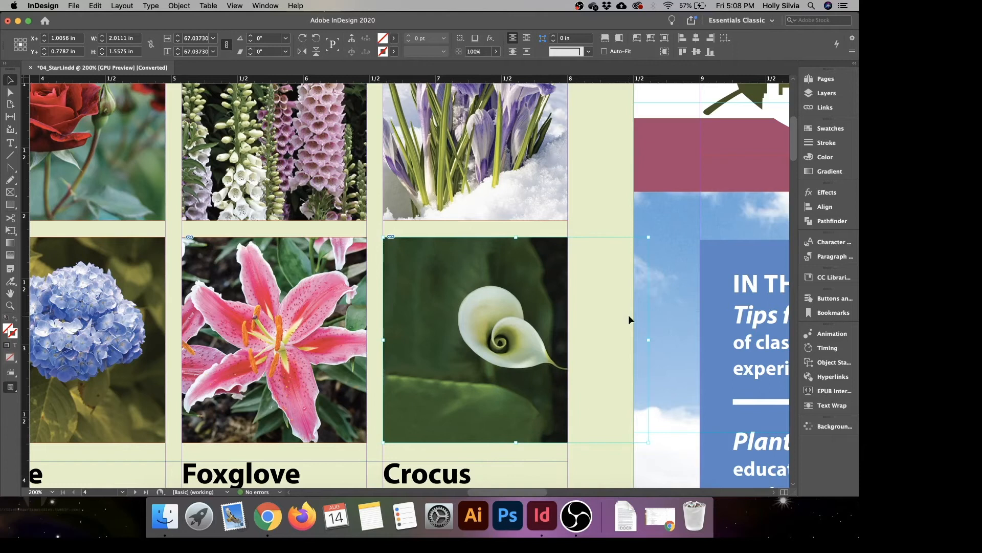
Enlarge the calla lily photo, rotate it clockwise and center the whole bloom within its frame, and deselect it.
left_click_drag(664, 292, 570, 368)
left_click_drag(678, 383, 699, 324)
left_click(586, 263)
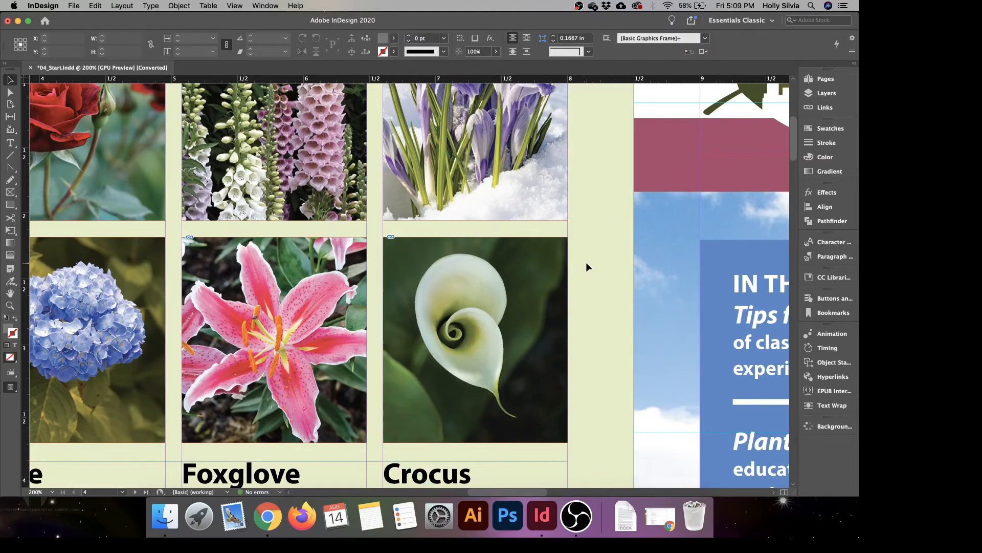
Try shifting the gap between the foxglove and crocus columns leftward across both rows with the Gap Tool, and undo the shift.
key("super+alt+0")
key("super+equal")
key("super+equal")
key("super+equal")
key("super+equal")
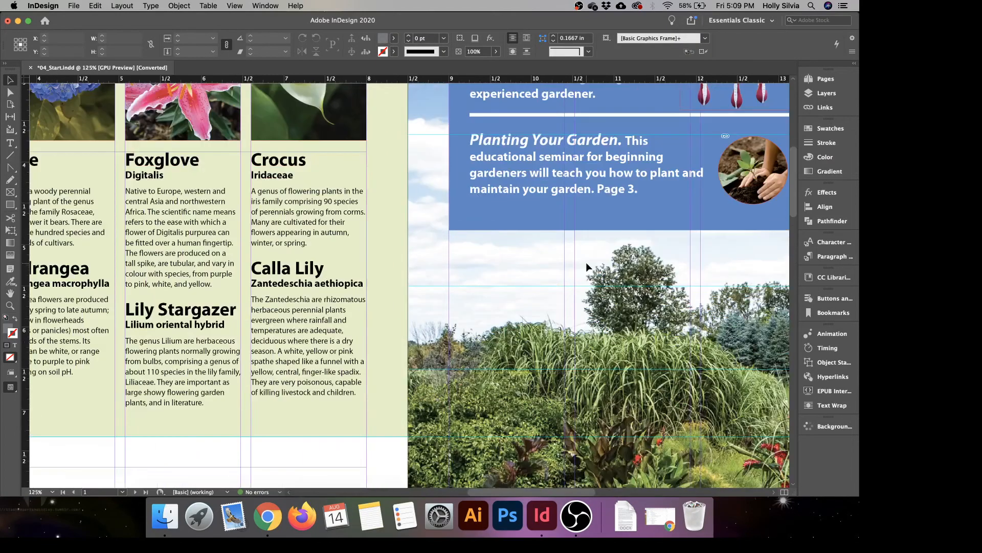
scroll(345, 270, "left", 3)
scroll(345, 269, "down", 1)
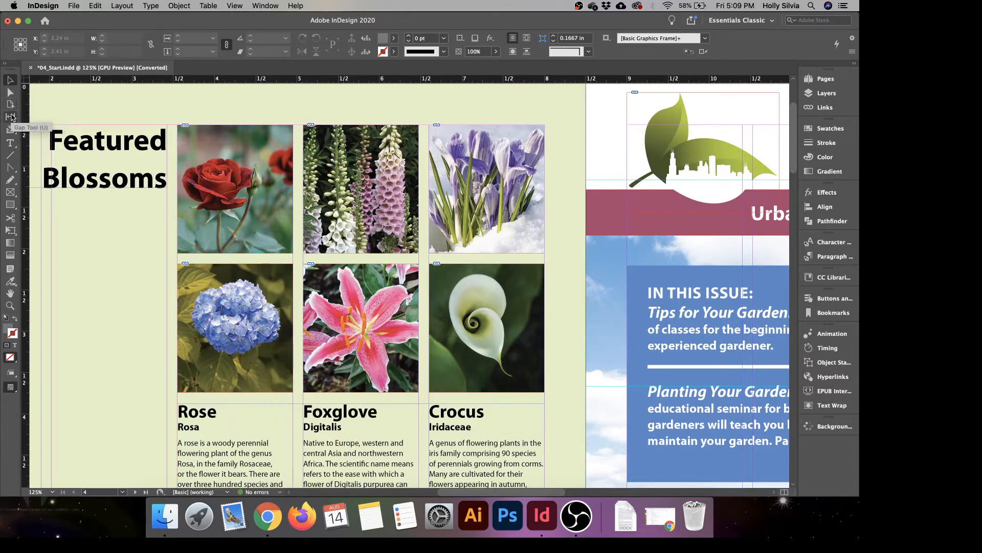
left_click(11, 118)
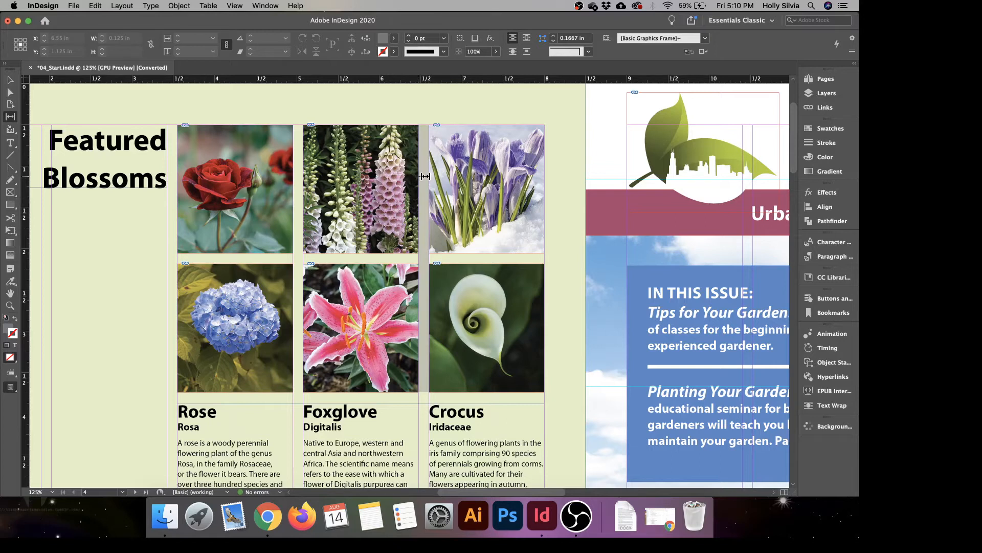
left_click_drag(424, 176, 398, 179)
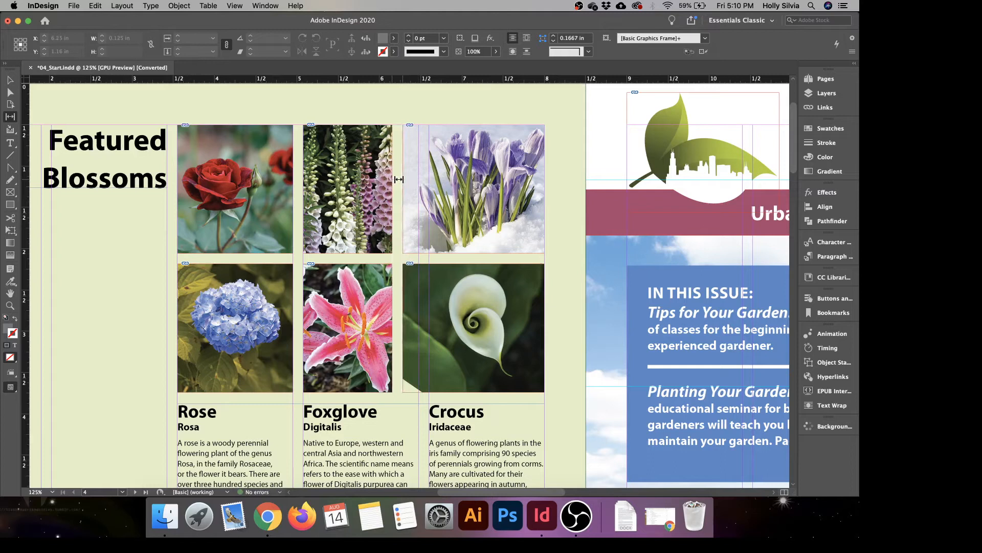
key("cmd+z")
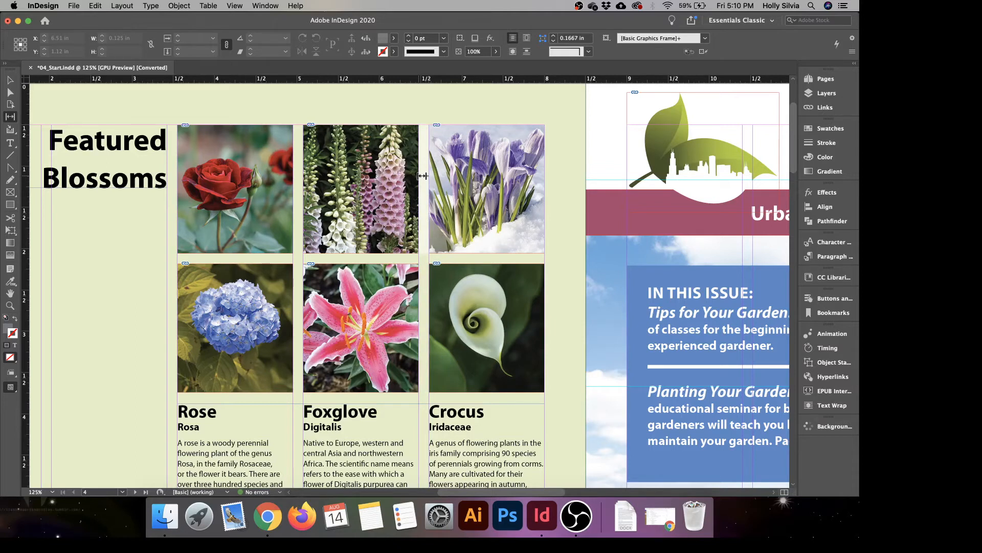
Shift only the foxglove–crocus gap left and only the hydrangea–lily gap right with the Gap Tool, each by about one gutter width.
left_click_drag(423, 175, 412, 177)
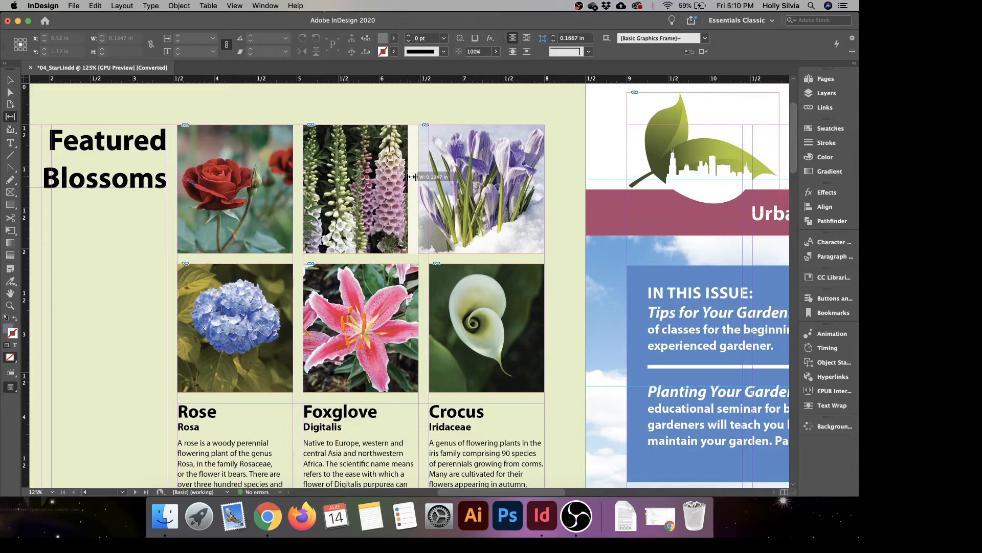
left_click_drag(412, 176, 412, 177)
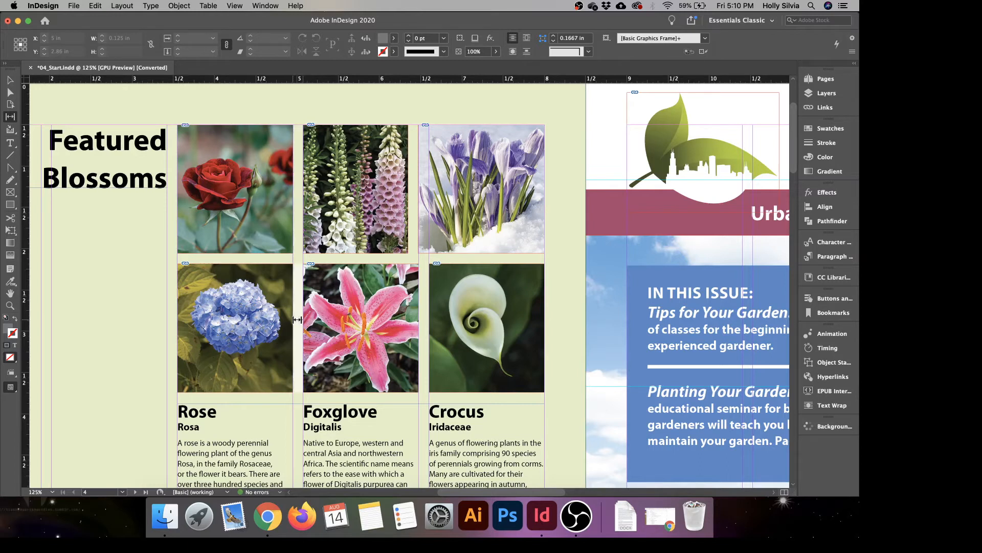
left_click_drag(297, 320, 307, 321)
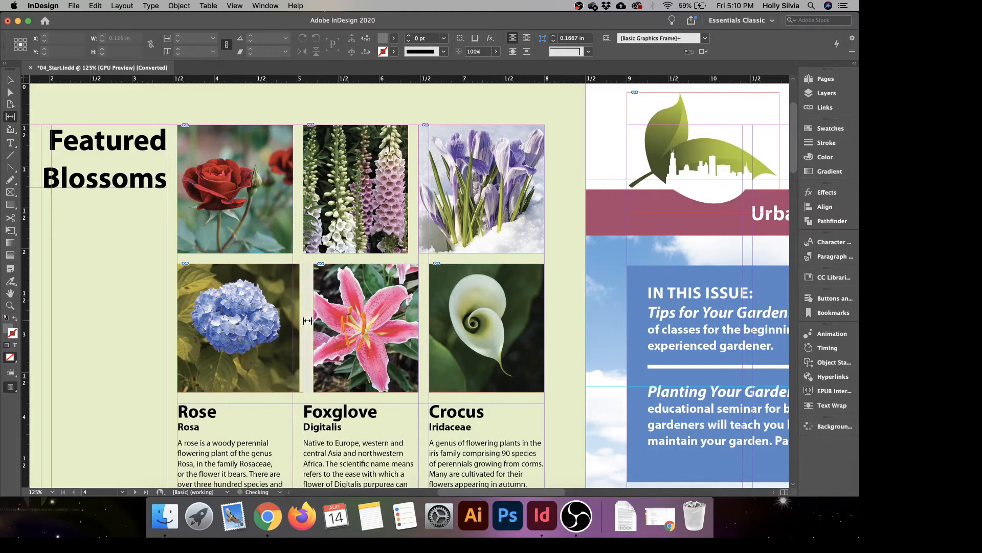
Refit the hydrangea photo to its widened frame with Fill Frame Proportionally and clear the selection.
left_click(10, 80)
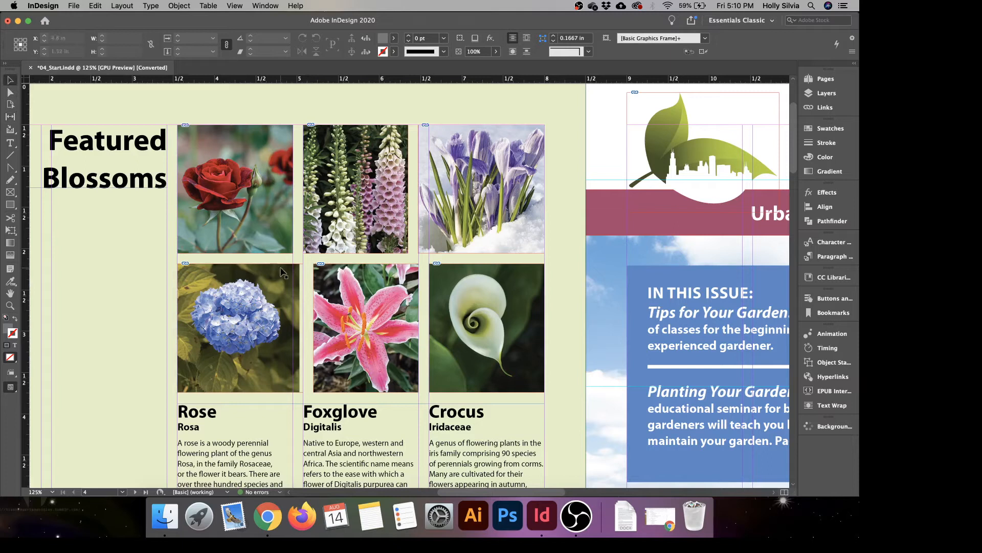
left_click(296, 350)
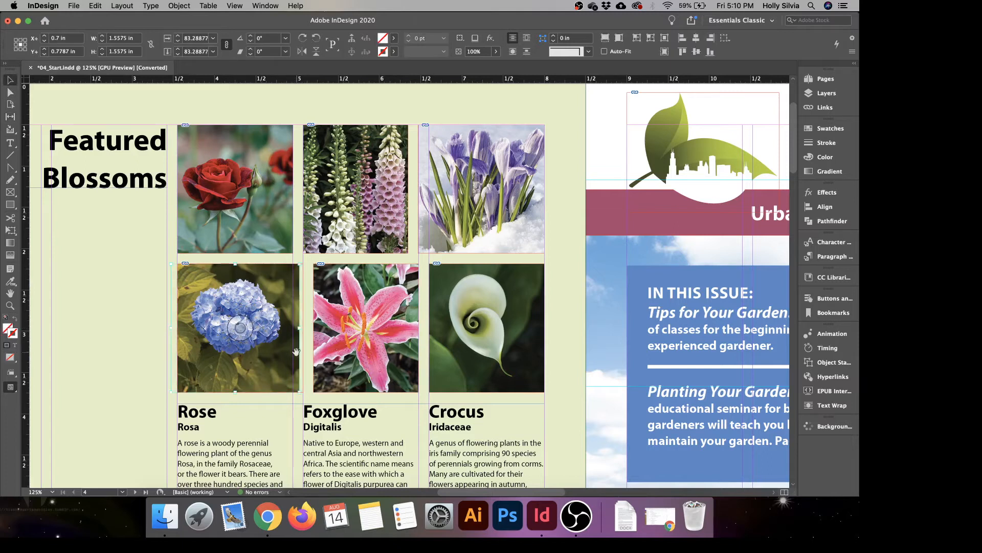
right_click(278, 353)
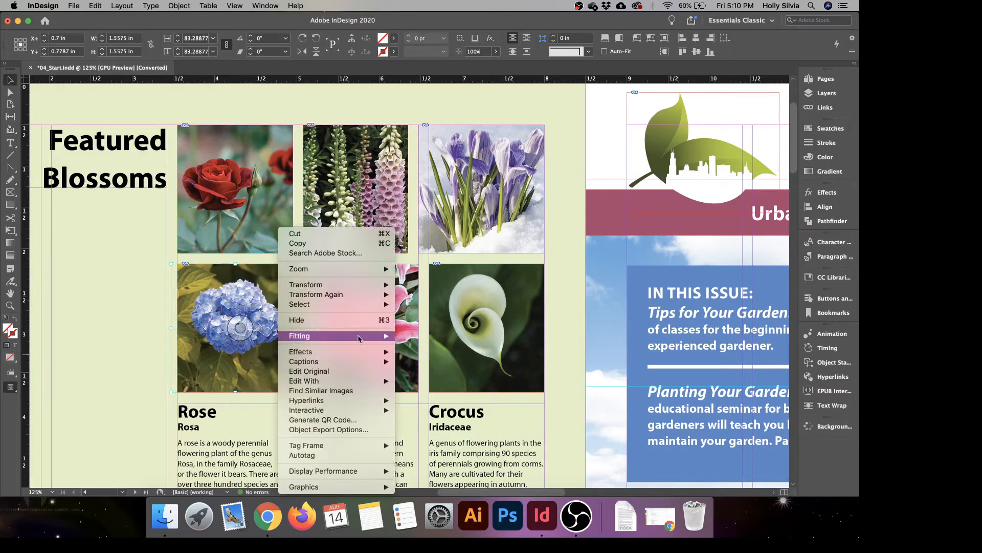
mouse_move(357, 339)
left_click(437, 337)
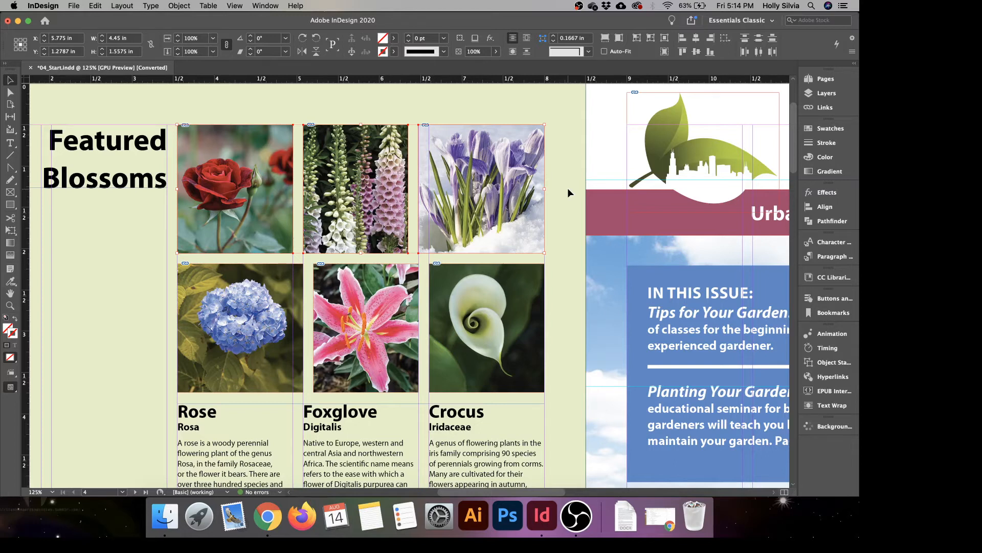
left_click(568, 189)
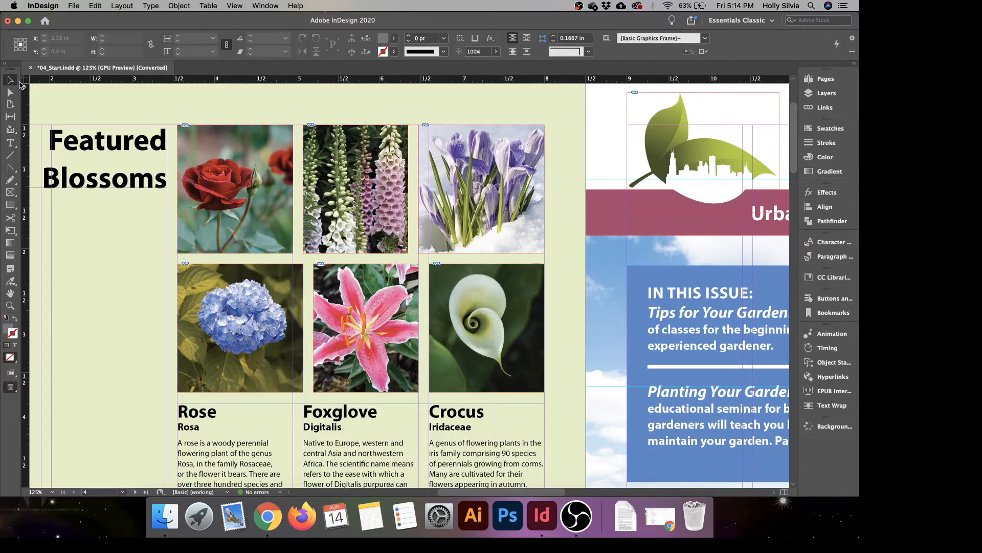
Move the rose, foxglove and crocus photos up by 0.0625 in together, using the lower-left reference point.
left_click(220, 179)
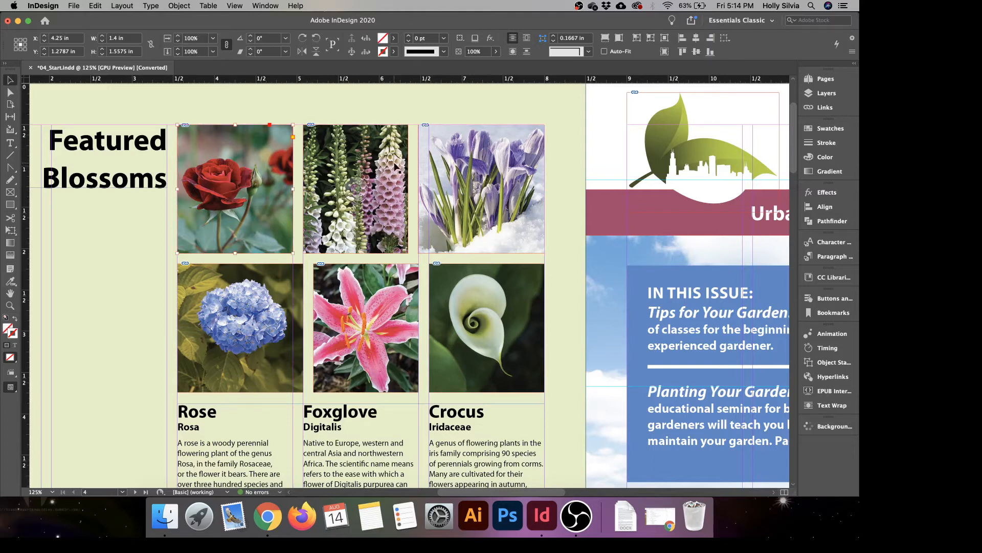
left_click(479, 170, "shift")
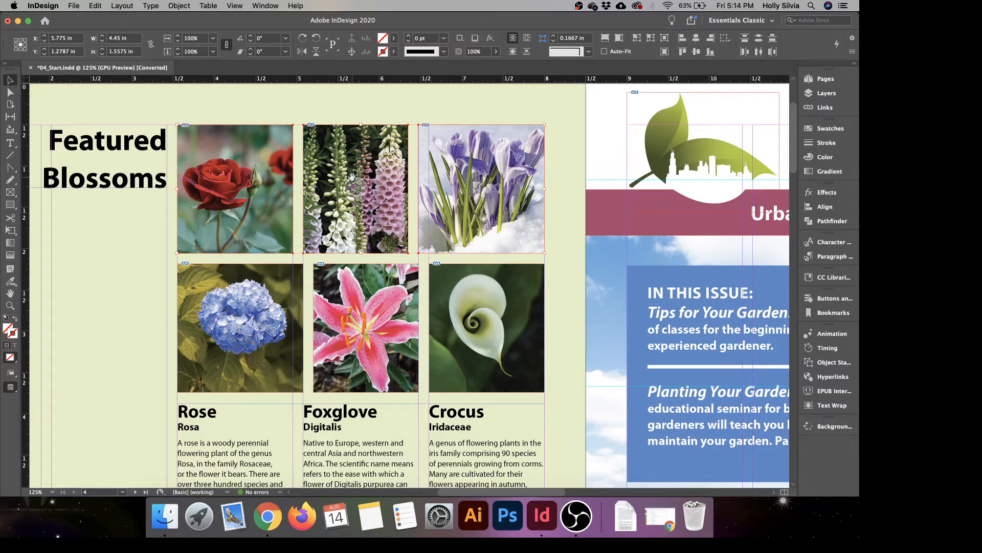
left_click(16, 50)
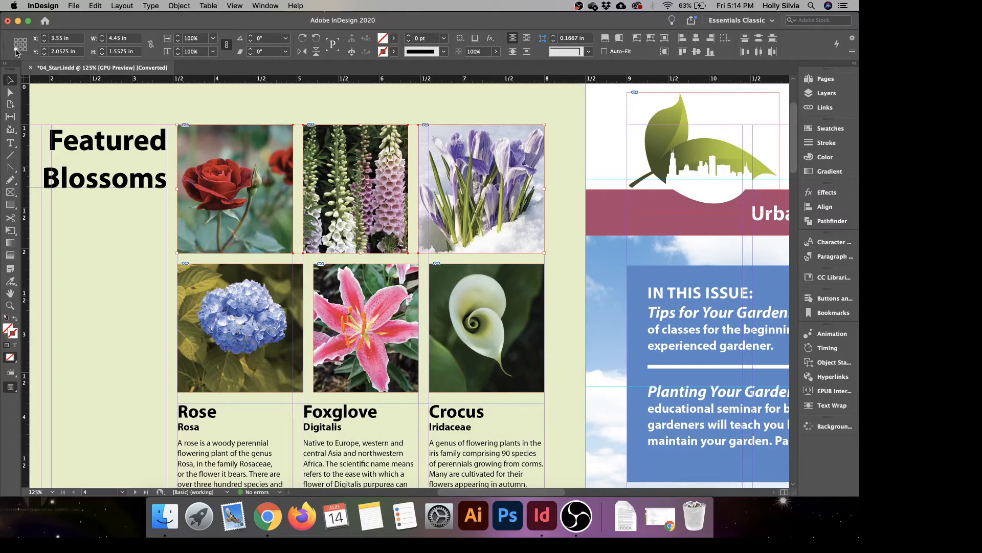
left_click(77, 51)
key("BackSpace")
key("BackSpace")
key("BackSpace")
type("-0.0625")
key("Left")
key("Left")
key("Left")
key("Left")
key("Left")
key("Left")
key("Right")
key("Right")
key("Return")
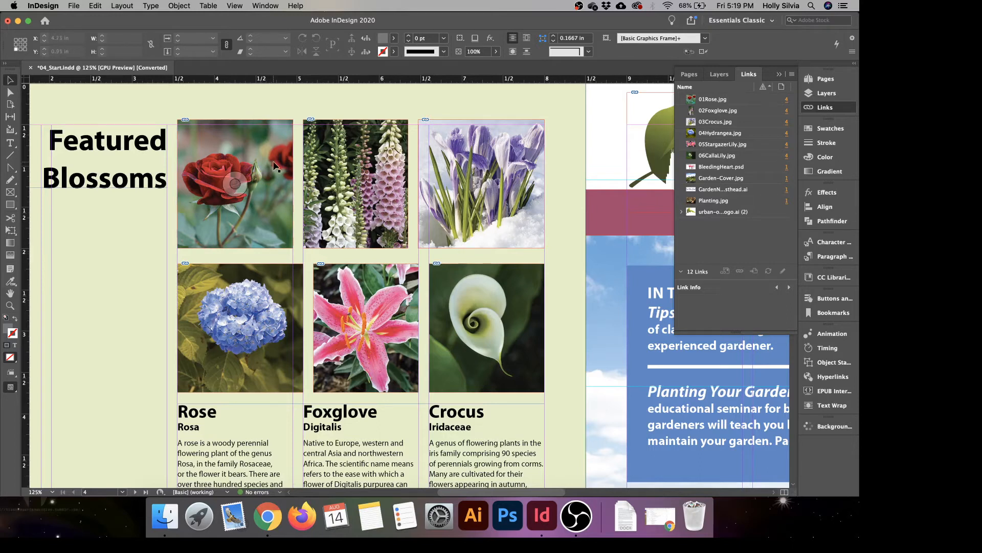
Select all six flower photos and open Caption Setup for their links.
left_click(272, 181)
left_click(376, 198, "shift")
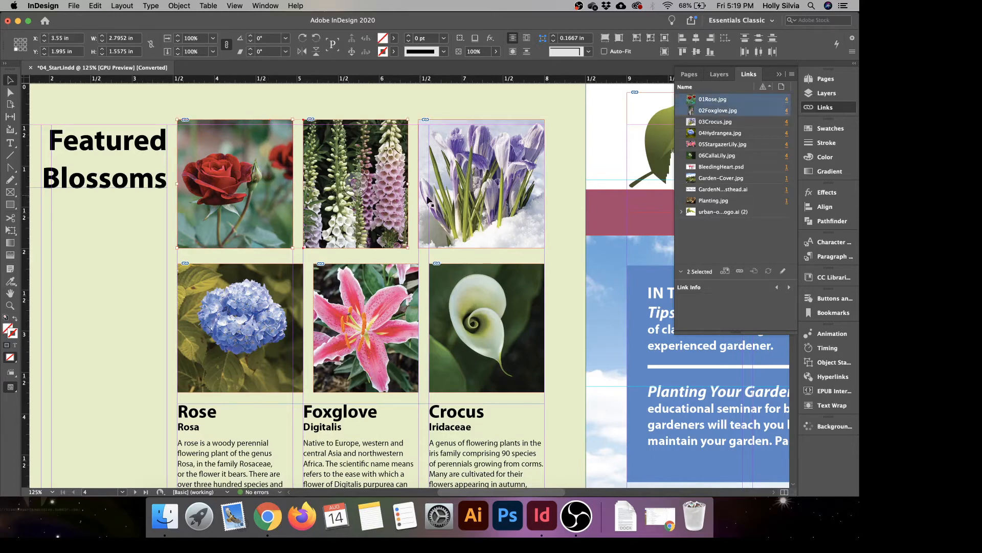
left_click(496, 214, "shift")
left_click(274, 296, "shift")
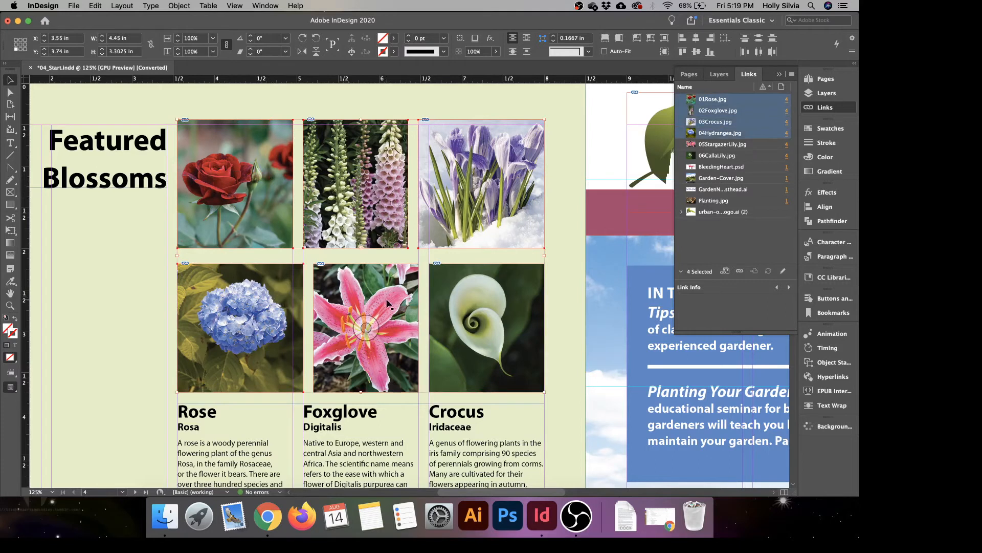
left_click(390, 306, "shift")
left_click(508, 315, "shift")
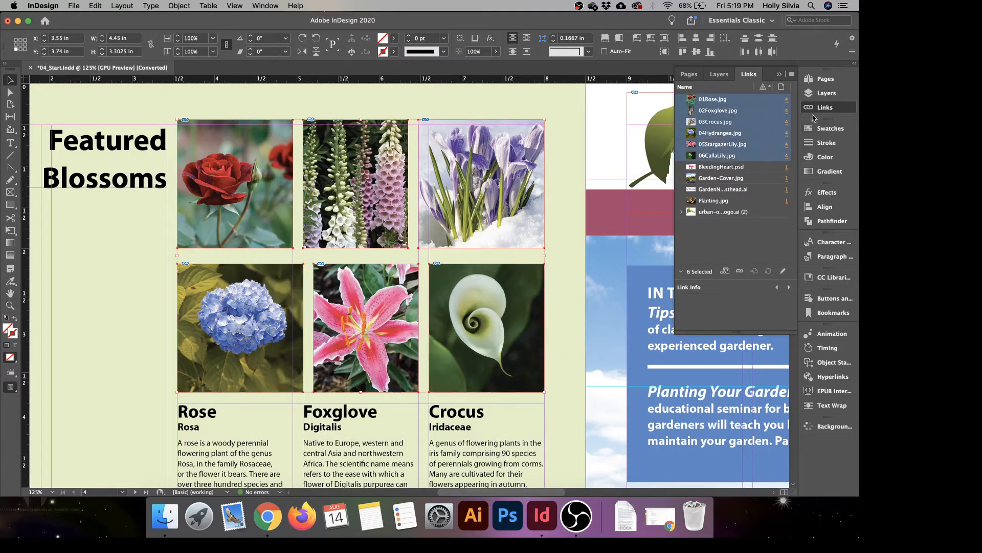
left_click(236, 6)
mouse_move(270, 6)
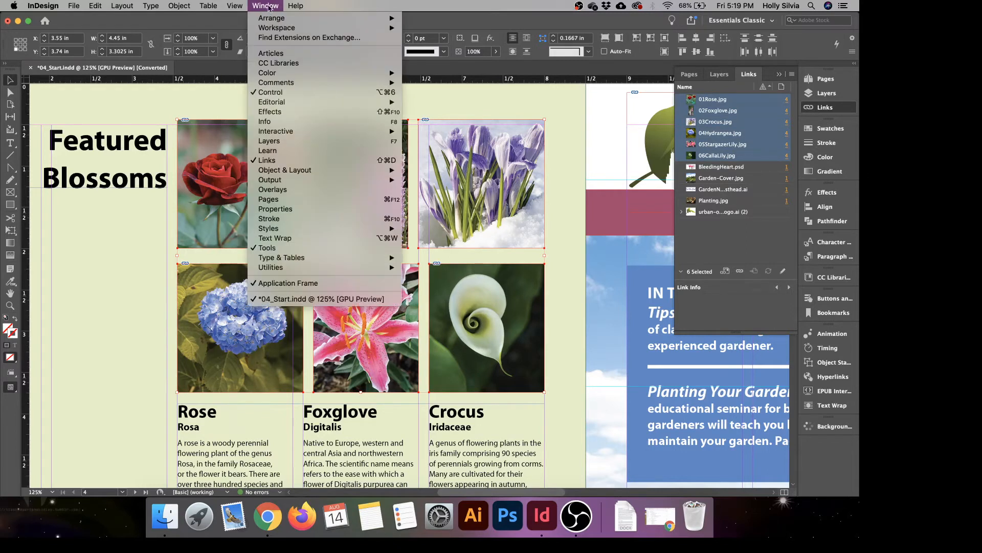
left_click(738, 126)
right_click(738, 124)
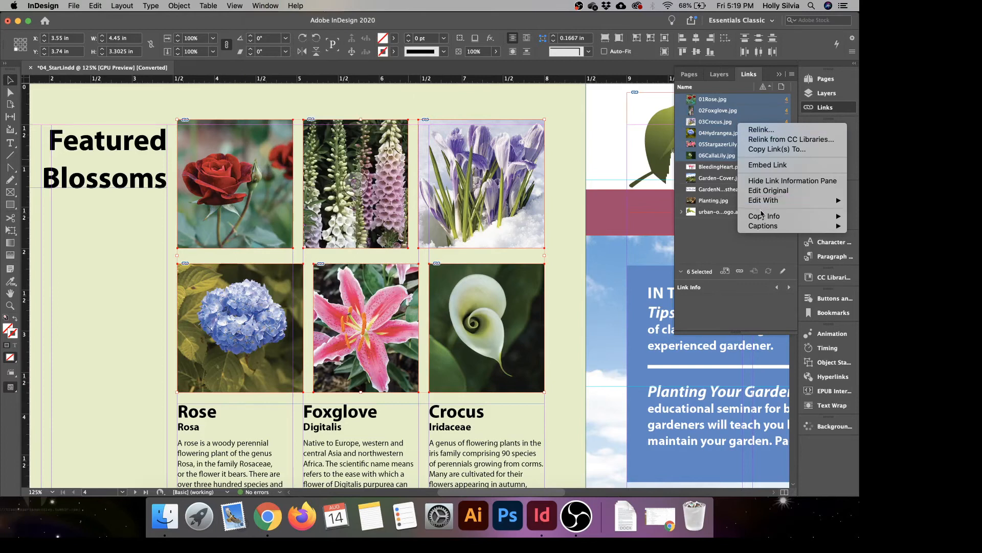
mouse_move(764, 228)
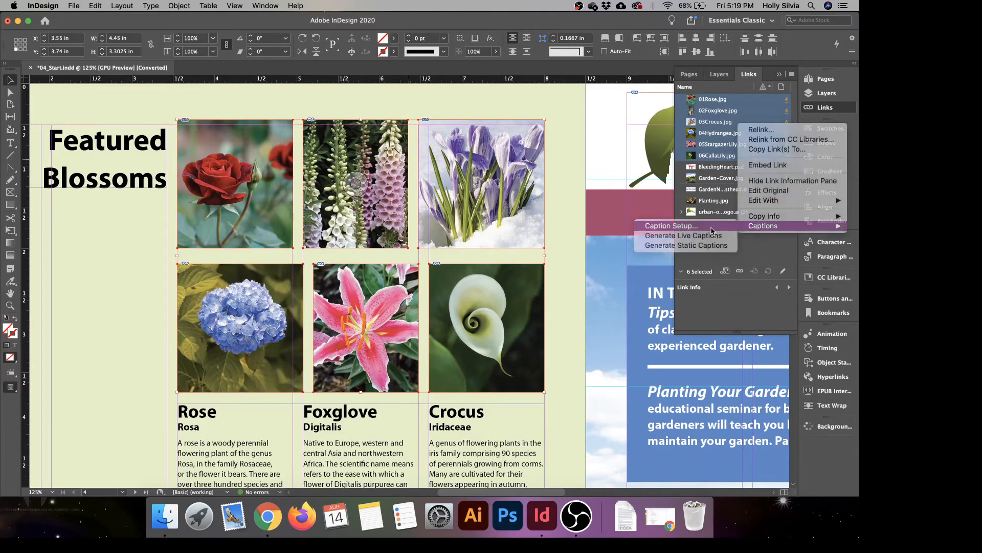
left_click(711, 227)
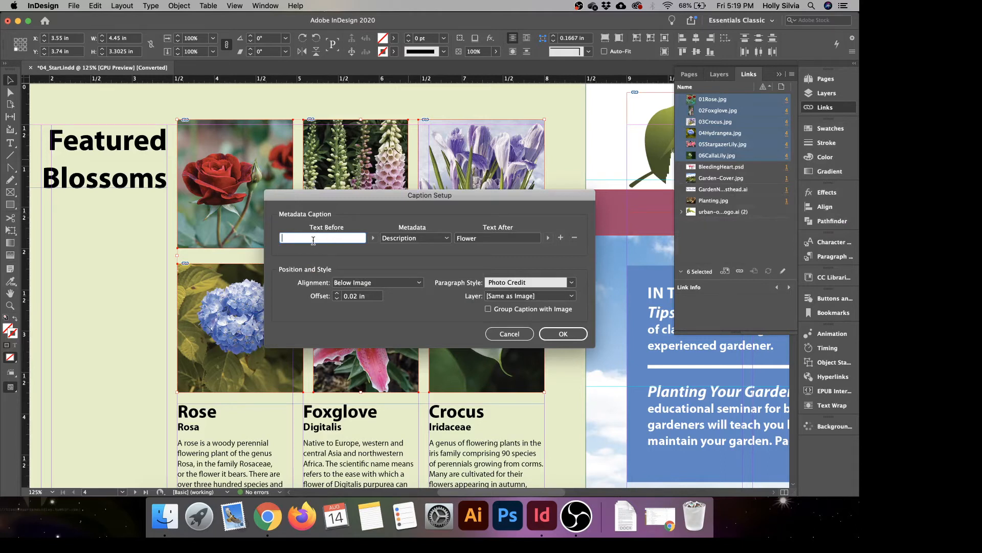
Set the captions to use the Description metadata followed by the text "Flower", and accept the caption setup.
left_click(416, 240)
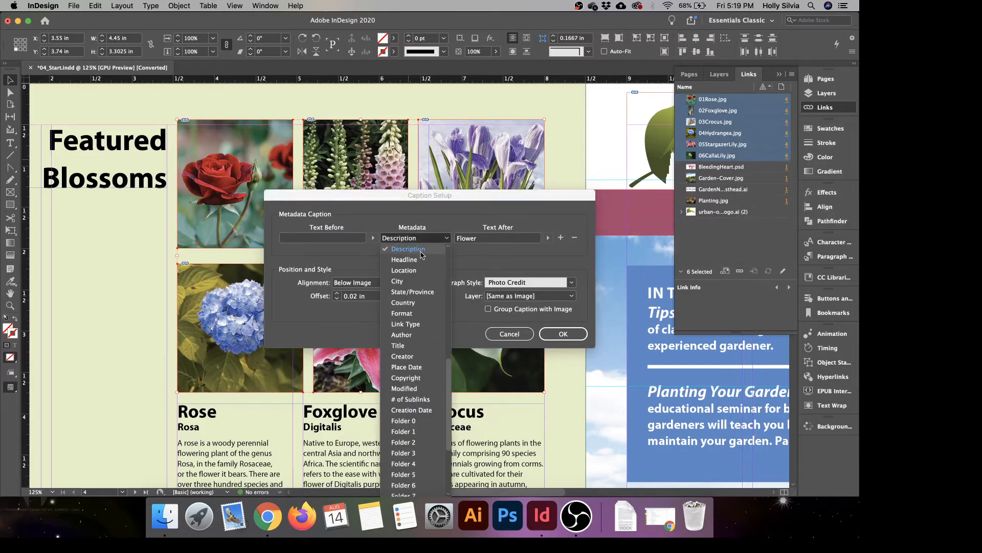
left_click_drag(451, 381, 450, 362)
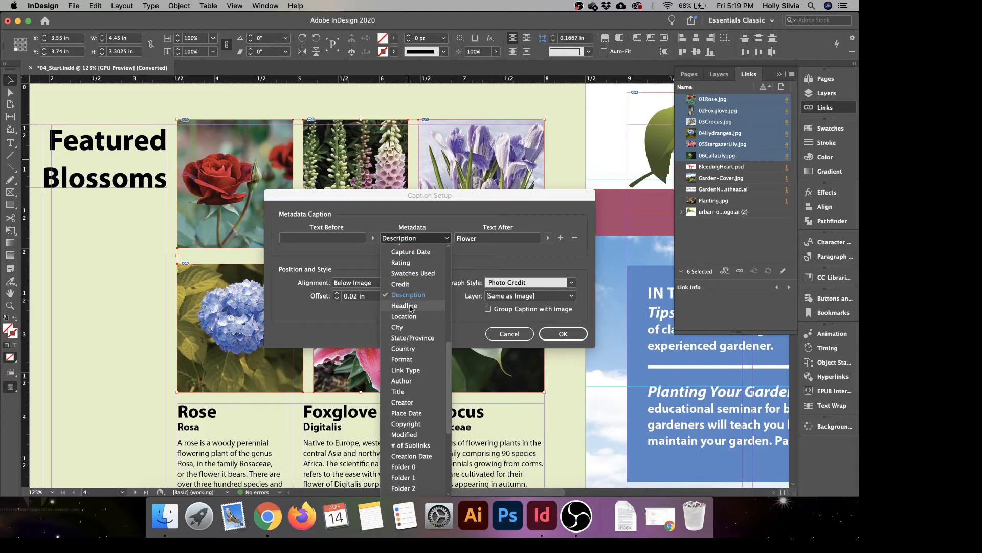
left_click(496, 261)
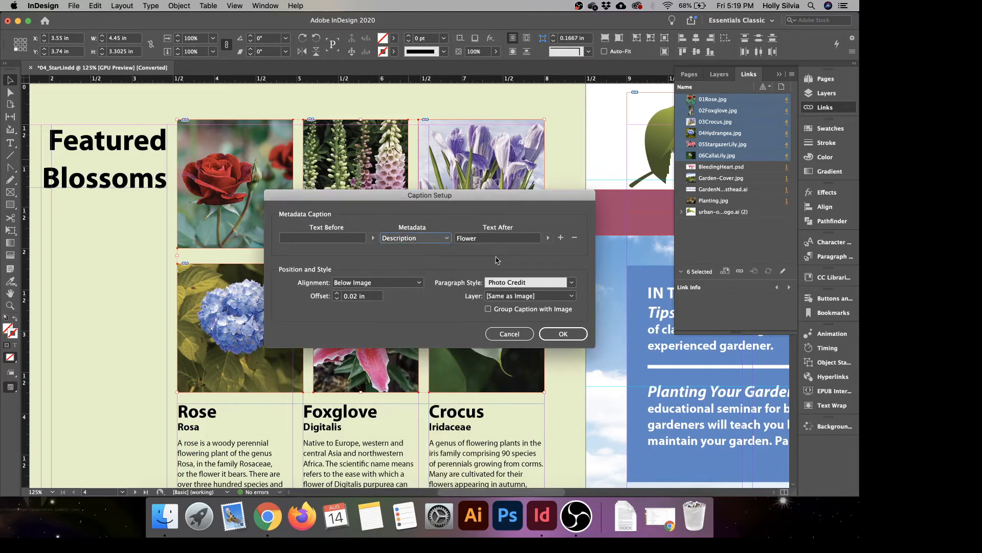
left_click(458, 239)
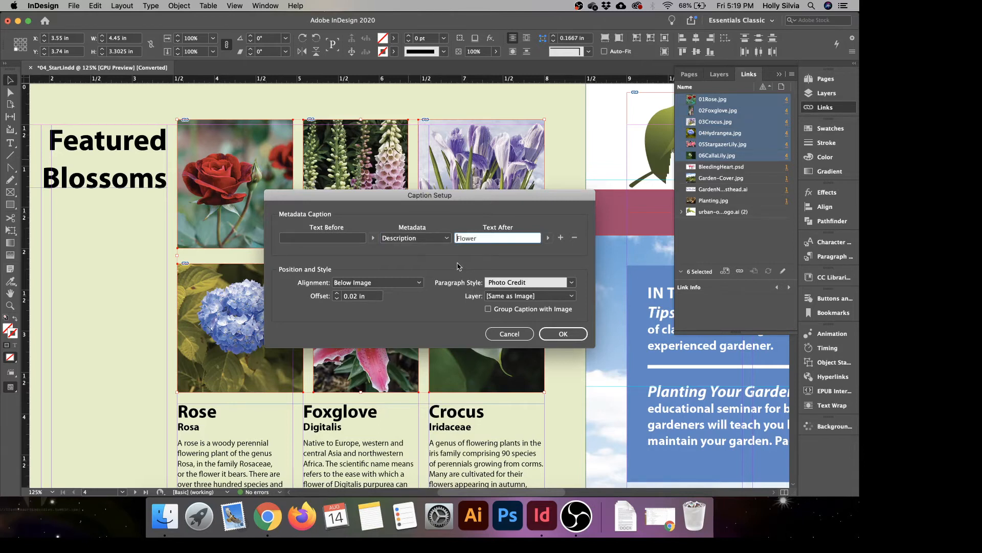
left_click_drag(488, 240, 443, 242)
key("BackSpace")
type("Flower")
left_click(563, 333)
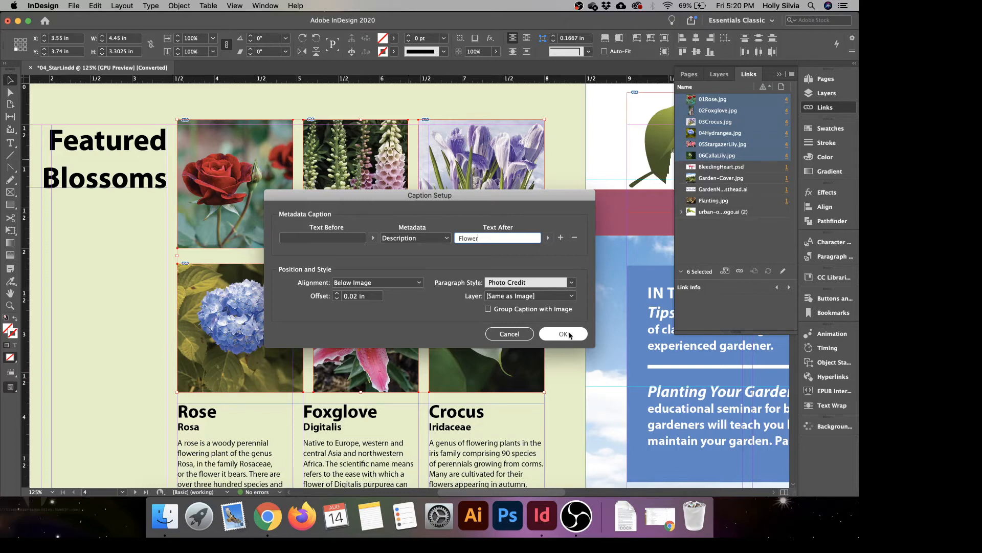
left_click(569, 337)
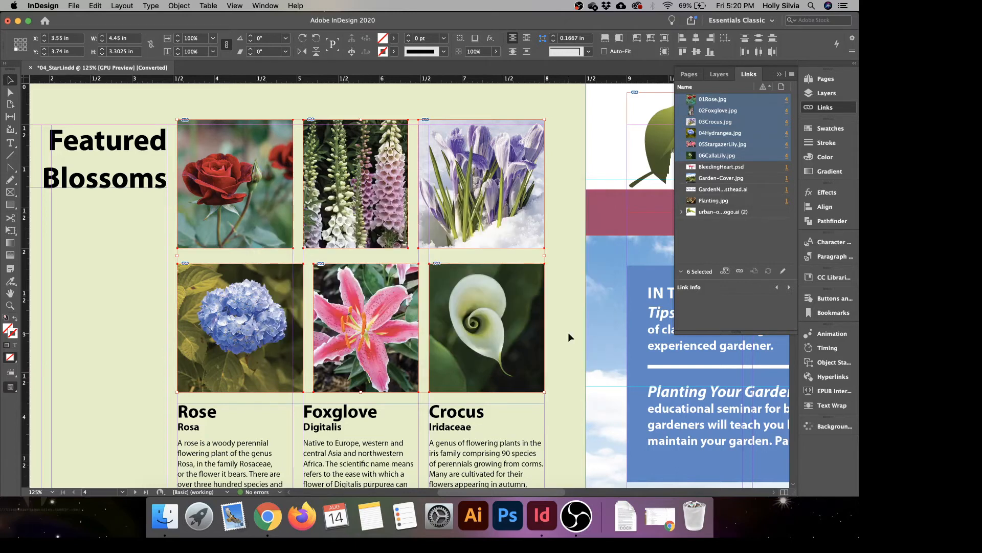
Generate static captions for the six selected flower photos, fit the spread in the window and clear the selection.
right_click(752, 134)
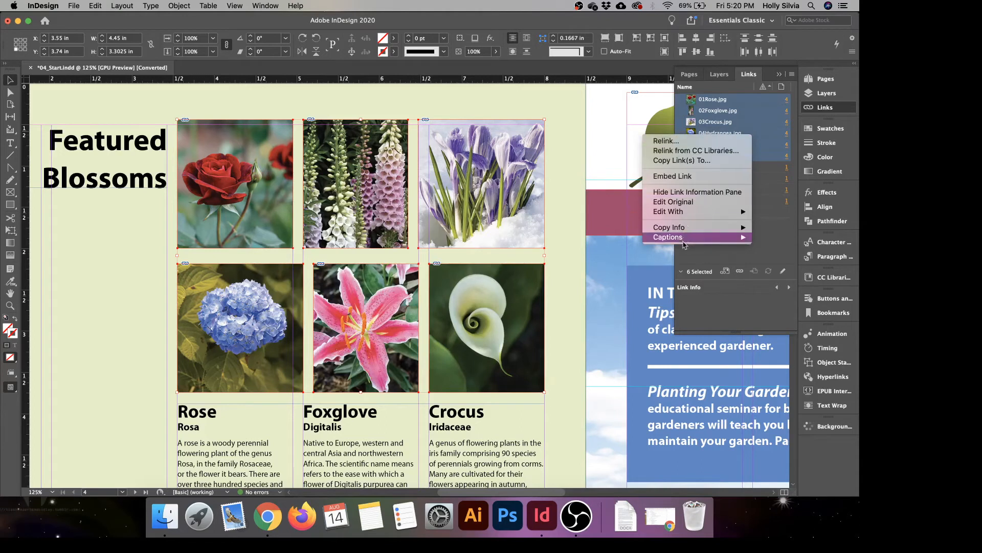
mouse_move(680, 241)
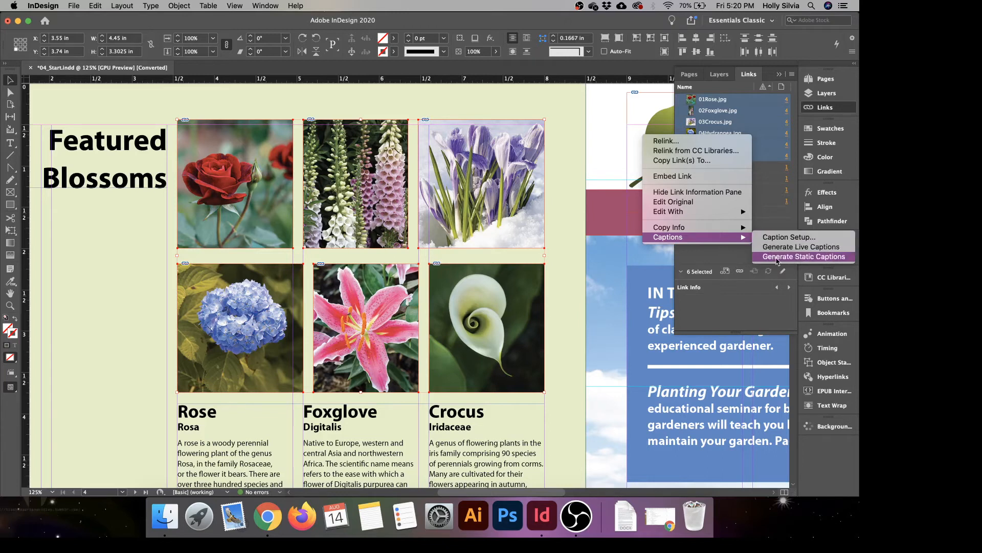
left_click(777, 258)
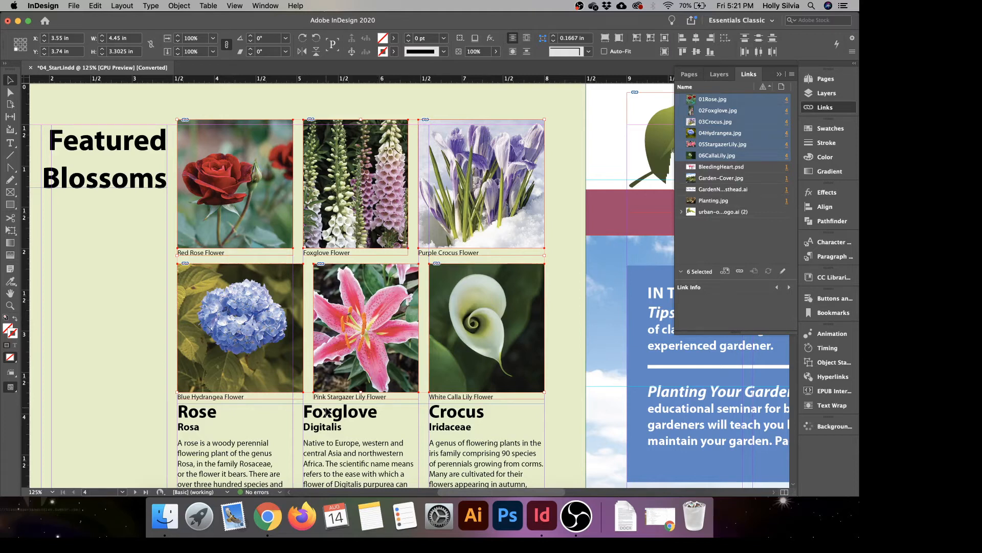
key("super+alt+0")
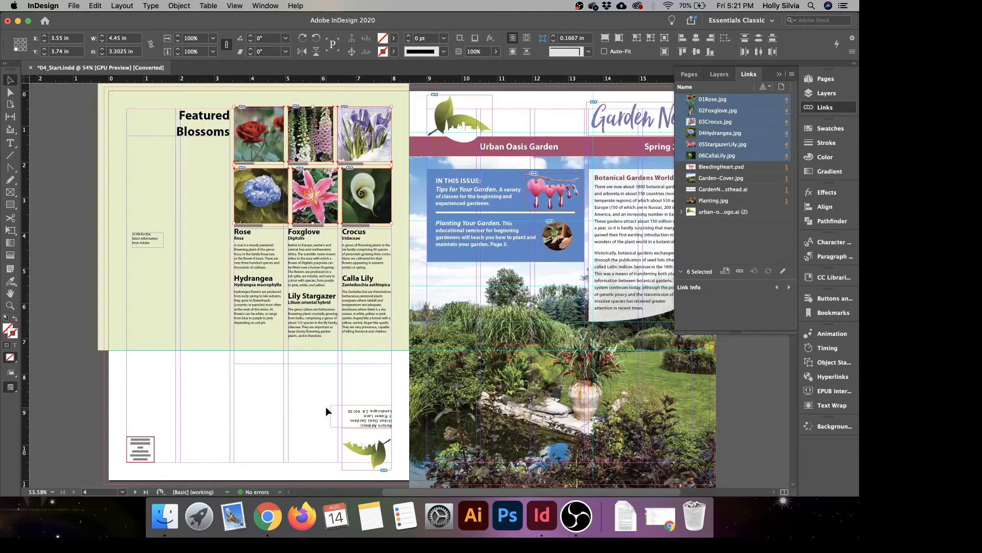
left_click(69, 140)
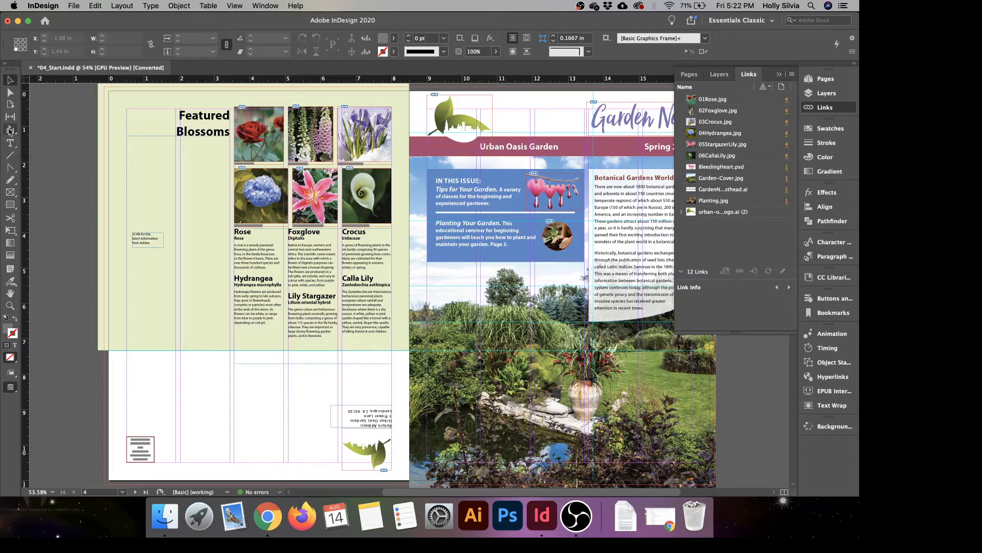
Activate the Content Collector Tool for collecting page items.
left_click(10, 131)
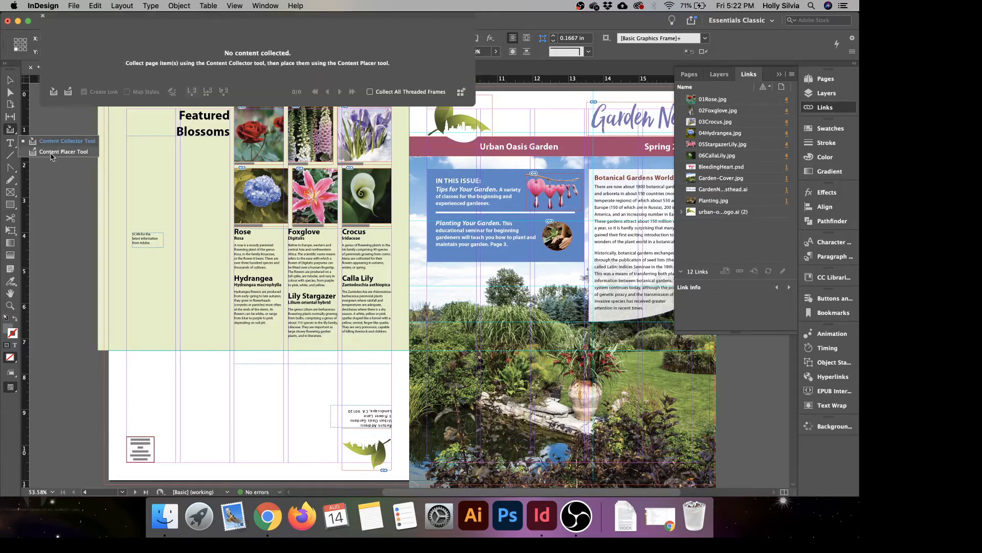
left_click(12, 132)
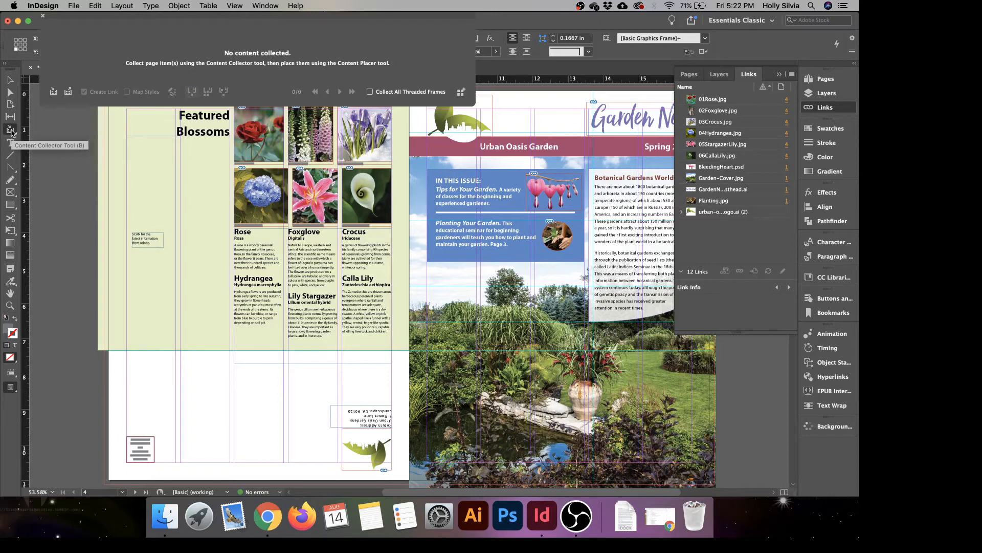
Collect the bleeding heart and round planting images from the cover's In This Issue box with the Content Collector.
left_click_drag(300, 20, 303, 387)
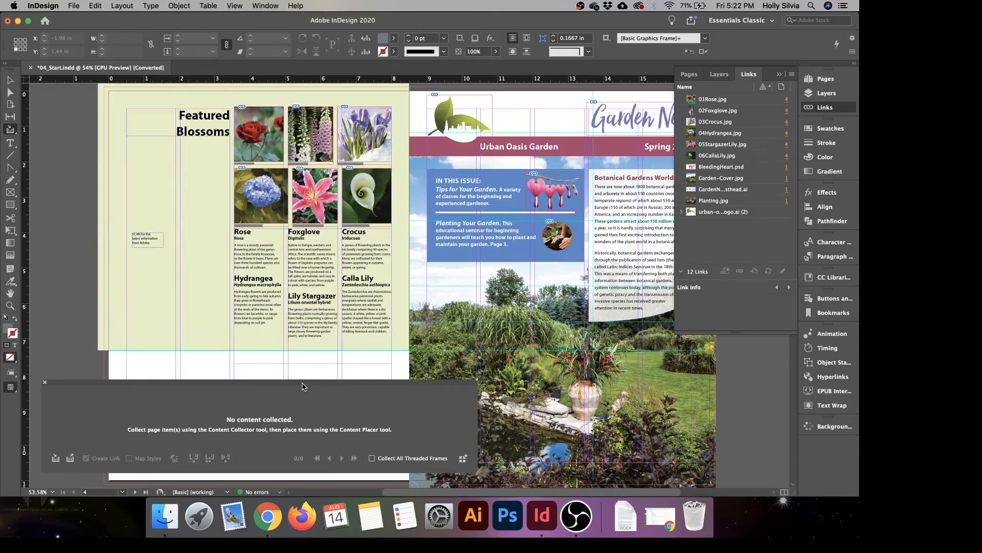
left_click(565, 199)
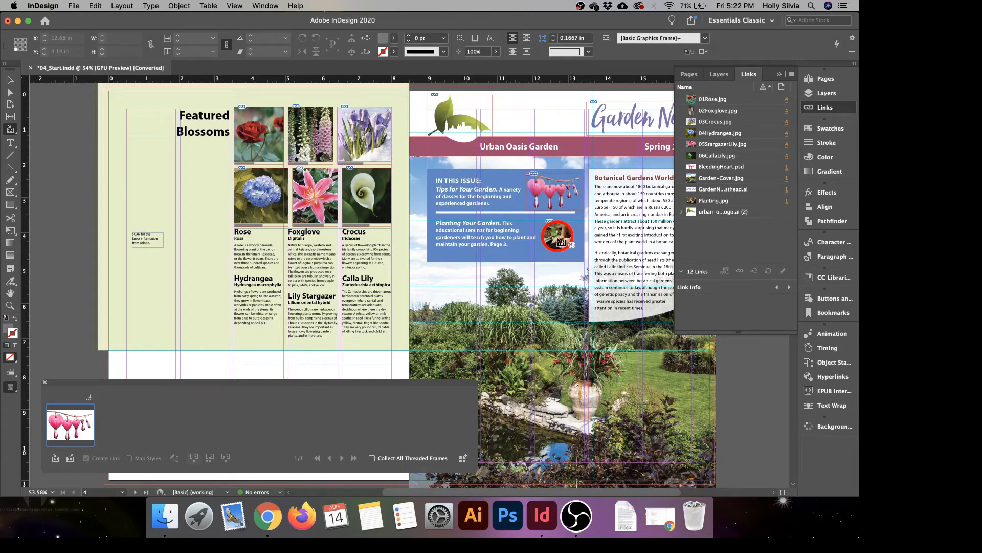
left_click(560, 242)
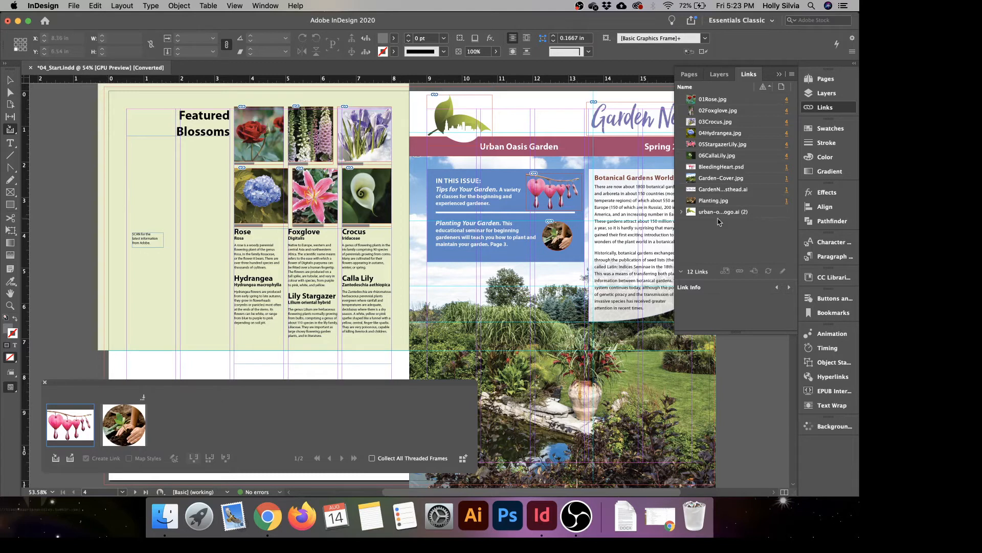
Place the collected bleeding heart and planting images as linked copies on the pasteboard beside page 3 with the Content Placer.
left_click(824, 80)
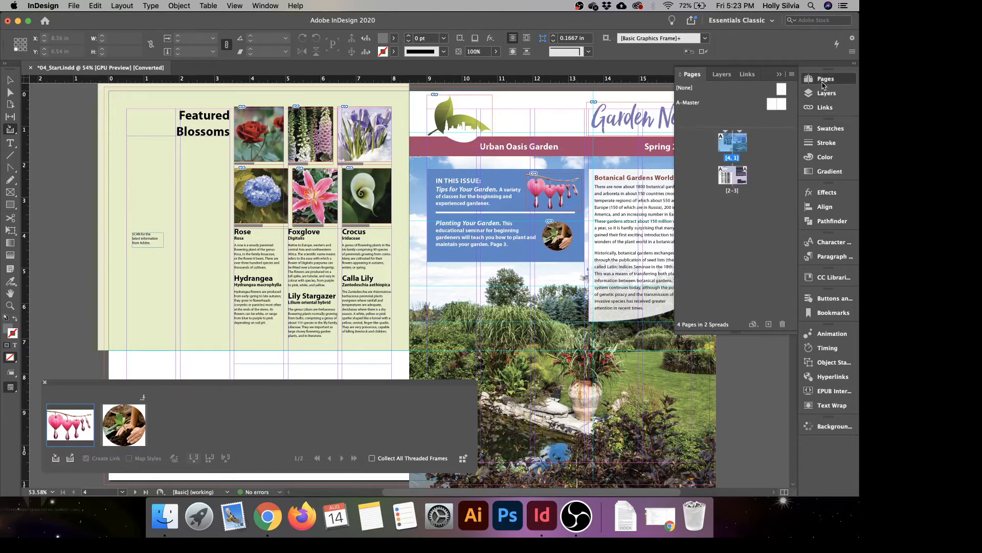
double_click(741, 184)
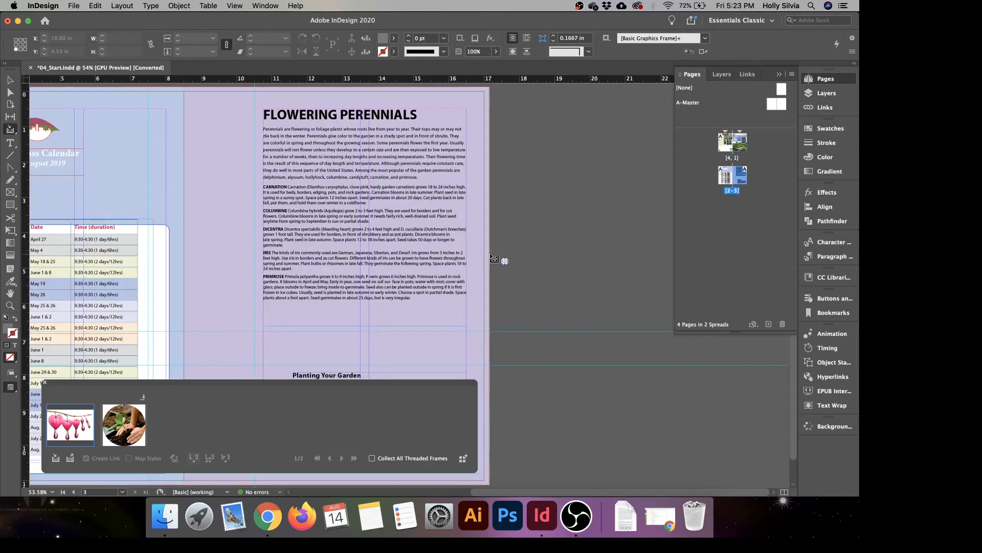
left_click(837, 82)
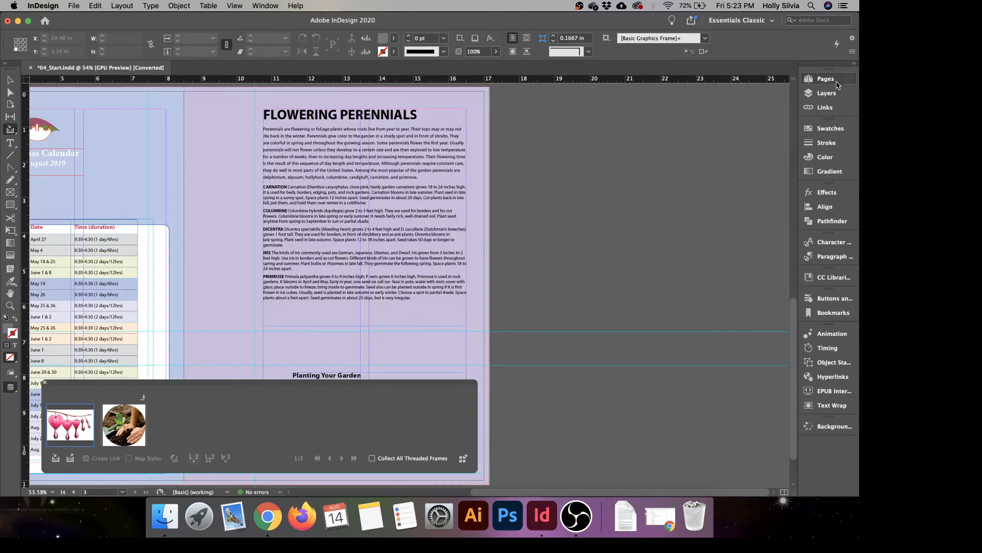
left_click(10, 131)
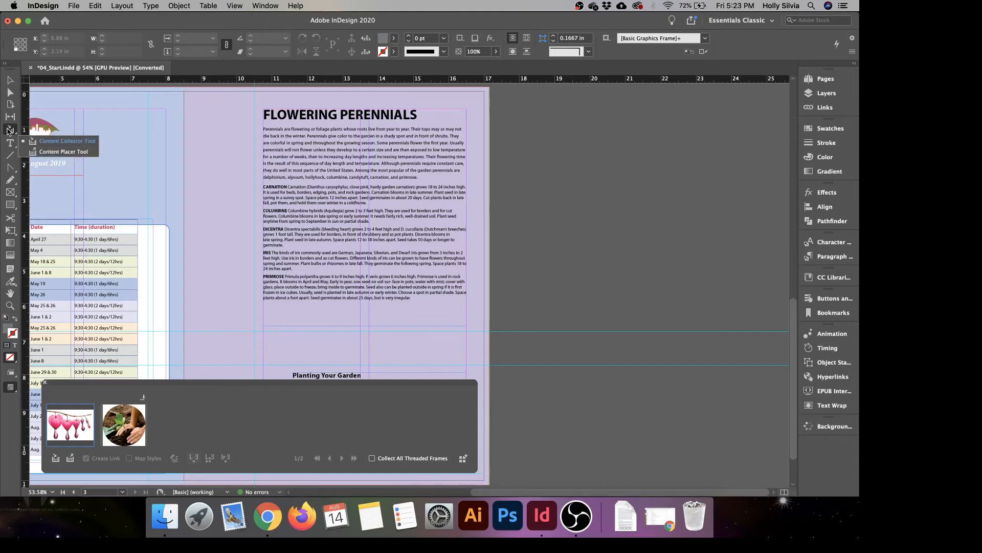
left_click(55, 152)
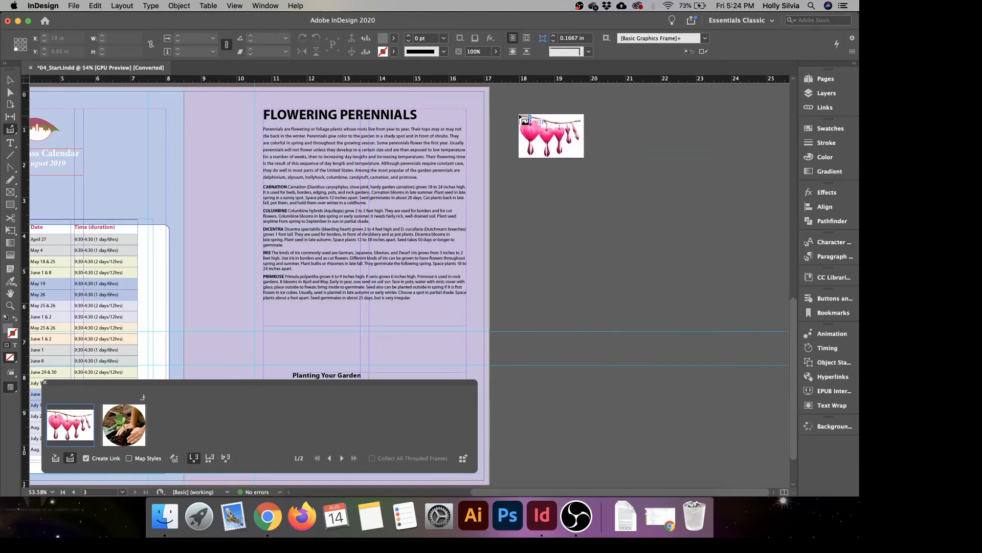
left_click(520, 117)
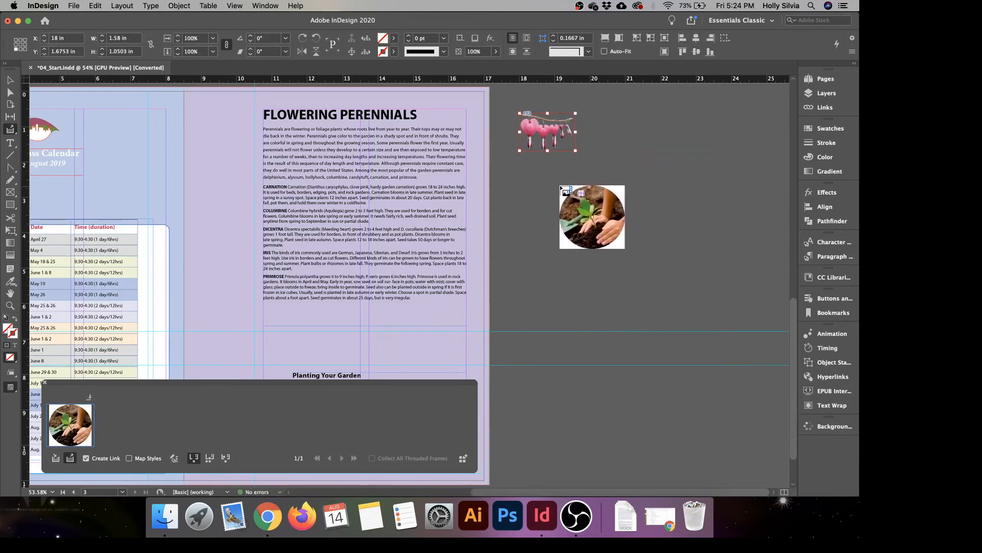
left_click_drag(559, 186, 590, 215)
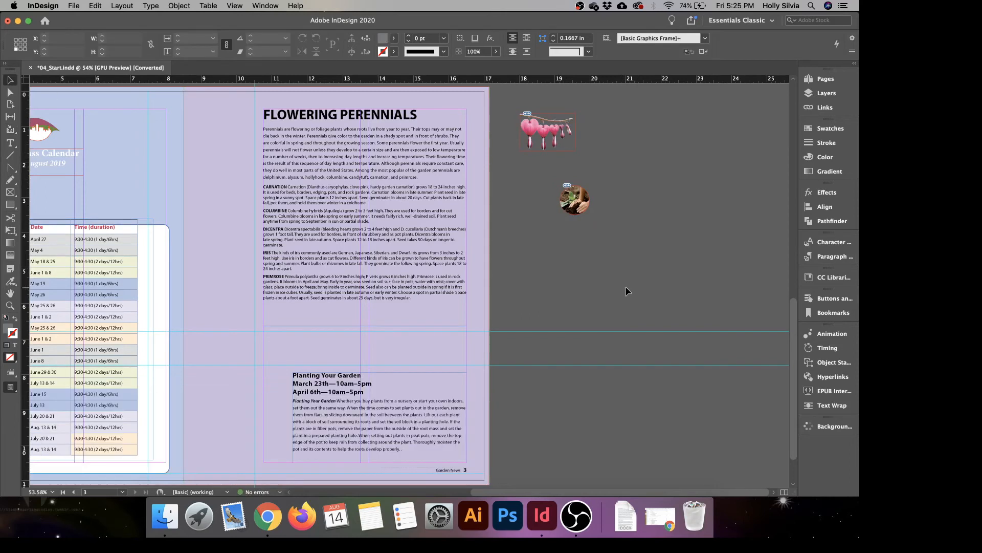
Examine the placed bleeding heart image's links, jumping to the BleedingHeart.psd original, 06CallaLily.jpg and the linked BleedingHeart.psd copy.
left_click(559, 144)
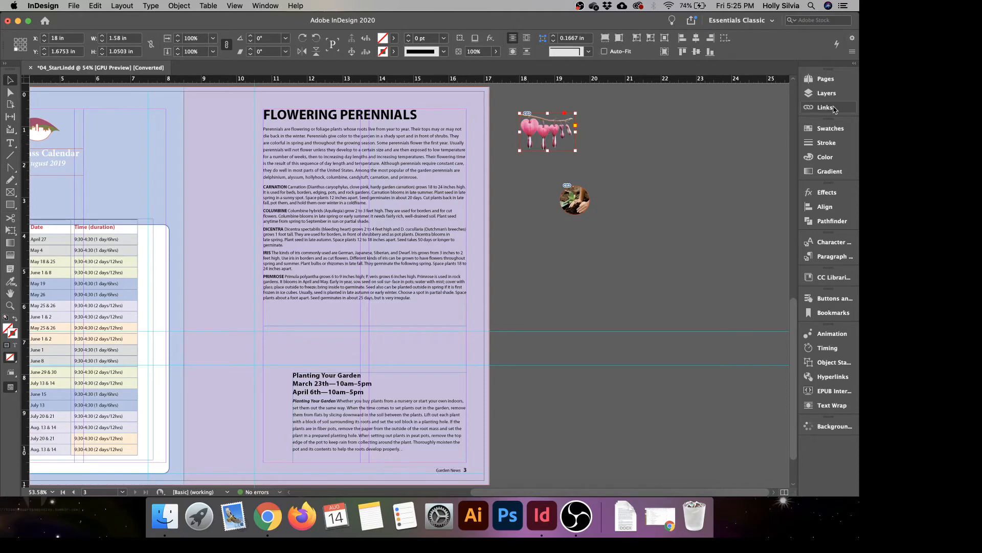
left_click(833, 107)
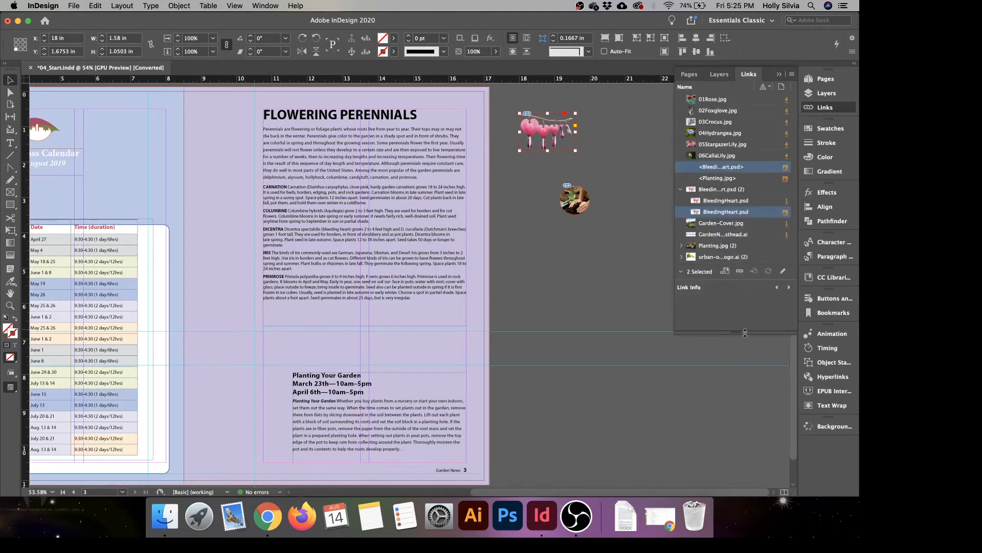
left_click_drag(743, 333, 753, 371)
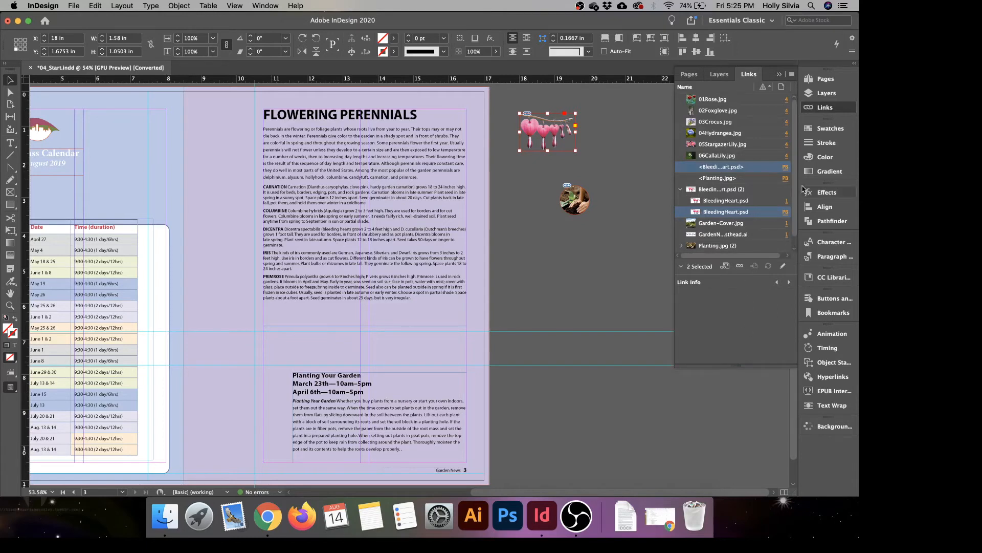
scroll(798, 176, "down", 1)
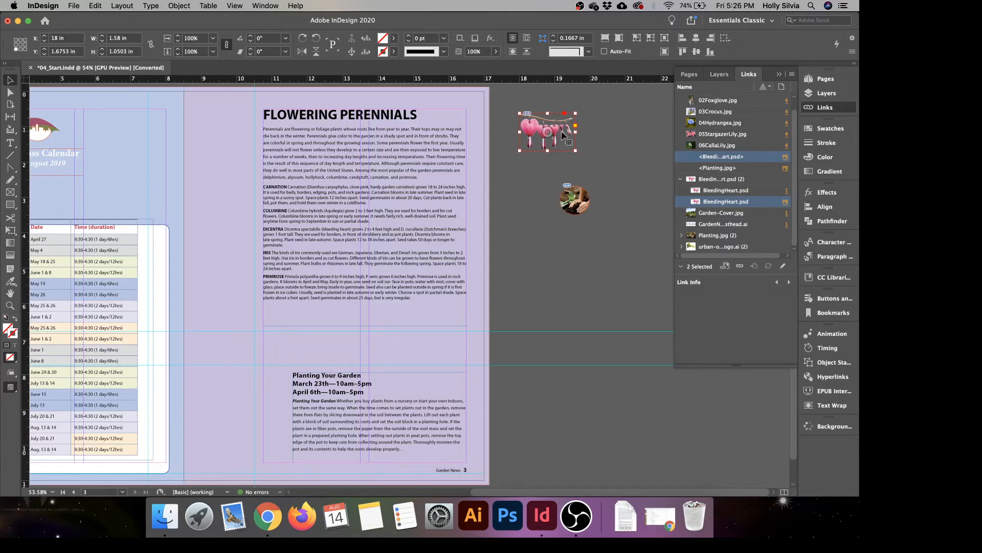
left_click(787, 191)
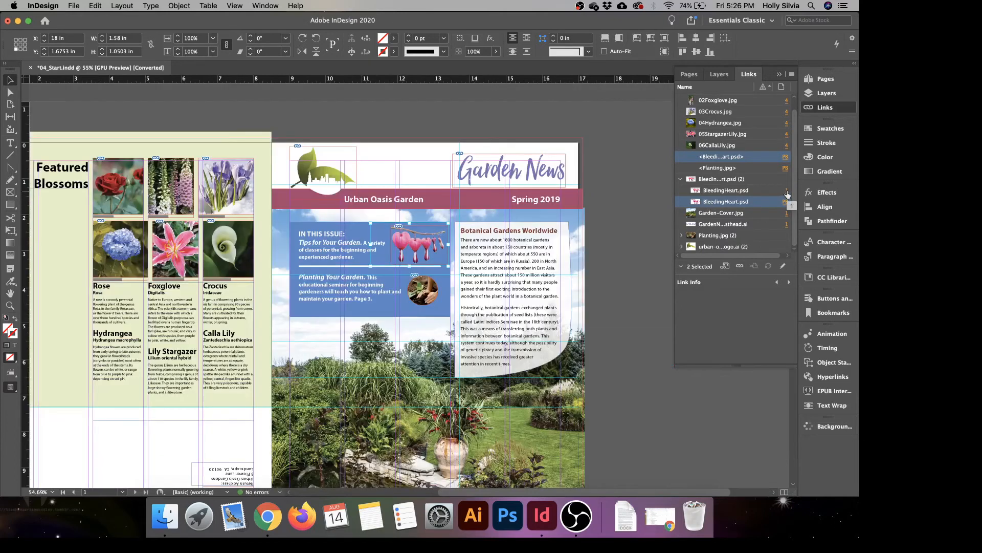
left_click(787, 146)
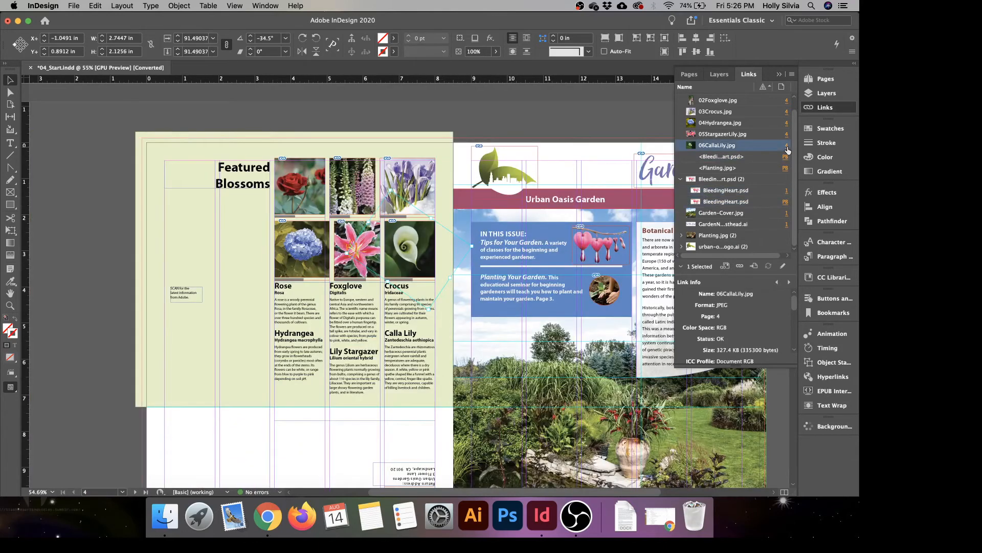
left_click(787, 201)
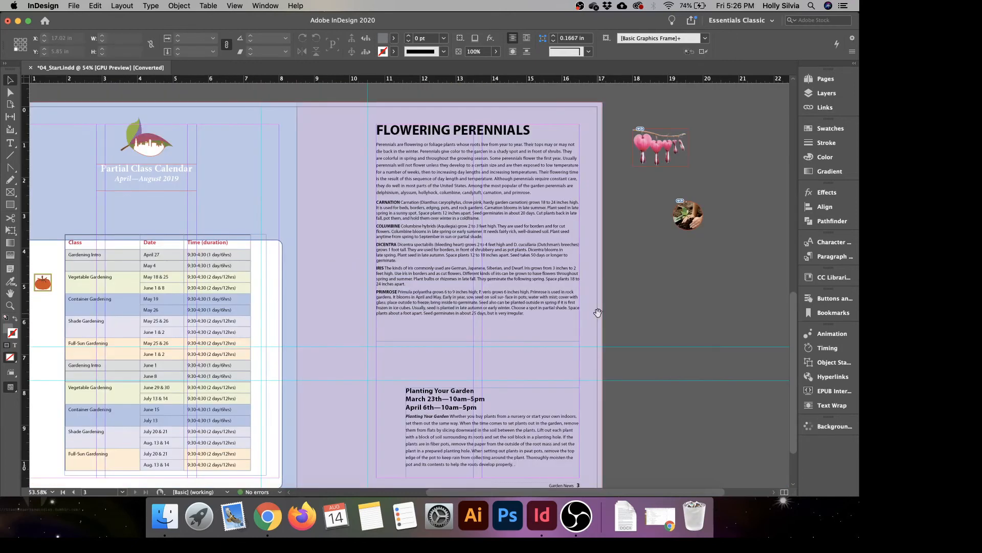
Move the planting image beside the Planting Your Garden heading on page 3, at X 10.3292 in and Y 8.7636 in.
left_click(699, 218)
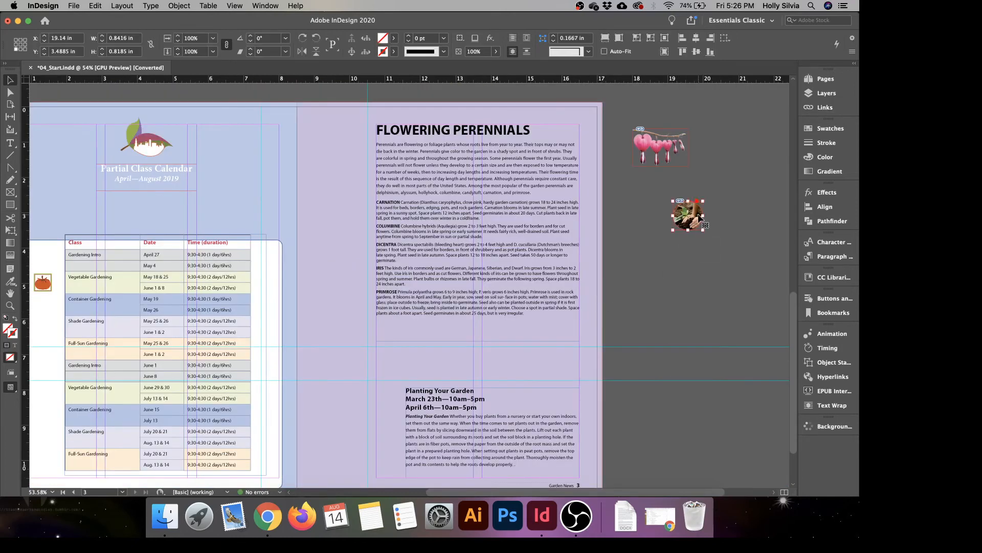
left_click_drag(700, 217, 367, 410)
key("super+equal")
key("super+equal")
key("super+equal")
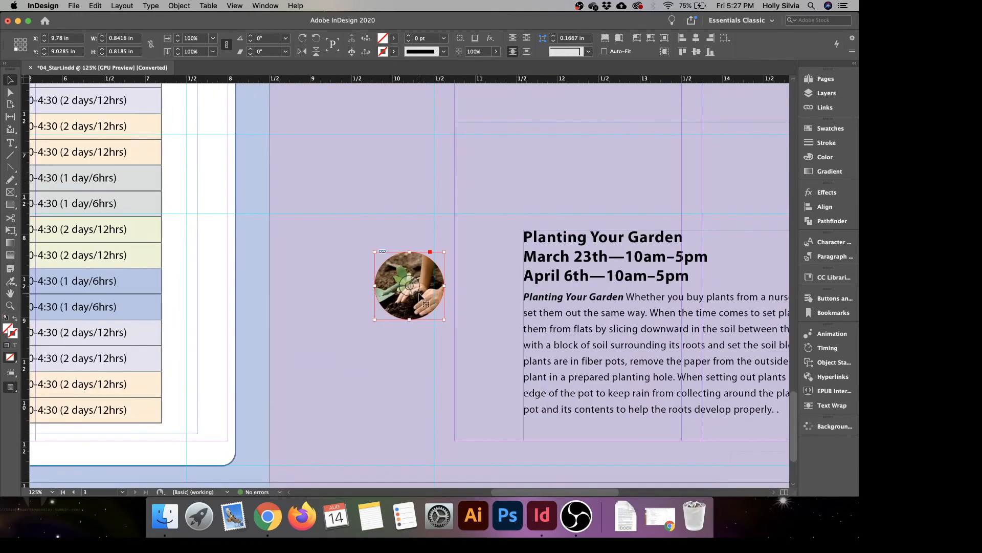
left_click_drag(419, 300, 467, 284)
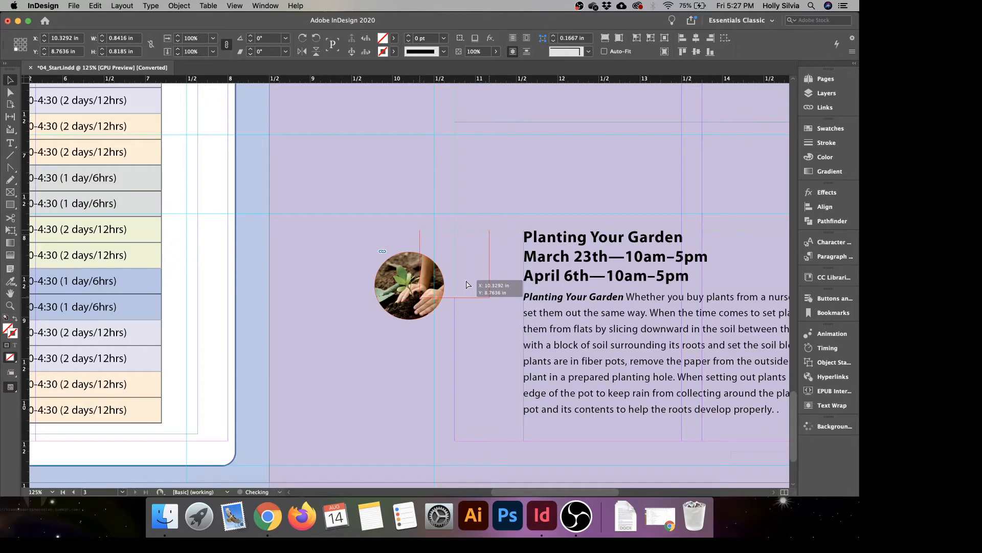
left_click_drag(467, 285, 467, 285)
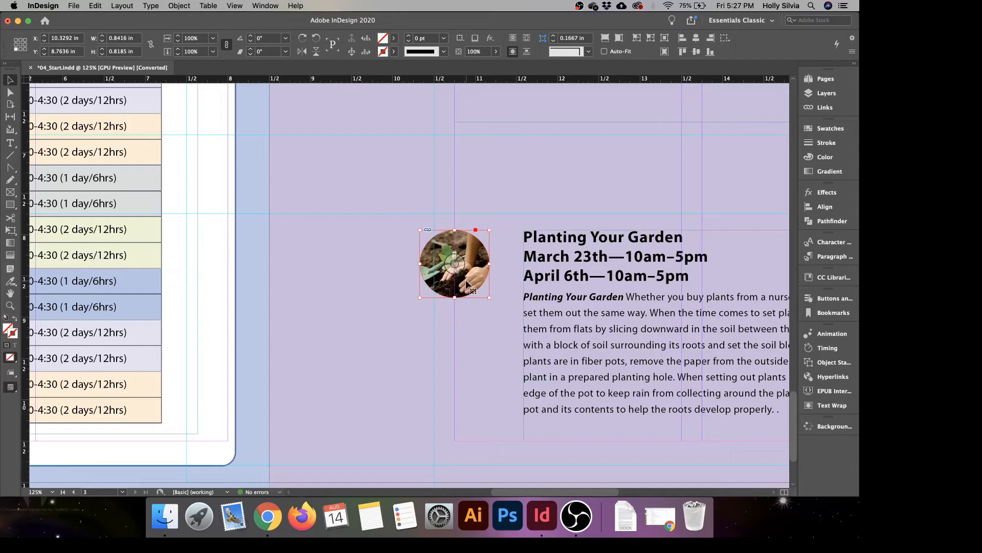
Apply a [Paper] stroke colour to the original round planting image on page 1.
left_click(824, 79)
double_click(745, 147)
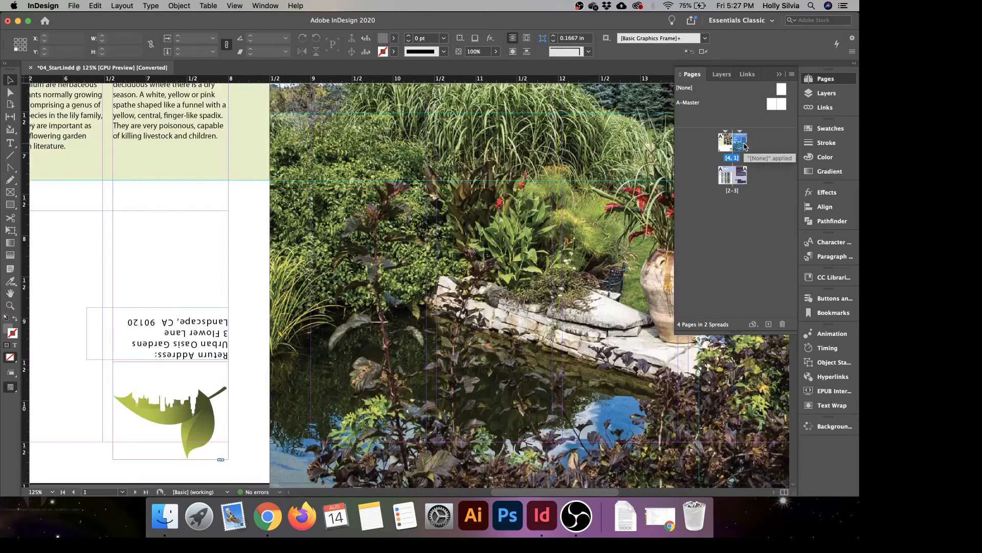
scroll(577, 186, "up", 3)
scroll(577, 185, "right", 2)
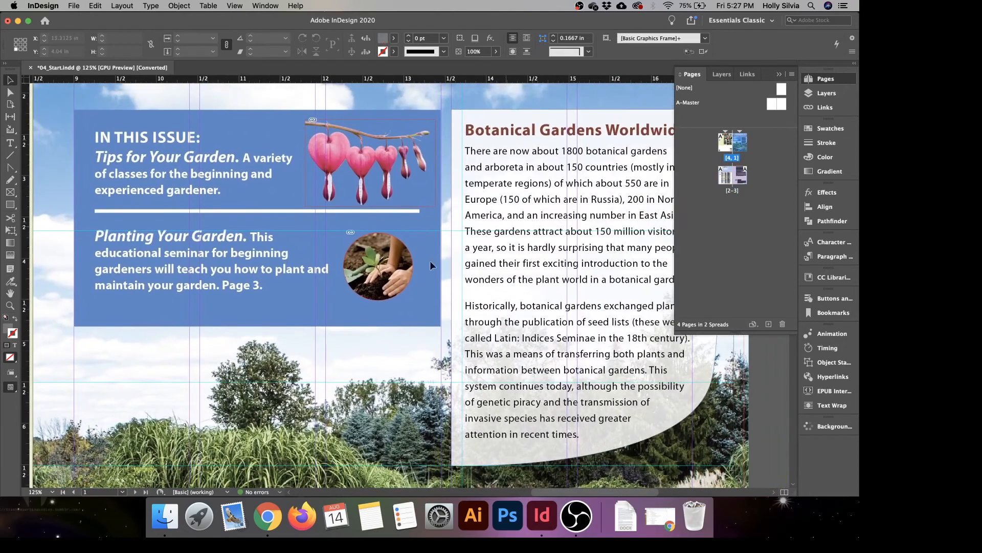
left_click(401, 266)
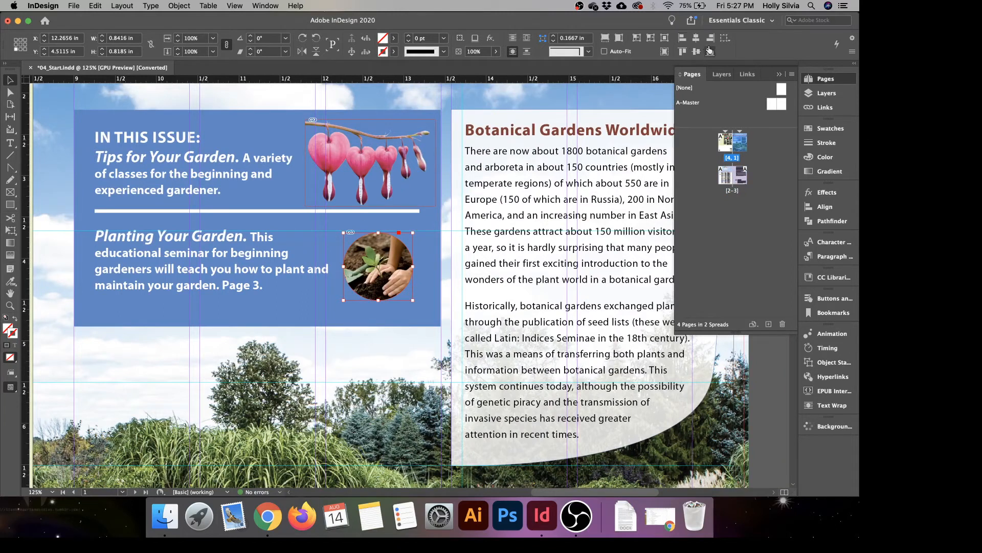
left_click(755, 21)
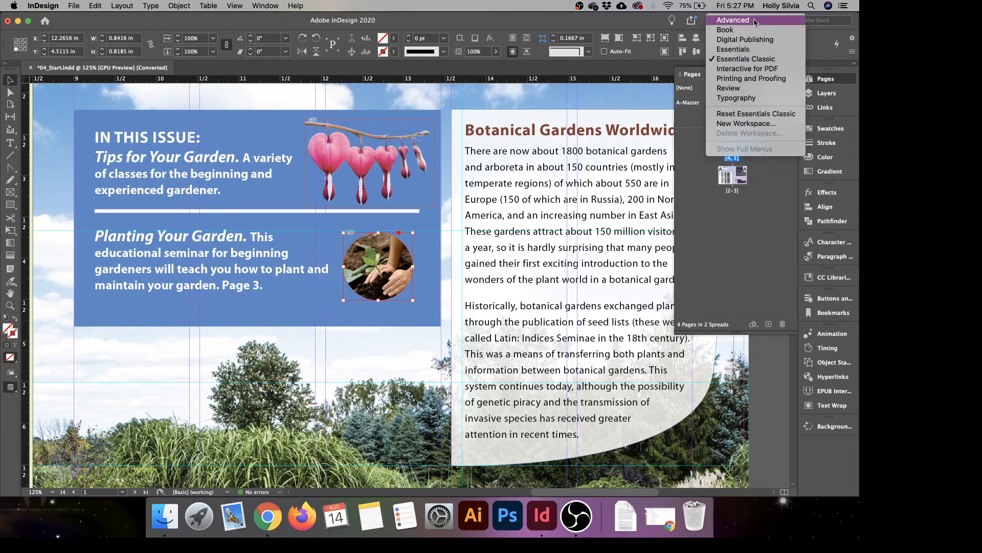
left_click(745, 61)
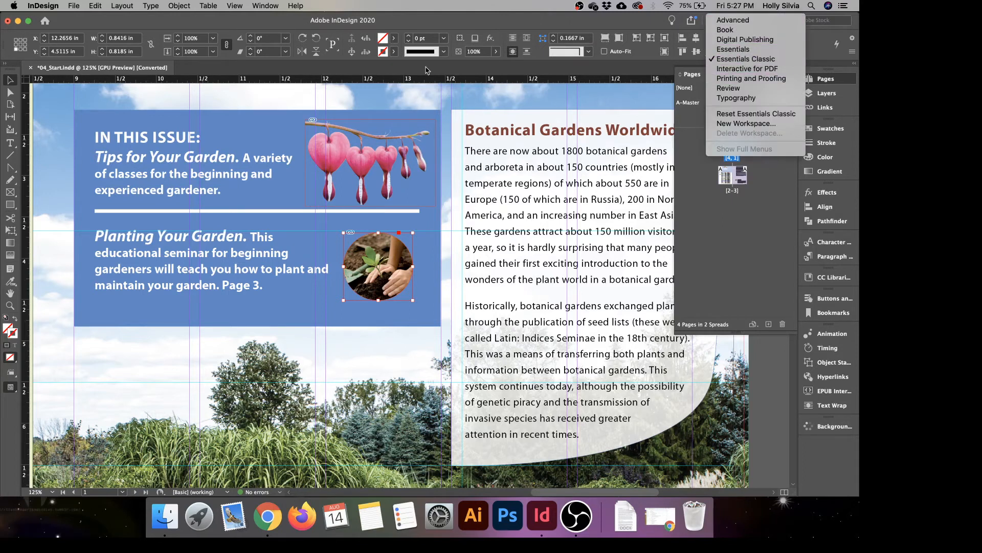
left_click(395, 53)
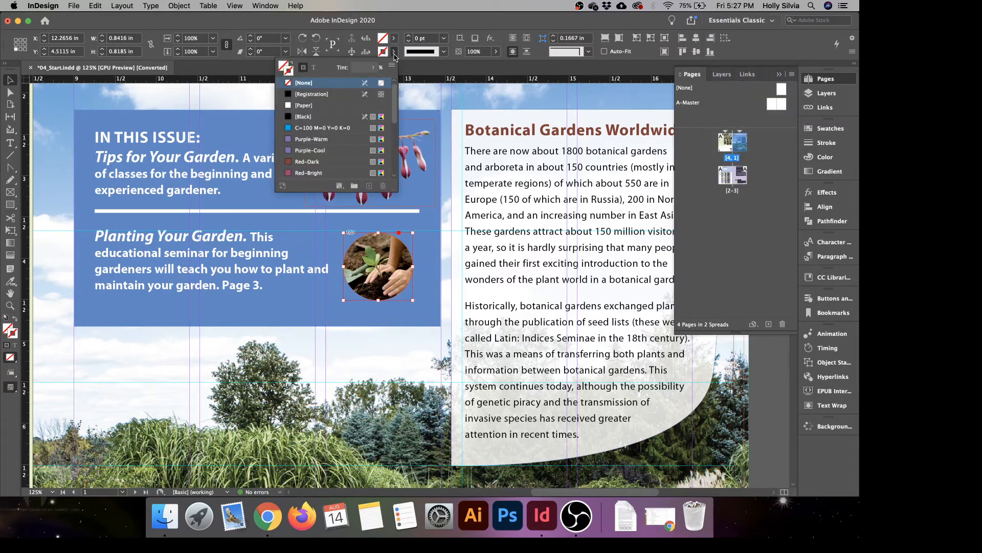
left_click(303, 106)
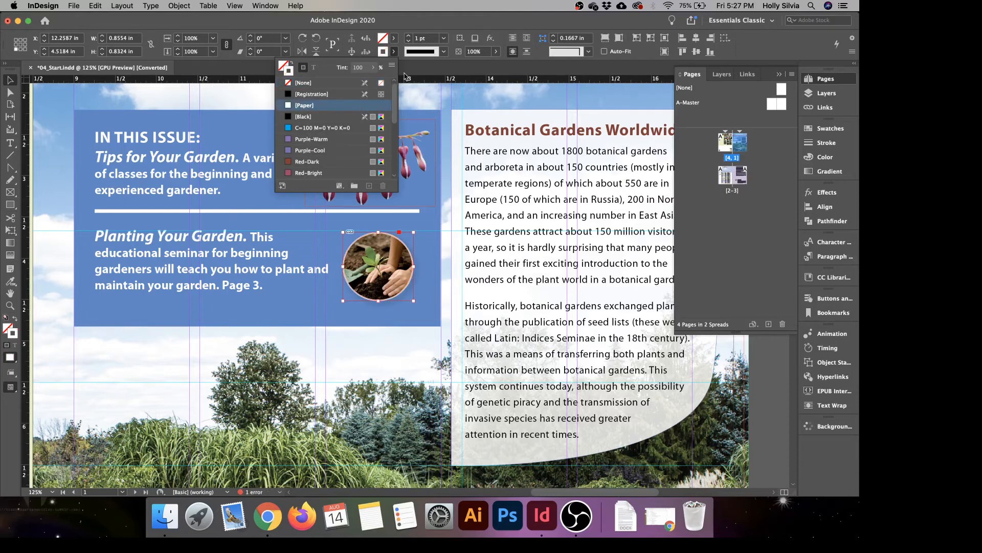
Increase the stroke weight of the original planting image to 5 pt.
left_click(409, 37)
left_click(409, 38)
left_click(409, 37)
left_click(410, 37)
left_click(409, 38)
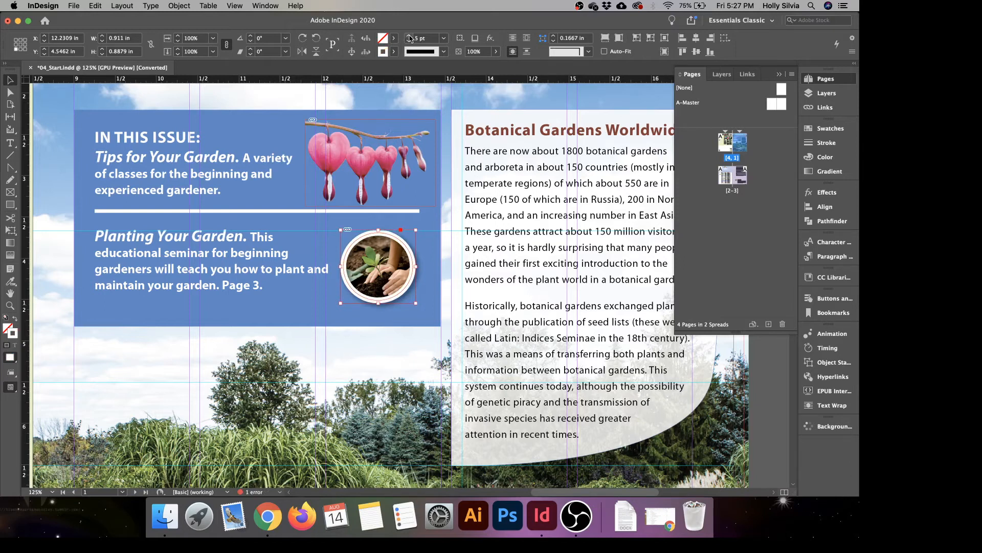
Update the modified link of the planting image beside the Planting Your Garden text on page 3.
double_click(740, 184)
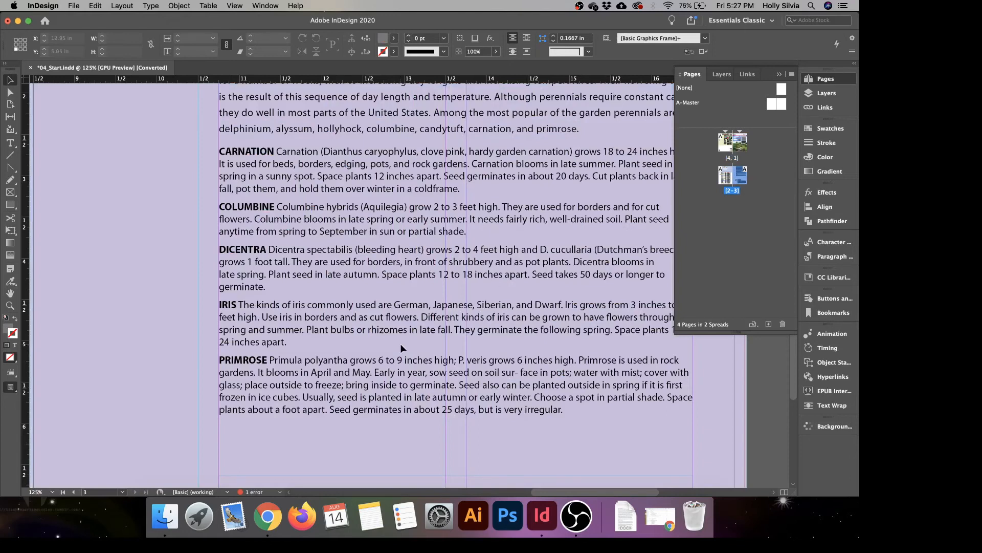
scroll(400, 343, "down", 10)
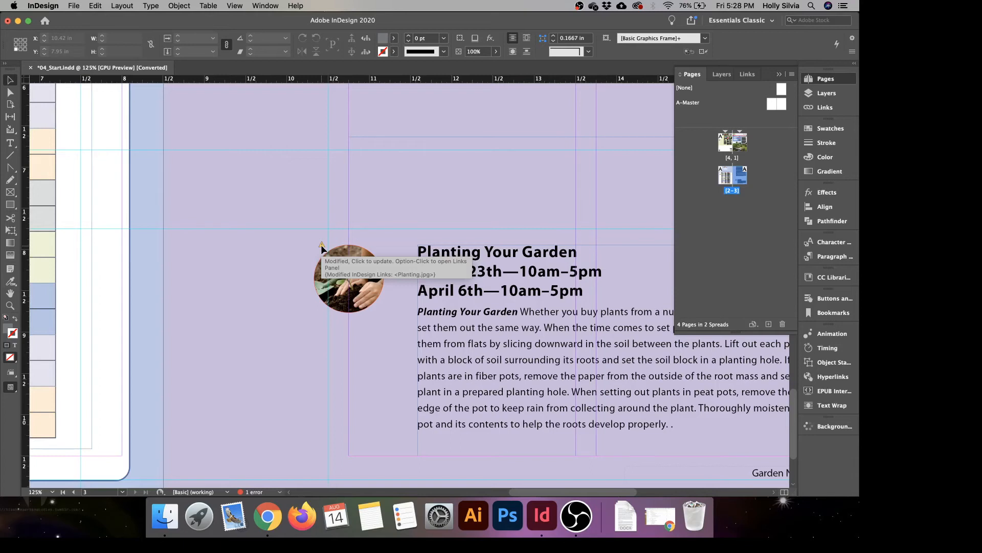
left_click(321, 244)
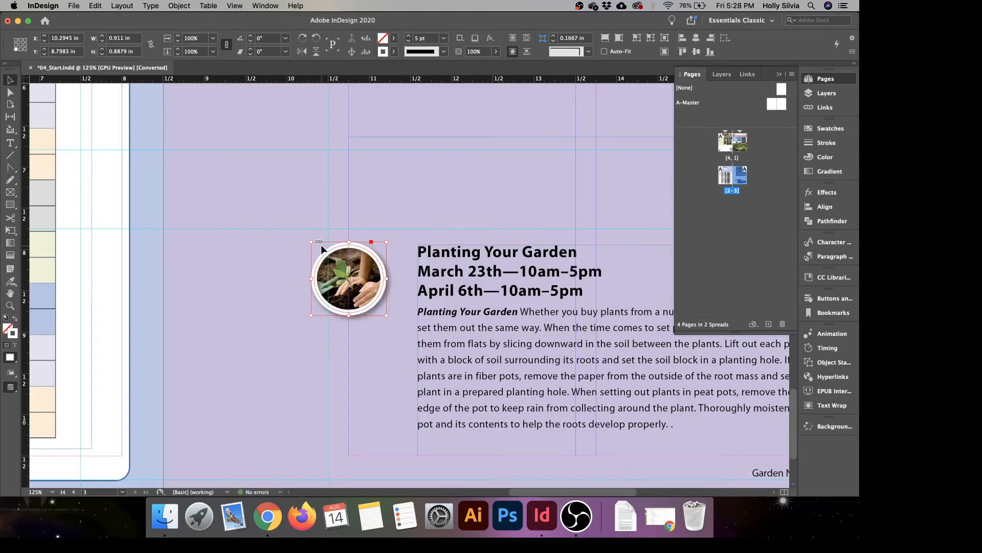
Replace the bleeding heart image in the In This Issue box on page 1 with BleedingHeart-new.psd from the Links folder.
left_click(740, 145)
double_click(740, 146)
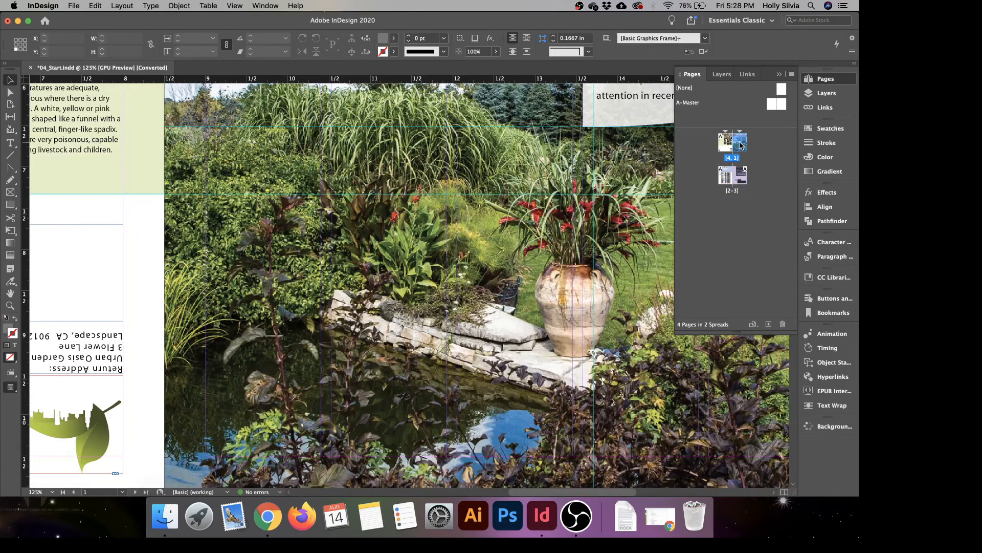
scroll(503, 202, "up", 5)
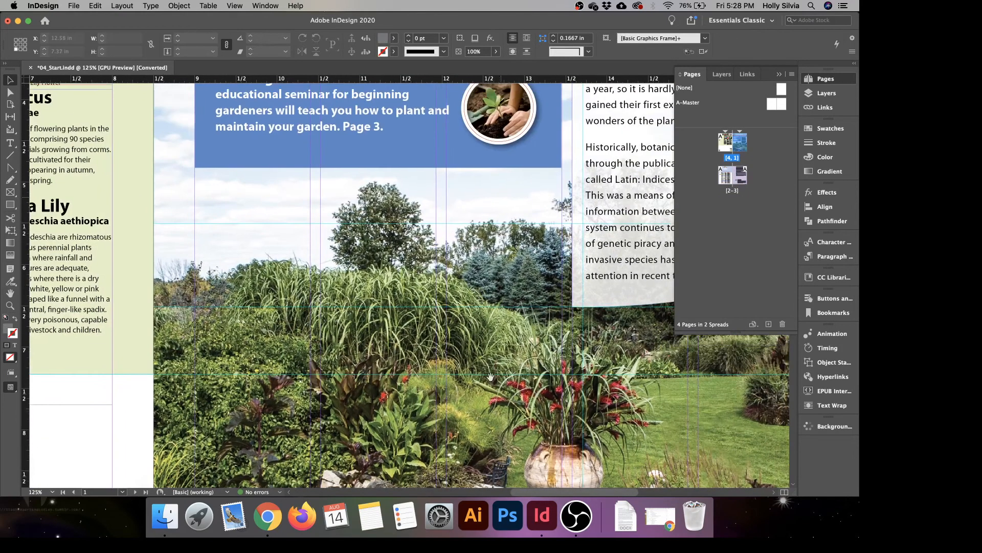
scroll(471, 368, "up", 4)
scroll(470, 368, "right", 2)
scroll(470, 368, "up", 2)
scroll(470, 368, "right", 1)
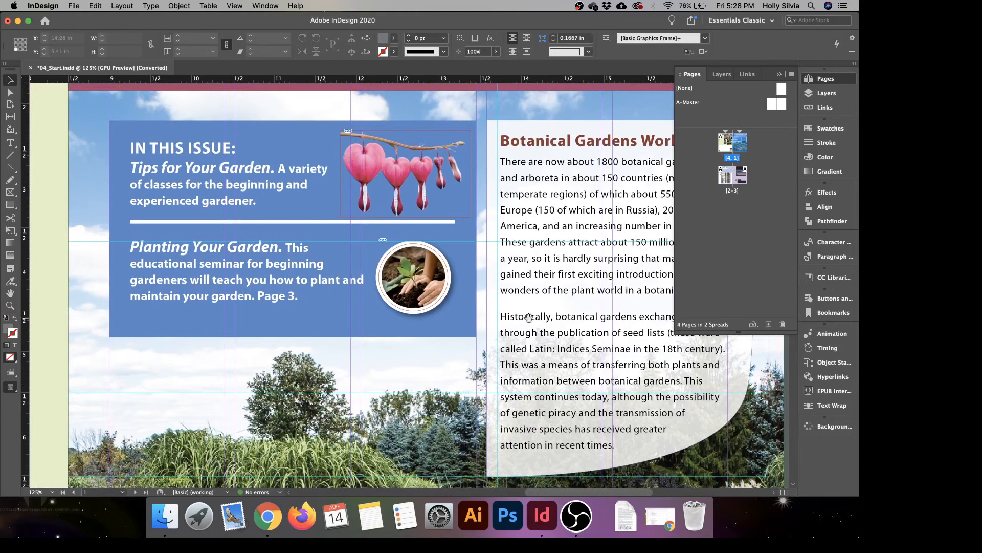
scroll(529, 322, "up", 3)
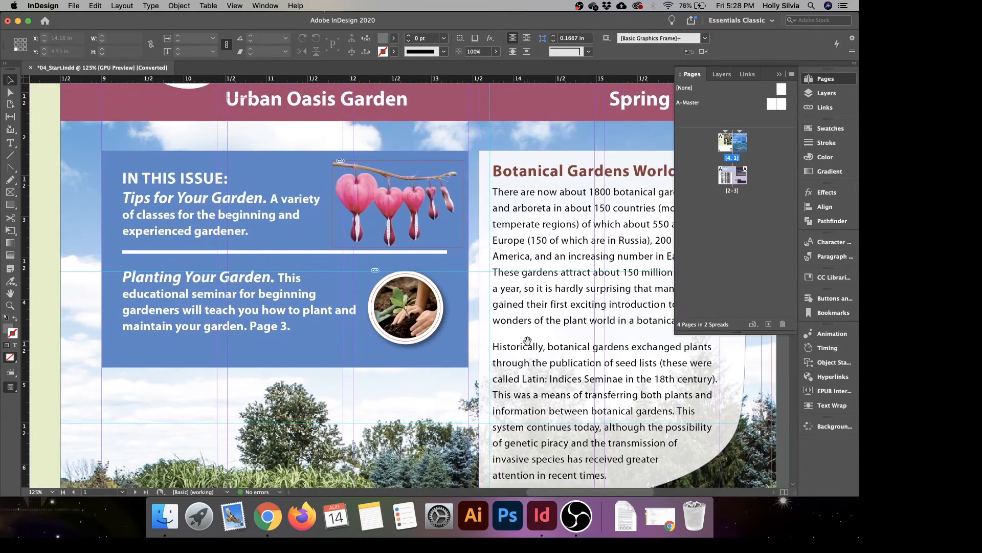
left_click(432, 189)
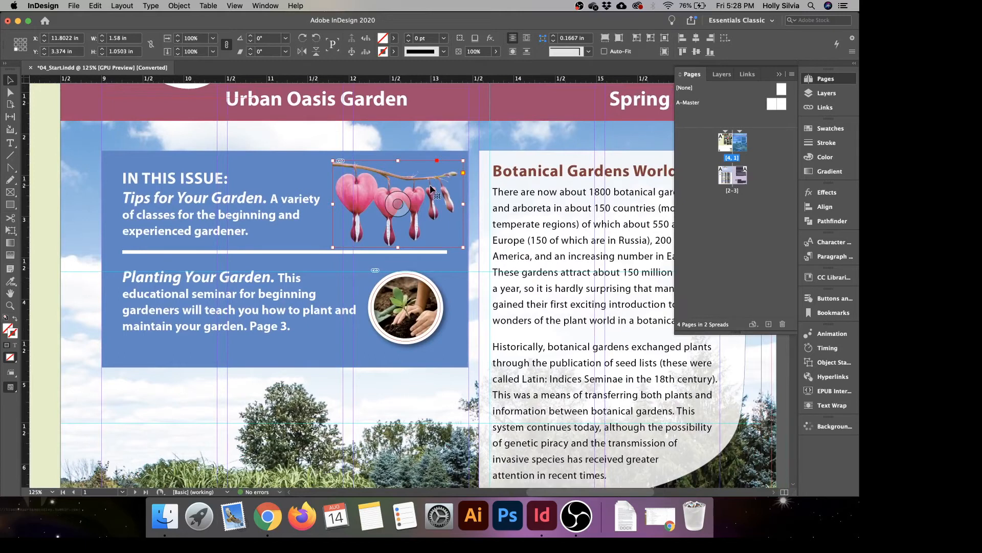
left_click(74, 6)
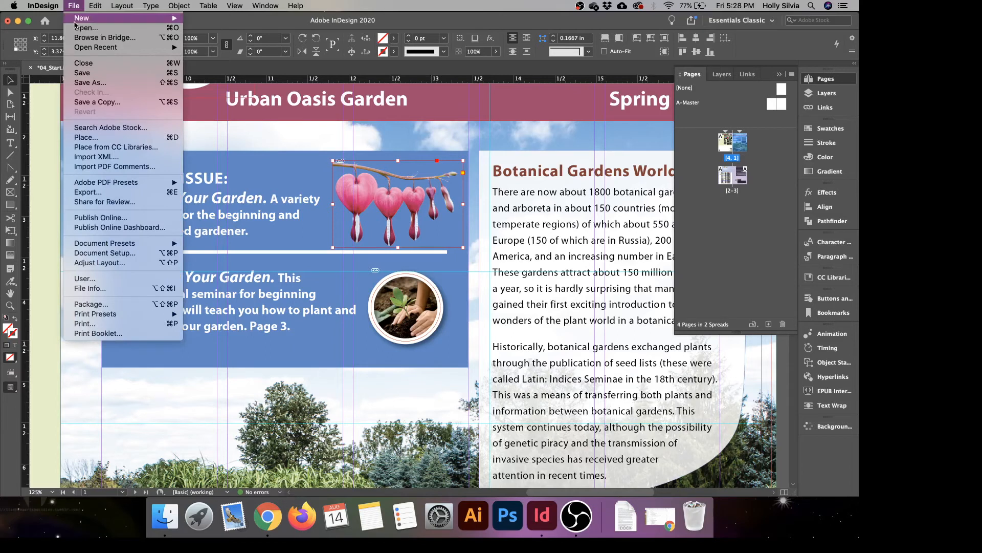
left_click(76, 137)
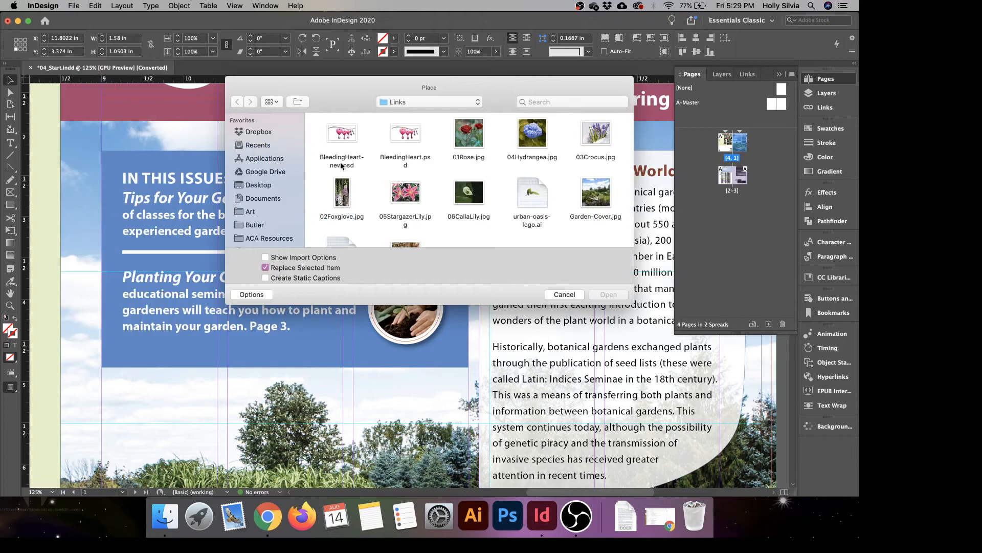
left_click(335, 134)
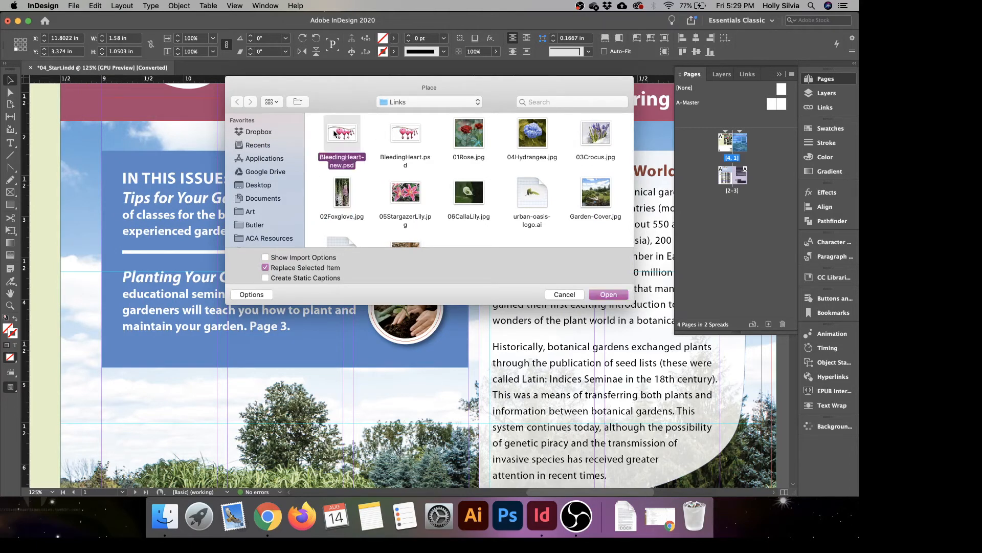
left_click(608, 294)
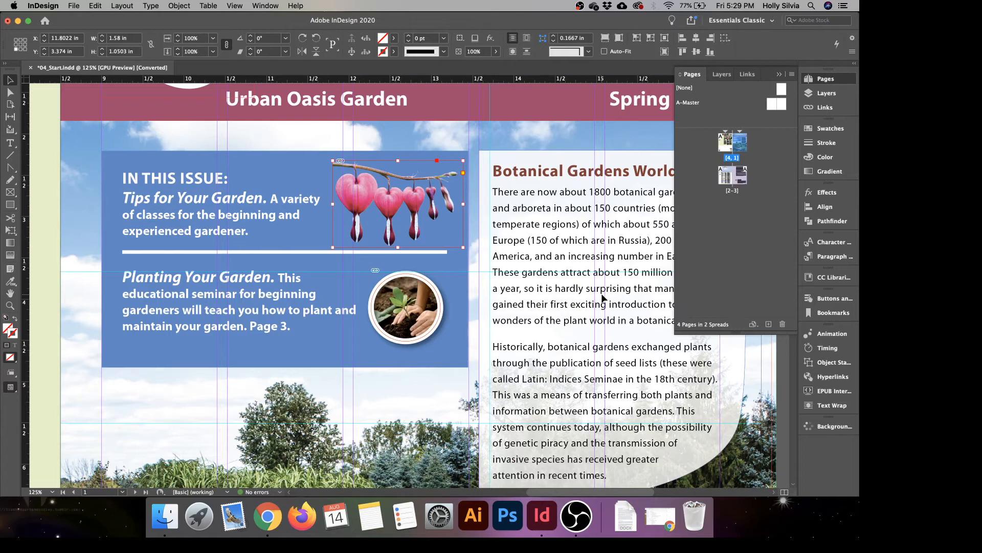
Update the modified link of the bleeding heart copy on the pasteboard beside page 3.
double_click(744, 177)
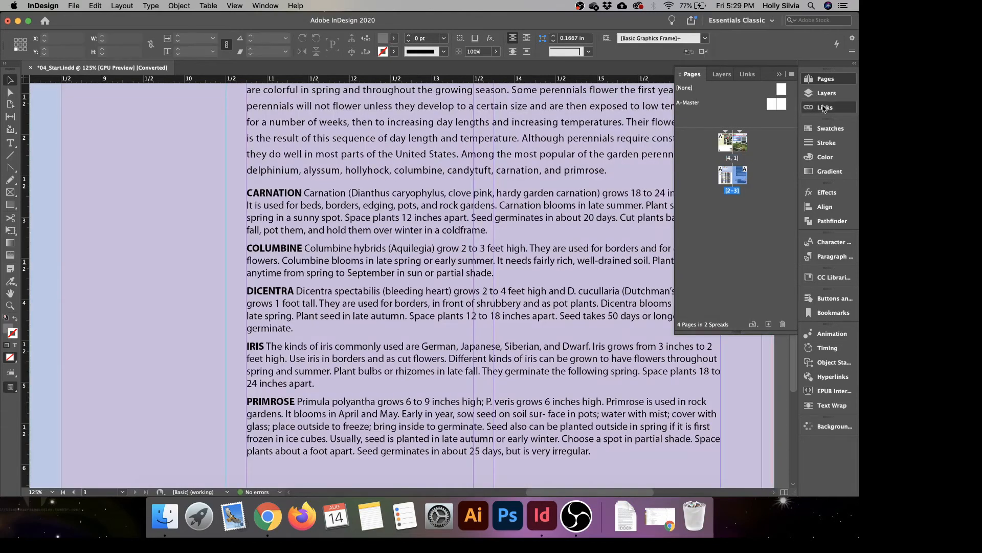
left_click(824, 108)
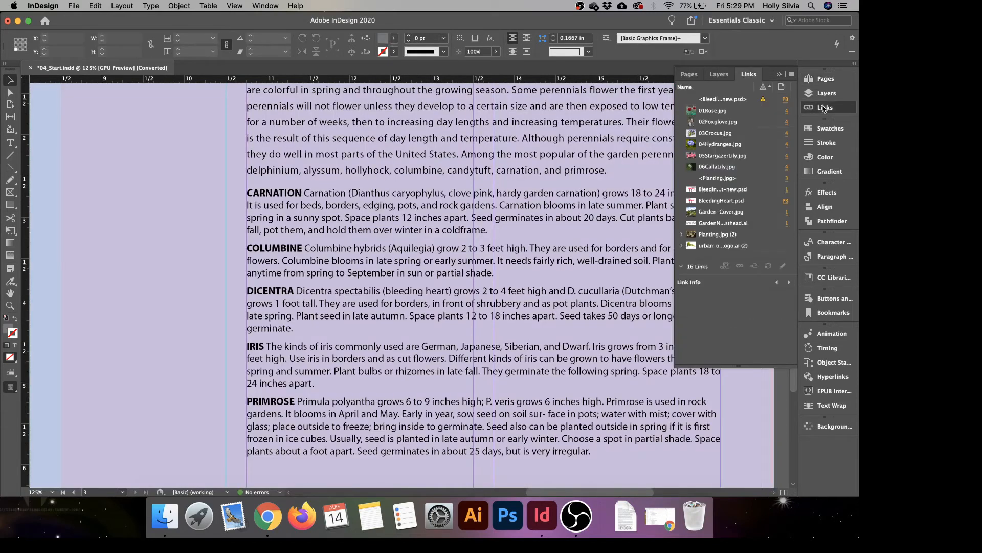
left_click(785, 200)
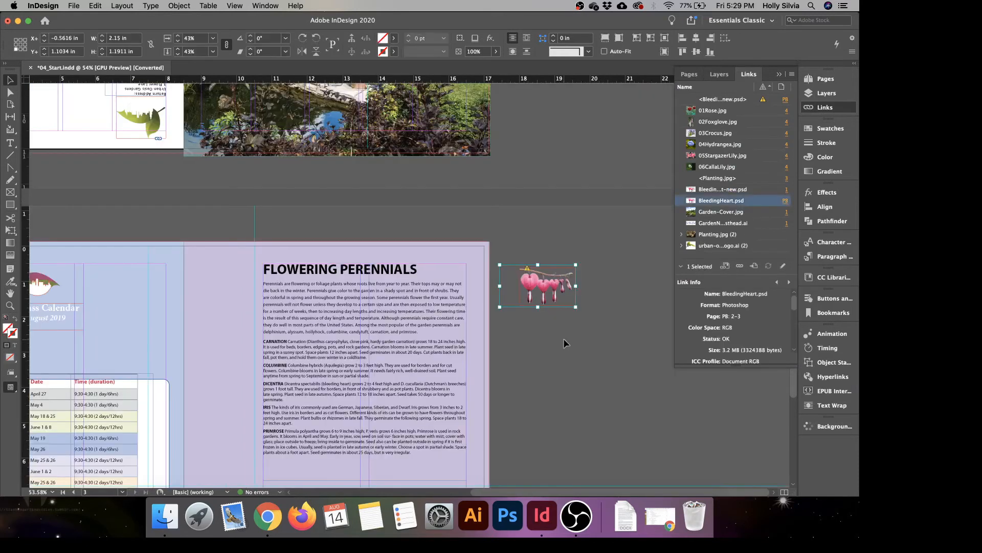
scroll(563, 338, "down", 1)
scroll(564, 339, "down", 2)
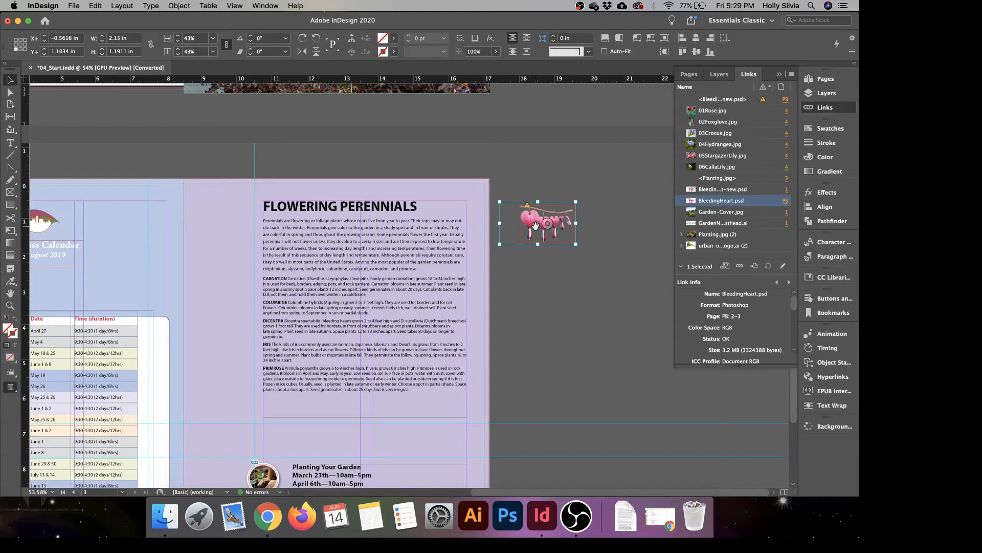
left_click(603, 170)
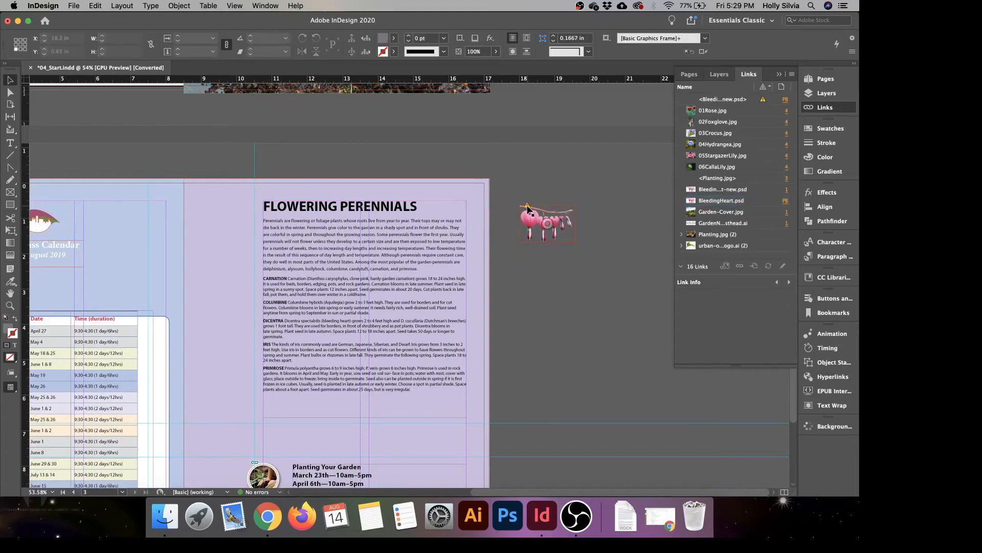
left_click(527, 205)
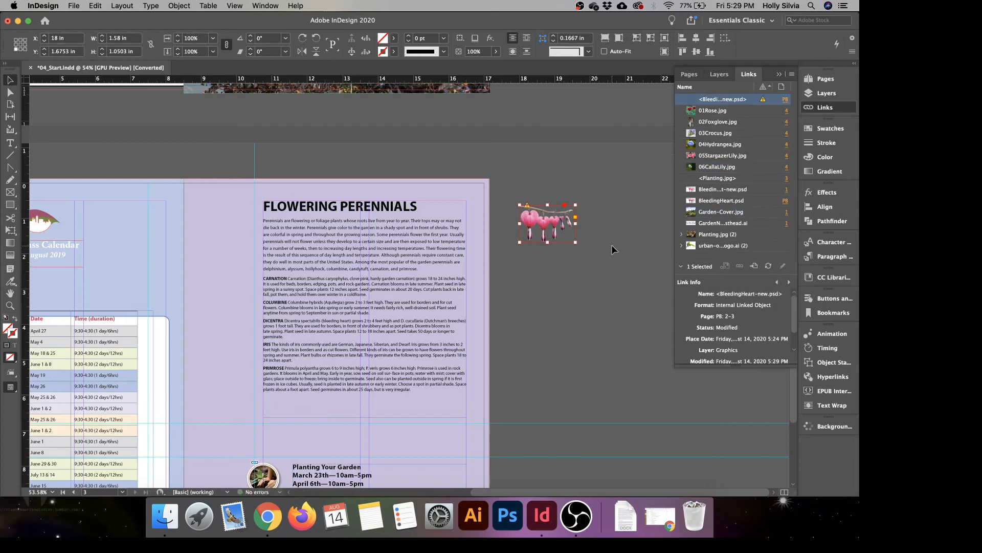
left_click(766, 265)
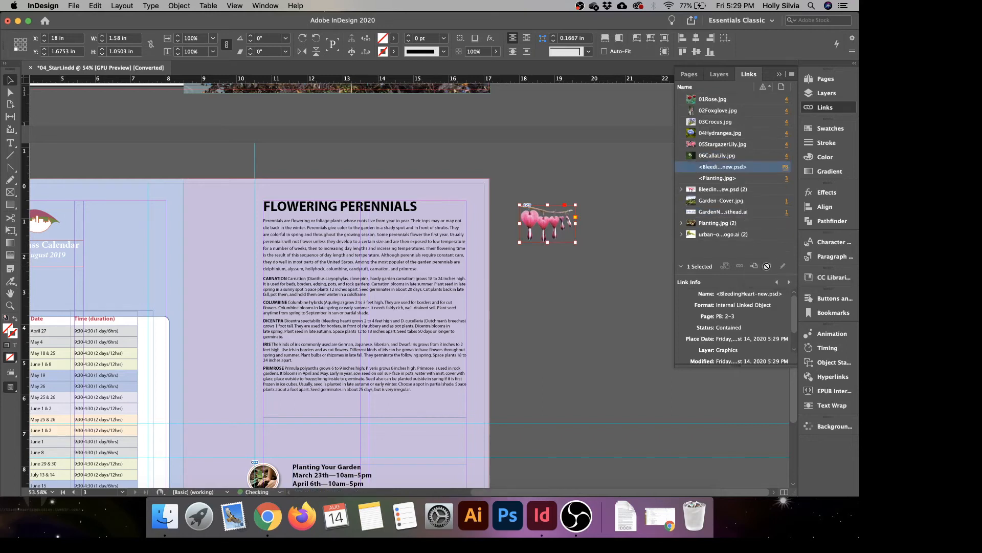
left_click(601, 278)
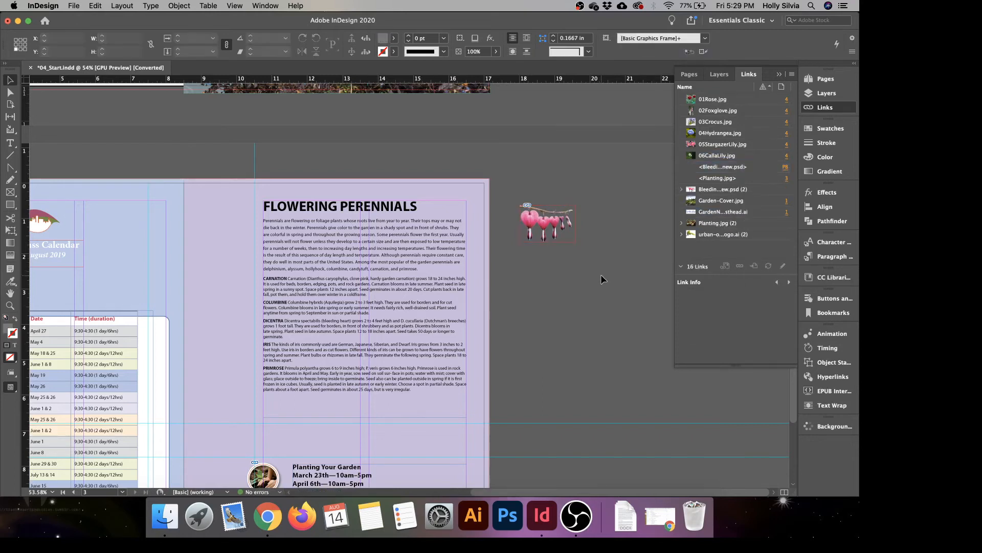
Move the bleeding heart copy from the pasteboard onto page 3, overlapping the Flowering Perennials text's left edge at about X 9.71 in and Y 3.2 in.
left_click(564, 231)
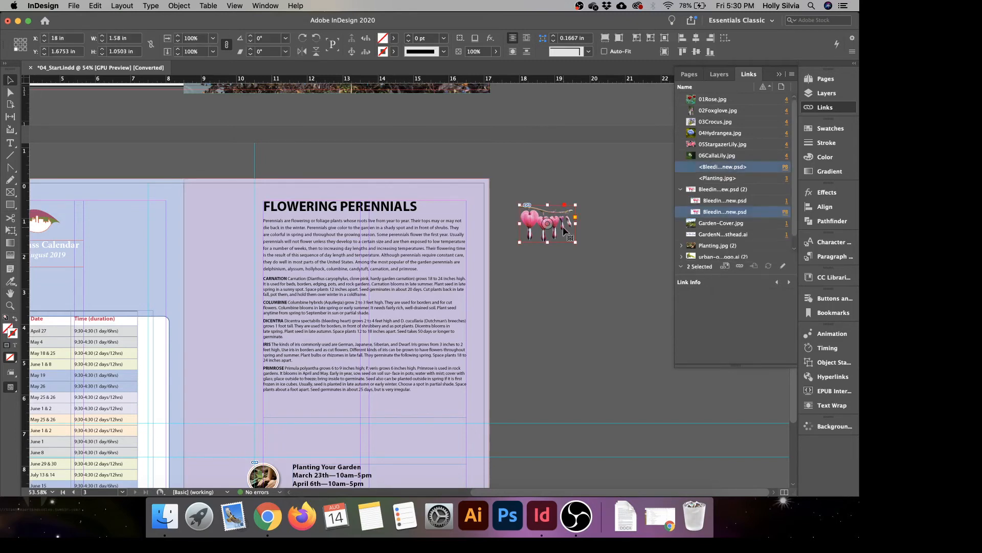
key("super+1")
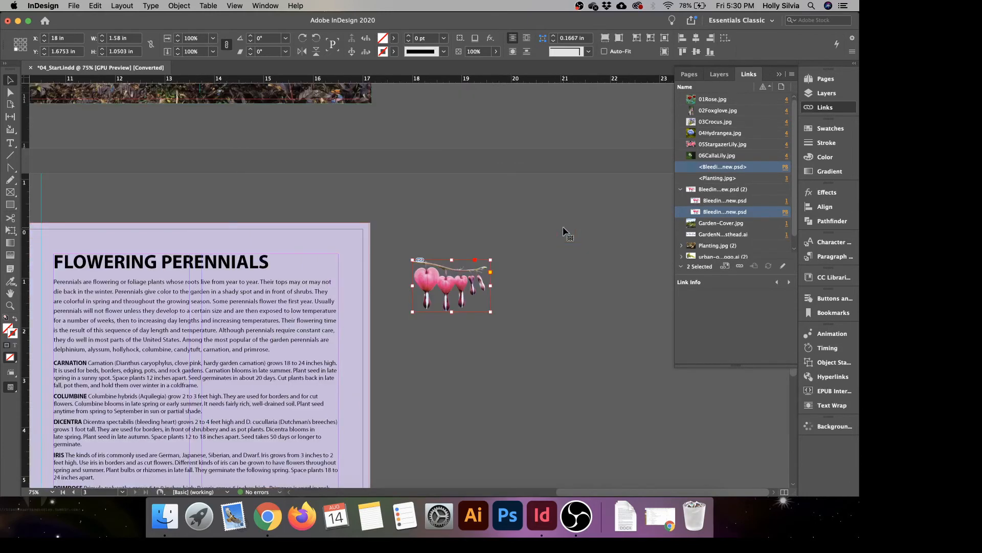
scroll(415, 340, "left", 10)
scroll(415, 340, "down", 7)
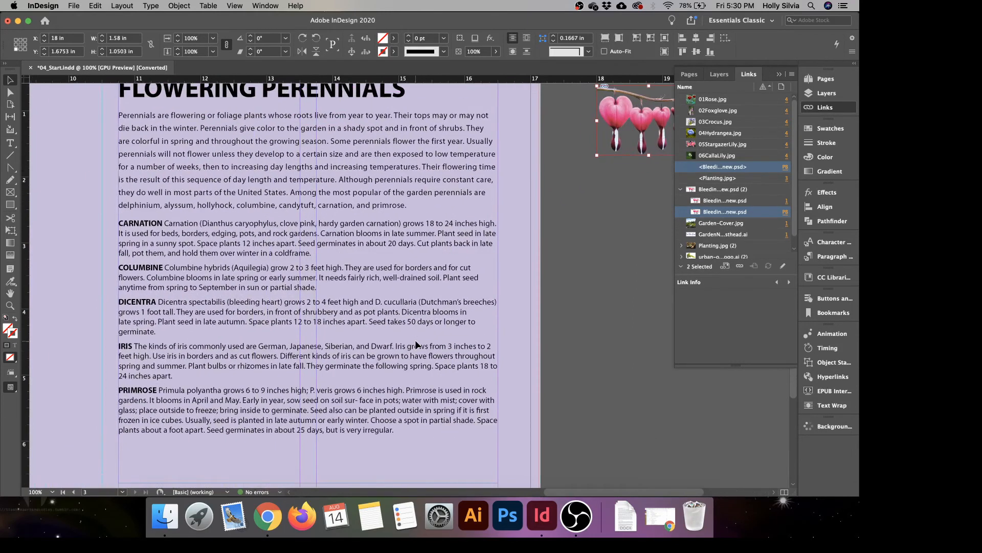
key("super+minus")
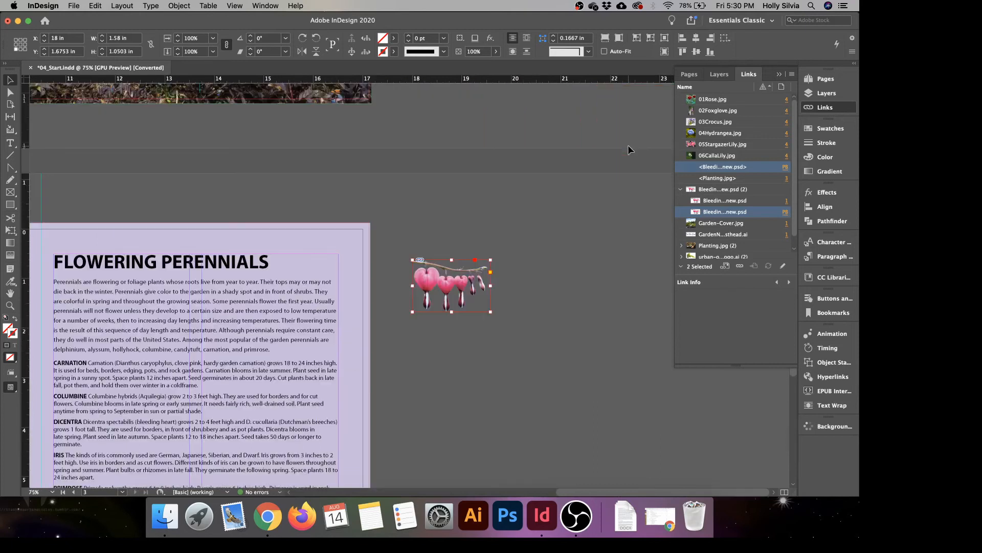
scroll(380, 306, "left", 5)
scroll(380, 306, "down", 5)
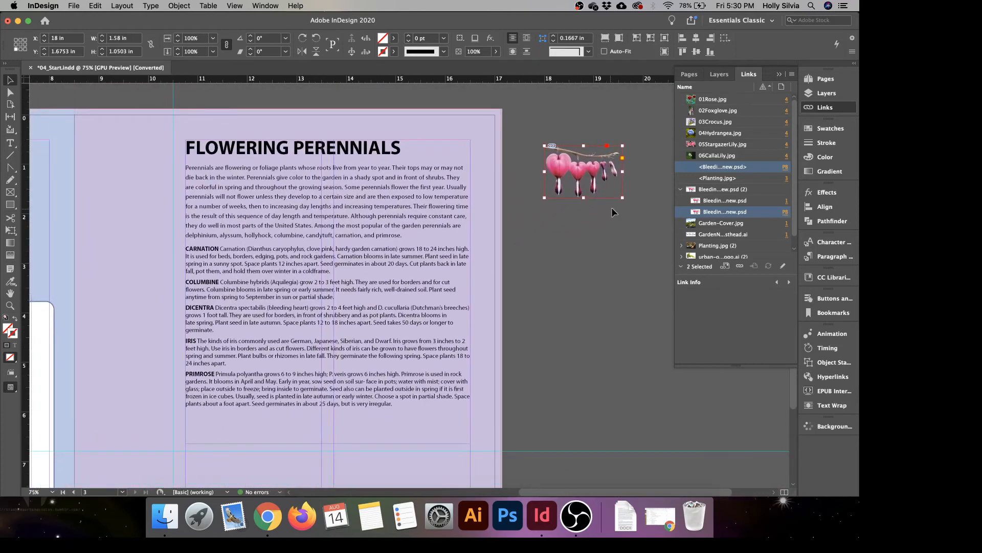
left_click_drag(614, 175, 196, 274)
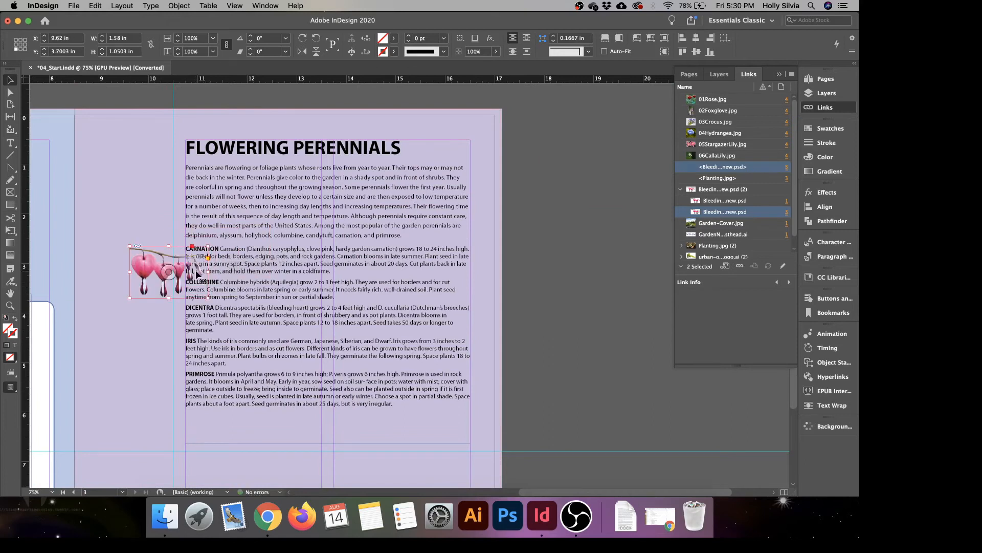
left_click_drag(149, 273, 158, 259)
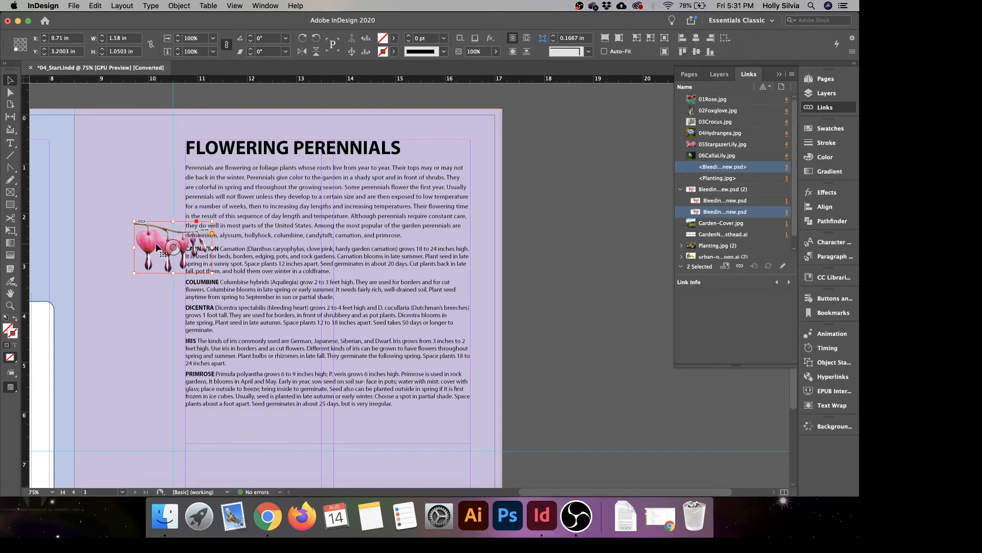
Scale the bleeding heart copy to 175% in both directions and move it down to about X 9.64 in and Y 3.963 in.
right_click(157, 246)
mouse_move(207, 239)
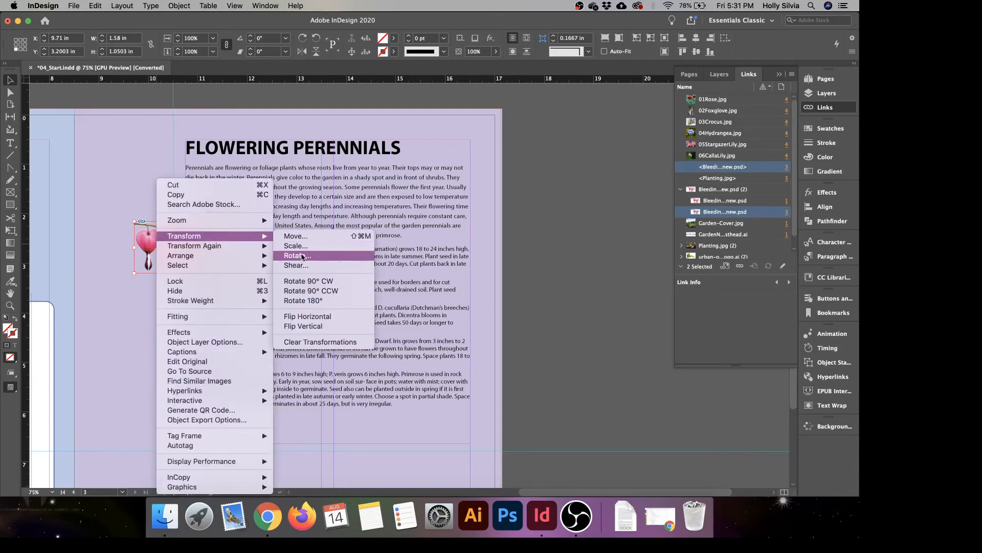
left_click(333, 247)
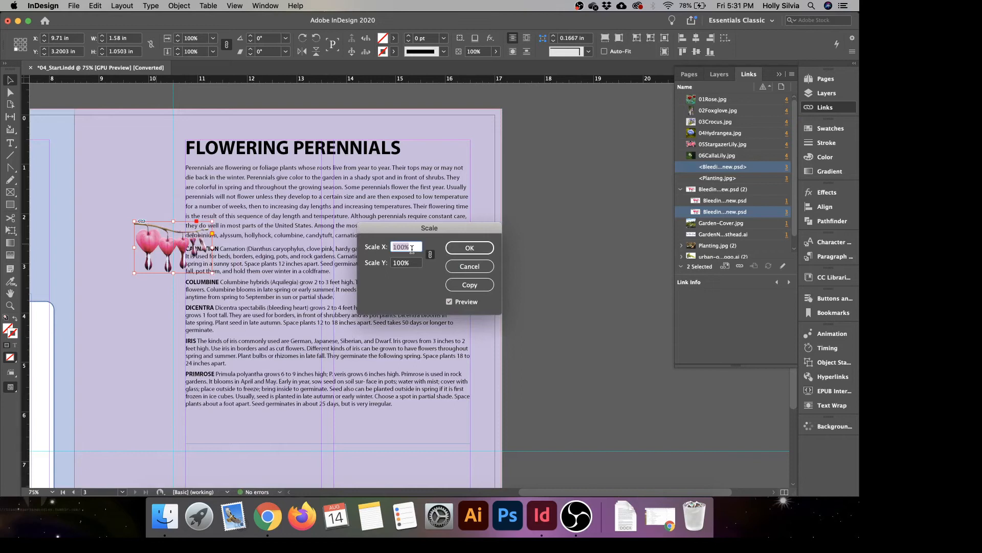
type("175")
left_click(416, 263)
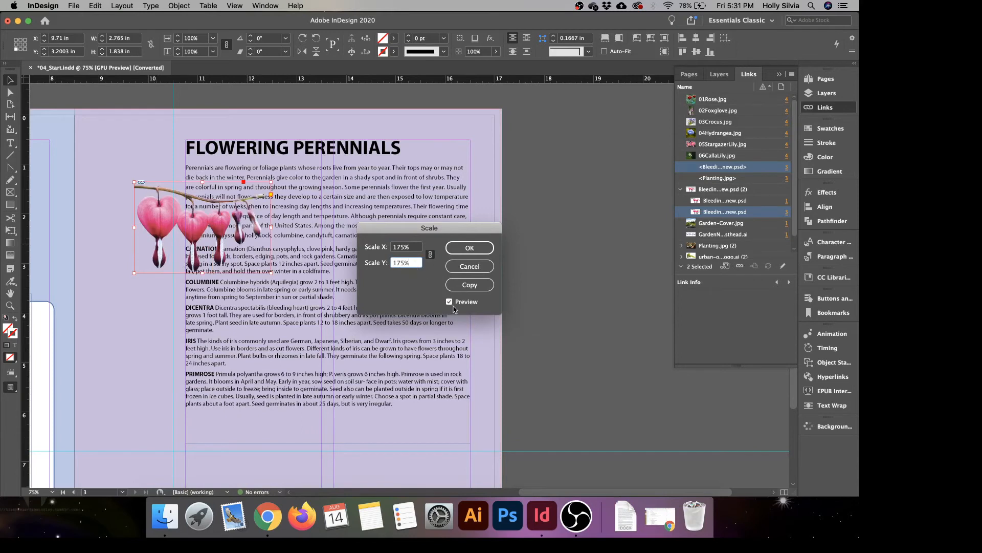
left_click(470, 248)
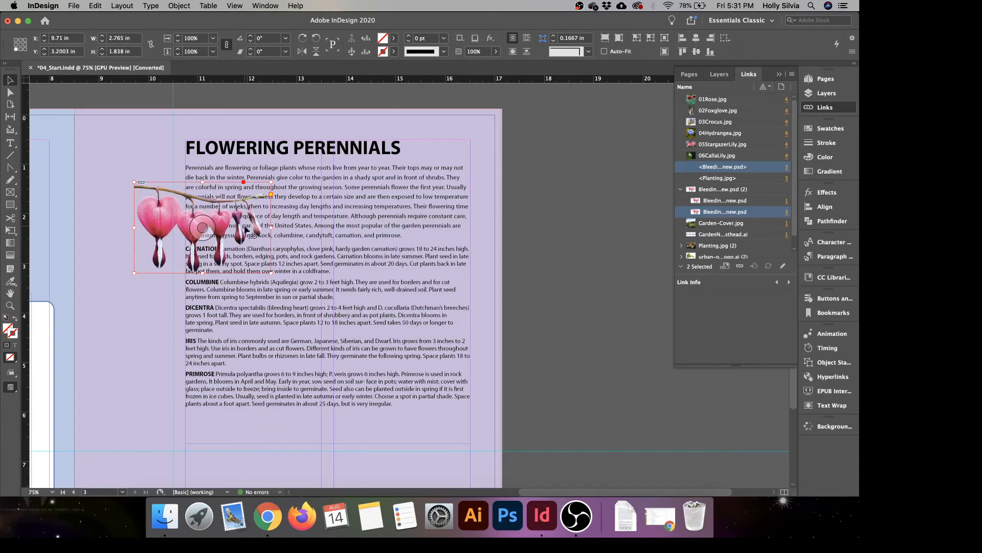
left_click_drag(160, 212, 157, 250)
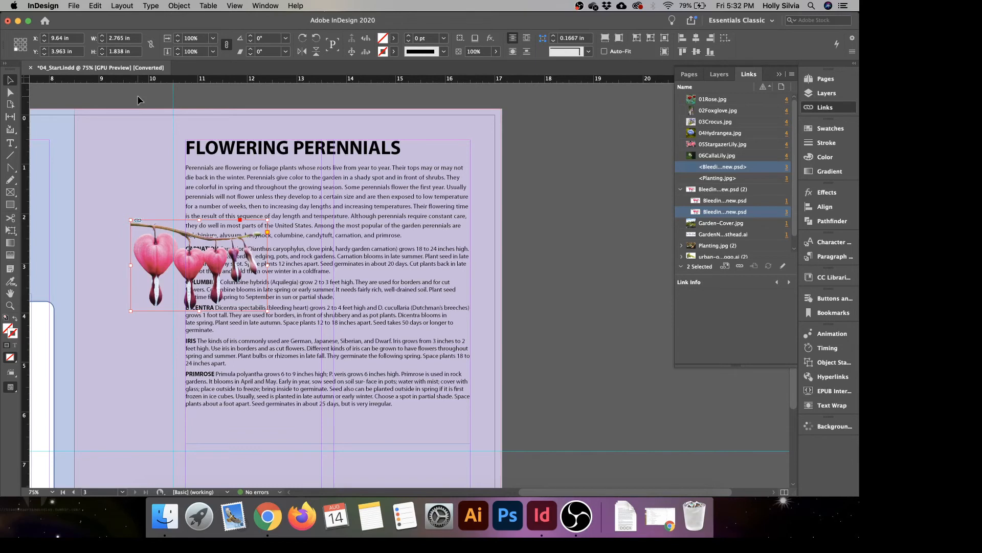
Wrap the Flowering Perennials text around the bounding box of the bleeding heart frame.
left_click(259, 7)
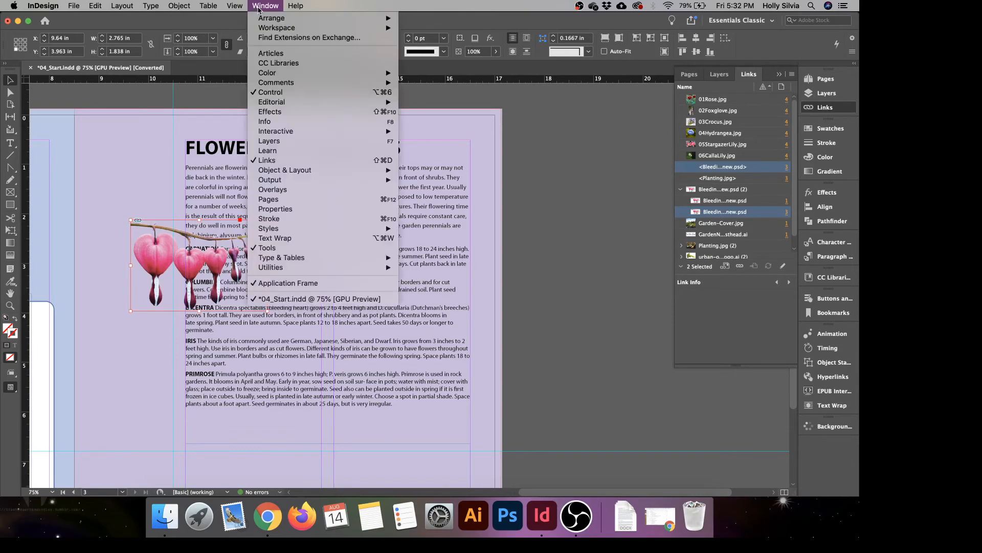
left_click(276, 239)
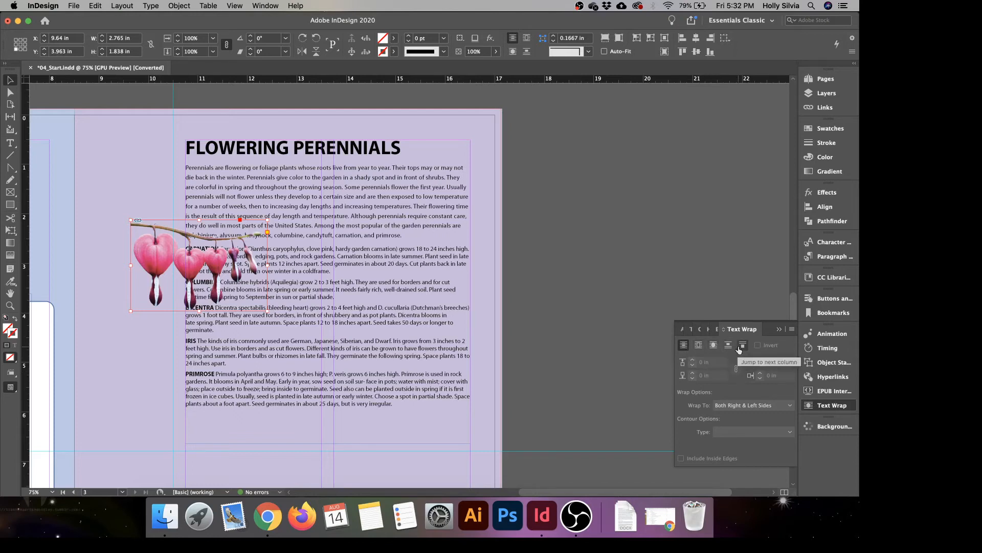
left_click(695, 345)
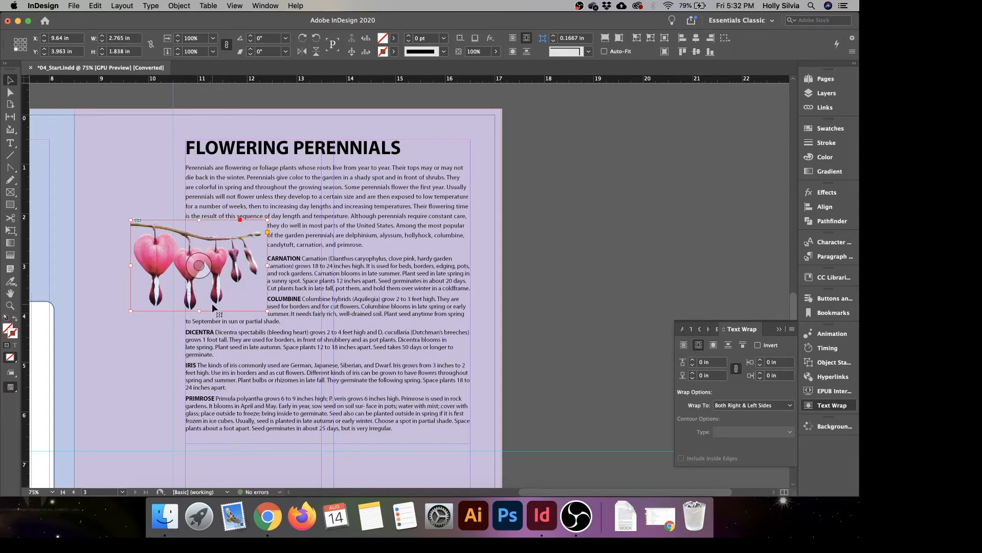
left_click(665, 252)
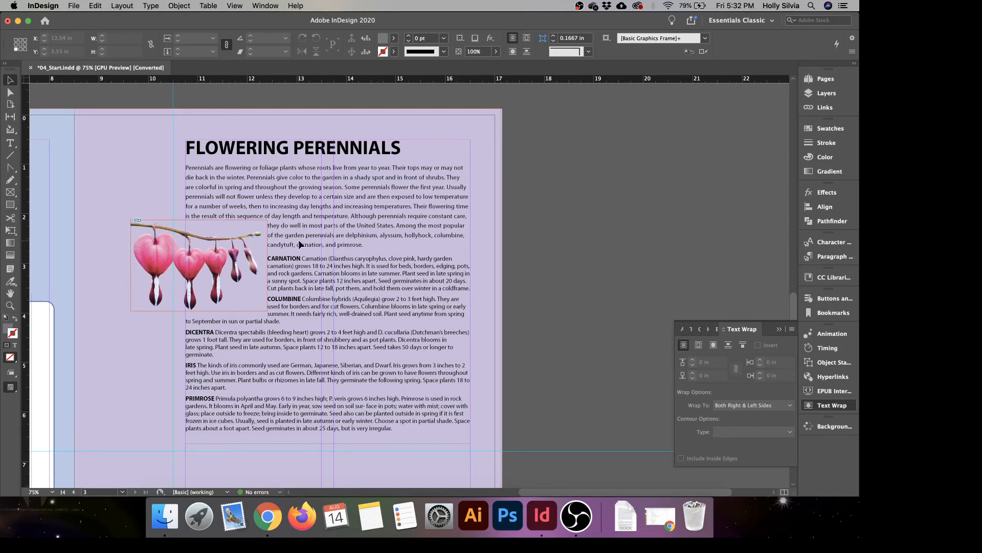
Wrap the Flowering Perennials text around the bleeding heart image's object shape, using its alpha channel as the contour.
left_click(231, 266)
left_click(712, 346)
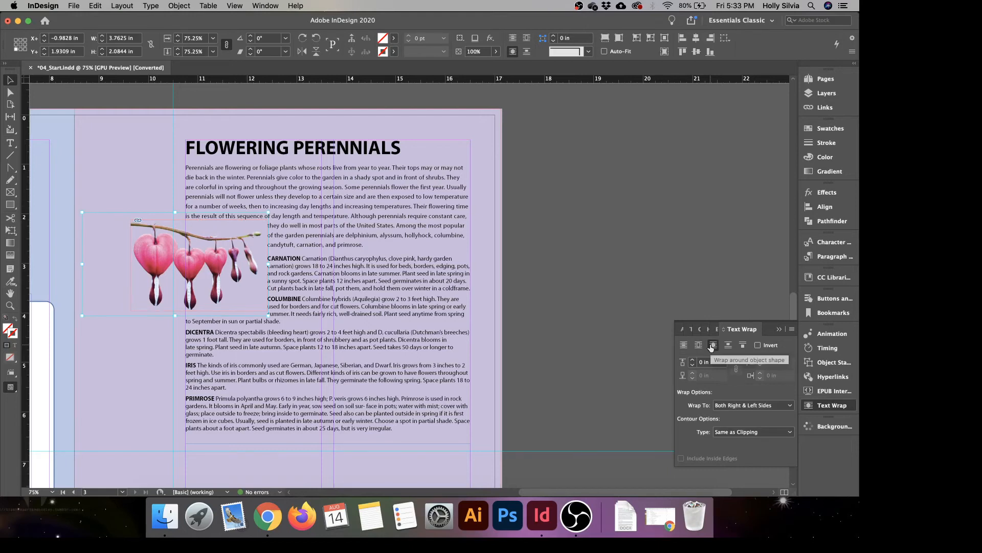
left_click(750, 434)
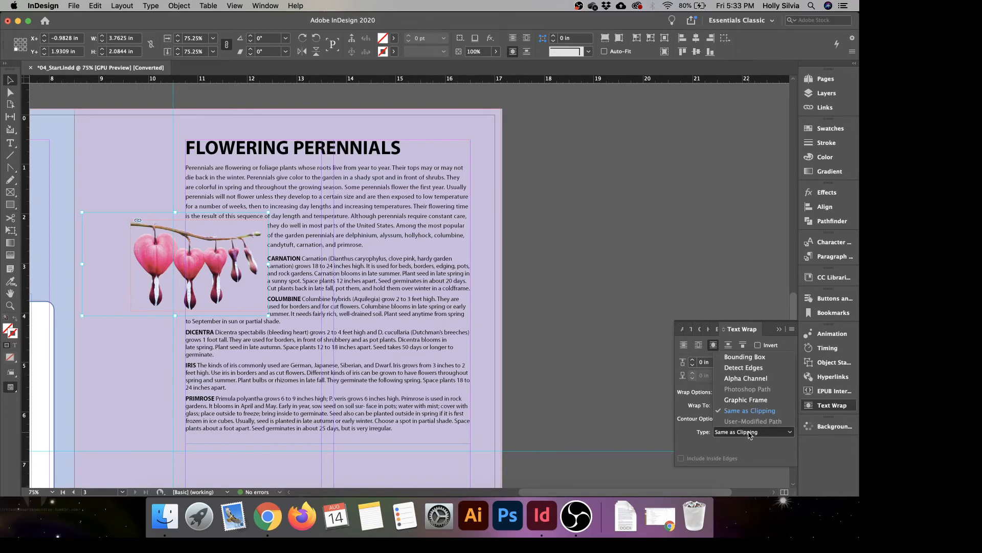
left_click(747, 379)
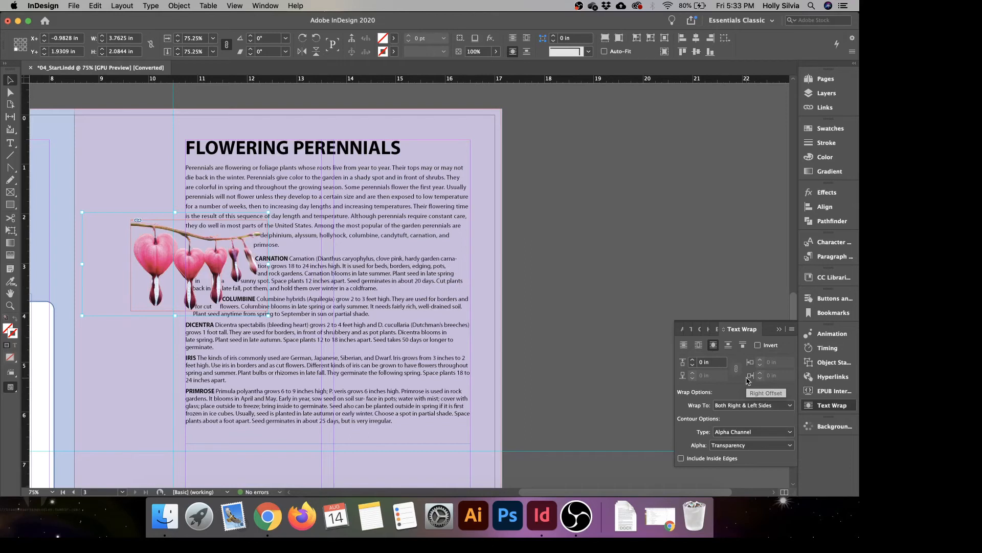
Change the bleeding heart's text wrap contour type to Detect Edges.
left_click(753, 432)
left_click(747, 369)
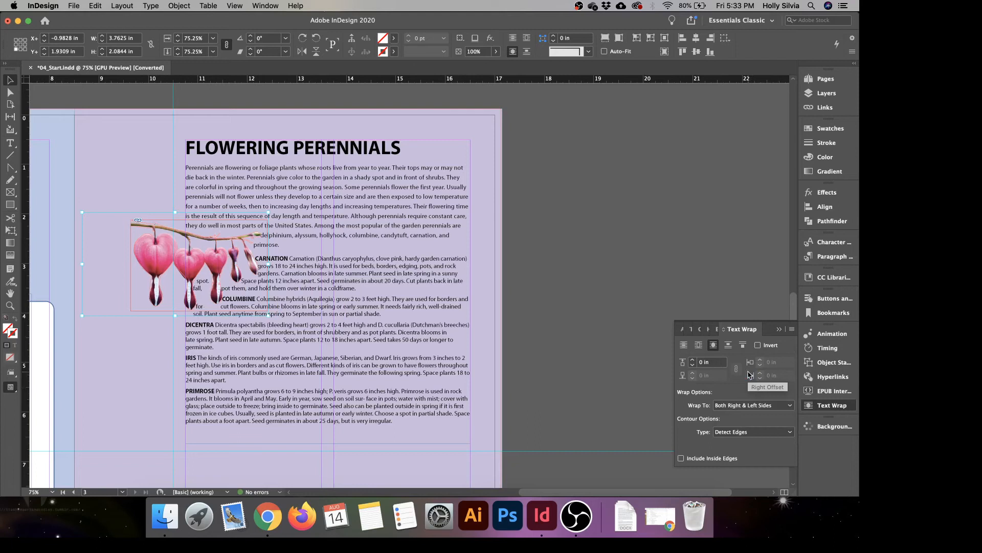
left_click(747, 433)
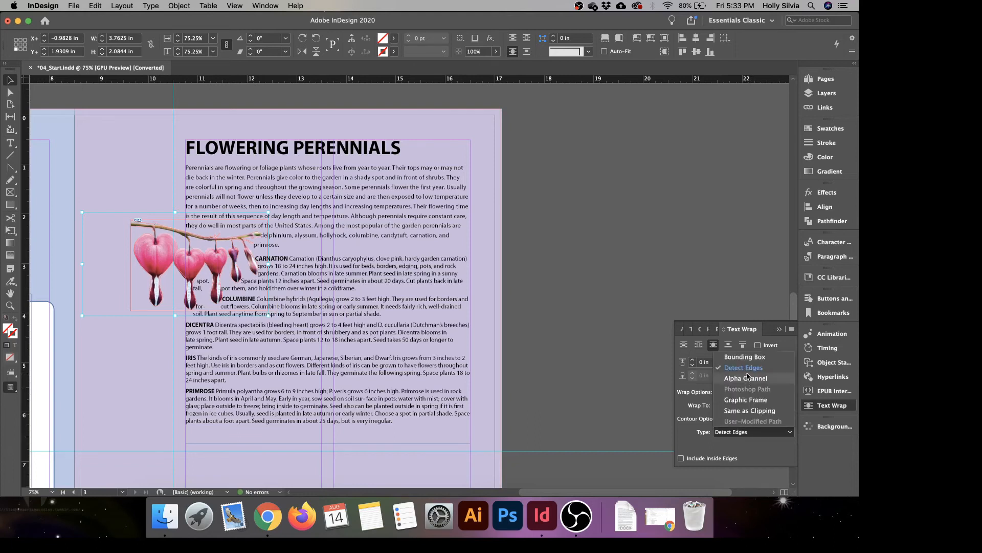
left_click(716, 448)
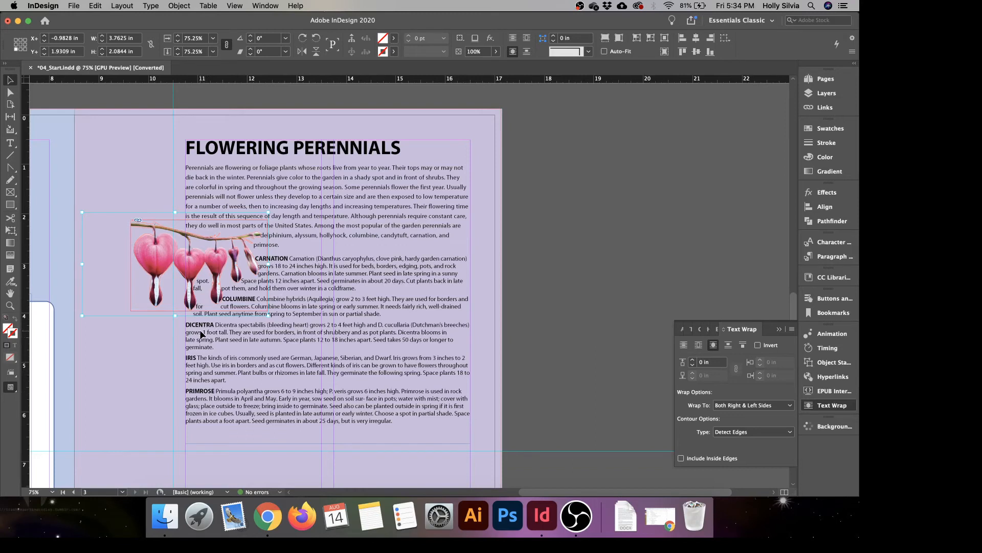
Try different text wrap offsets for the bleeding heart image and settle on 0.125 in.
left_click(722, 363)
key("Up")
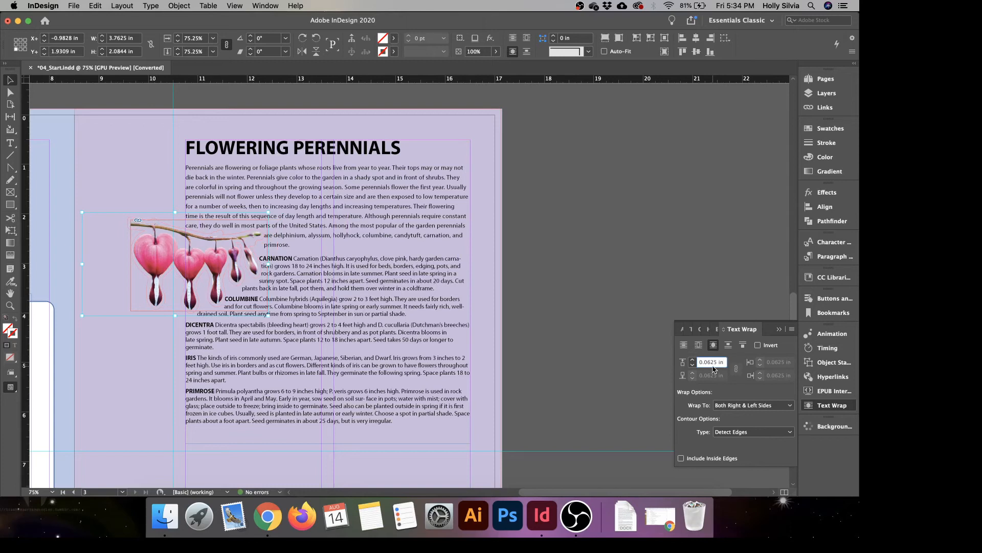
key("Up")
key("Up")
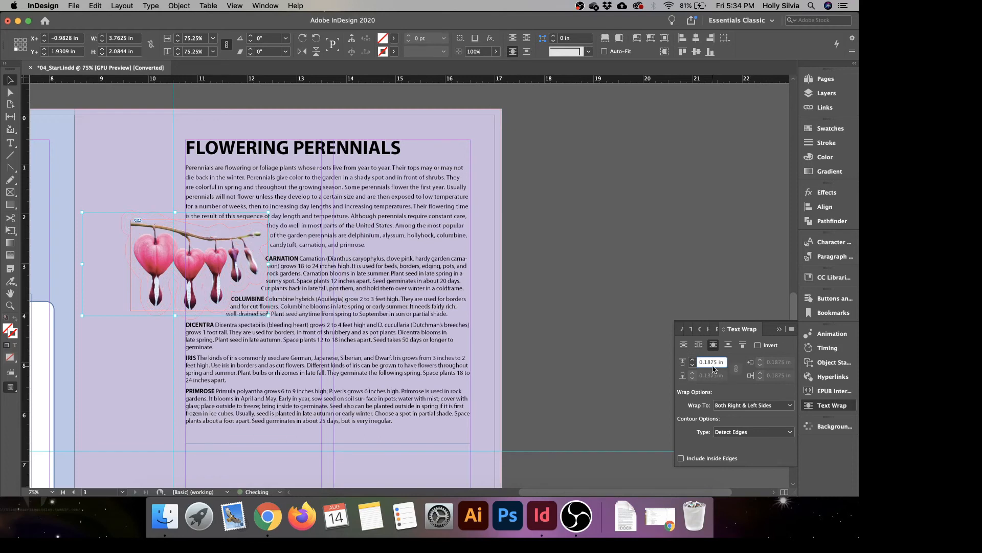
key("Up")
key("Up")
key("Up")
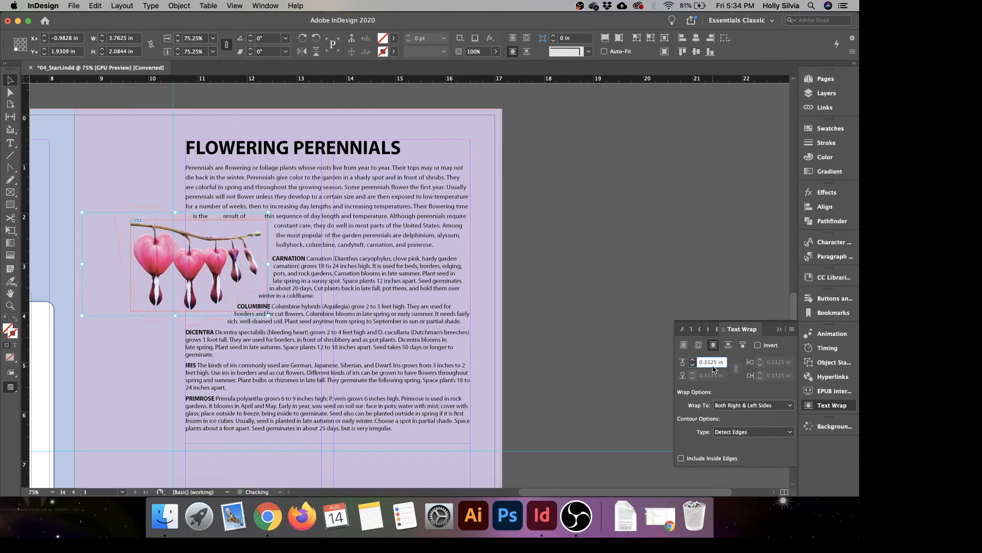
key("Up")
key("Down")
key("Down")
key("Up")
key("Down")
key("Down")
key("Down")
key("Down")
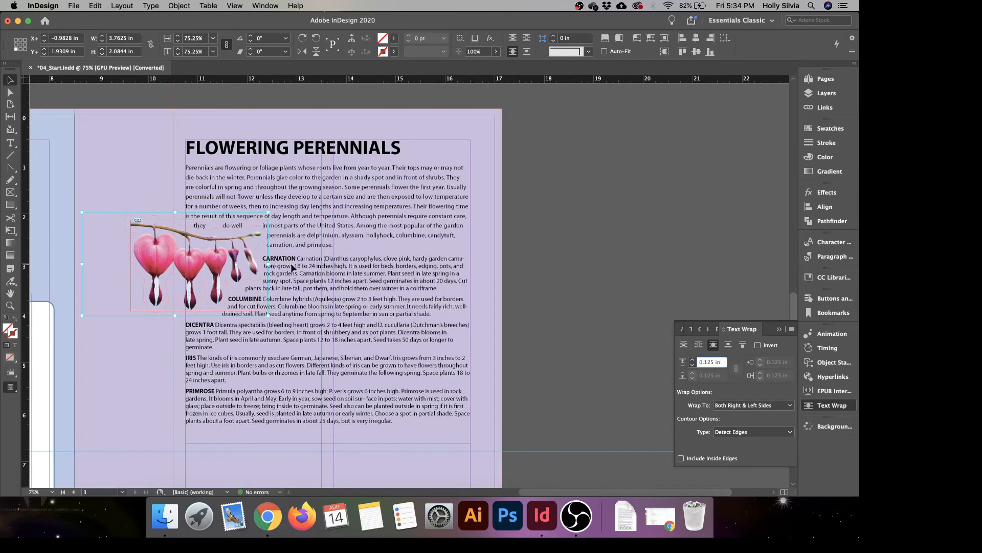
left_click(644, 275)
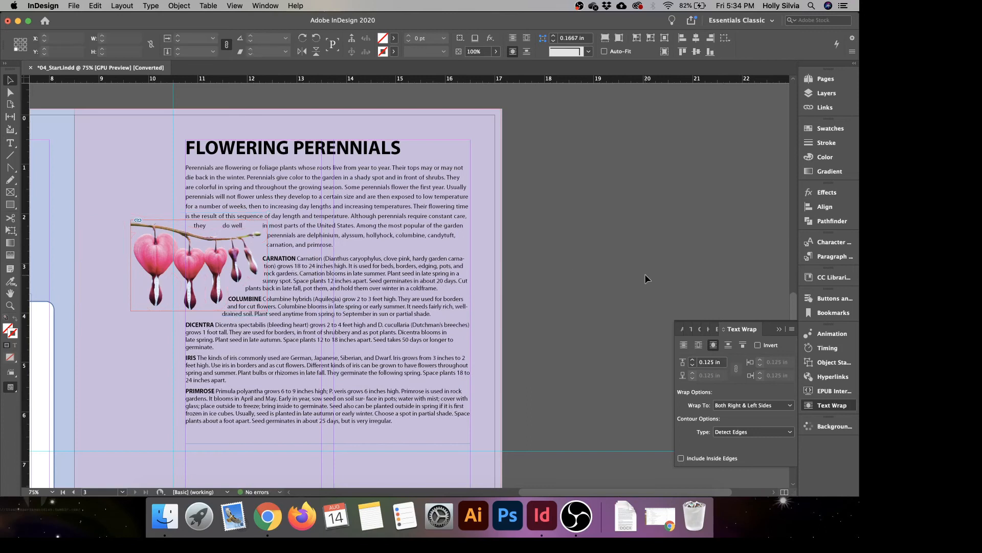
Nudge the bleeding heart frame down to Y 4.0185 in so the wrapped text flows better around the branch.
left_click(173, 255)
key("Down")
key("Down")
key("Down")
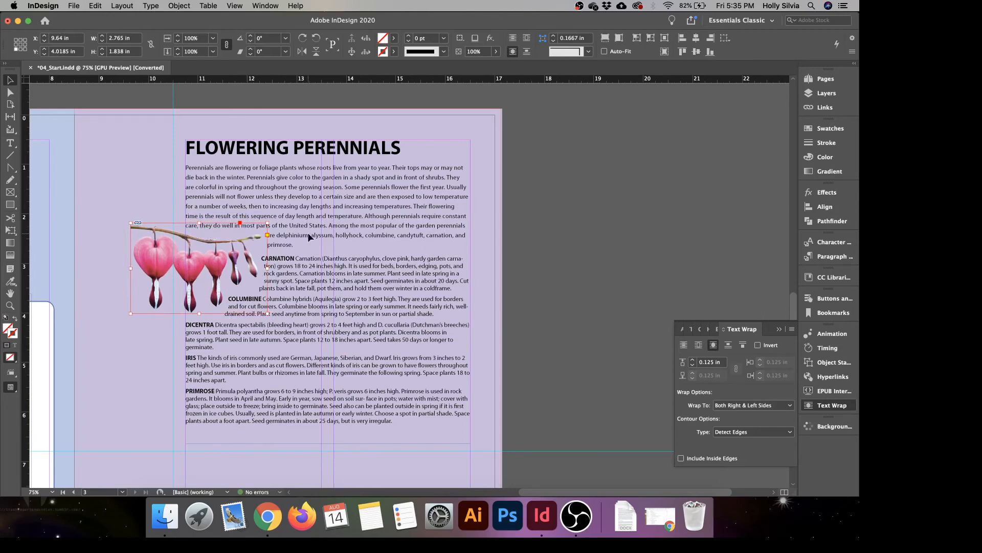
left_click(599, 238)
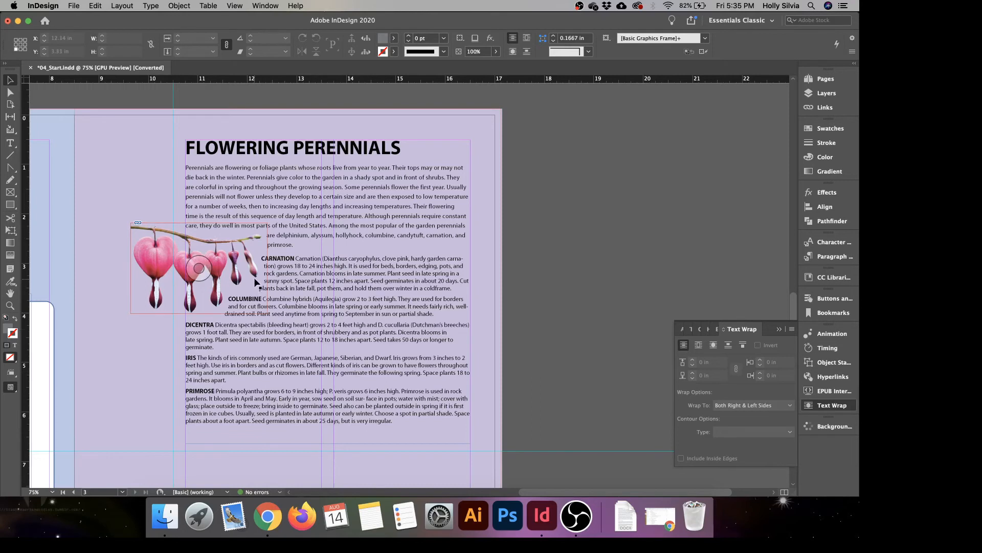
left_click(241, 274)
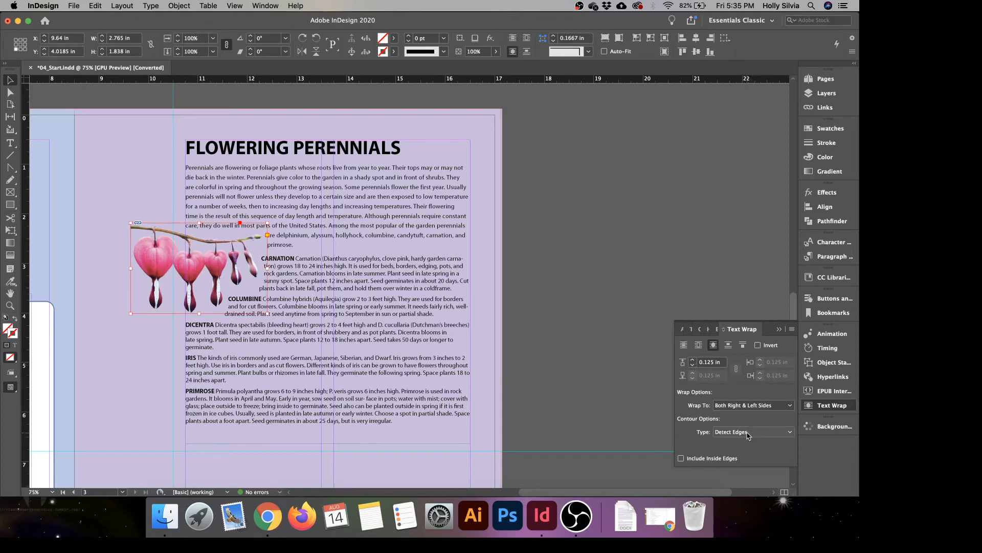
left_click(701, 261)
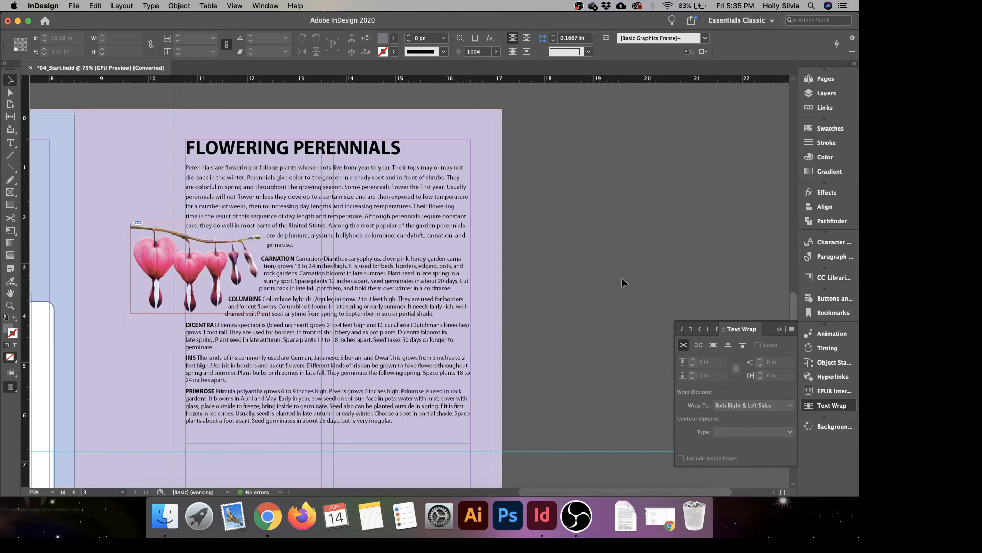
Draw an empty rectangle frame of 6.82 by 3.52 in over the Planting Your Garden article, from the guide intersection past the page corner.
scroll(556, 331, "down", 10)
scroll(580, 214, "left", 3)
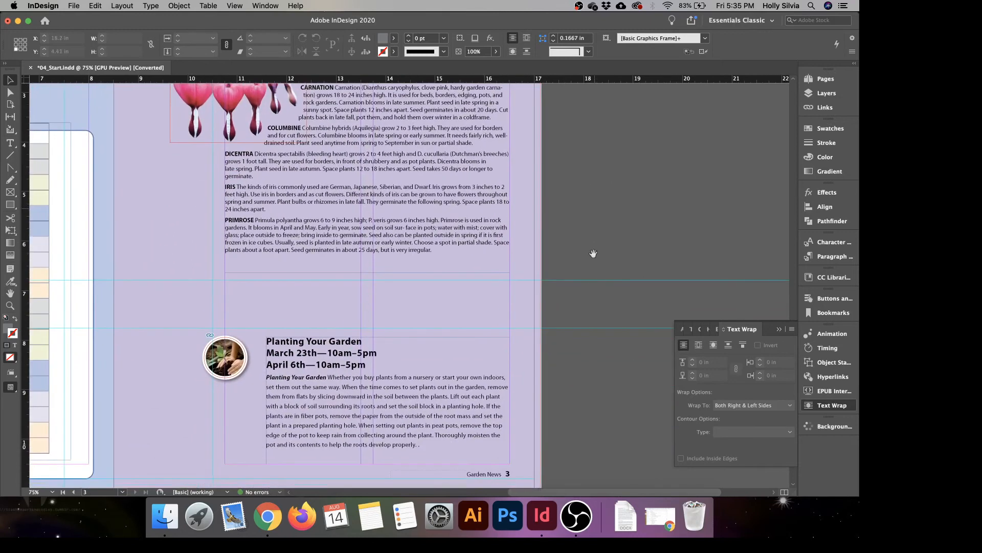
scroll(624, 198, "left", 2)
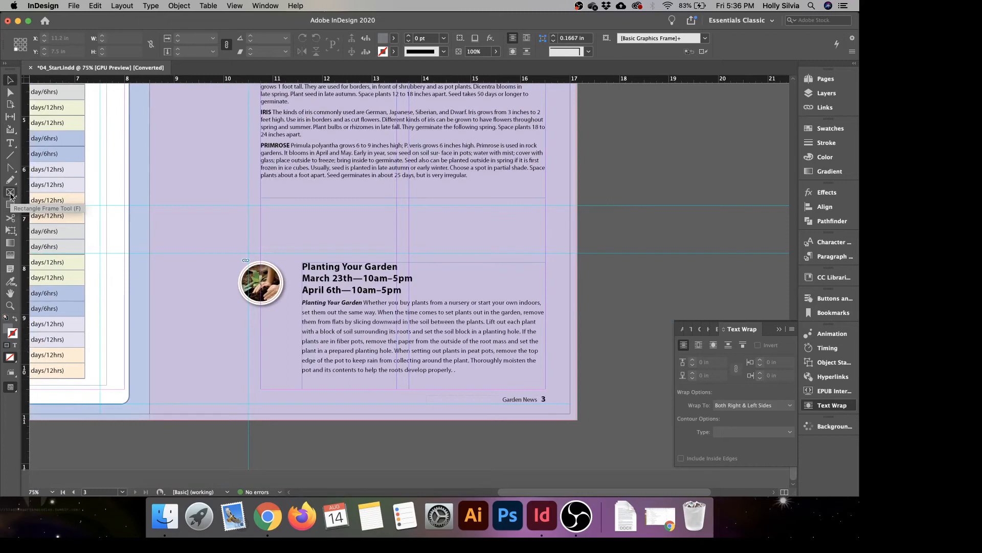
left_click(10, 194)
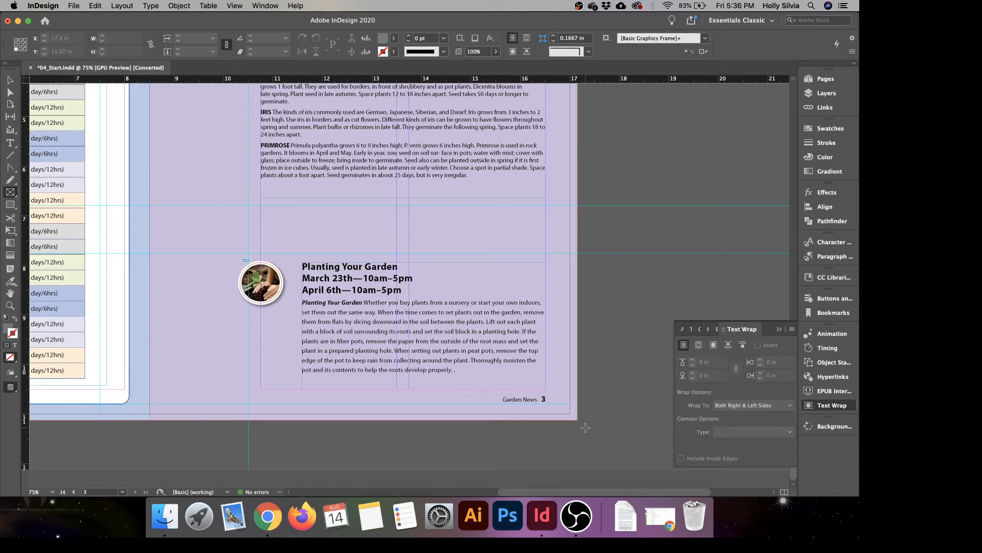
left_click_drag(586, 428, 247, 254)
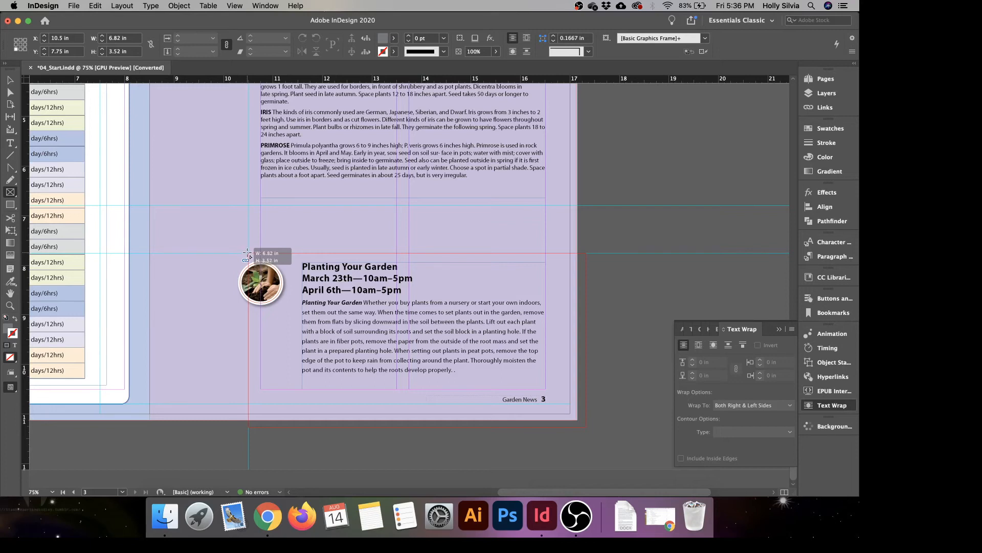
left_click_drag(247, 254, 247, 253)
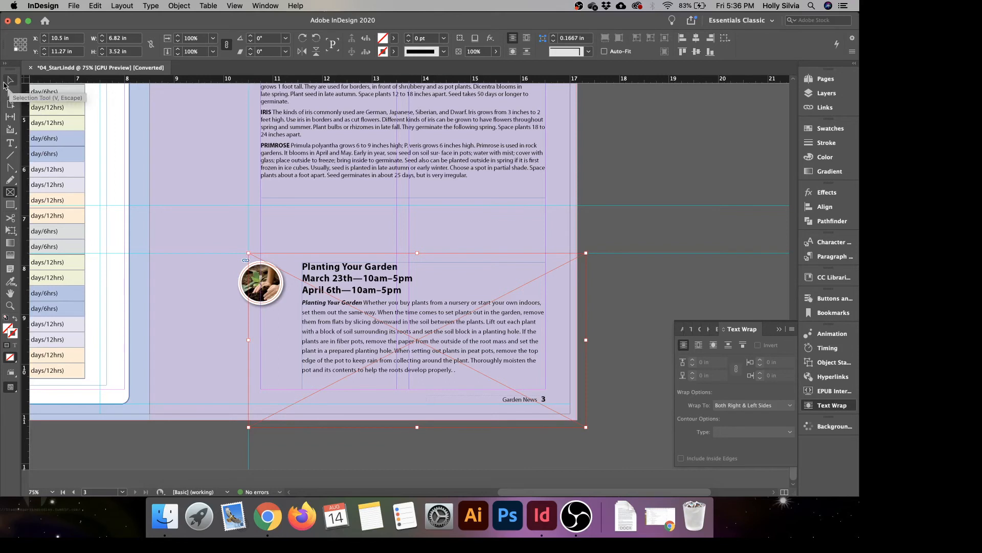
left_click(5, 83)
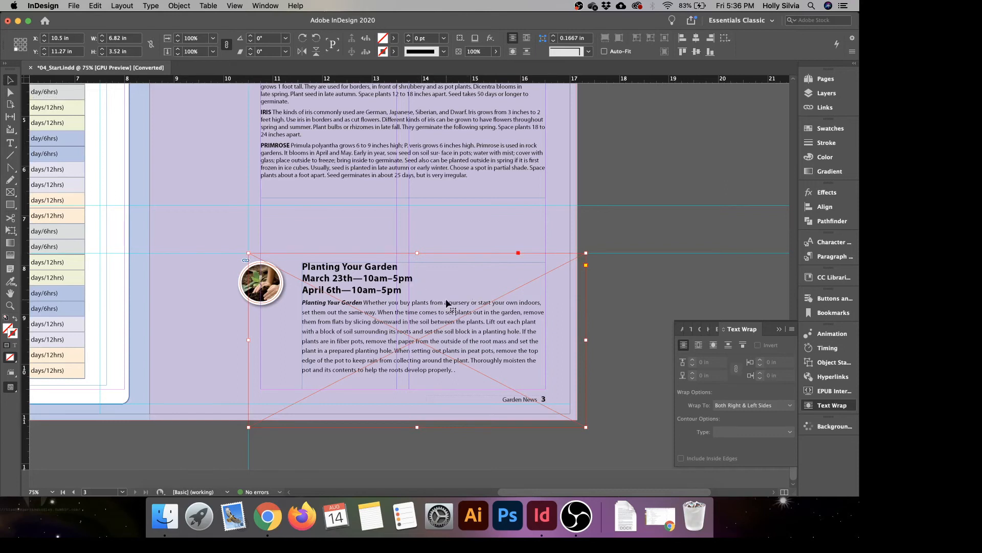
Unlock the Background layer and subtract the new frame from page 3's purple background shape.
left_click(836, 97)
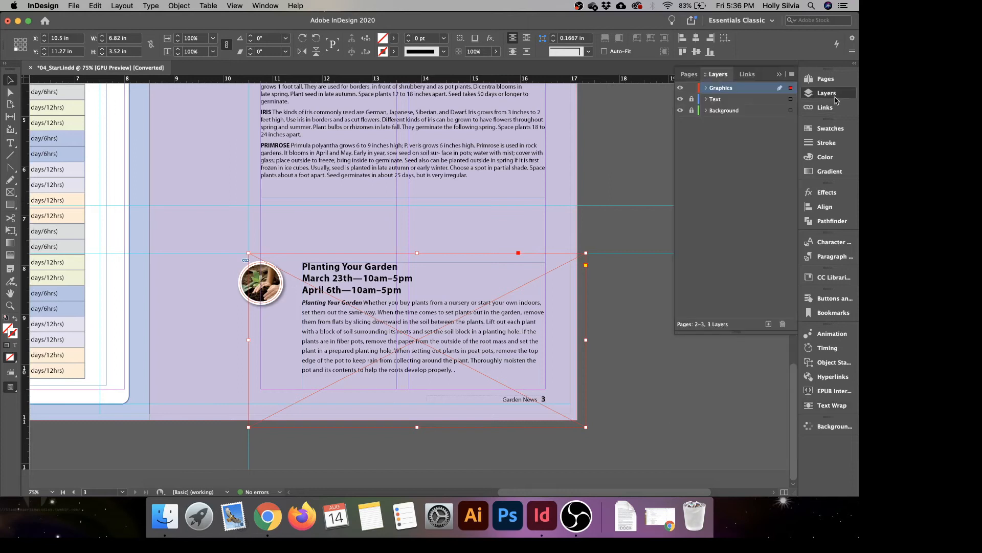
left_click(693, 110)
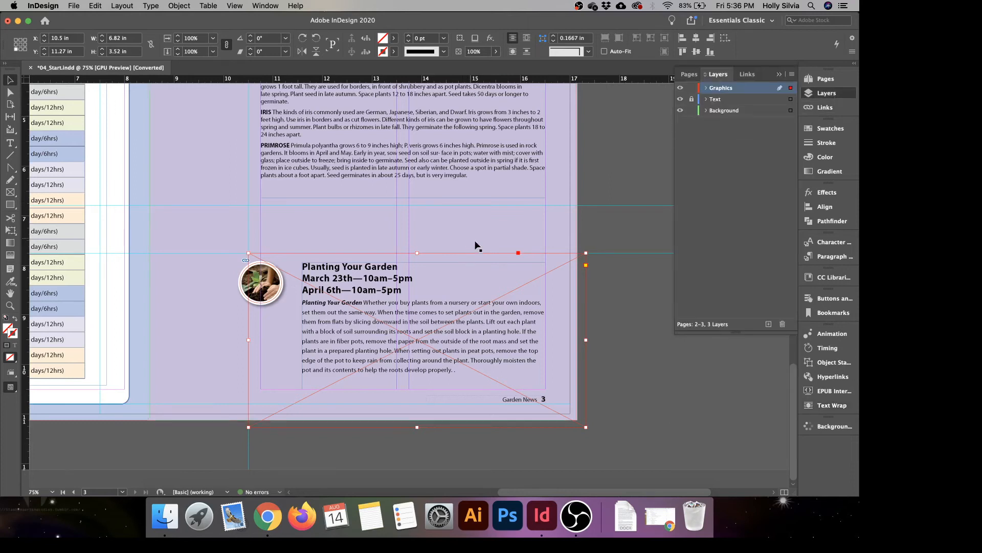
left_click(220, 232, "shift")
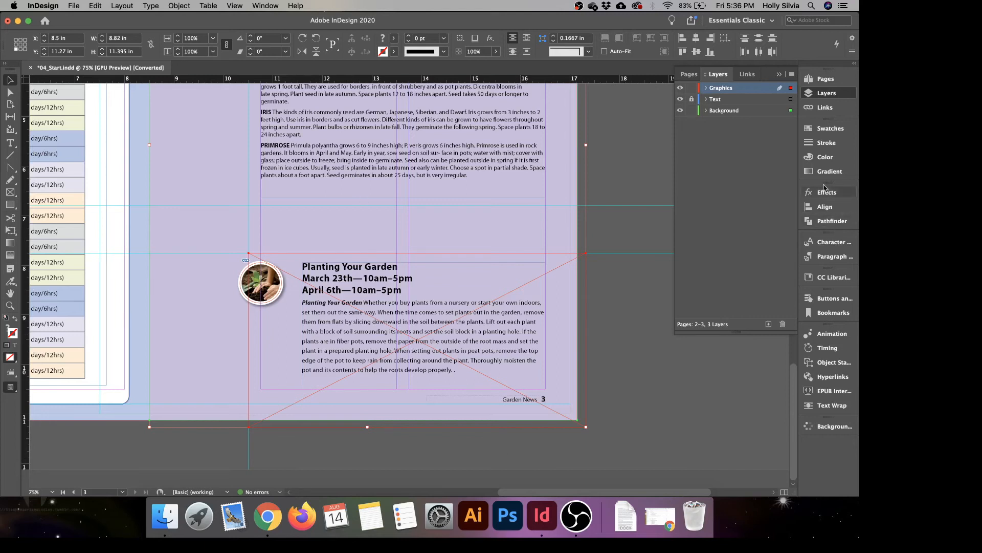
left_click(279, 7)
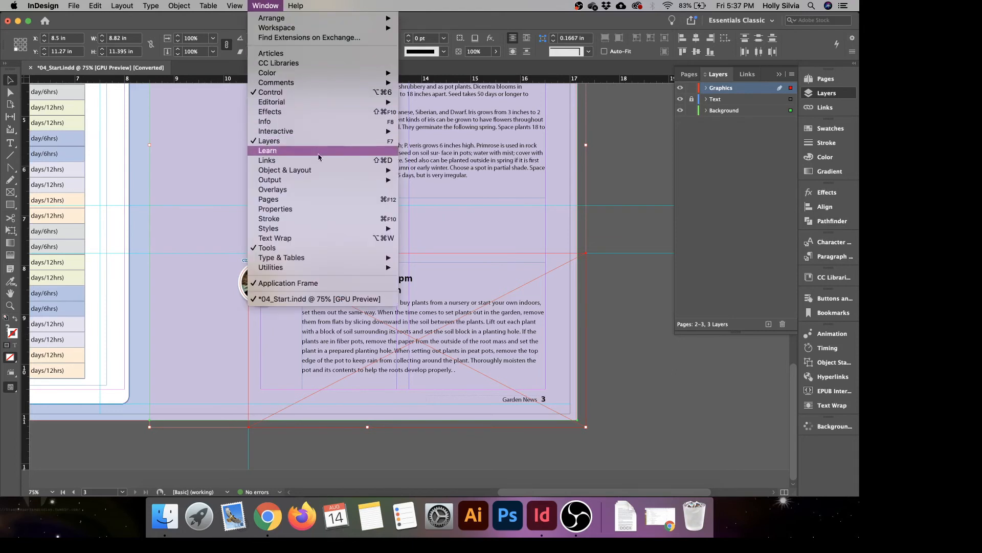
mouse_move(348, 171)
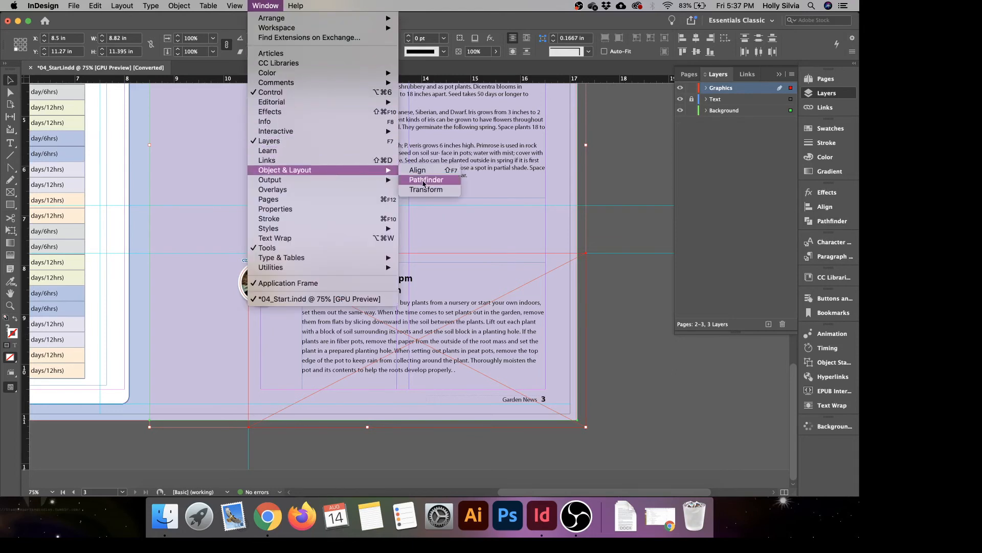
left_click(839, 226)
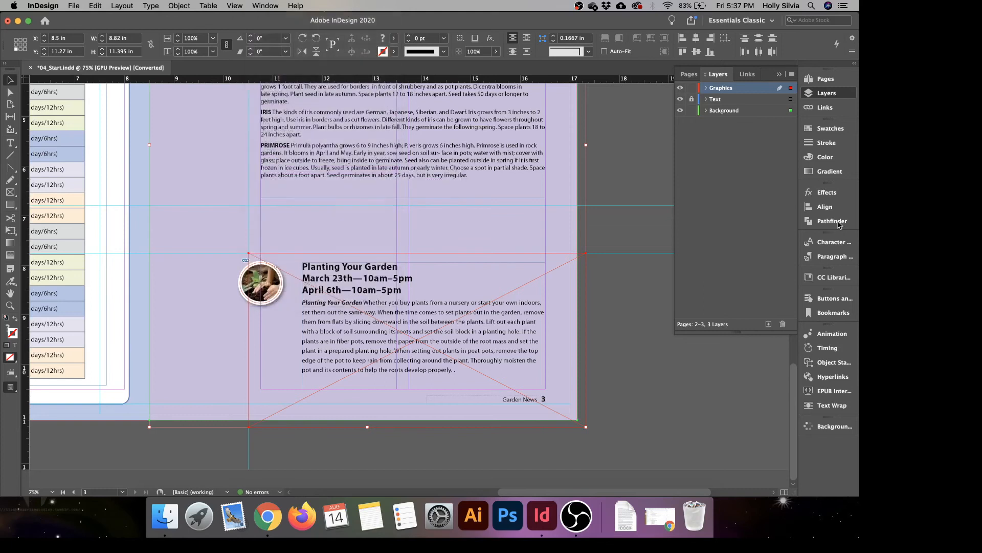
left_click(839, 225)
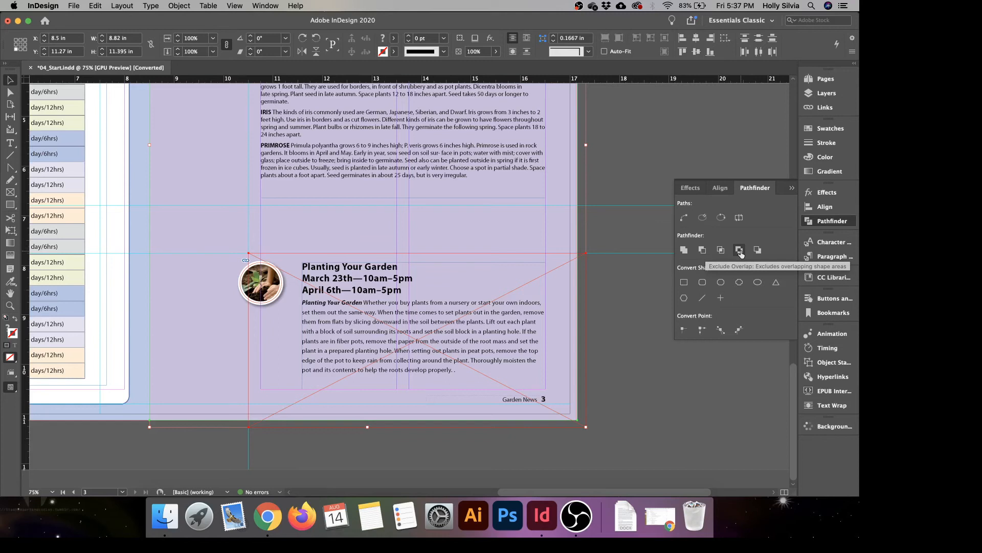
left_click(703, 250)
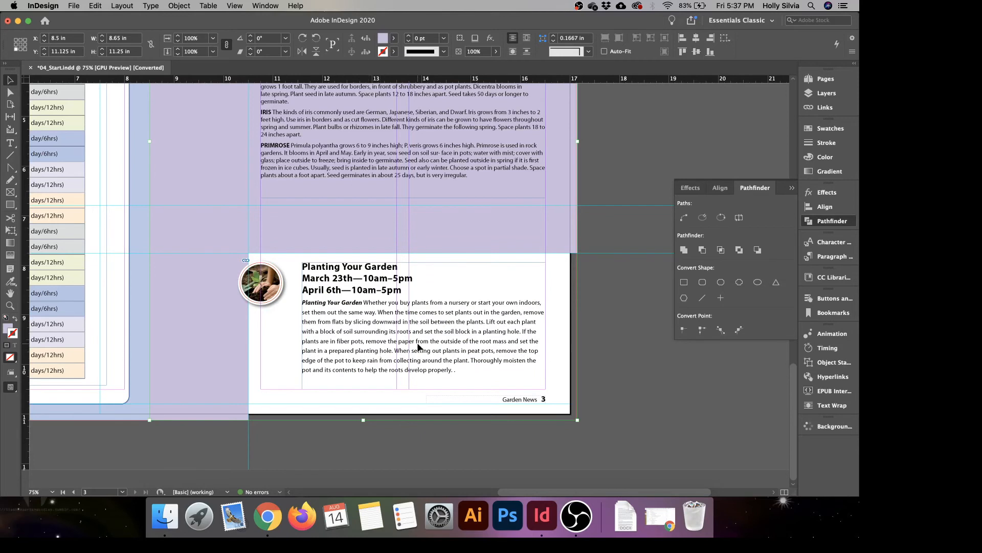
Lock the Background layer again and make the Graphics layer active.
left_click(712, 111)
left_click(828, 94)
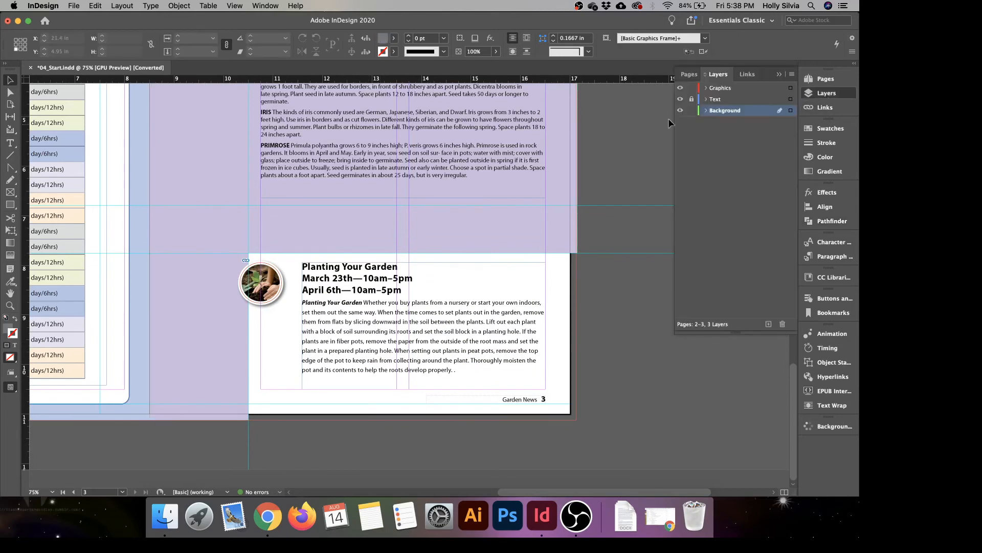
left_click(692, 111)
left_click(729, 90)
left_click(820, 94)
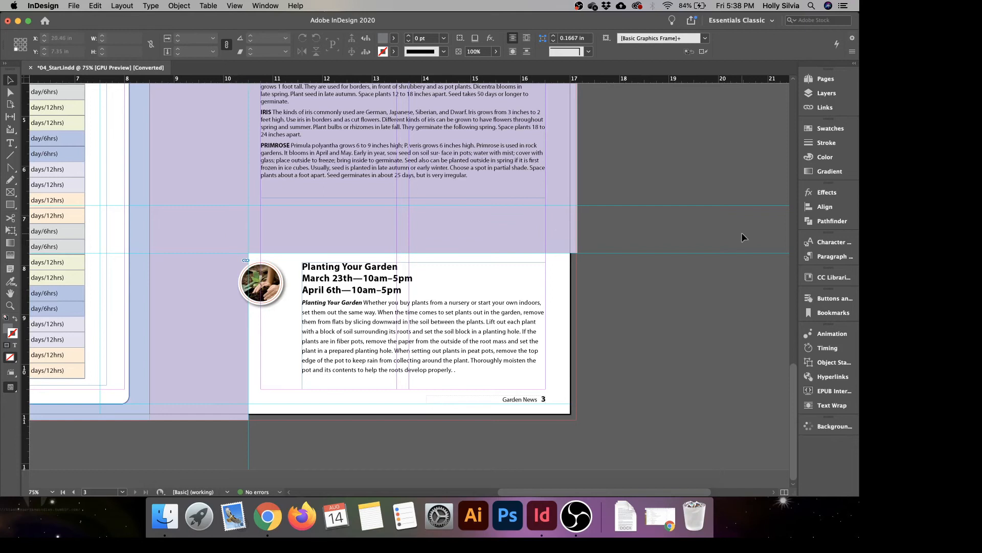
Draw a rectangle on the purple area to the upper left of the Planting Your Garden photo and size it to 0.5 by 0.5 in.
left_click(9, 205)
left_click_drag(182, 210, 224, 249)
left_click(95, 38)
type(".5")
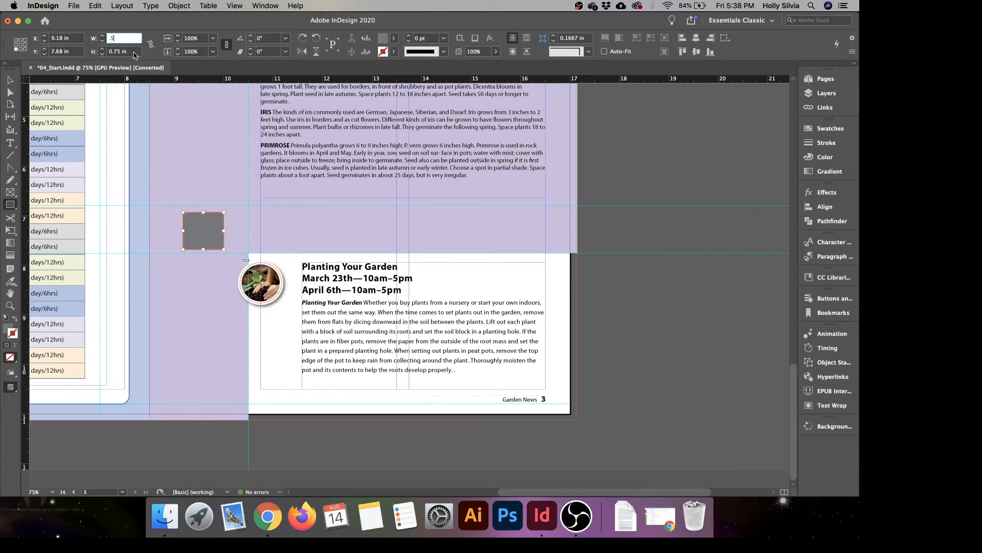
left_click(133, 52)
key("BackSpace")
key("BackSpace")
key("BackSpace")
key("BackSpace")
key("BackSpace")
key("BackSpace")
key("BackSpace")
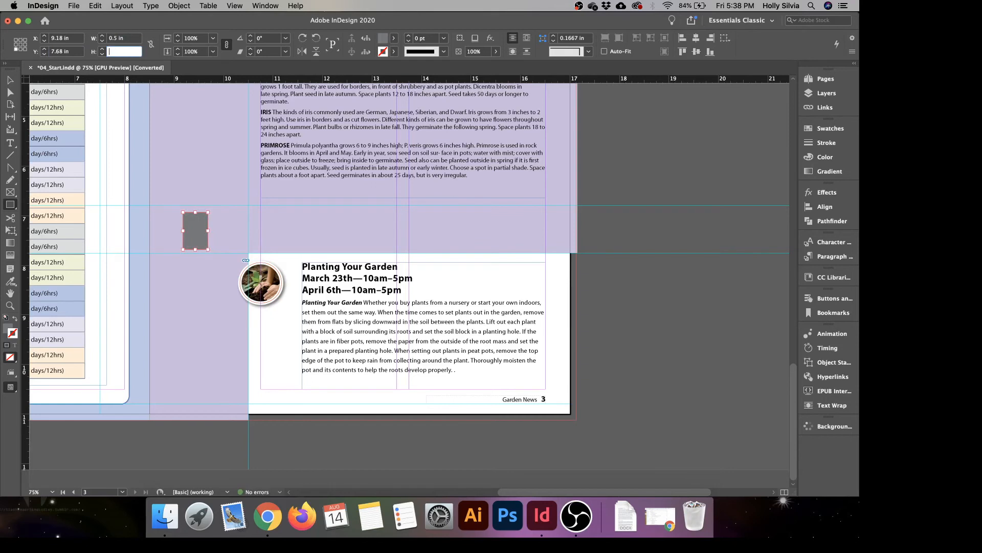
type(".5")
key("Return")
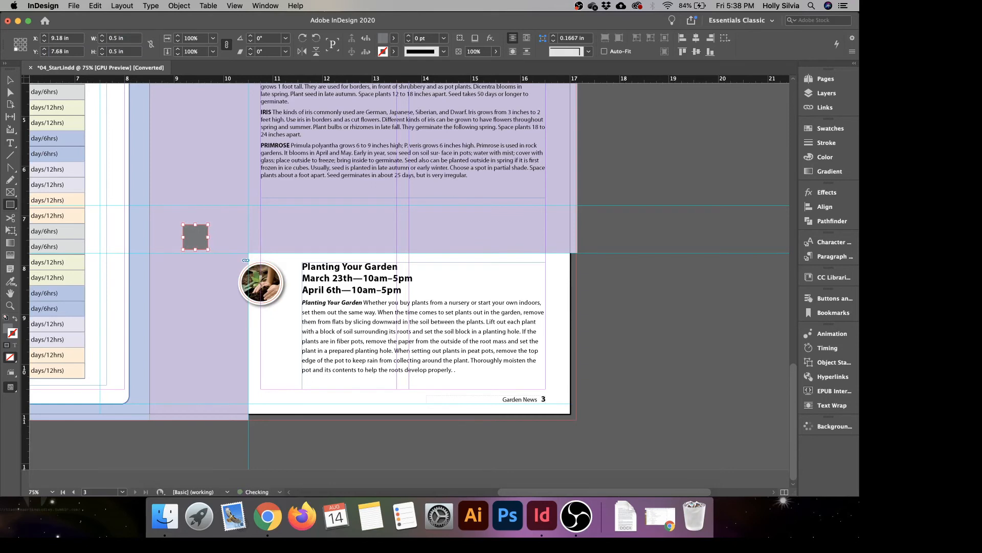
Fill the small square on the purple area with the [Paper] swatch.
left_click(394, 37)
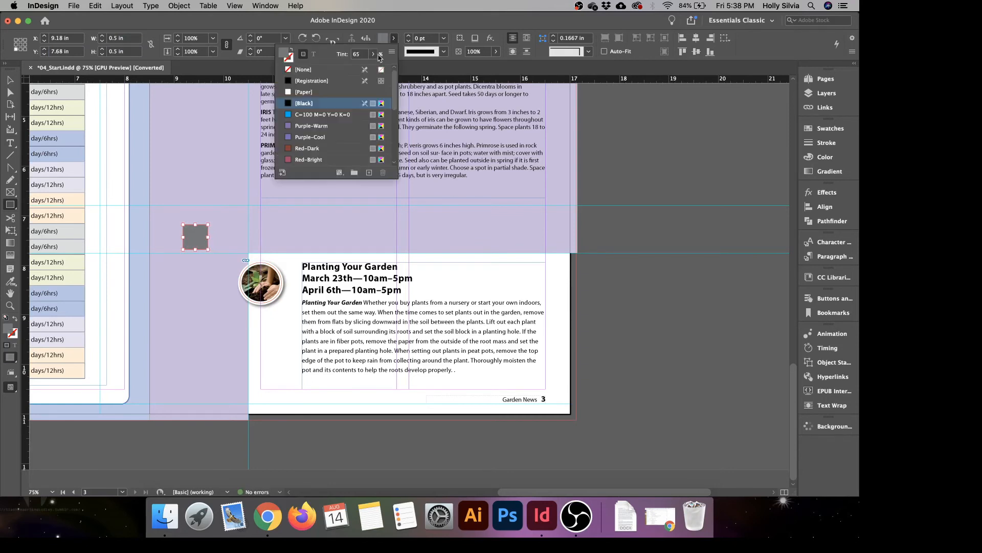
left_click(302, 91)
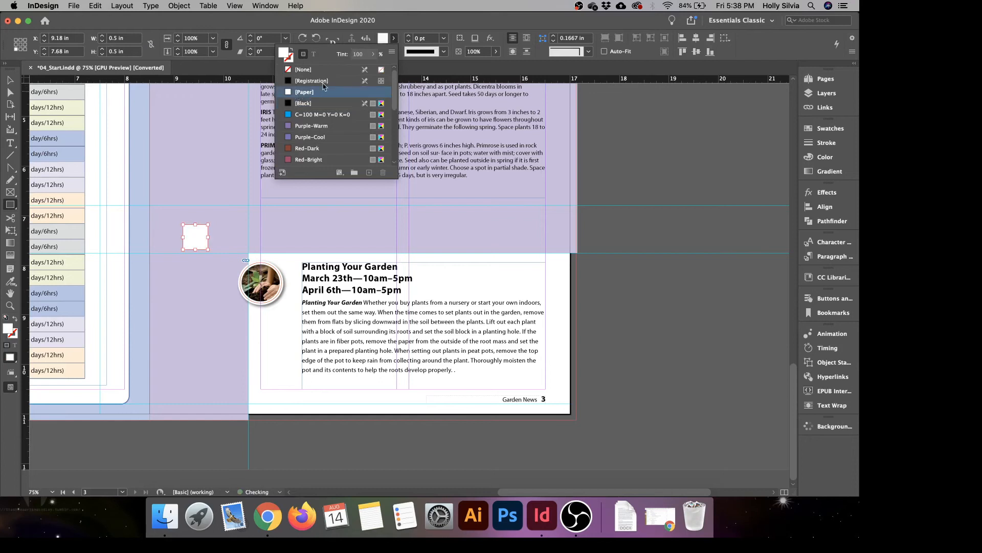
left_click(394, 39)
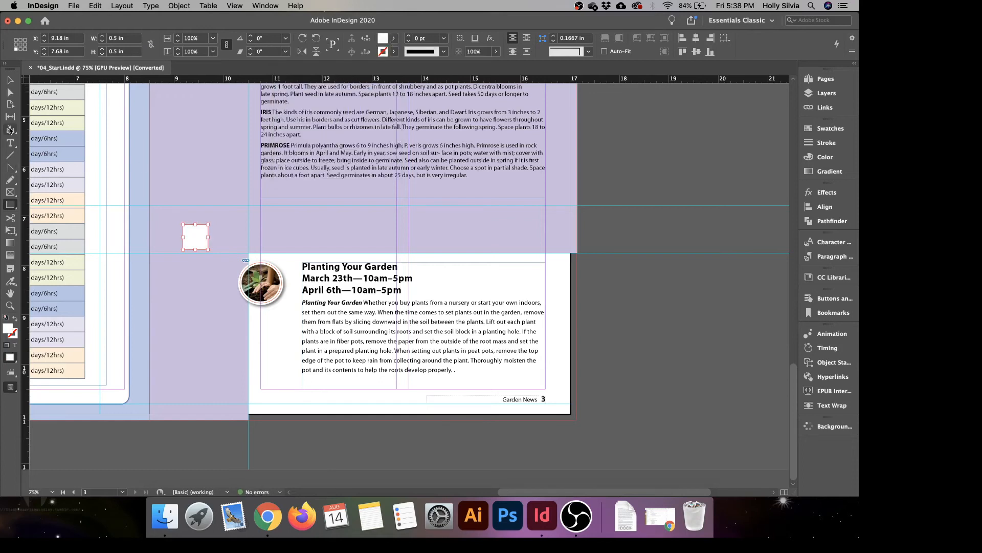
Move the white square between the two horizontal guides, to about X 9.27 in and Y 7.53 in.
left_click(9, 80)
key("super+1")
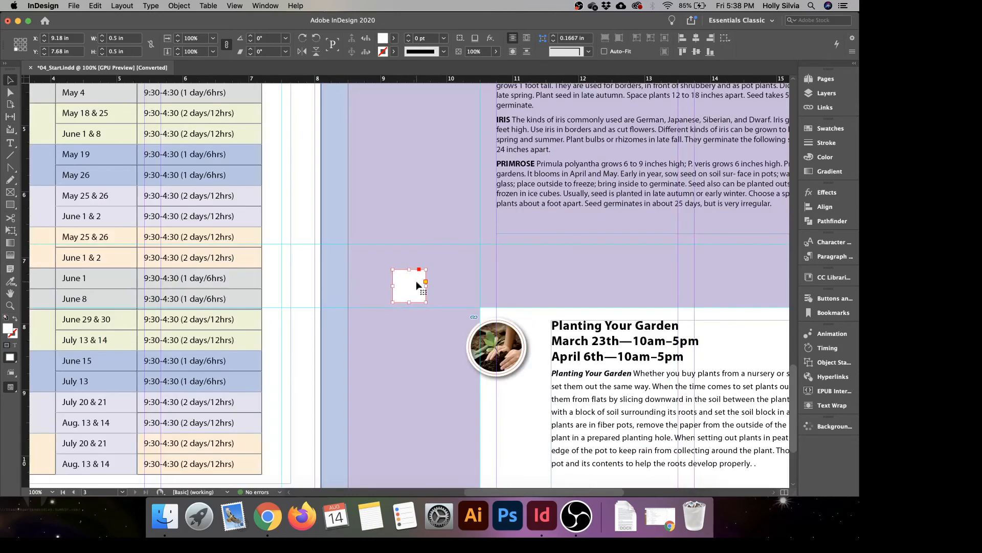
mouse_move(415, 285)
left_mouse_down()
mouse_move(434, 277)
mouse_move(419, 279)
left_mouse_up()
key("Right")
key("Right")
key("Right")
key("Right")
key("Right")
key("Right")
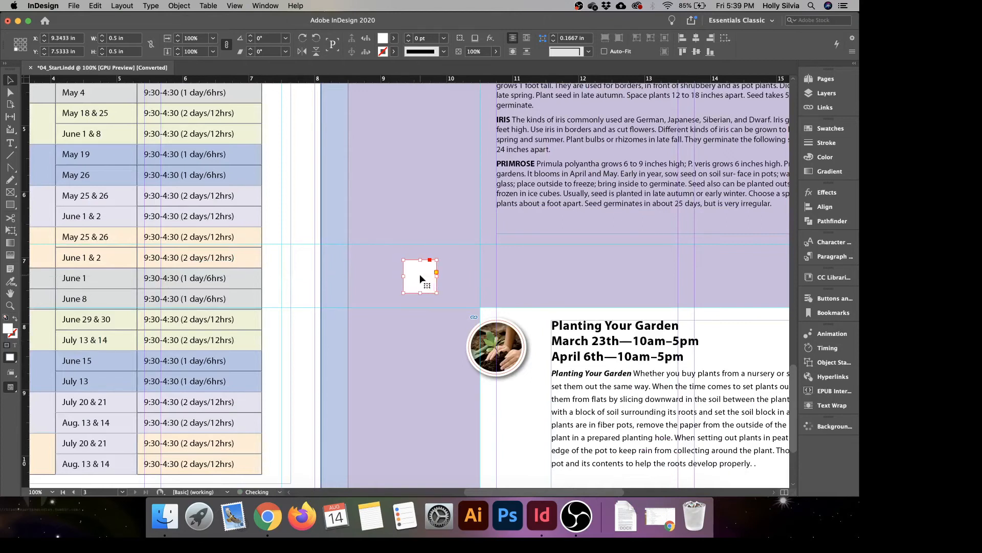
key("Left")
key("Left")
key("Left")
key("Left")
Convert the white square's shape to an ellipse.
left_click(11, 207)
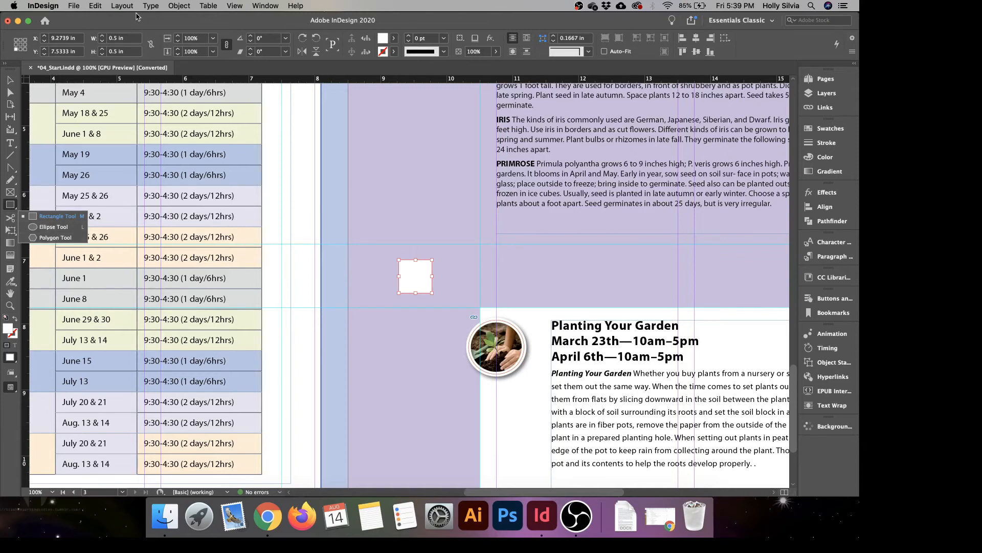
left_click(178, 7)
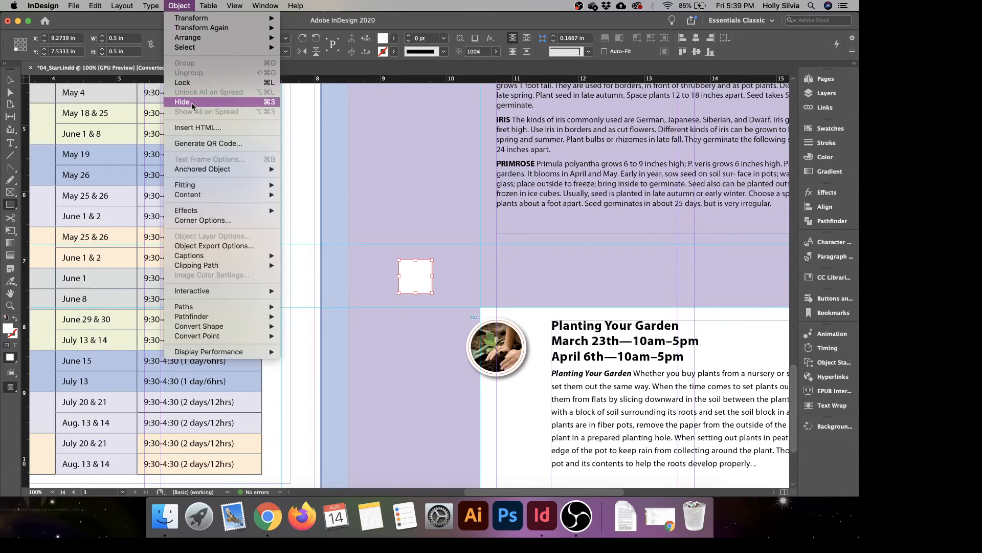
mouse_move(236, 328)
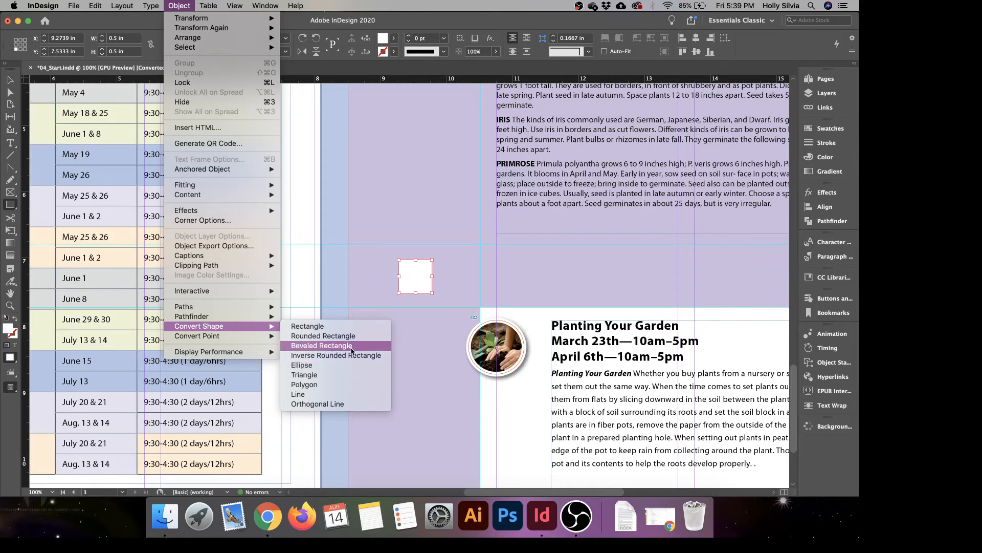
left_click(339, 367)
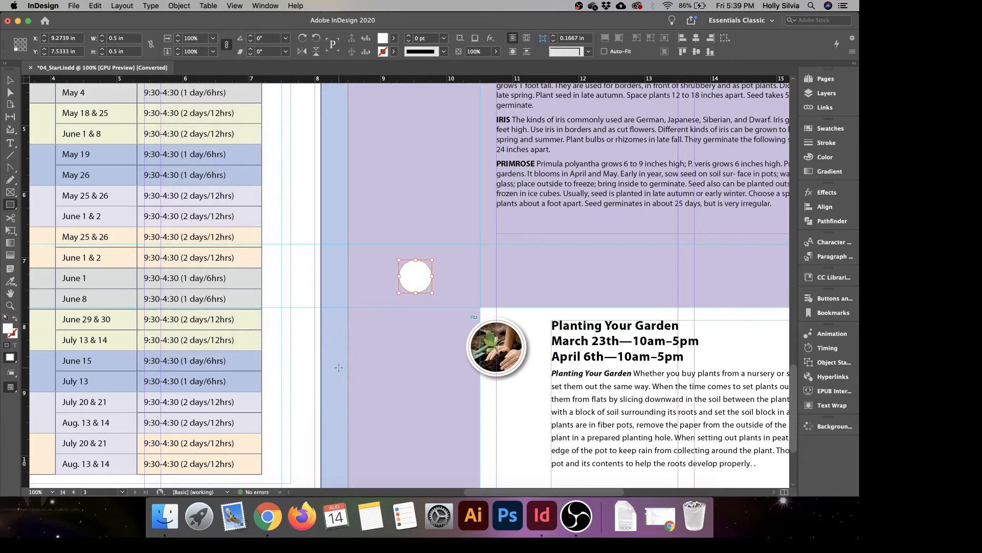
Open the Step and Repeat settings for the selected white circle.
scroll(689, 262, "right", 5)
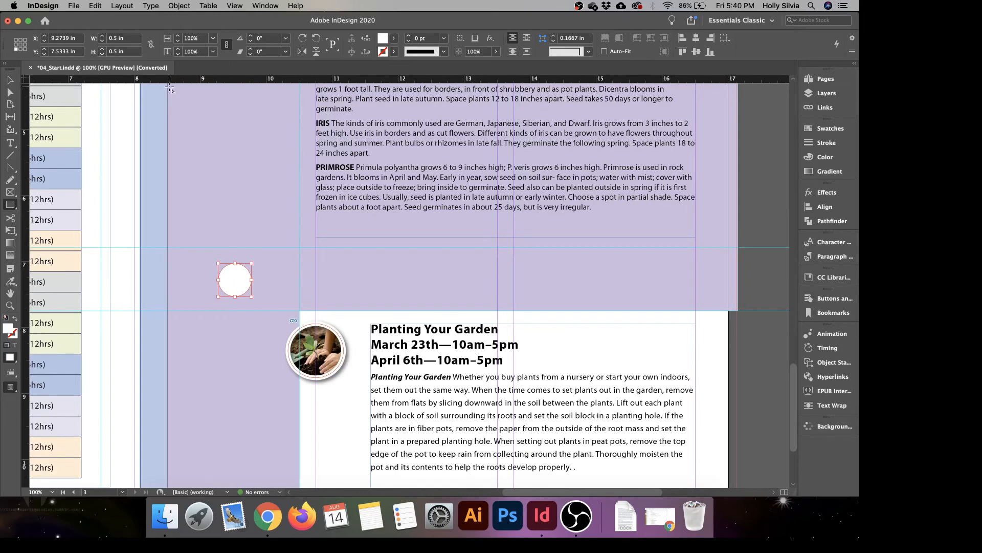
left_click(96, 6)
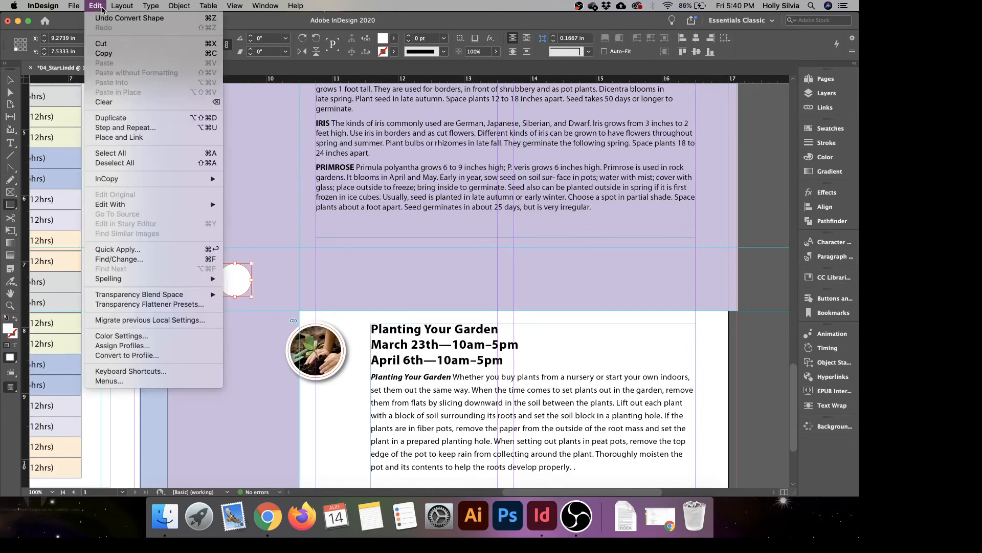
left_click(148, 128)
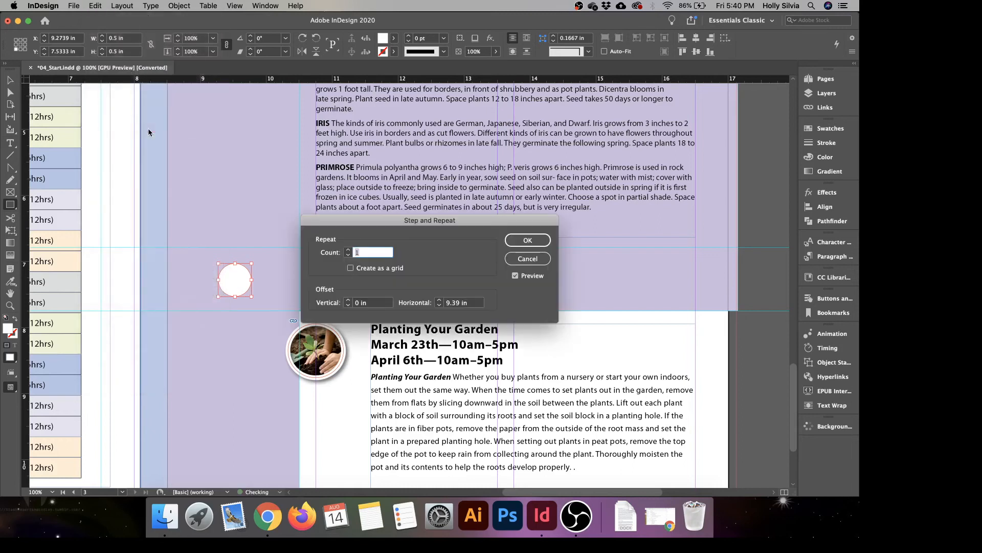
left_click(347, 249)
left_click(348, 255)
left_click(348, 256)
left_click(348, 250)
key("BackSpace")
type("8")
left_click(477, 304)
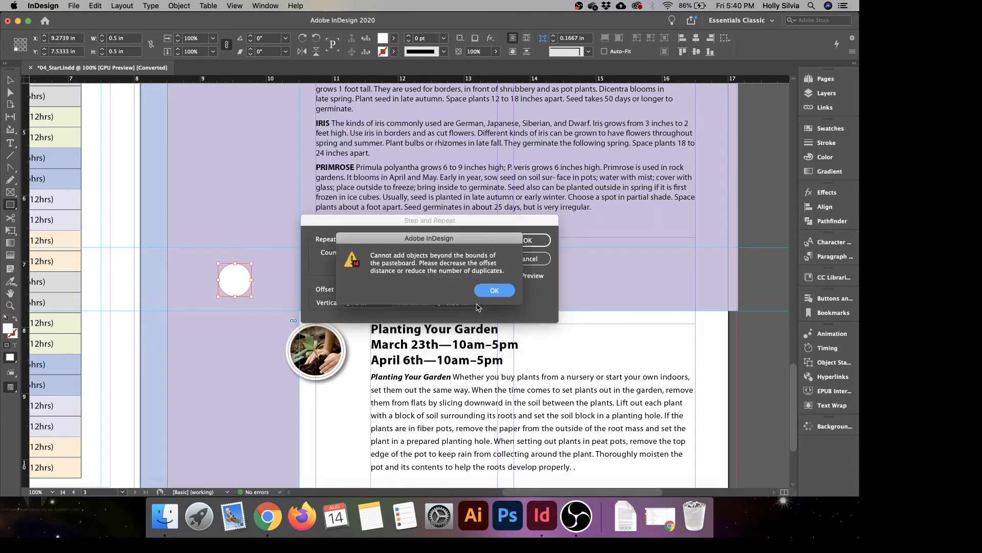
left_click(494, 291)
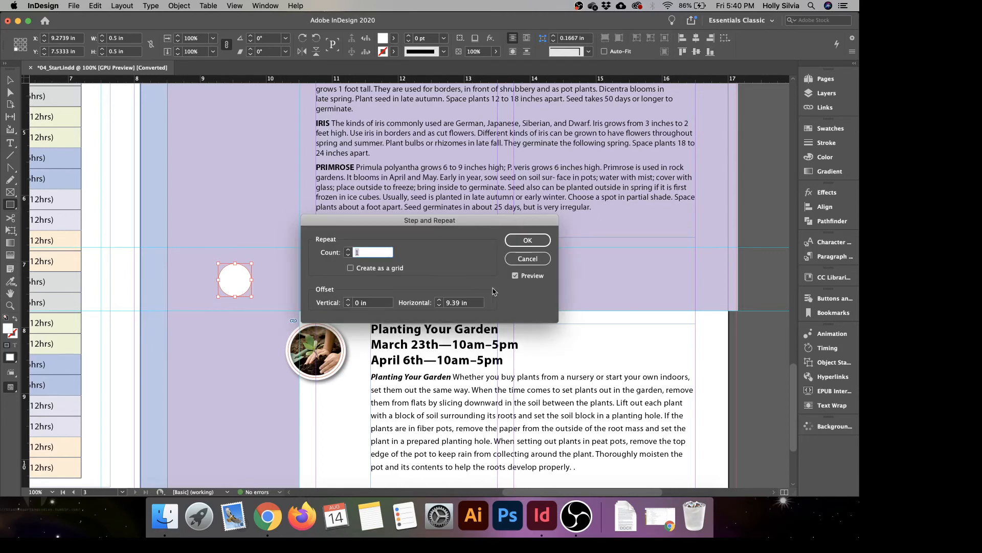
Step and repeat the circle with a count of 8, vertical offset 0 in and horizontal offset 0.875 in.
left_click(473, 303)
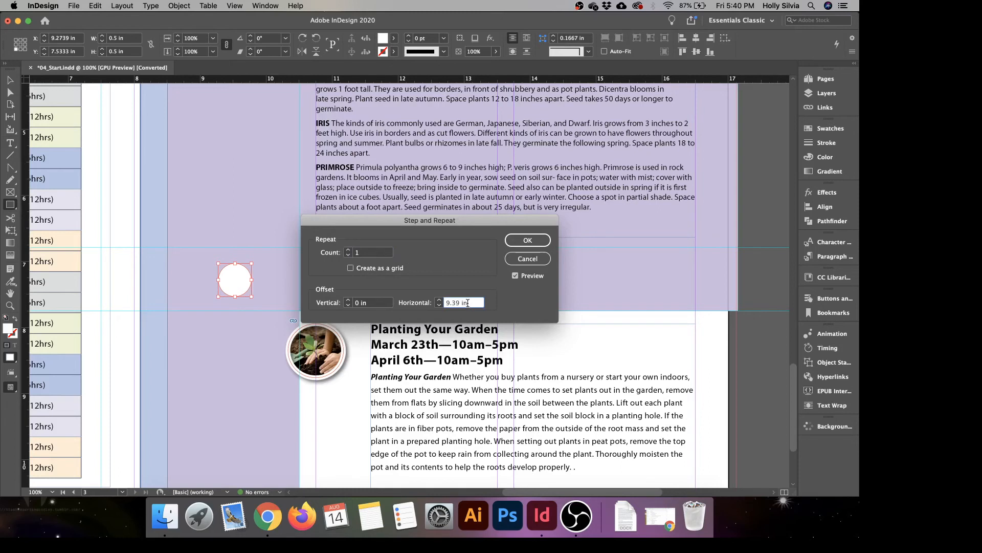
key("BackSpace")
key("BackSpace")
key("BackSpace")
key("BackSpace")
type(".875")
key("Tab")
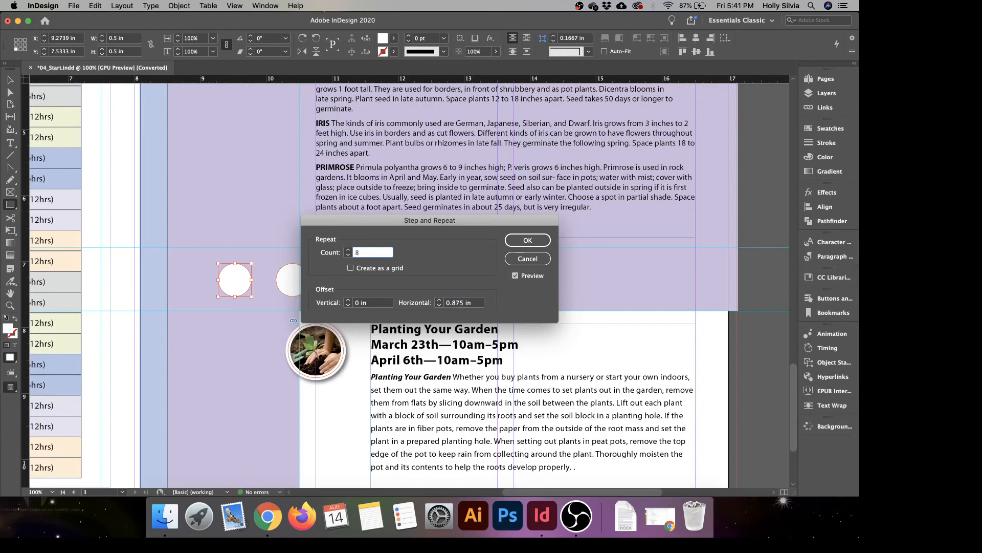
left_click(472, 304)
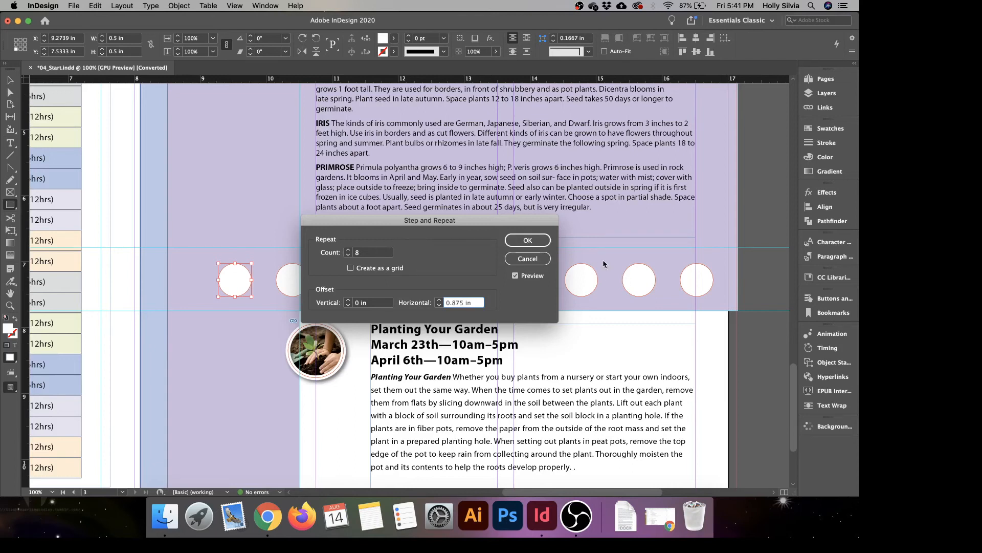
left_click(528, 240)
Nudge the whole row of circles left to X 9.26 in, then deselect it.
key("v")
left_click(233, 285, "shift")
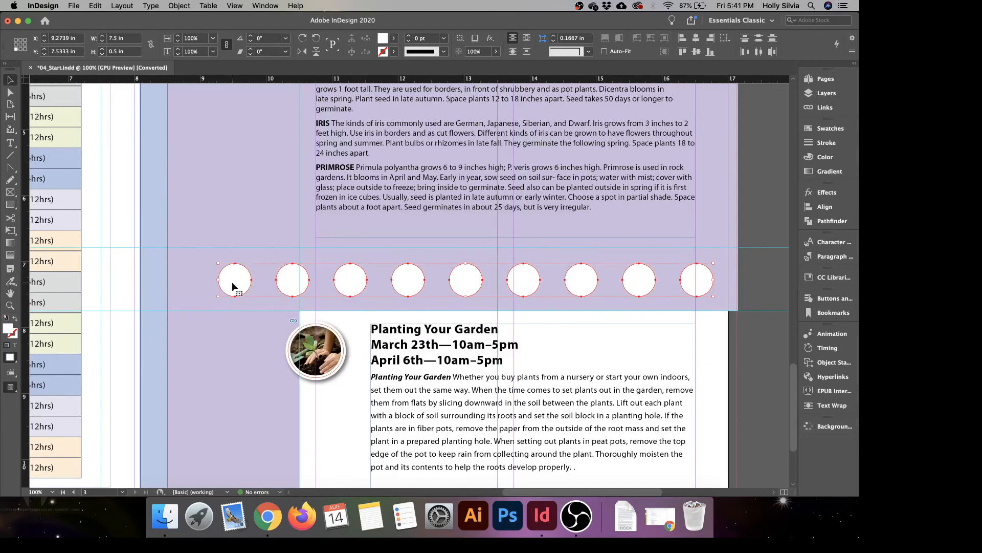
key("Left")
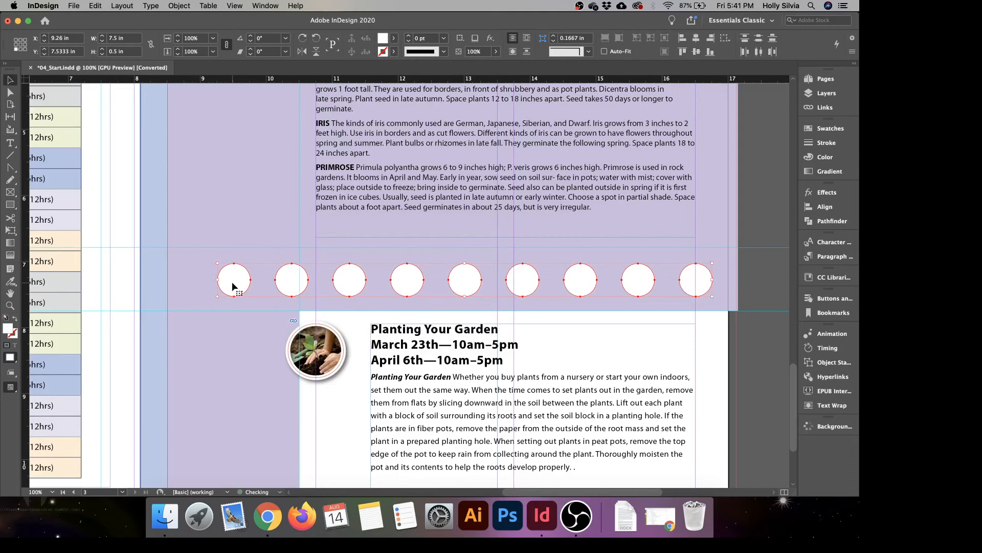
left_click(769, 288)
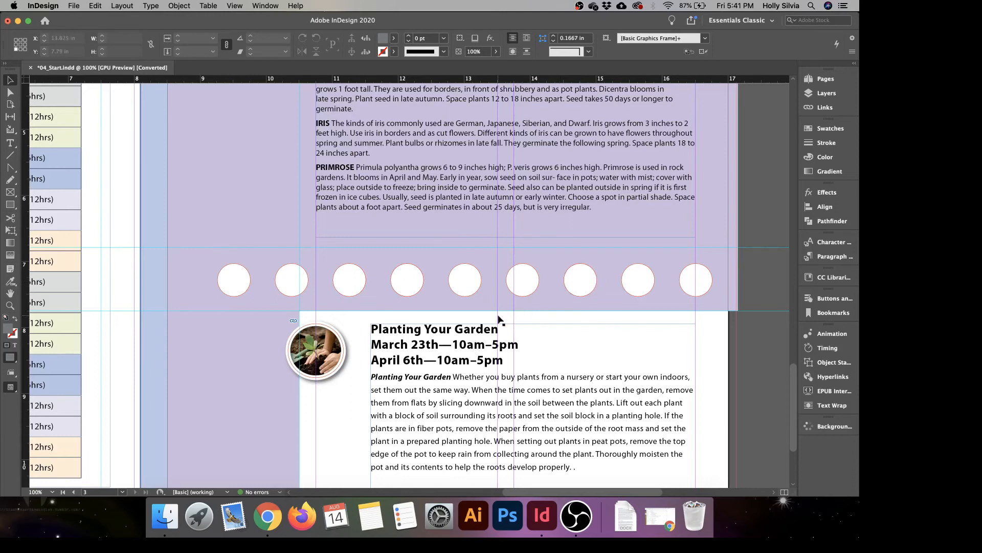
Delete the third and eighth circles from the row.
left_click(343, 284)
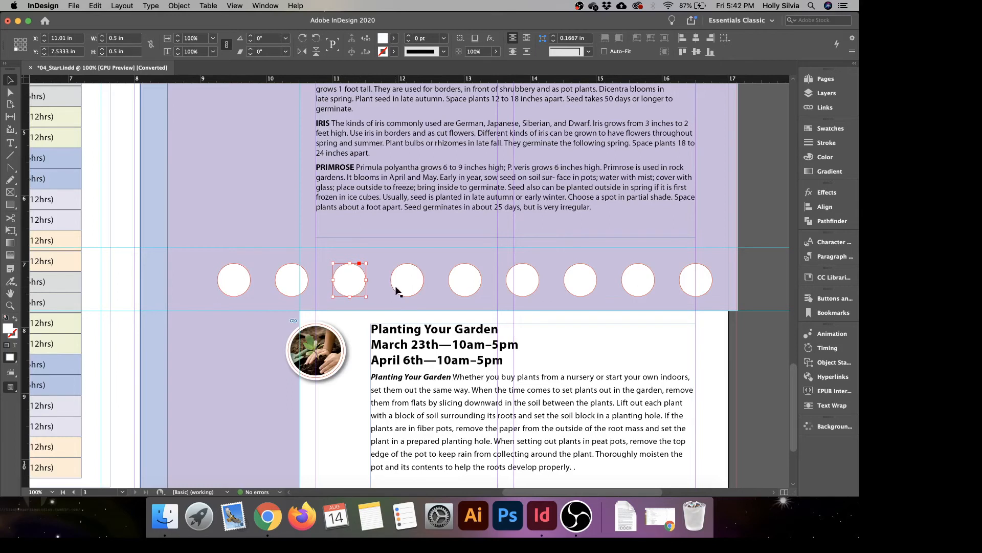
left_click(644, 282, "shift")
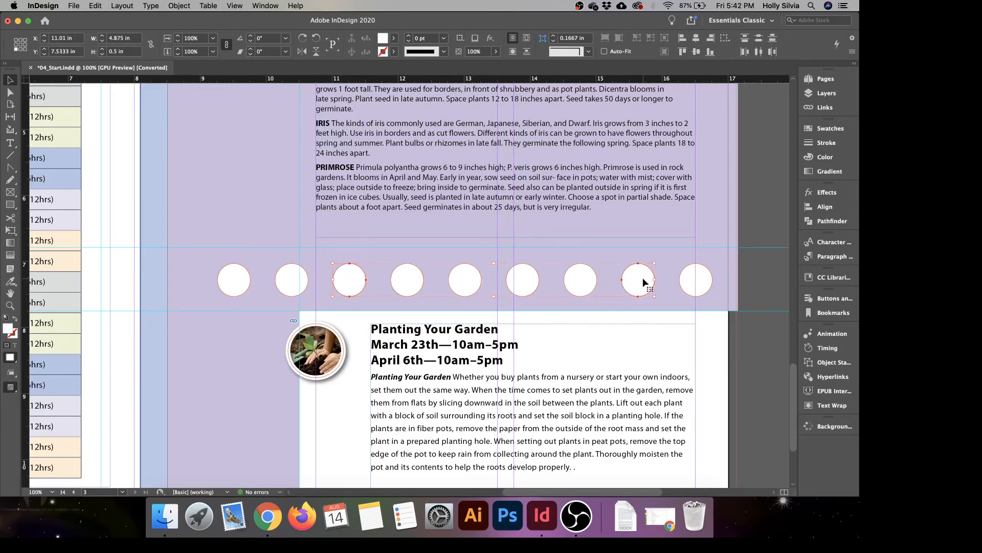
key("Delete")
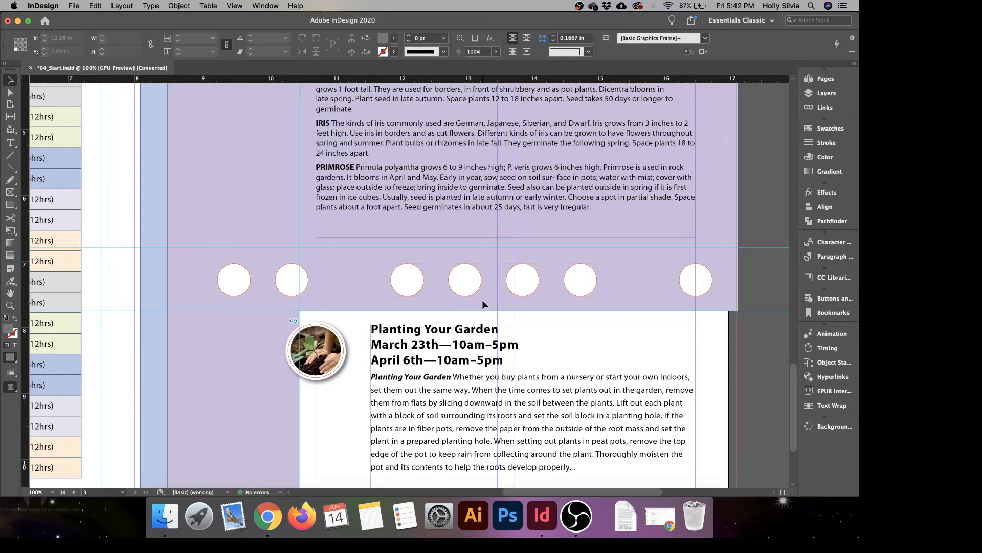
Select all seven remaining circles in the row and bring up the Align options.
left_click(232, 282)
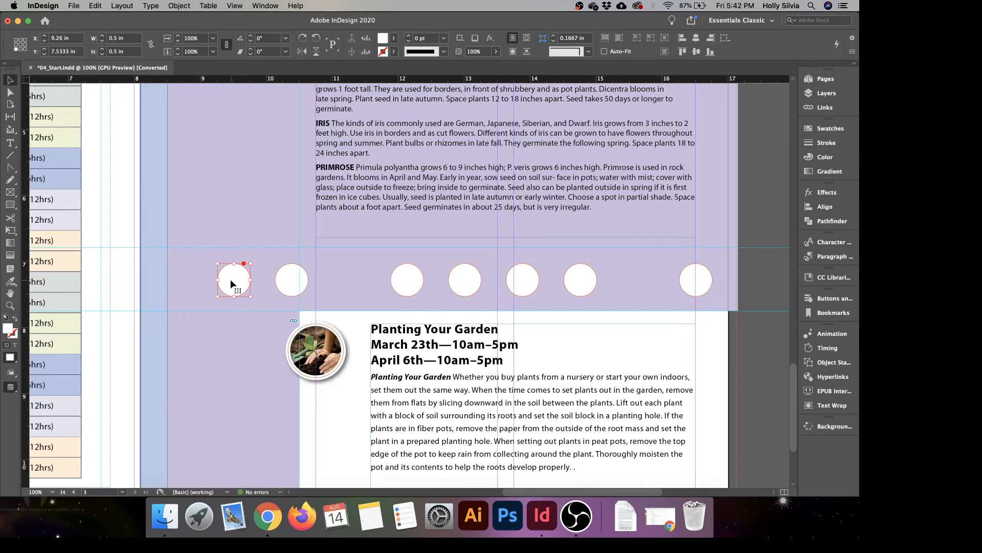
left_click(281, 285, "shift")
left_click(416, 277, "shift")
left_click(474, 279, "shift")
left_click(521, 282, "shift")
left_click(581, 281, "shift")
left_click(699, 281, "shift")
left_click(825, 211)
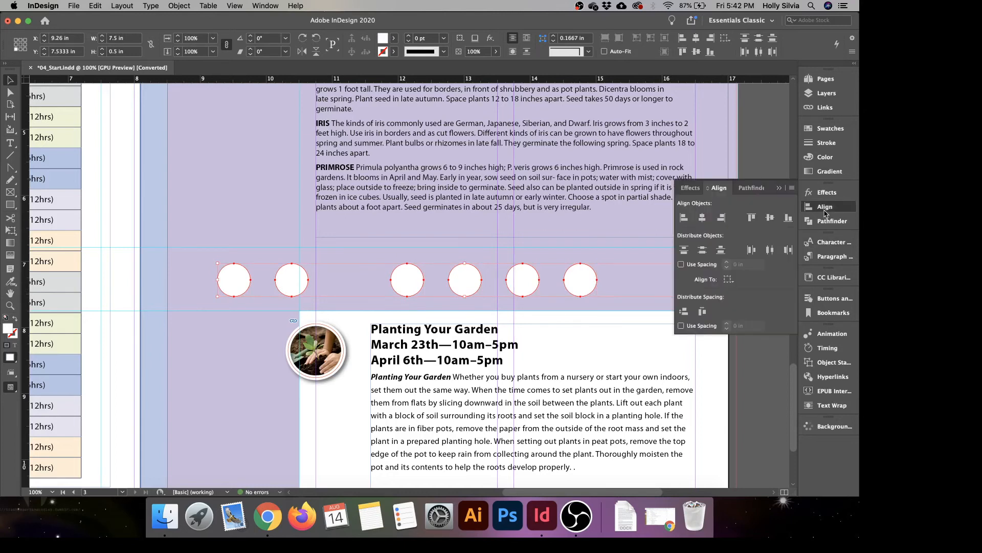
Examine the align, distribute and Align To options available for the selected circles.
left_click(267, 7)
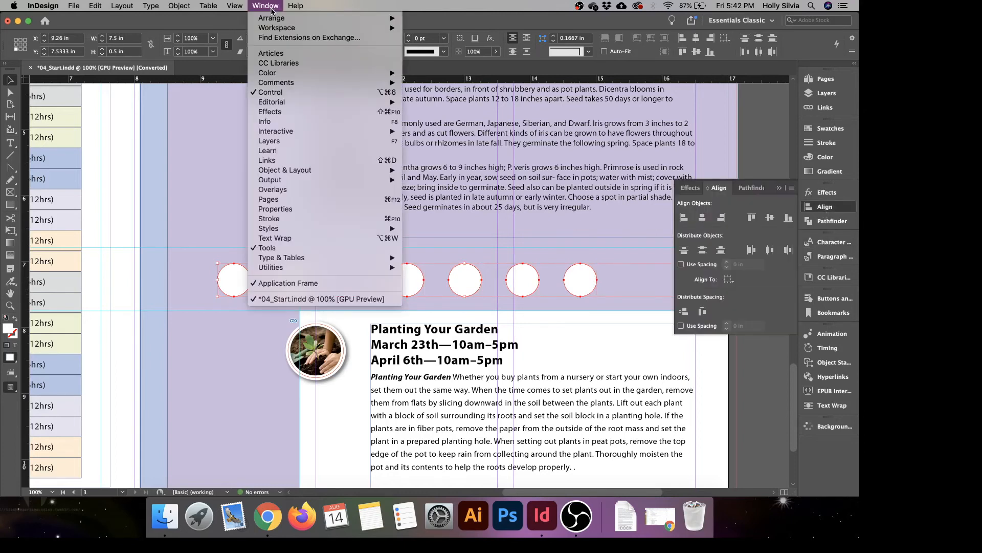
mouse_move(321, 175)
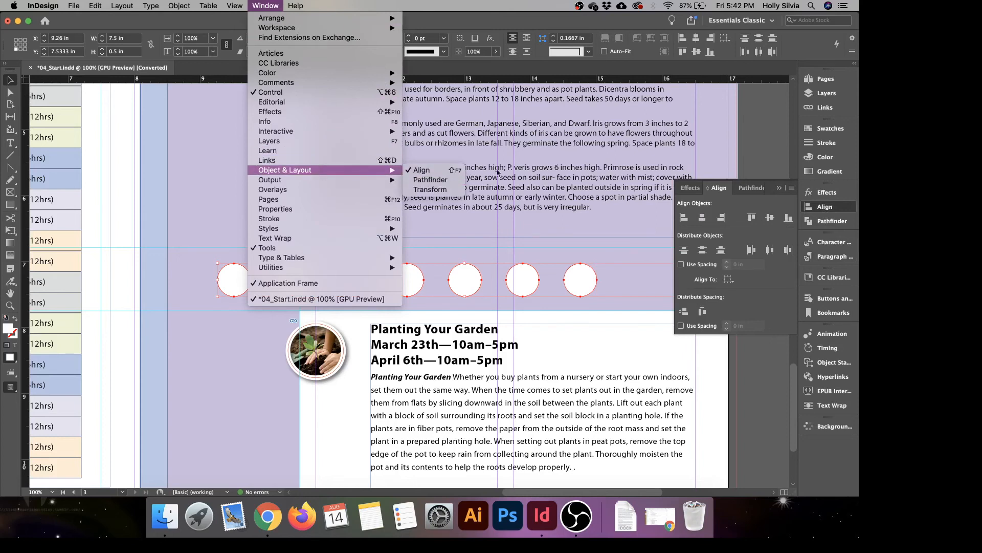
left_click(730, 281)
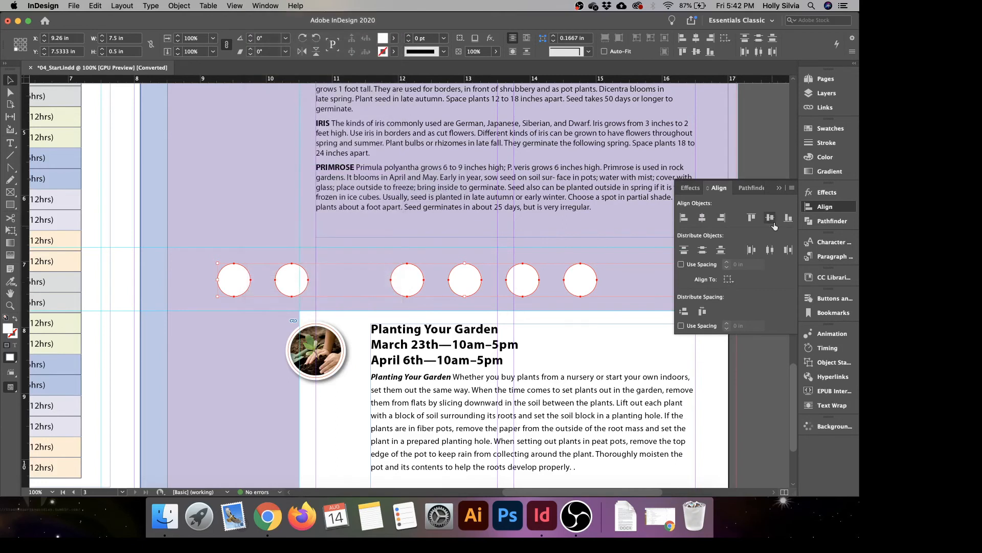
left_click(792, 189)
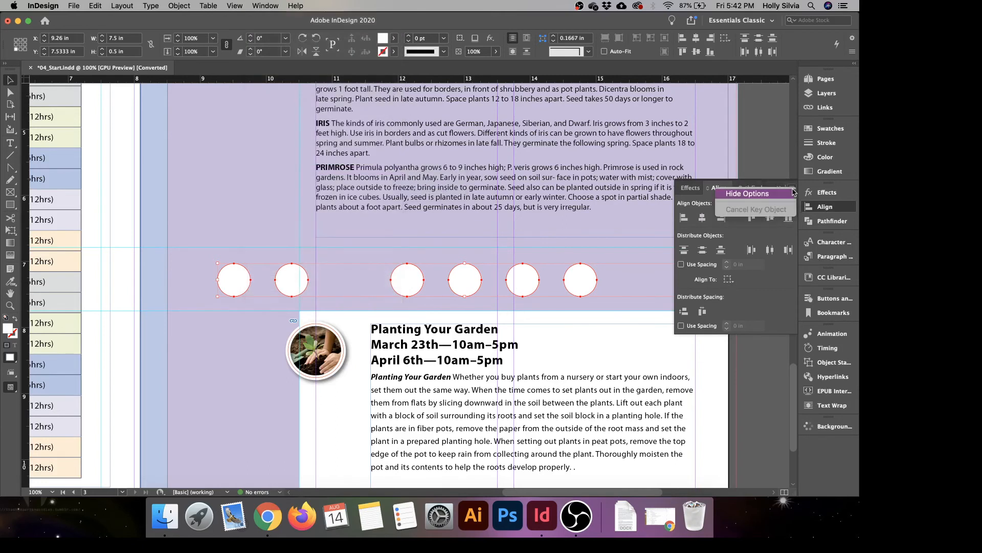
left_click(792, 189)
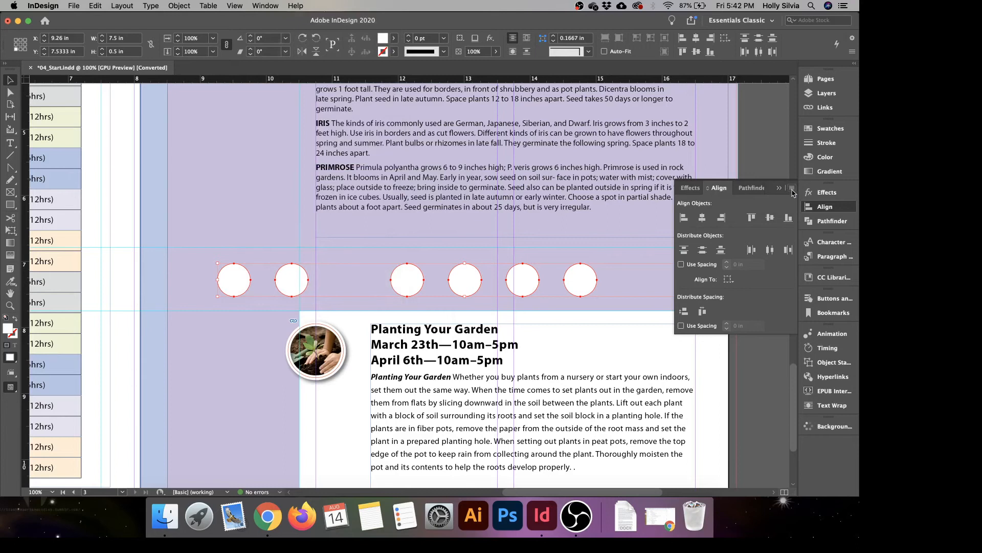
left_click(792, 189)
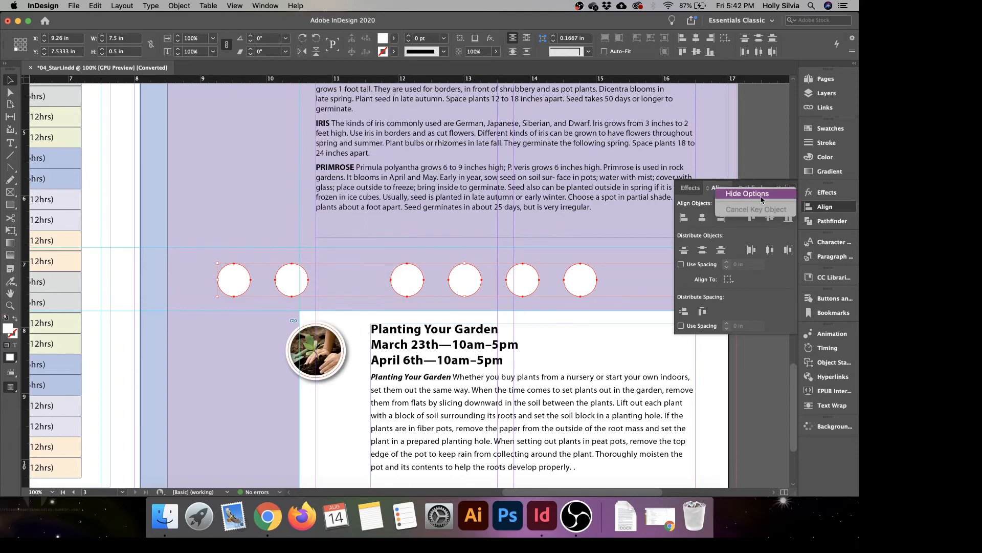
left_click(761, 284)
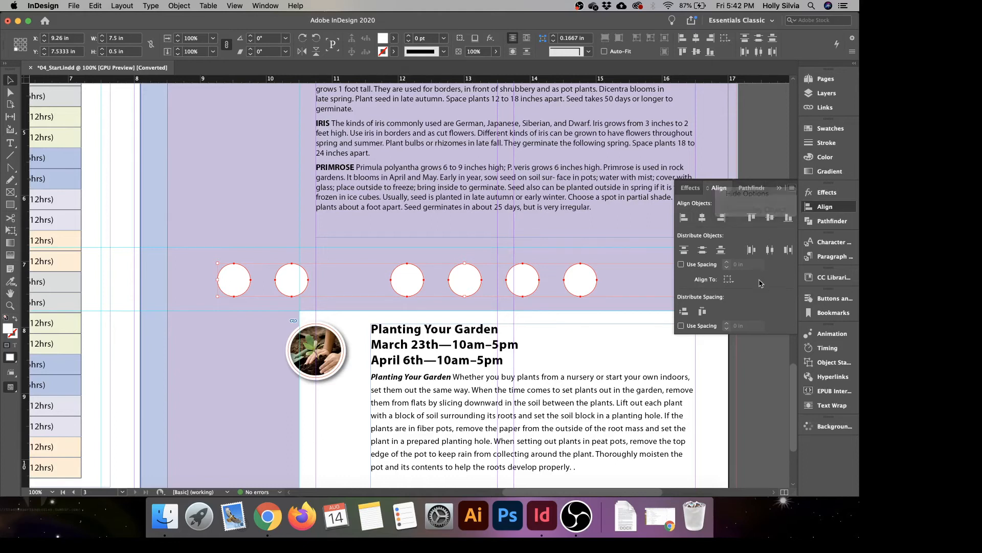
left_click(727, 284)
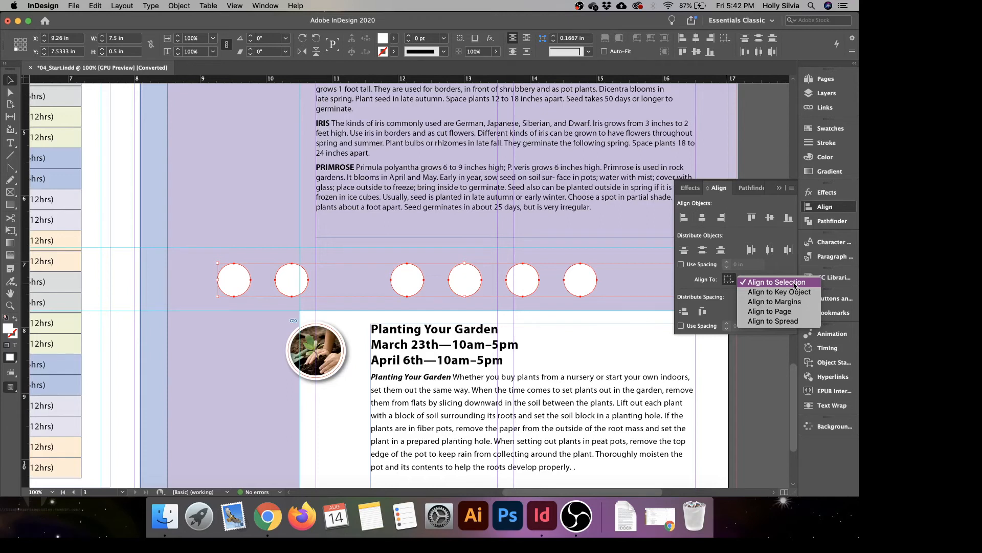
left_click(842, 214)
left_click(843, 213)
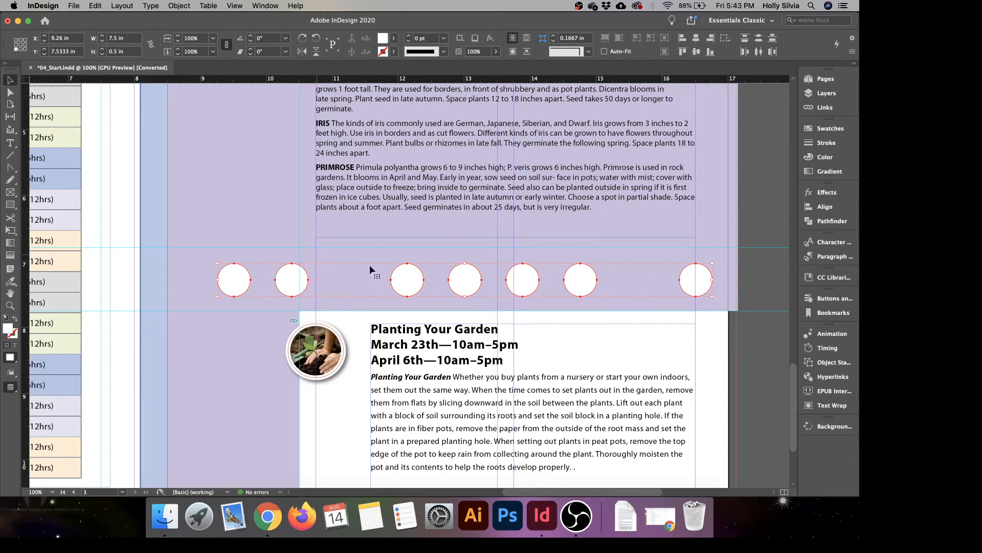
left_click(823, 207)
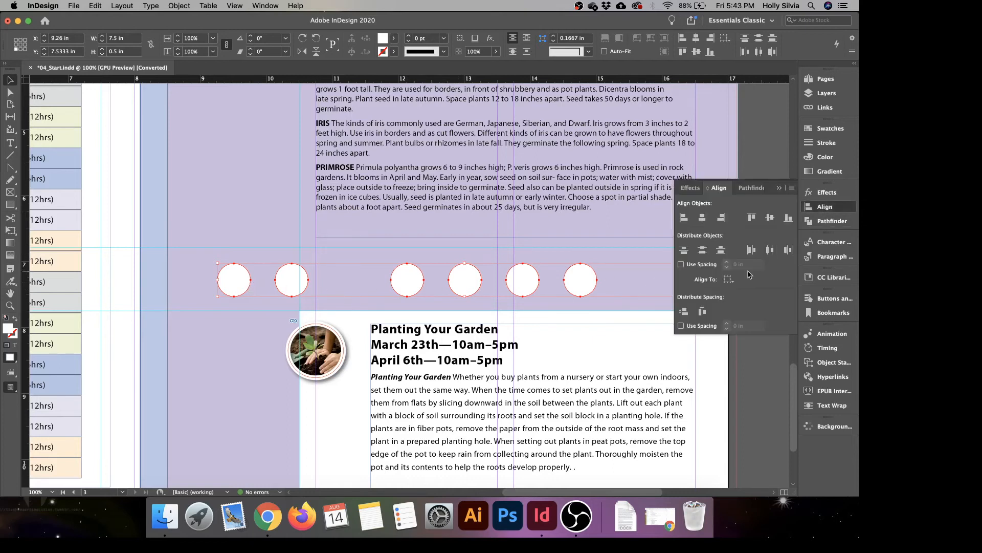
Distribute the seven selected circles evenly by their horizontal centers, relative to the selection.
left_click(728, 280)
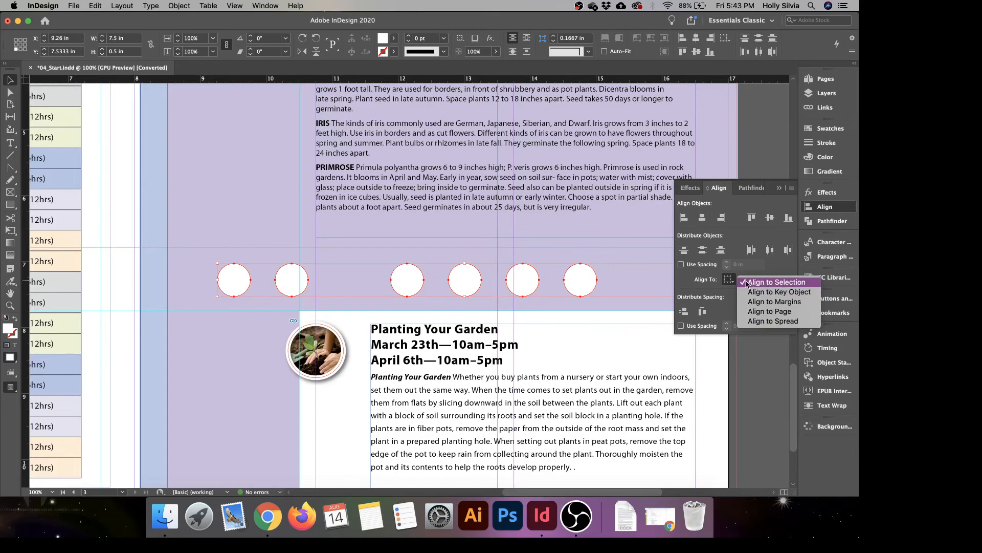
left_click(769, 253)
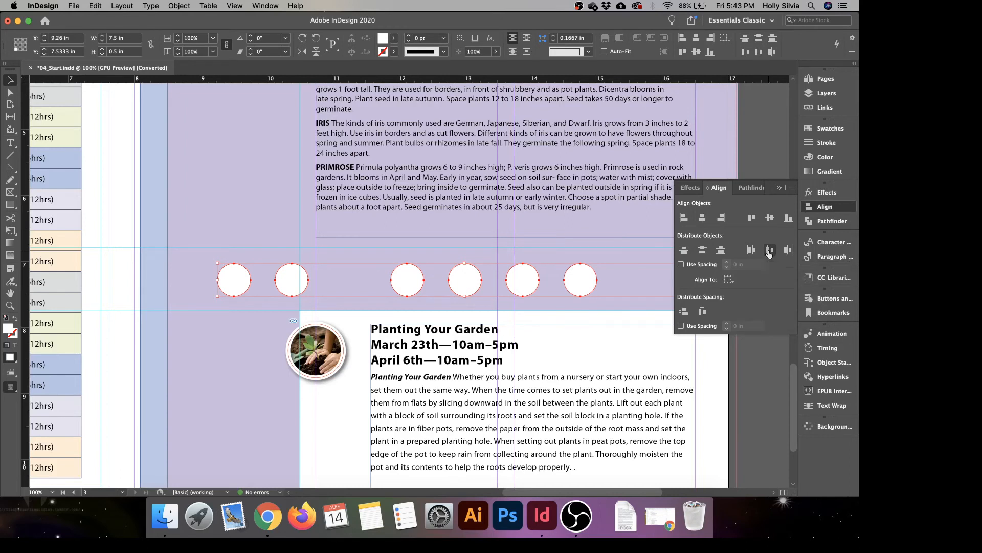
left_click(770, 252)
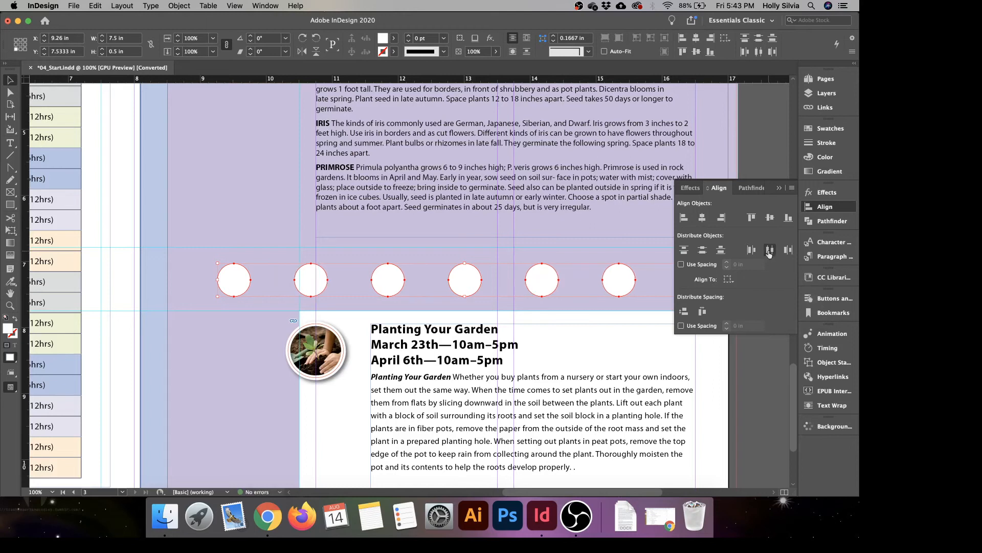
left_click(824, 209)
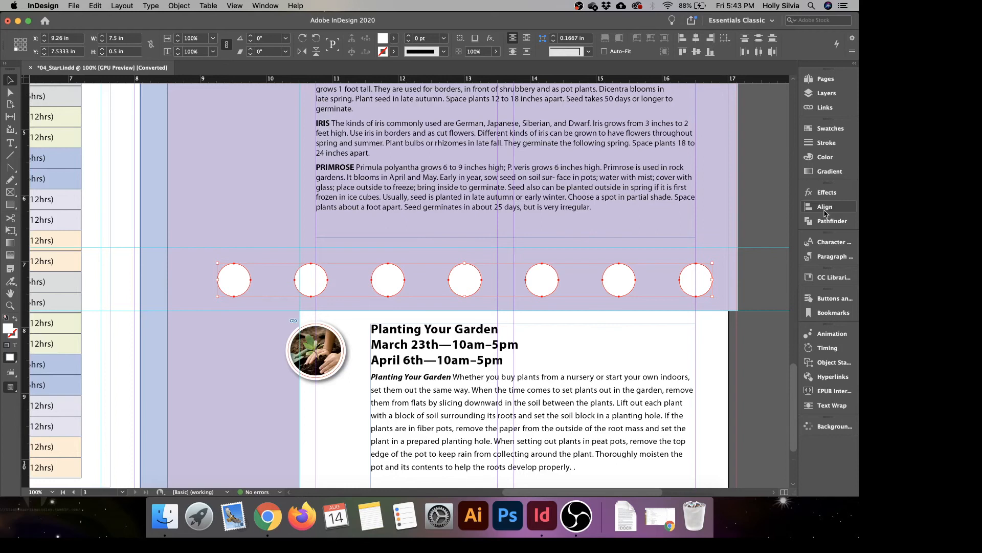
key("super+alt+0")
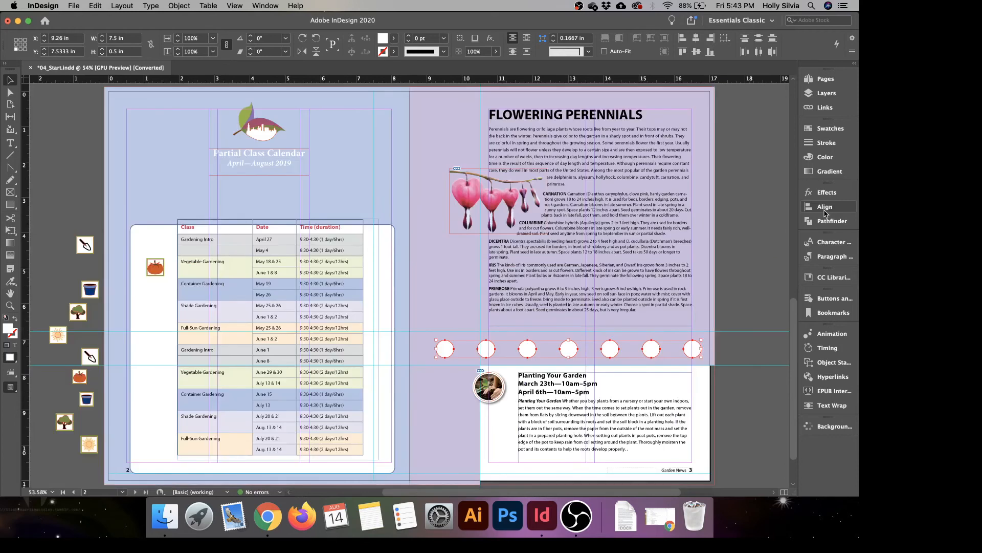
Go to page 1 and select the blue In This Issue text frame.
left_click(825, 78)
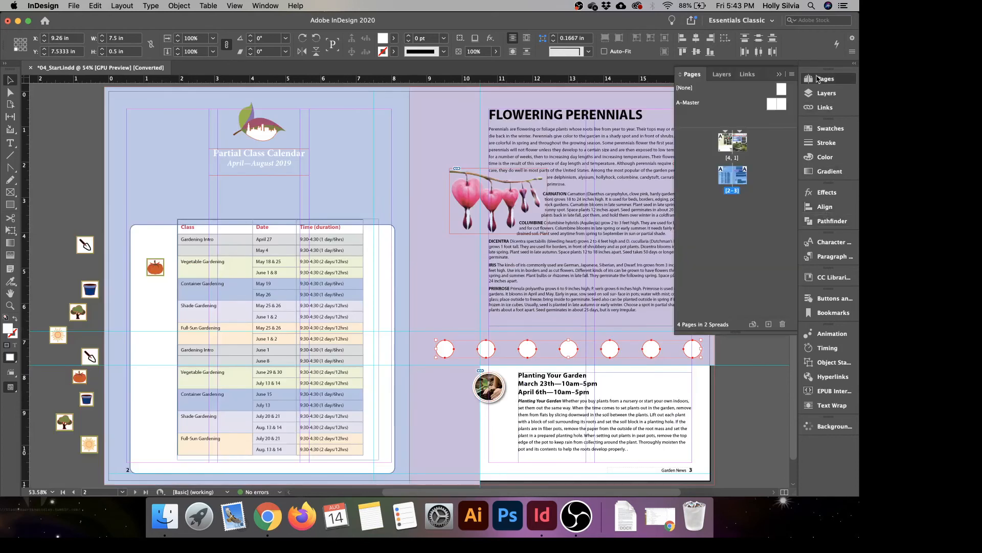
double_click(739, 154)
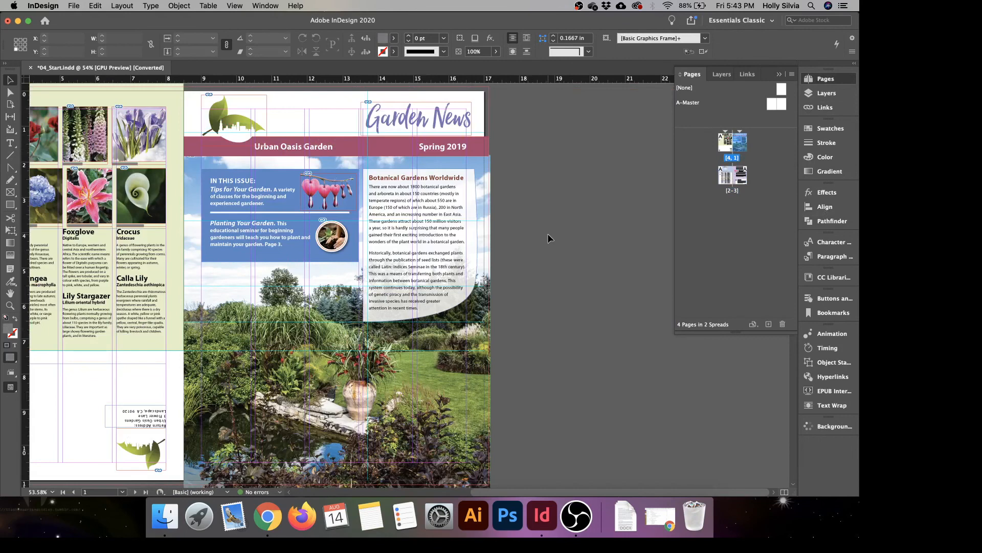
key("super+equal")
key("super+equal")
key("super+equal")
key("super+equal")
key("super+equal")
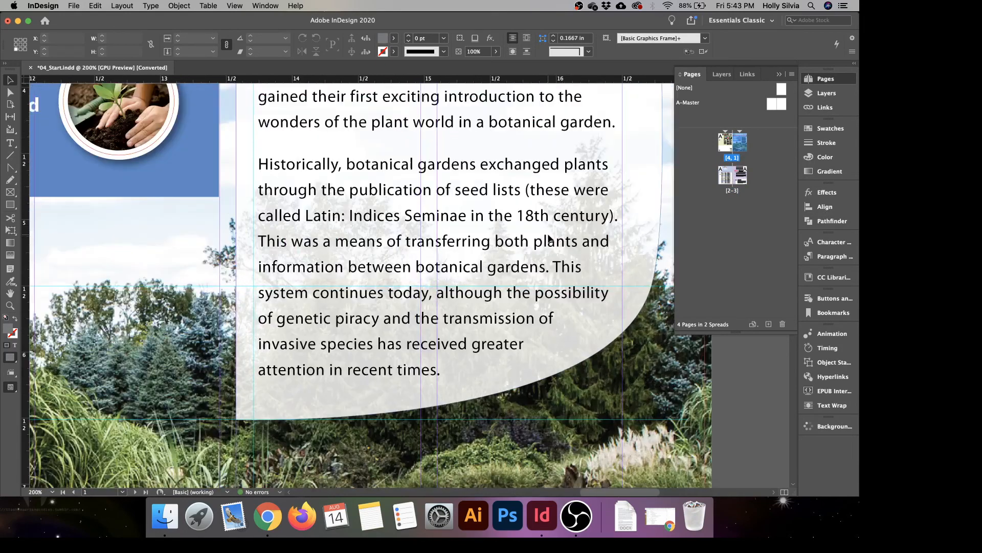
scroll(278, 246, "up", 10)
scroll(278, 246, "left", 5)
scroll(154, 239, "down", 8)
scroll(154, 239, "right", 3)
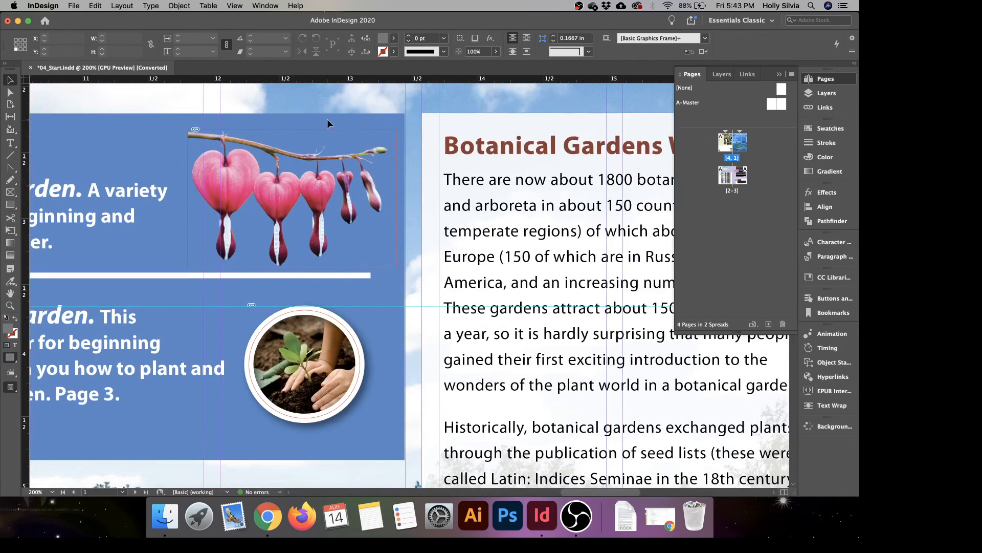
left_click(819, 95)
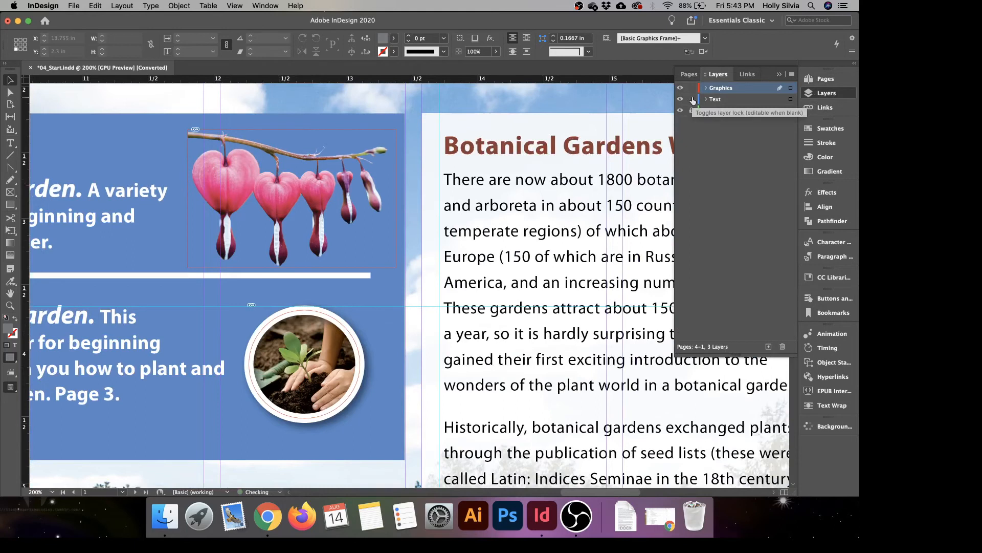
left_click(395, 126)
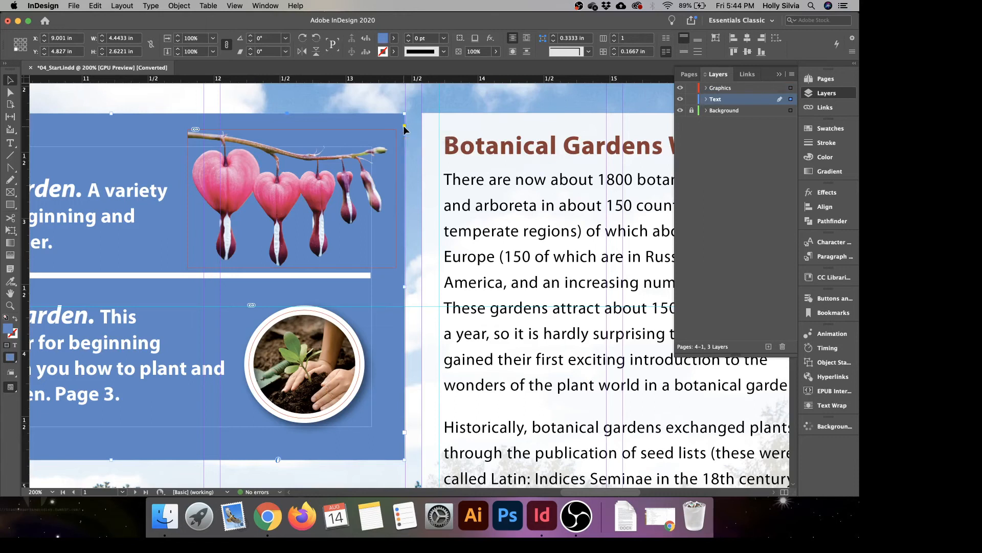
Round all four corners of the blue In This Issue frame to a 0.2 in radius and deselect it.
left_click(404, 126)
left_click_drag(404, 117, 380, 128)
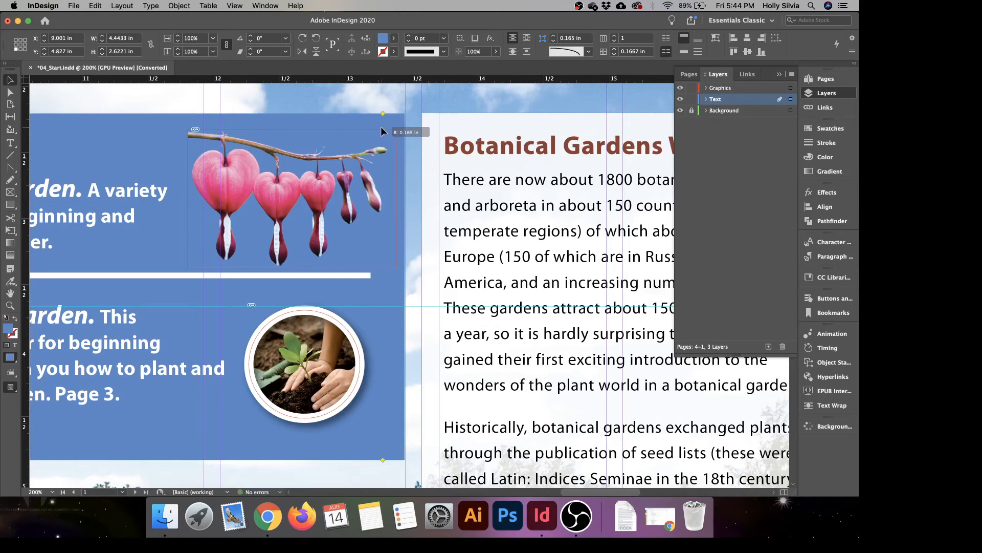
left_click_drag(381, 127, 376, 127)
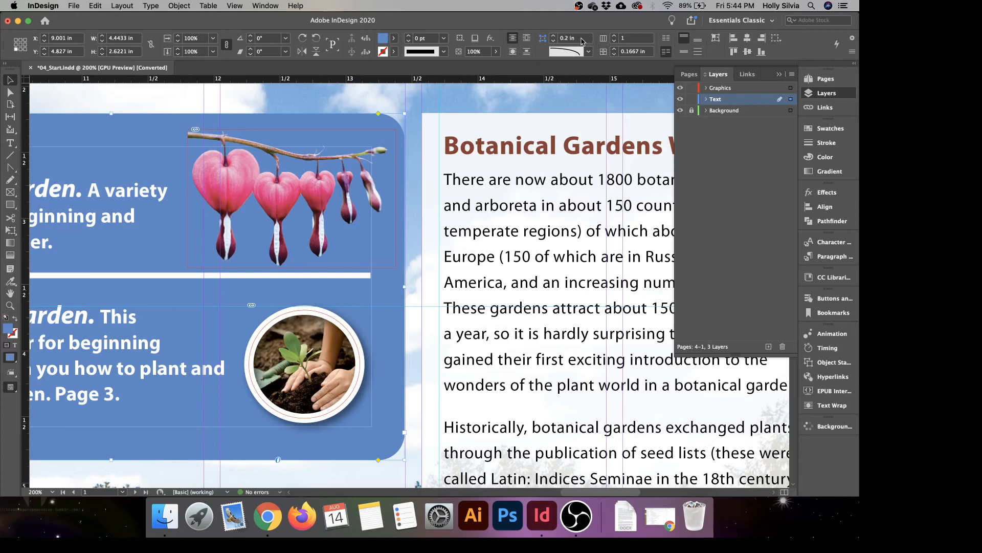
key("super+alt+0")
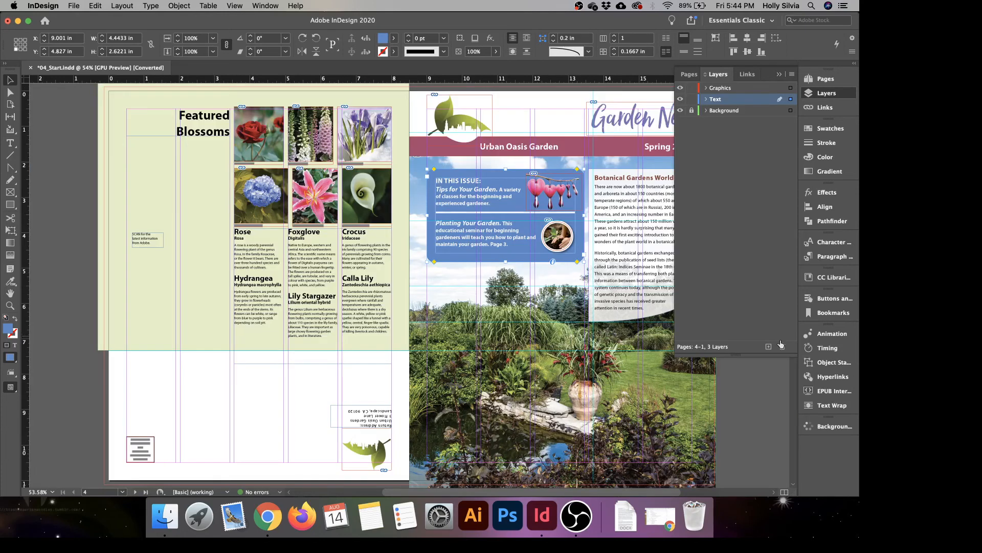
left_click(756, 390)
Shrink the frame of the upside-down leaf logo near the return address on page 4 to 1.1466 in by 0.97 in.
key("super+1")
scroll(554, 341, "down", 2)
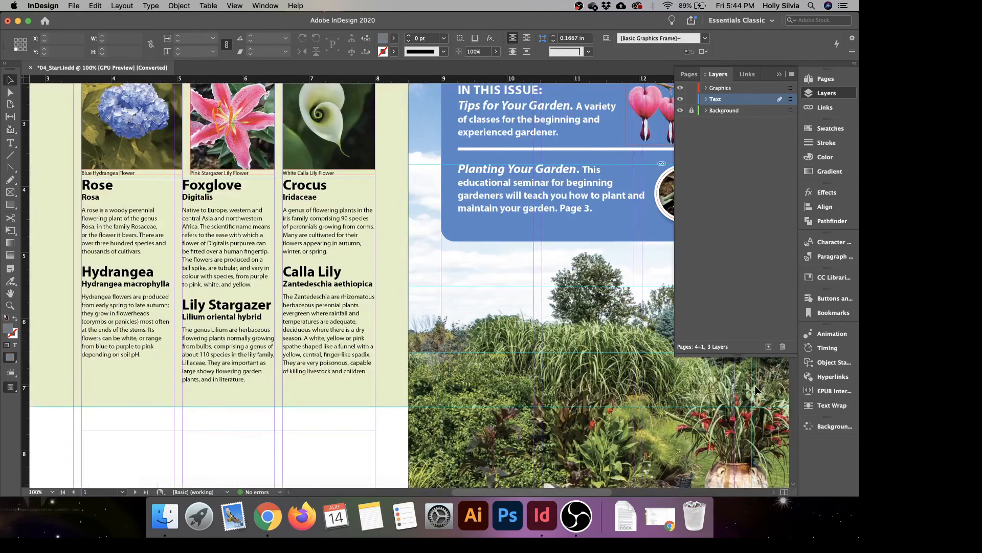
scroll(555, 341, "up", 3)
scroll(555, 340, "right", 6)
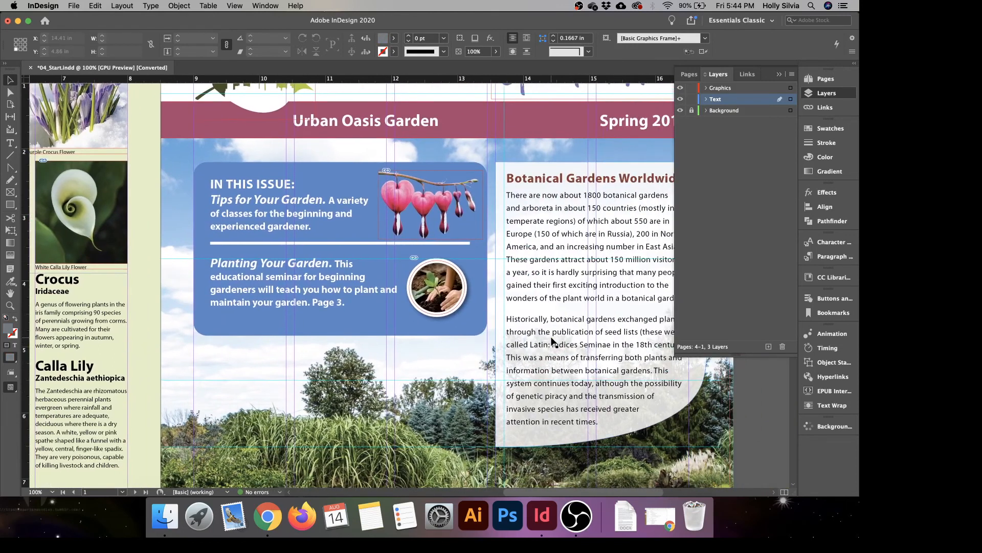
scroll(552, 342, "down", 10)
scroll(552, 342, "left", 5)
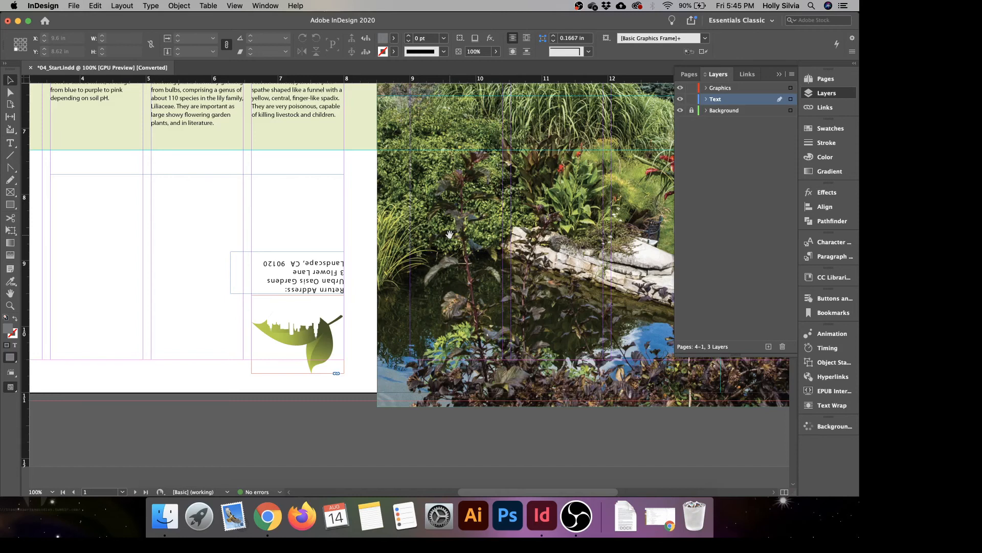
scroll(446, 334, "left", 3)
scroll(446, 334, "down", 1)
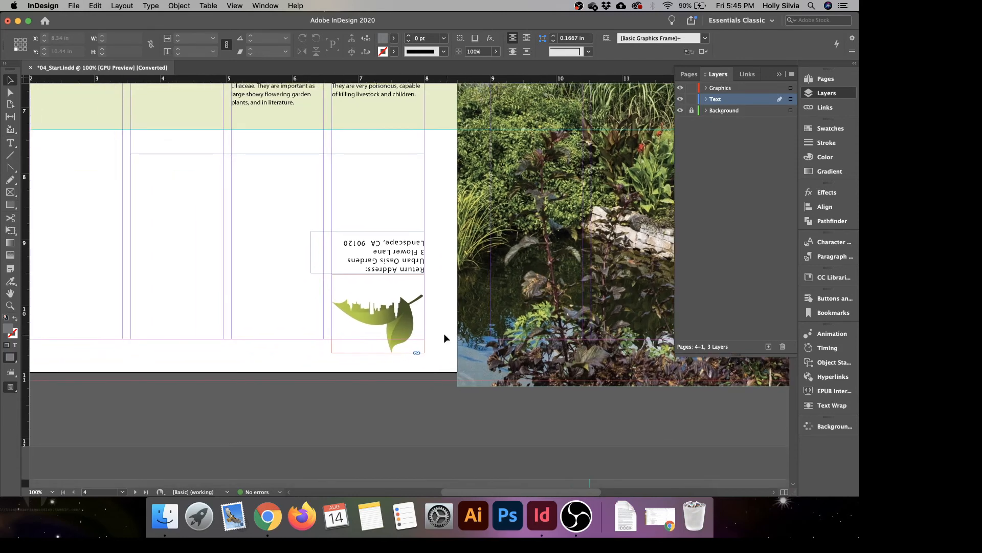
left_click(382, 319)
key("super+equal")
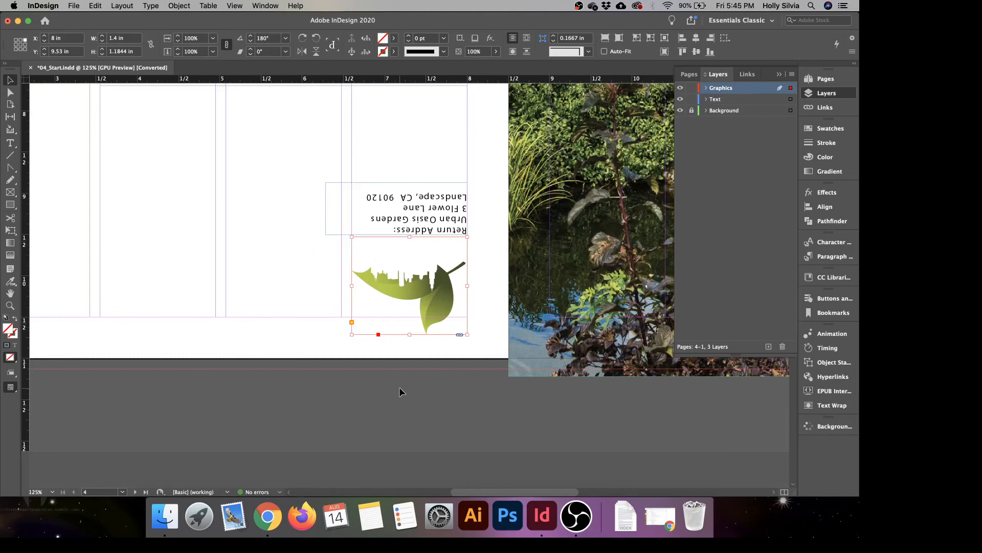
key("super+equal")
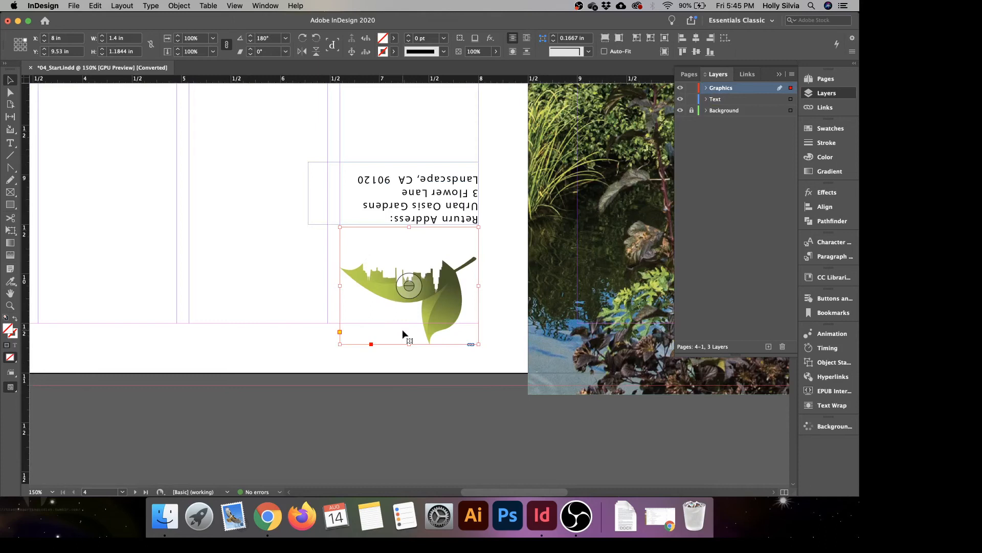
left_click_drag(478, 344, 449, 322)
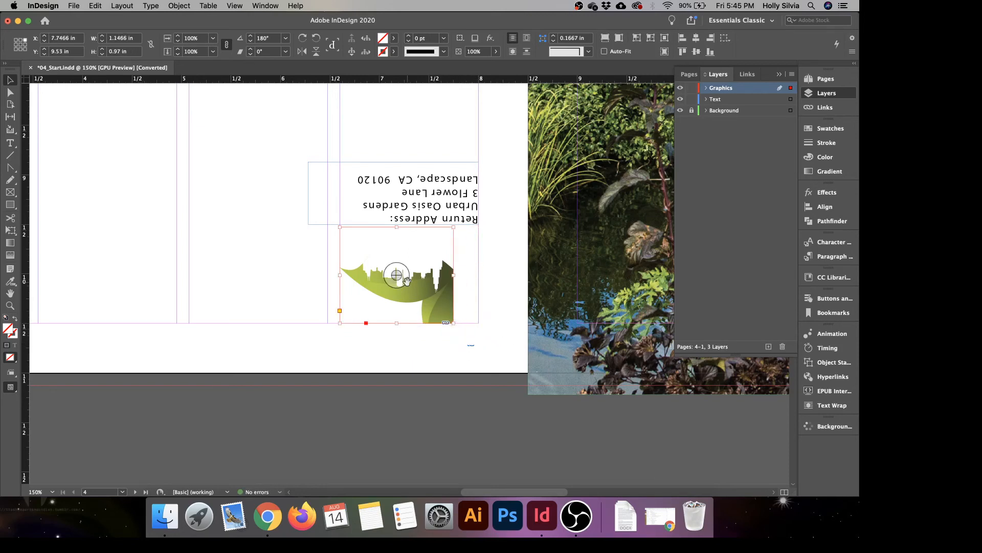
Fit the leaf logo to its resized frame with Fill Frame Proportionally and deselect it.
right_click(427, 311)
mouse_move(437, 316)
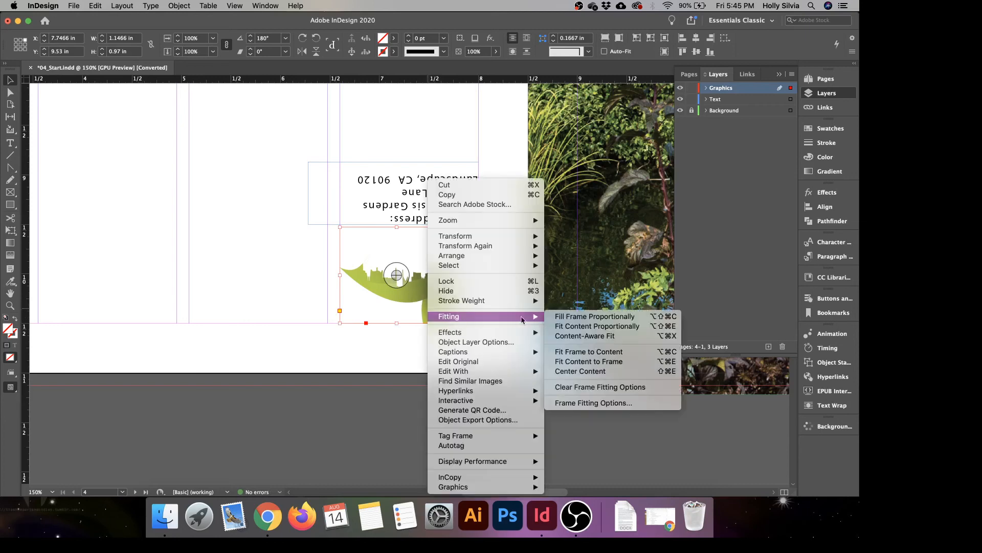
left_click(594, 316)
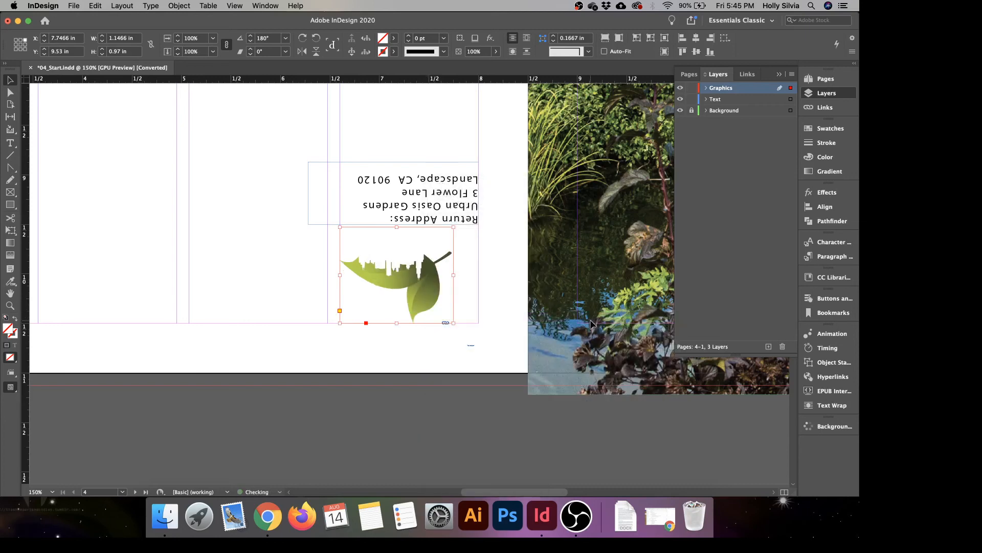
left_click(422, 405)
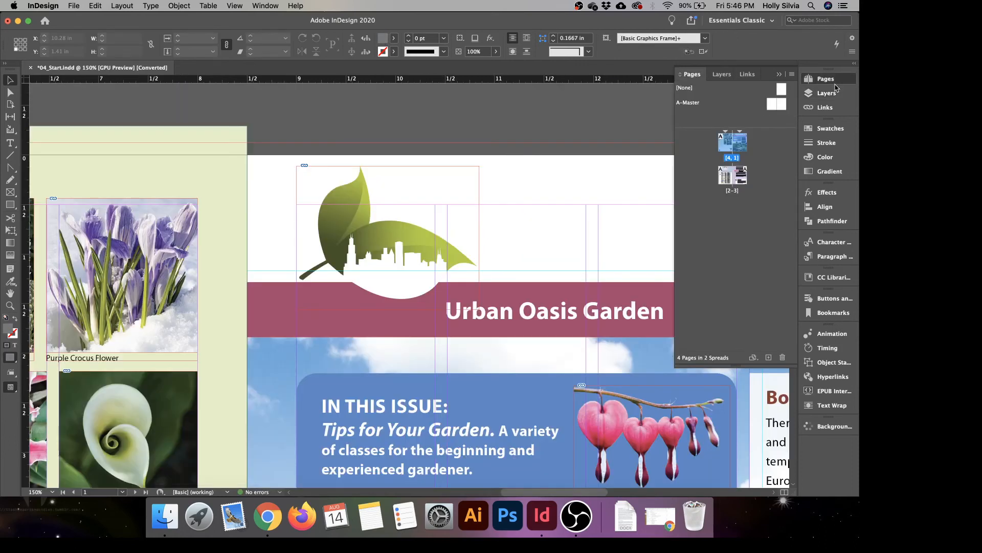
Go to page 2 and bring the full class calendar table and the icons beside it into view.
double_click(727, 181)
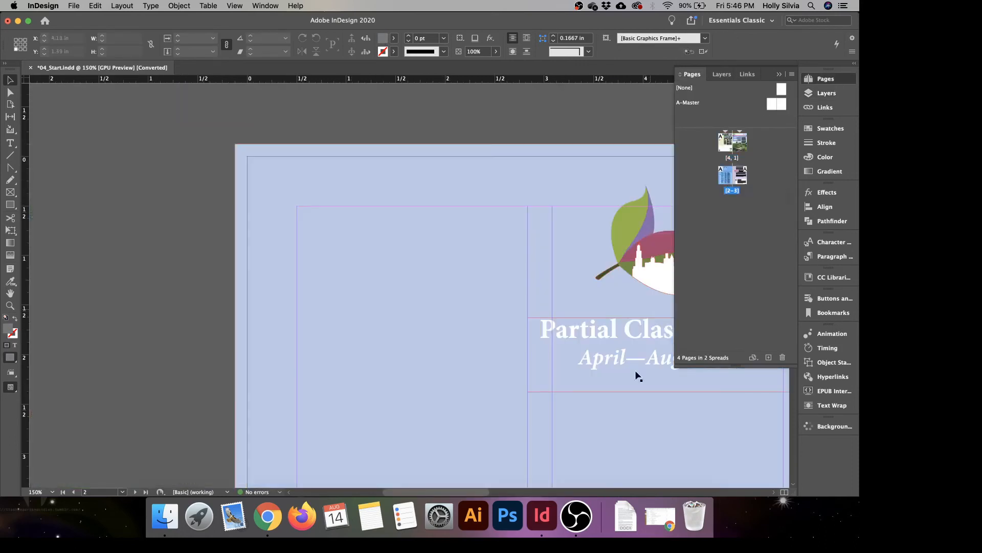
left_click_drag(673, 418, 382, 415)
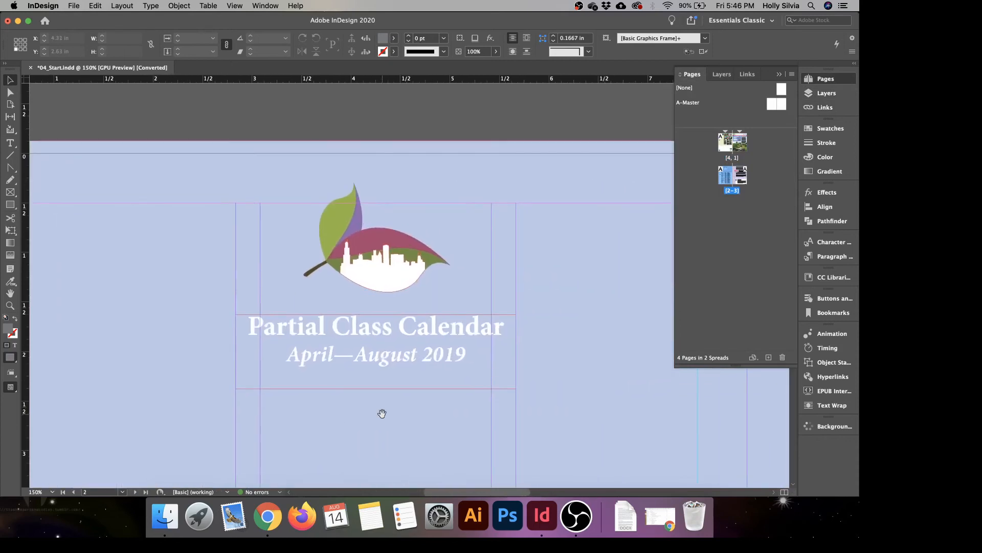
key("super+minus")
key("super+minus")
key("super+minus")
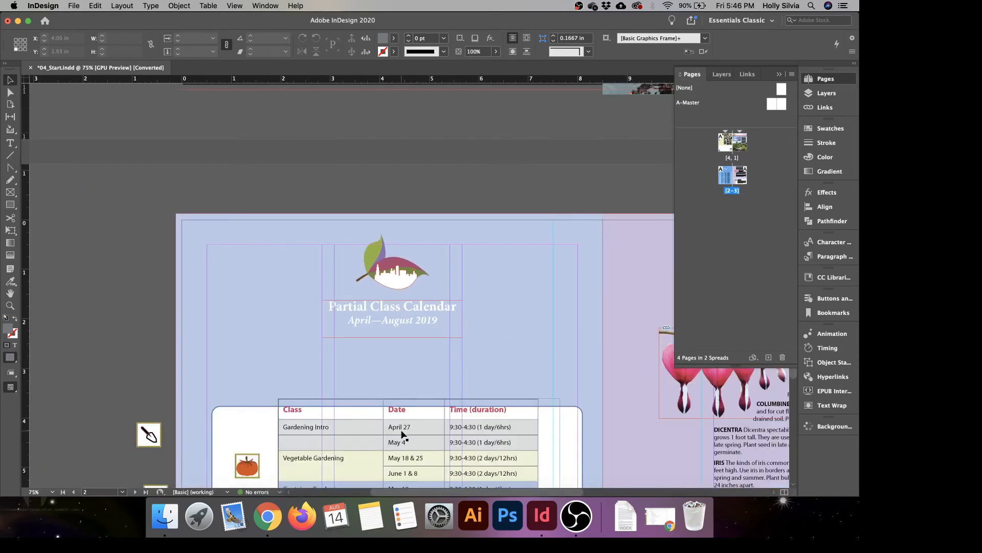
scroll(487, 431, "down", 5)
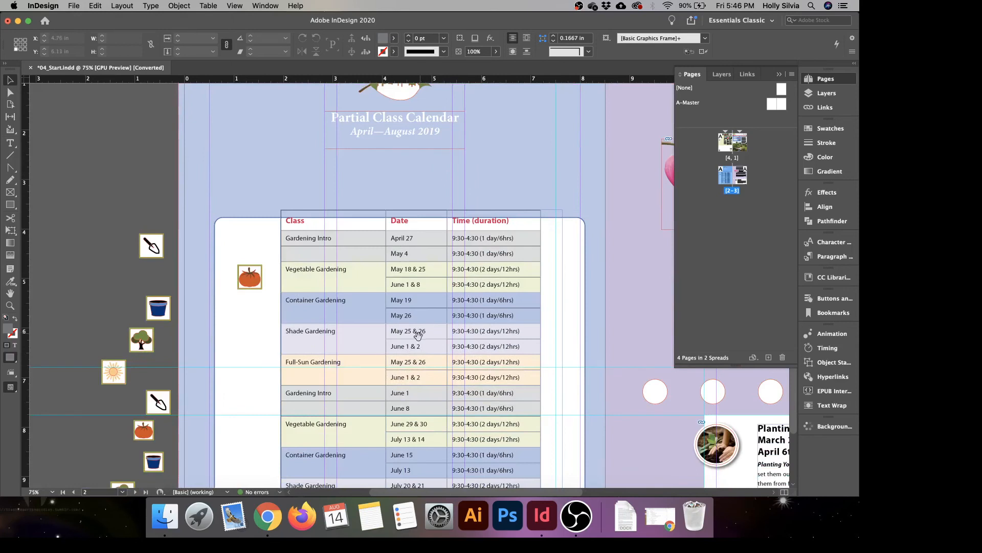
scroll(432, 209, "down", 3)
scroll(433, 209, "up", 1)
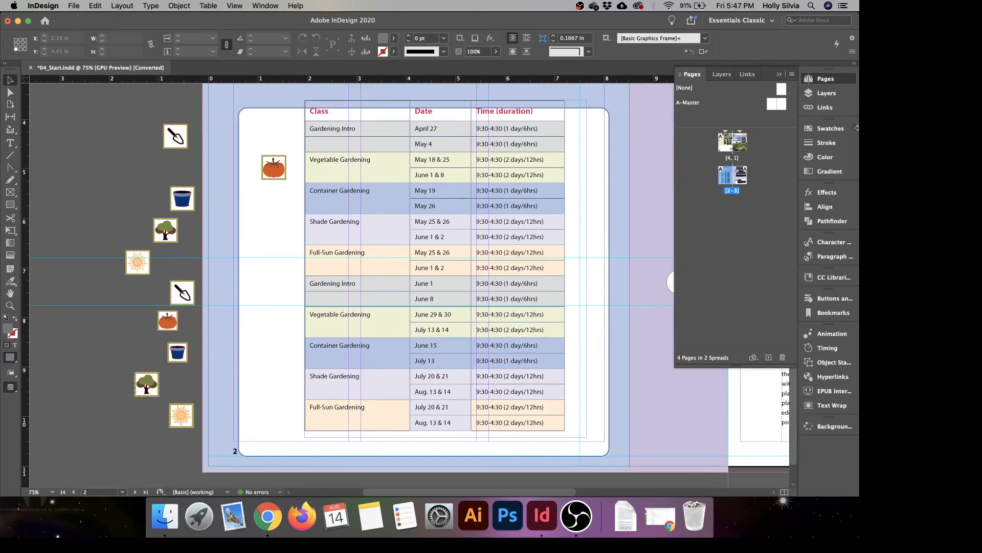
Lock the Text layer and select all ten garden icons beside the class calendar table.
left_click(832, 96)
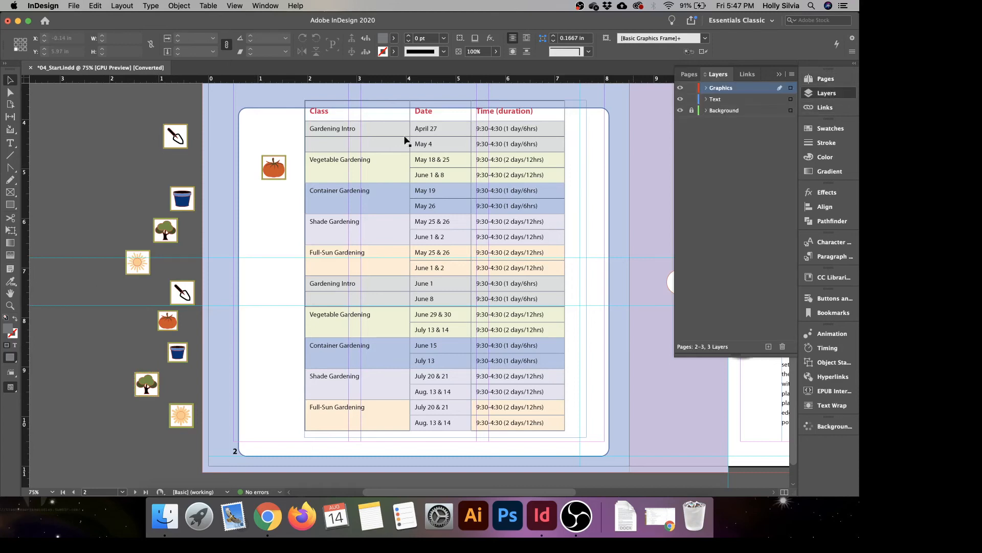
left_click_drag(115, 114, 293, 437)
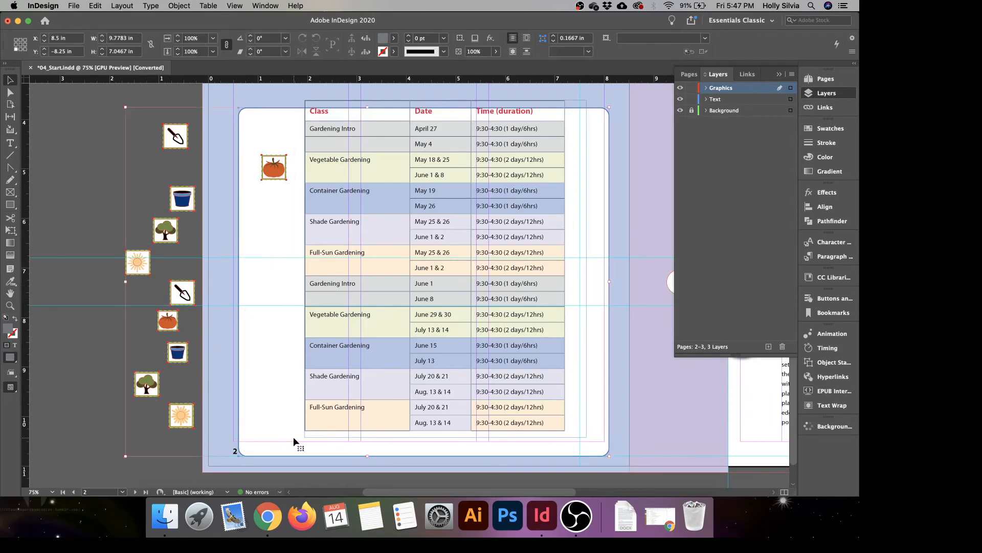
left_click(113, 291)
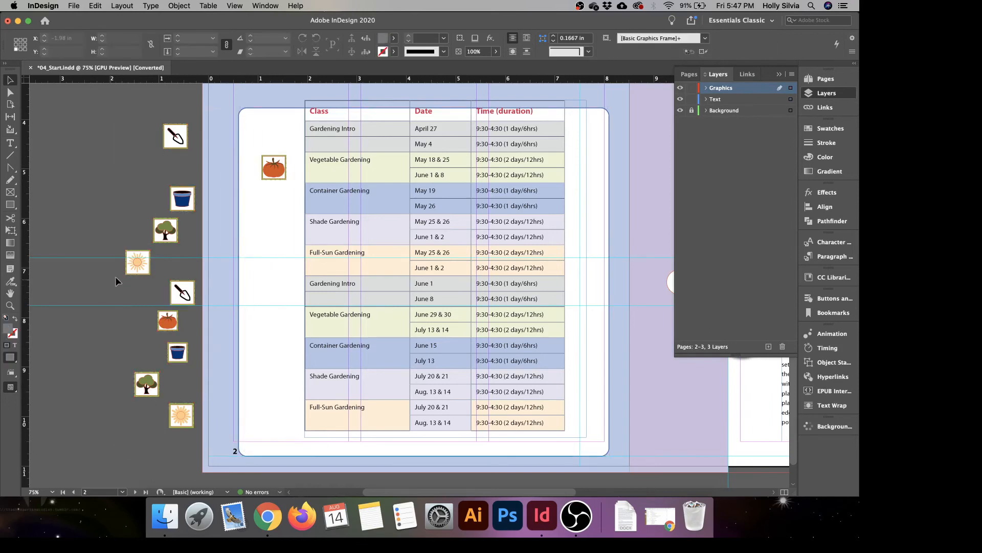
left_click(274, 128)
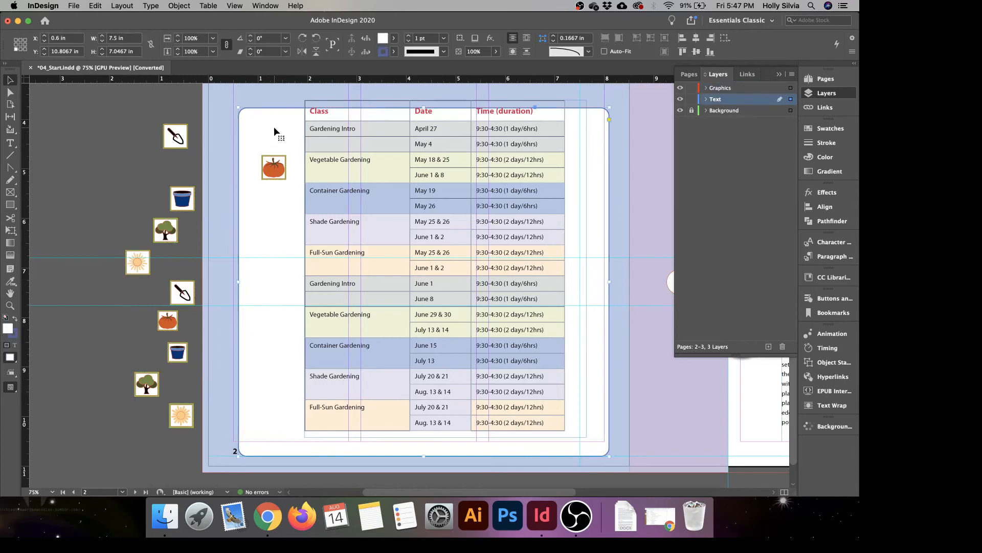
left_click(692, 99)
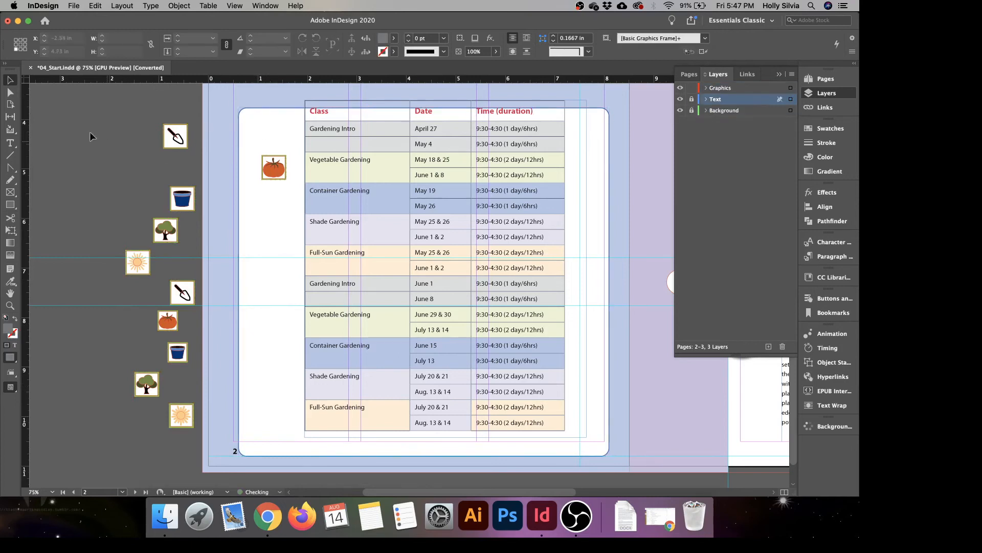
left_click_drag(85, 105, 293, 464)
scroll(592, 255, "up", 3)
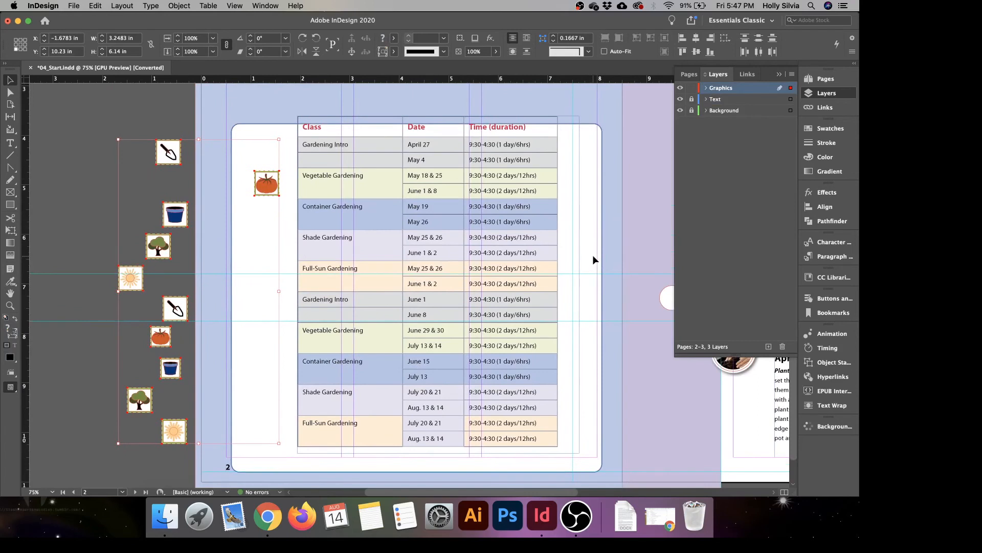
Align the right edges of the ten selected garden icons beside the class calendar table and deselect them.
left_click(829, 208)
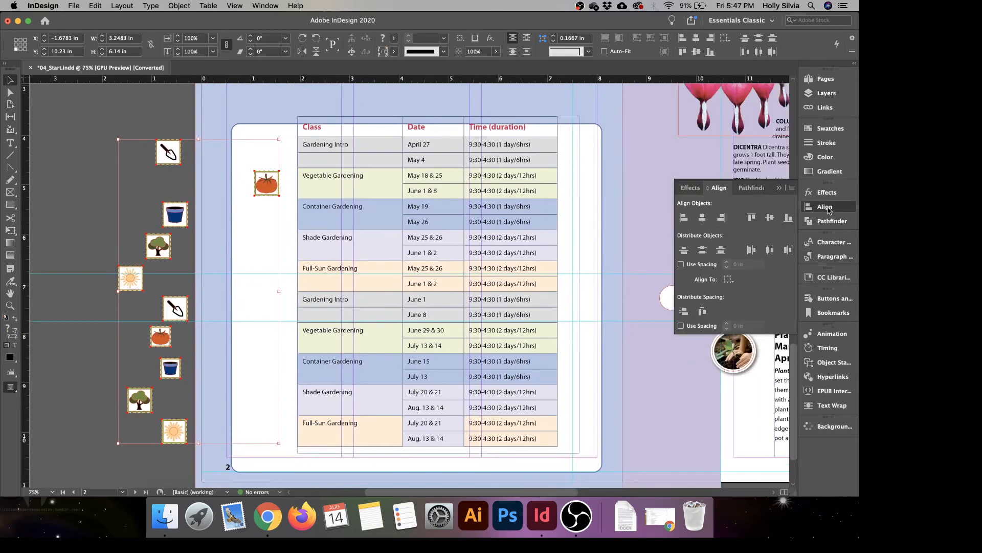
left_click(722, 218)
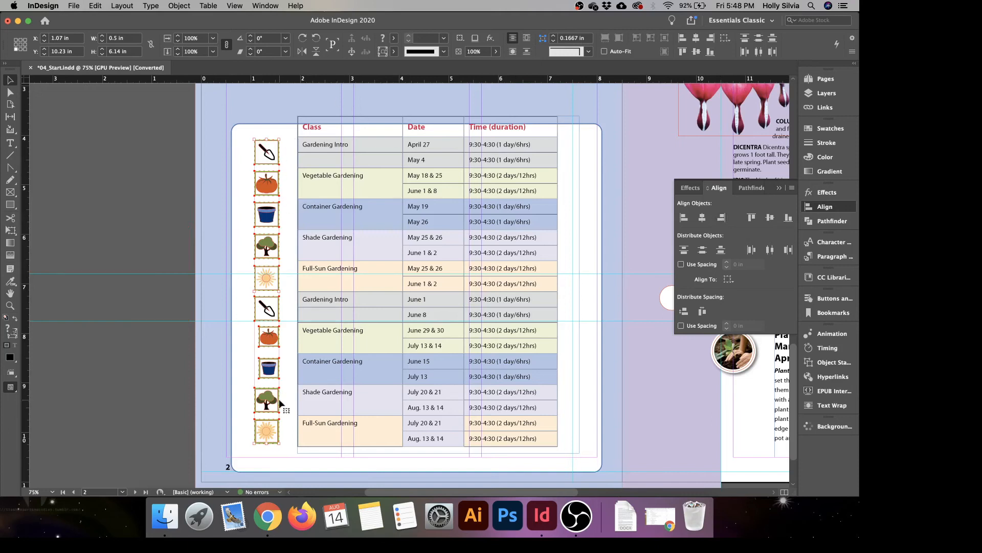
left_click(164, 237)
Center the leaf logo and the Partial Class Calendar title horizontally on page 2 using Align to Page.
scroll(442, 178, "up", 5)
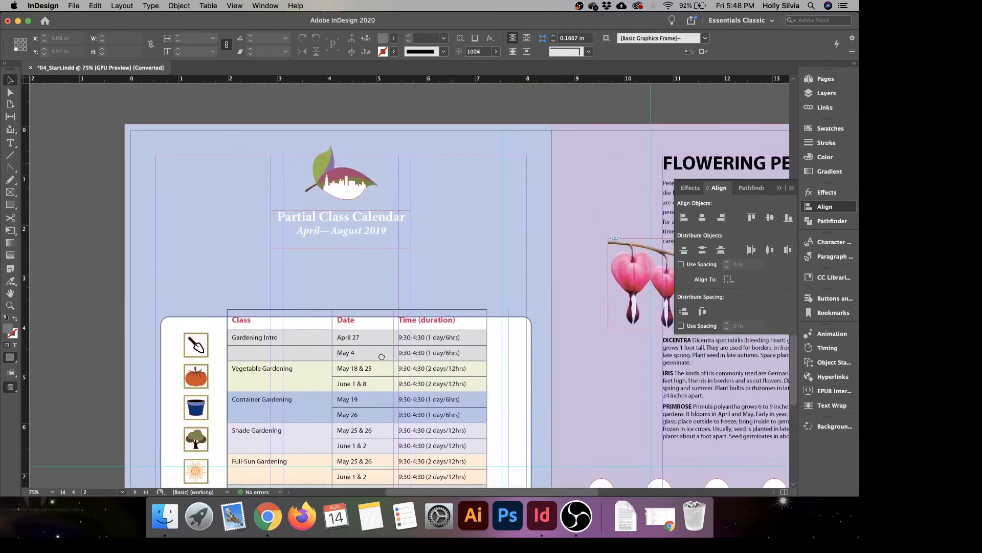
left_click(348, 231)
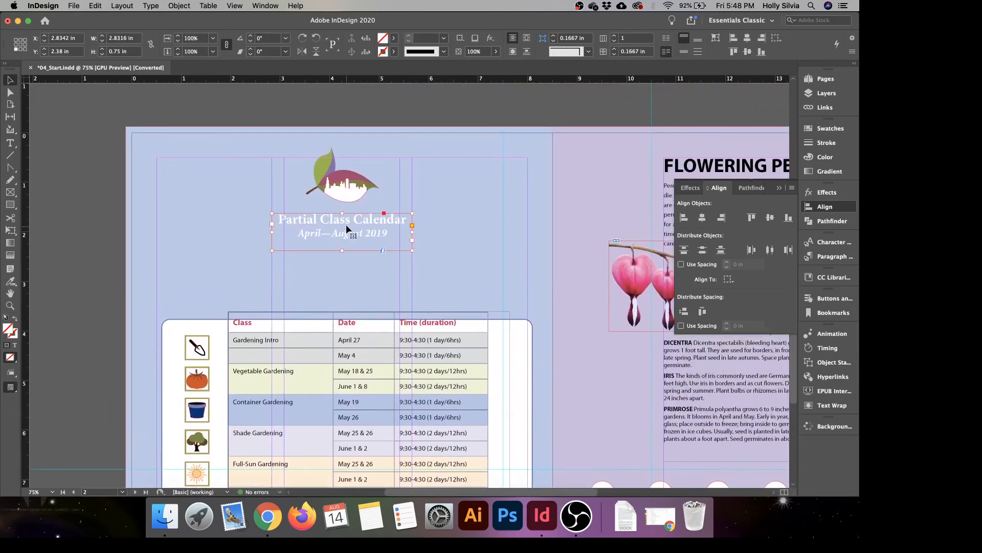
left_click(350, 195, "shift")
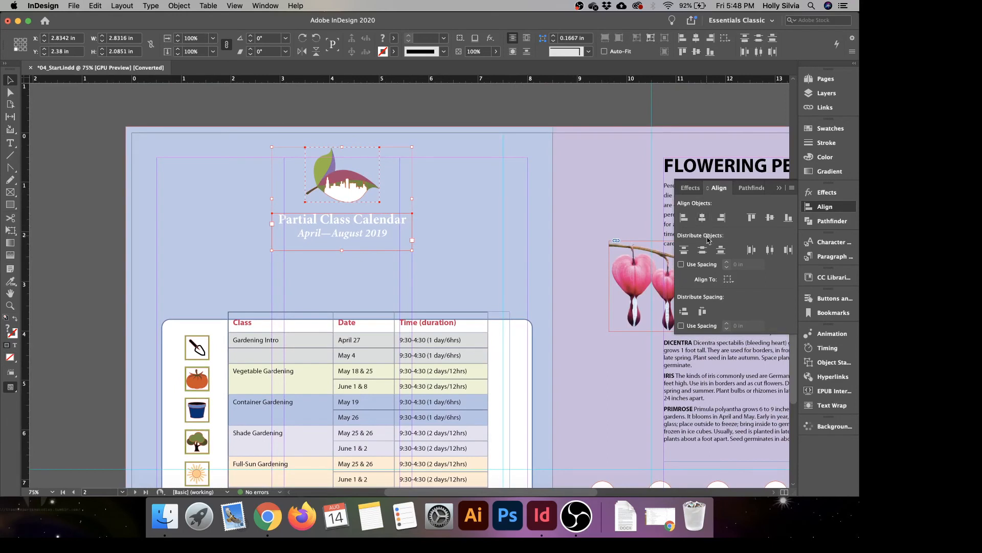
left_click(729, 280)
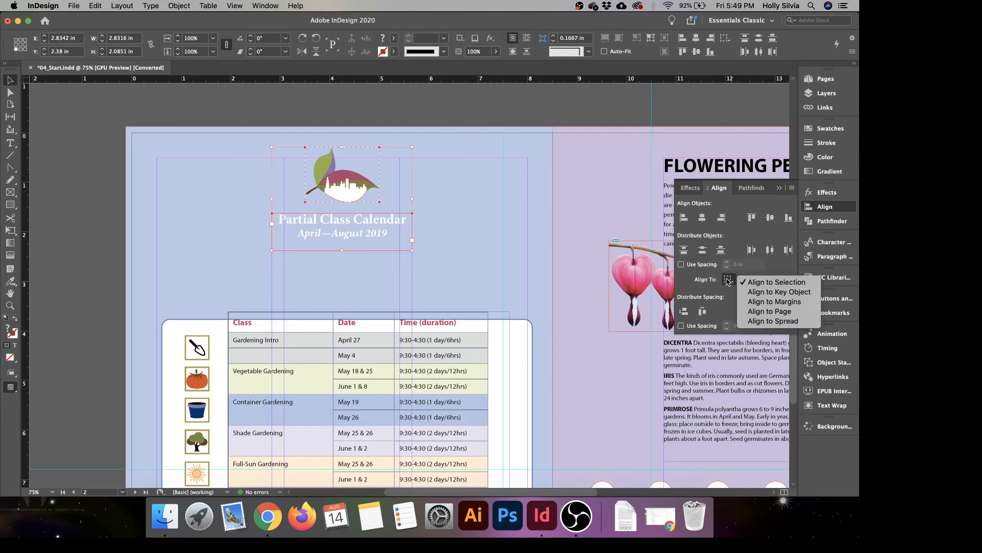
left_click(763, 312)
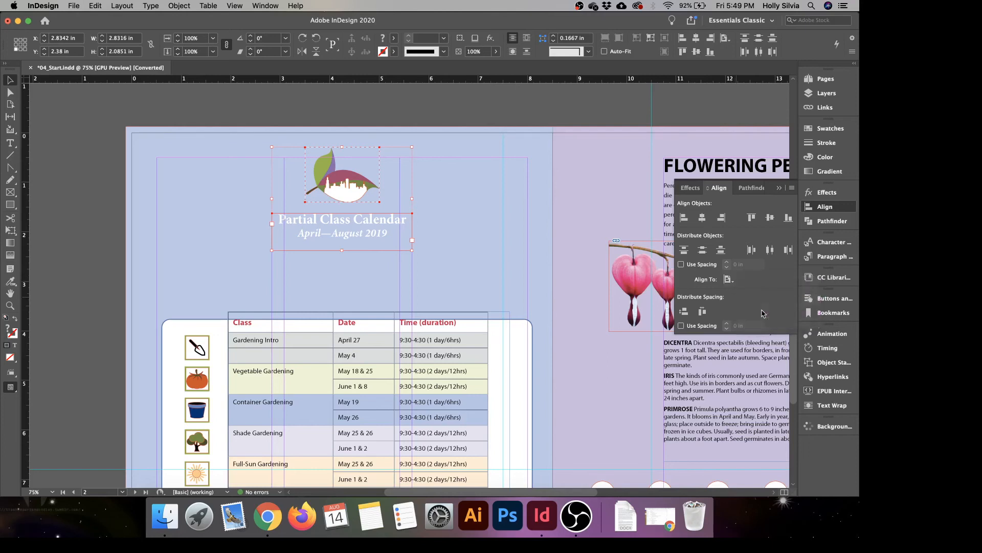
left_click(703, 219)
left_click_drag(357, 180, 262, 167)
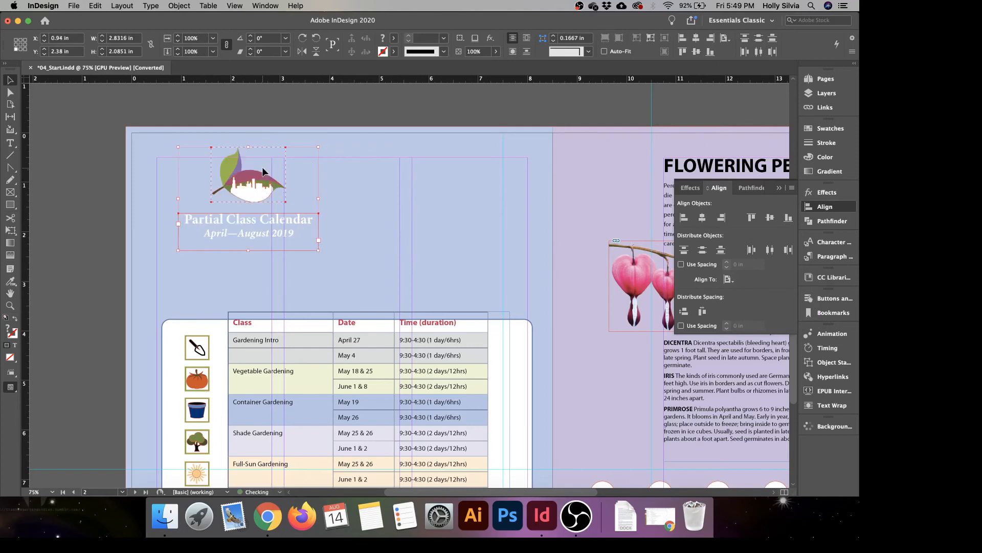
left_click(703, 220)
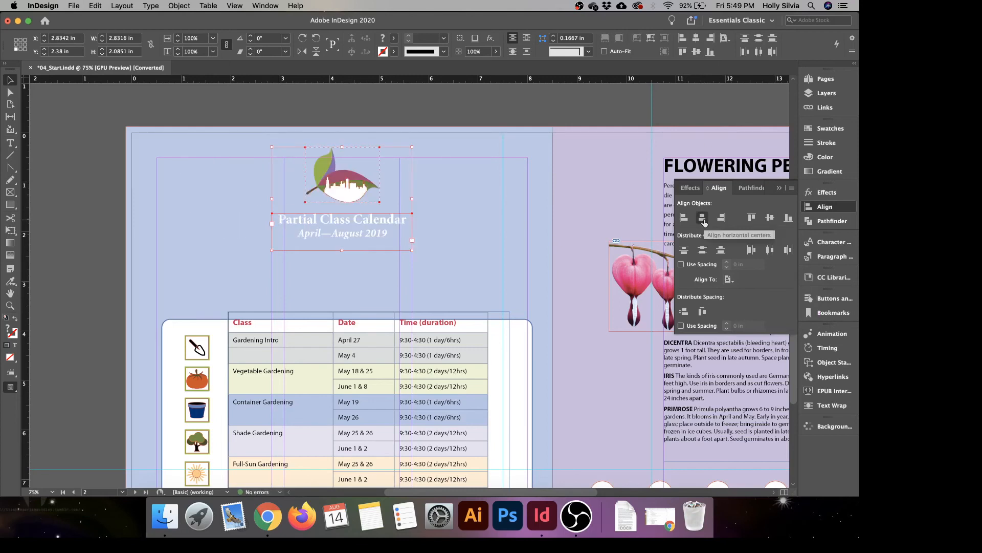
Enlarge the two smaller tomato and bucket icons together to a width of 0.5 in, matching the icon column, and deselect them.
left_click_drag(435, 341, 563, 125)
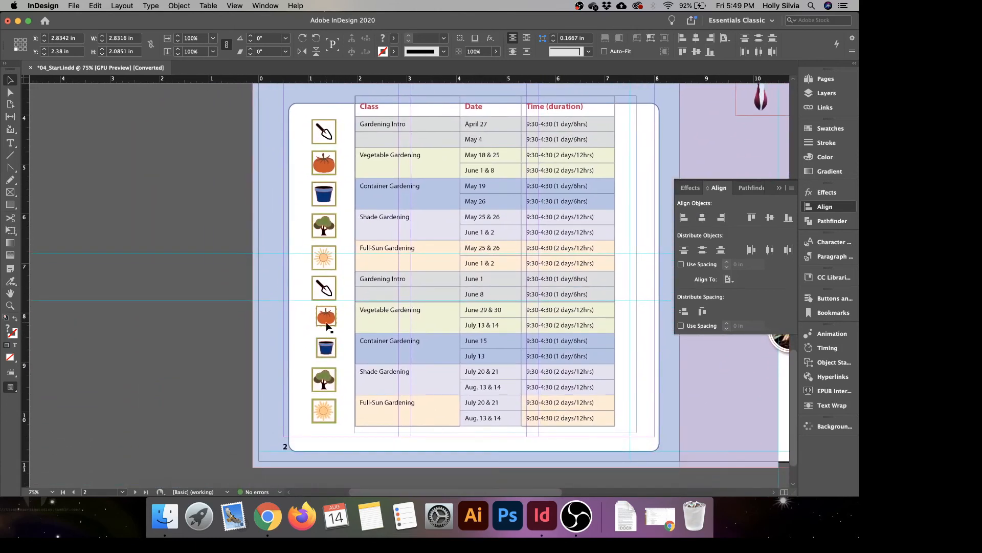
key("super+equal")
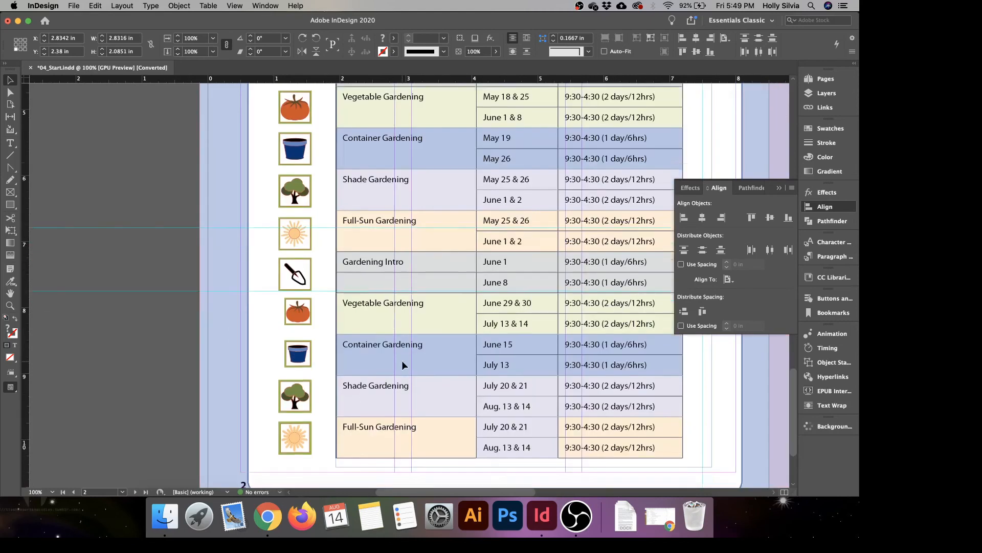
scroll(401, 361, "down", 5)
left_click_drag(318, 232, 181, 270)
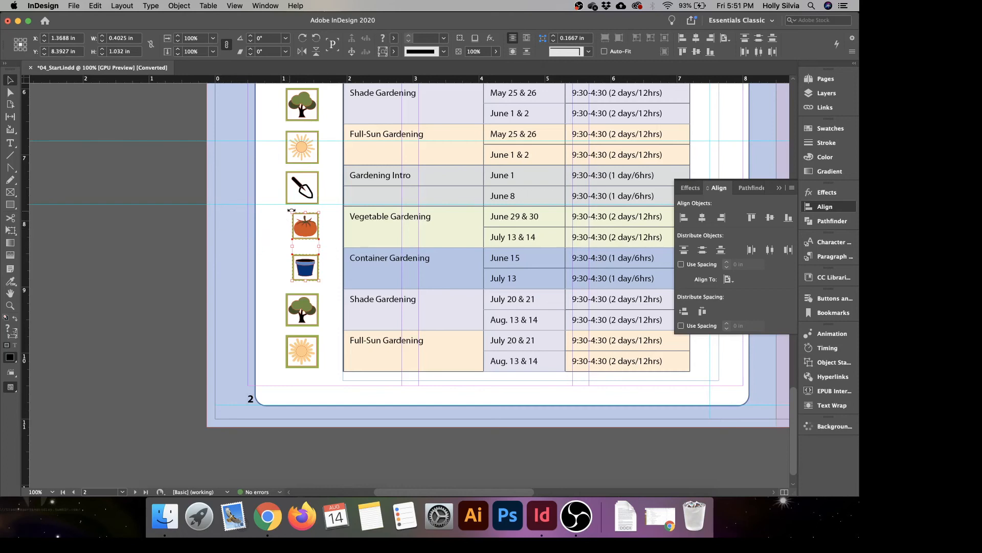
left_click_drag(291, 211, 285, 215)
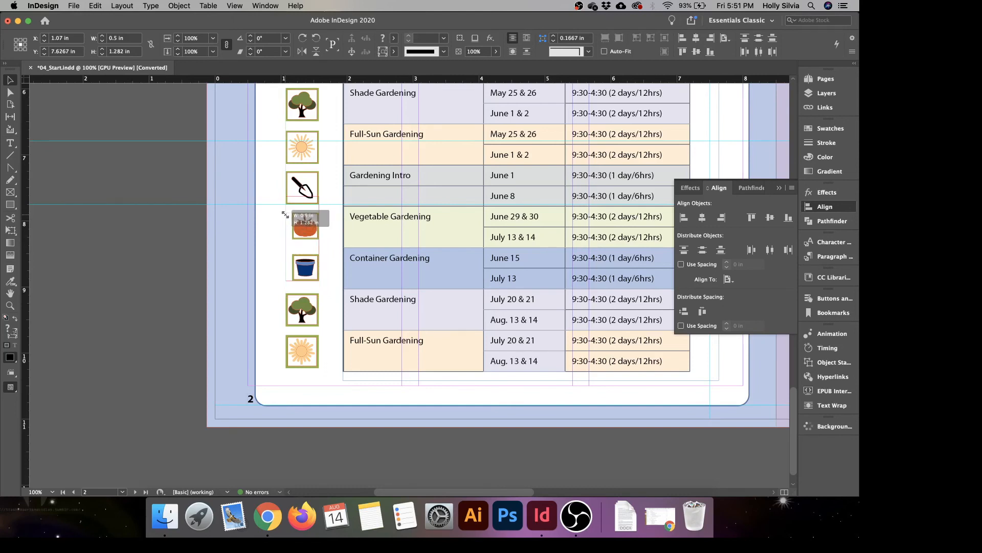
left_click_drag(285, 214, 286, 211)
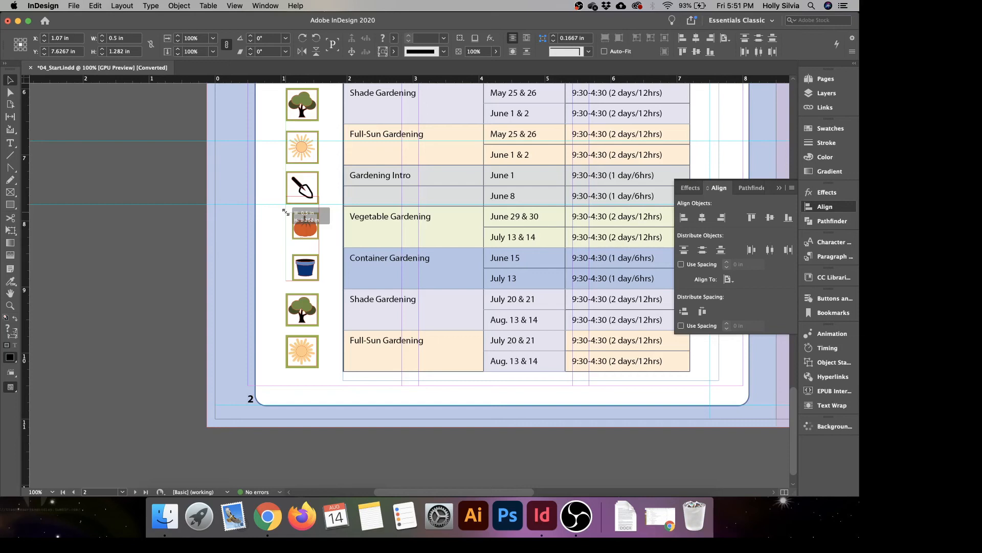
left_click_drag(286, 212, 286, 215)
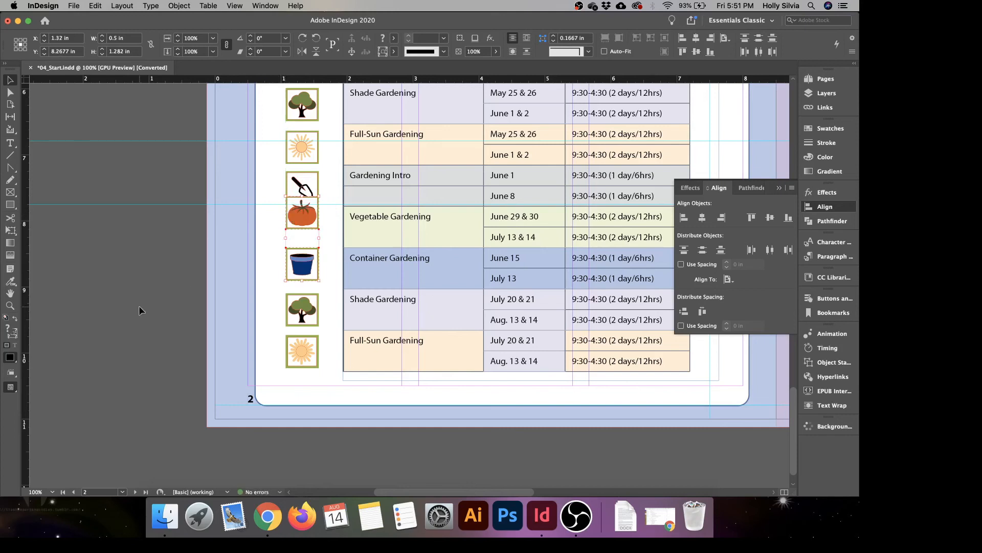
left_click(112, 315)
Distribute all ten garden icons beside the table evenly by their vertical centers using Align to Selection, and deselect them.
key("super+minus")
key("super+minus")
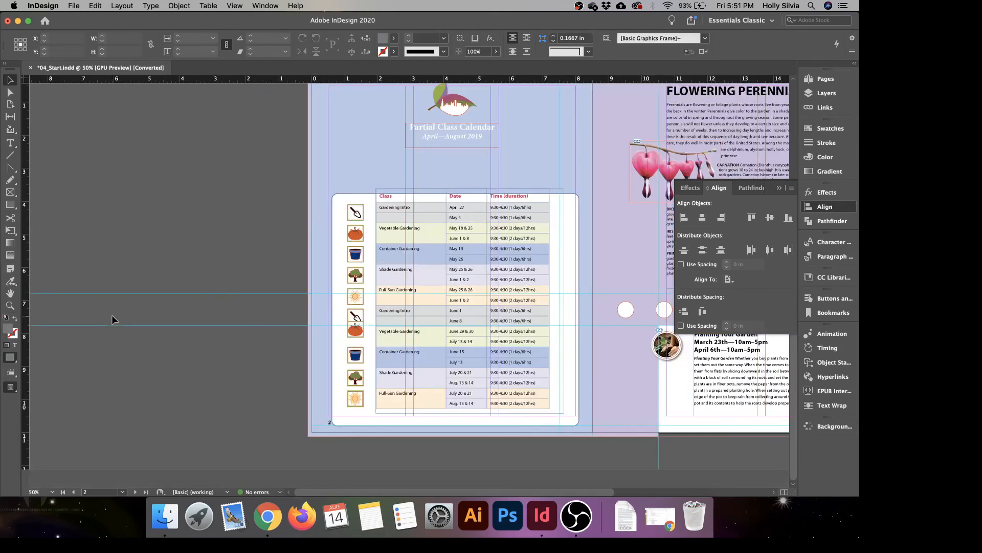
key("super+equal")
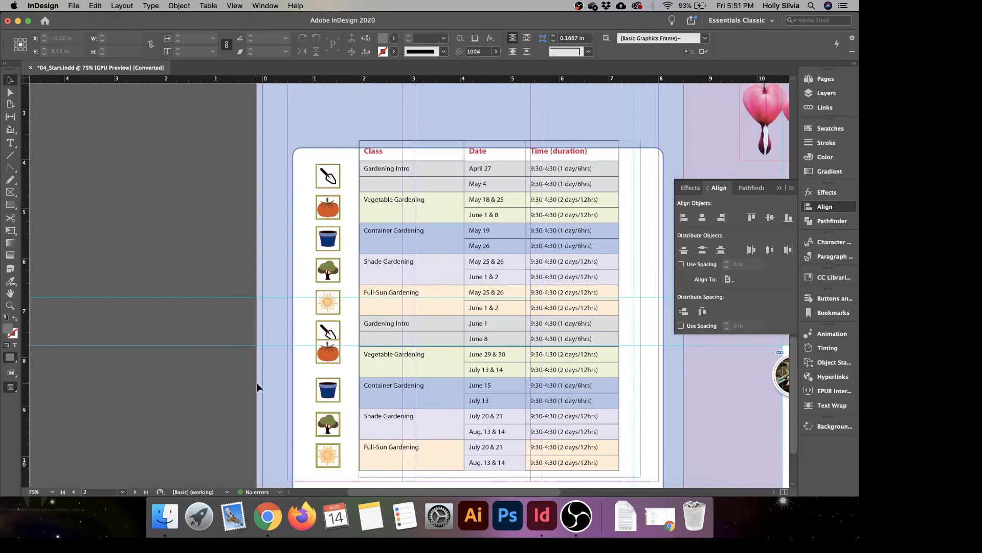
left_click(329, 457)
left_click(331, 424, "shift")
left_click(332, 394, "shift")
left_click(331, 360, "shift")
left_click(331, 335, "shift")
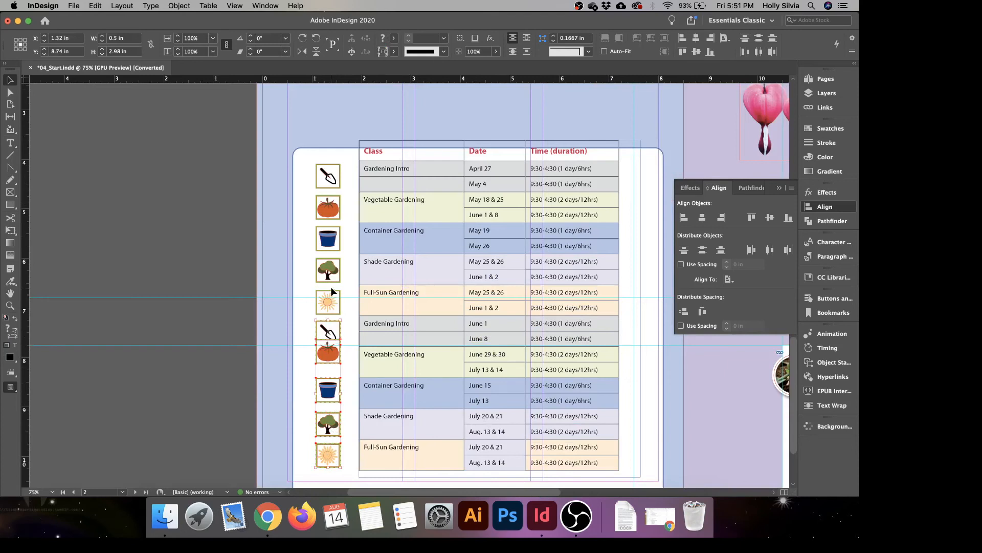
left_click(335, 305, "shift")
left_click(335, 276, "shift")
left_click(334, 239, "shift")
left_click(335, 208, "shift")
left_click(332, 183, "shift")
left_click(703, 250)
key("super+z")
left_click(728, 279)
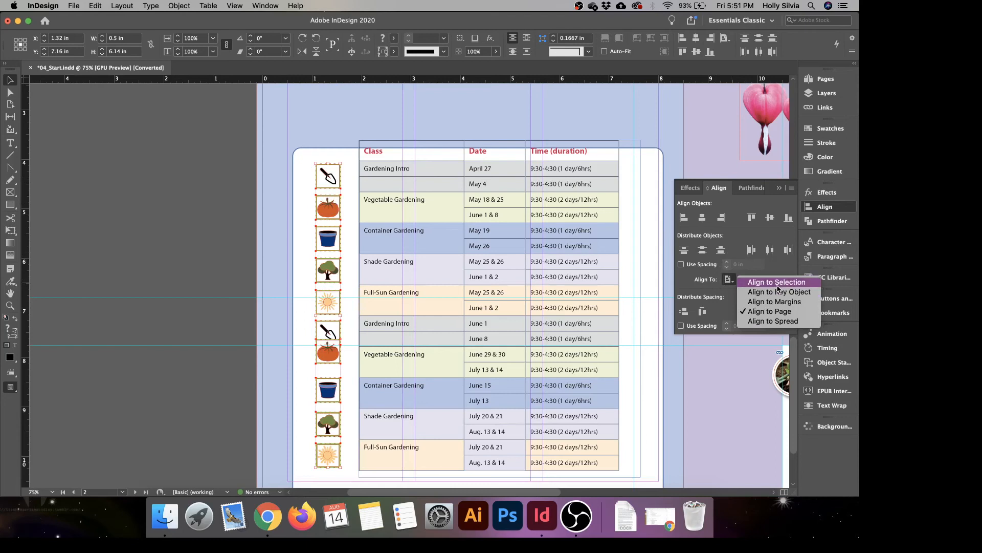
left_click(777, 281)
left_click(705, 251)
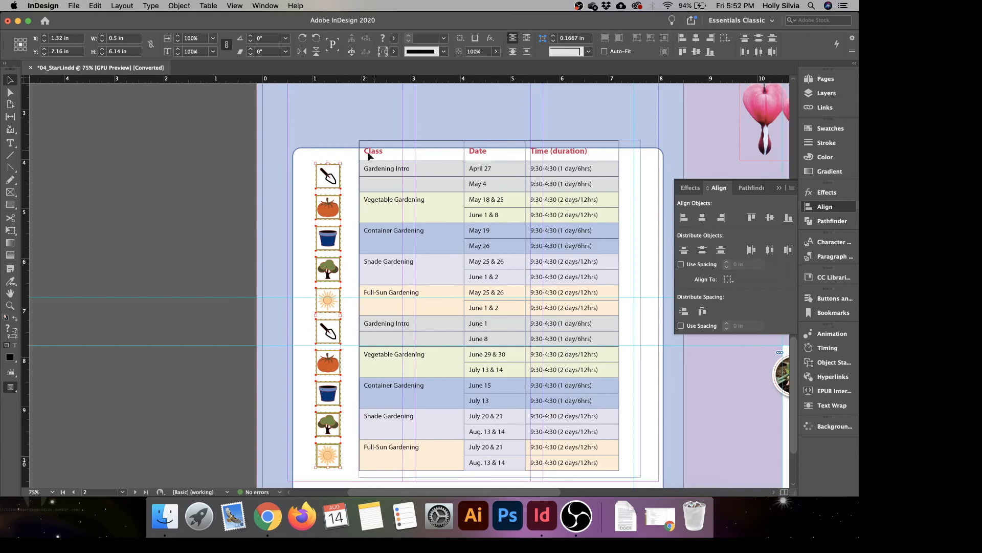
left_click(92, 234)
Duplicate the first five garden icons, trowel through sun, as a column overlapping the Class column near the calendar's top and deselect the copies.
scroll(99, 215, "down", 2)
scroll(99, 215, "right", 1)
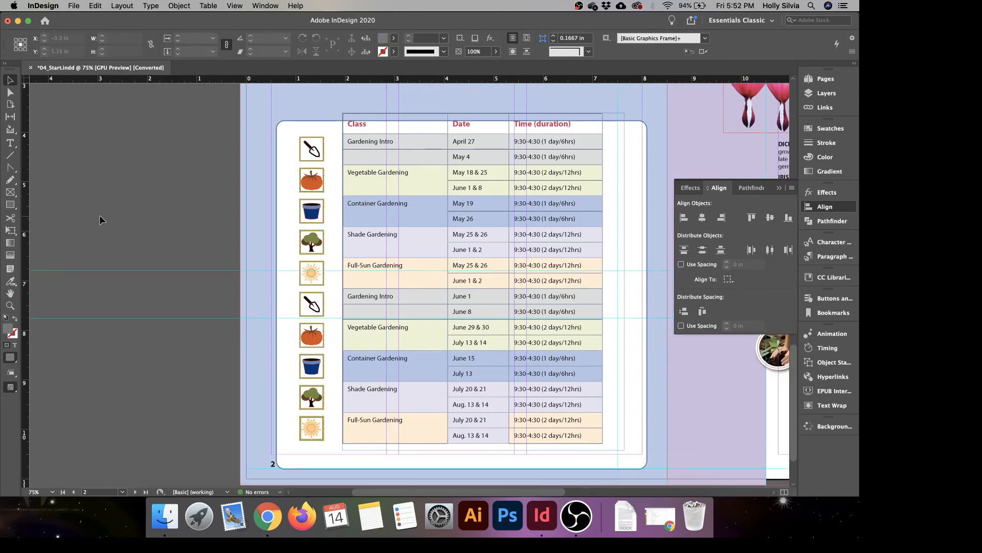
scroll(317, 192, "up", 3)
scroll(317, 192, "right", 1)
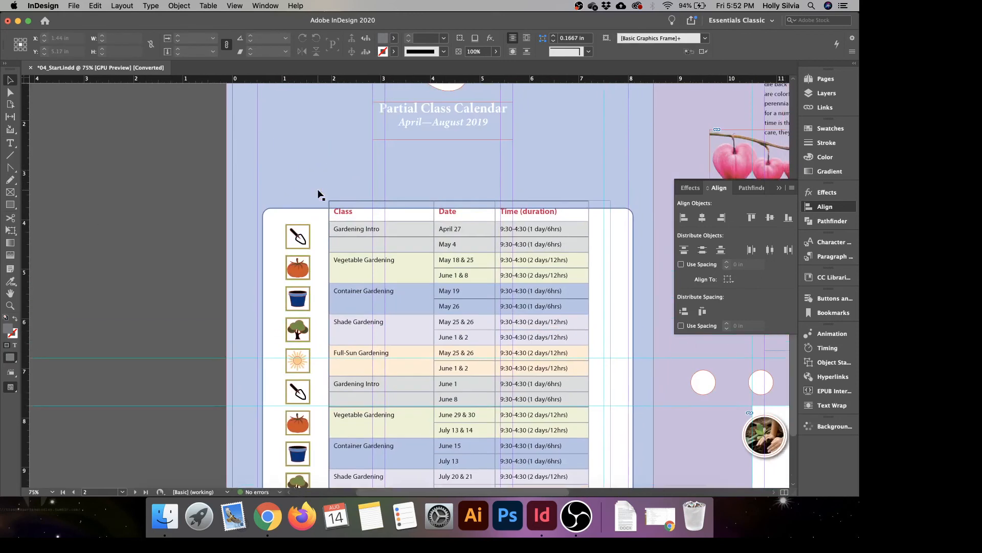
scroll(450, 252, "down", 3)
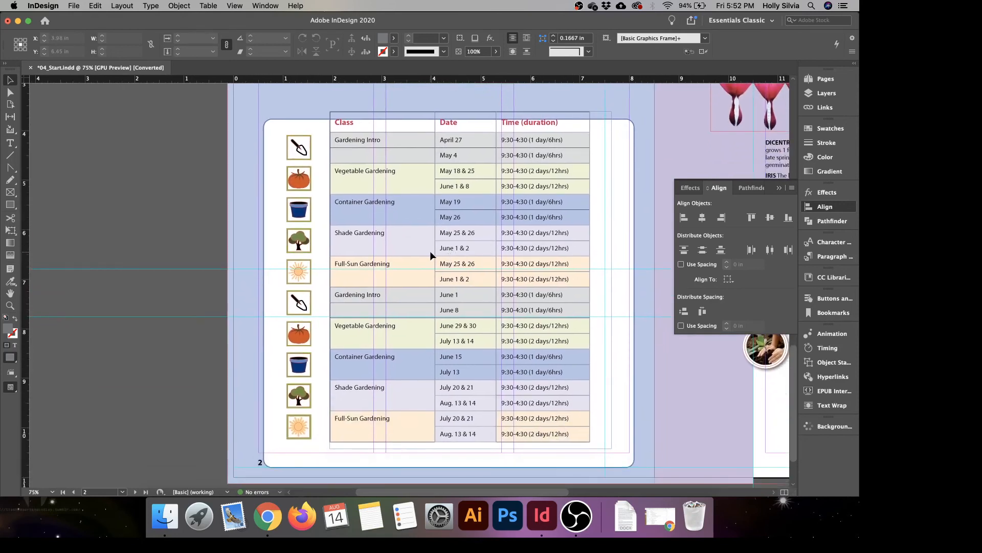
left_click(304, 153)
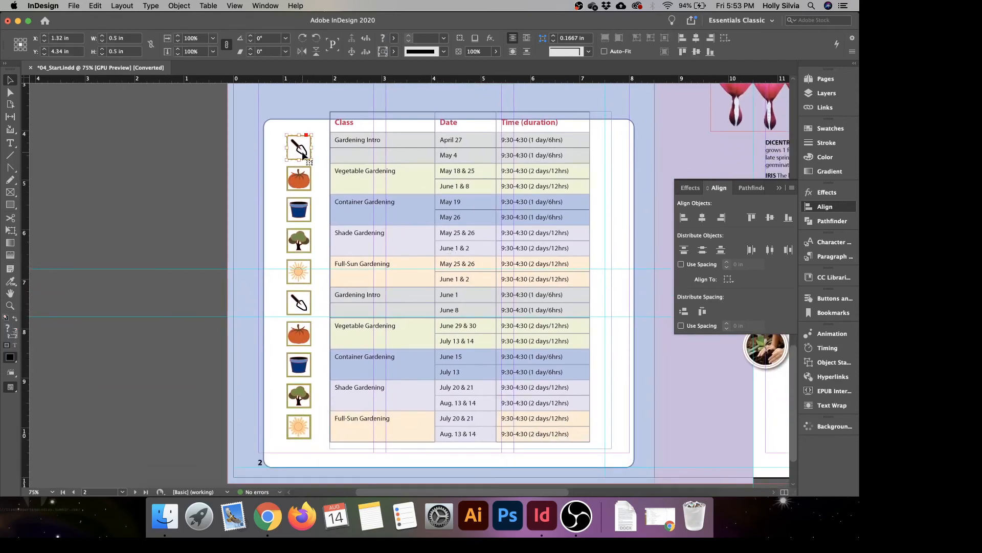
left_click(306, 185, "shift")
left_click(304, 219, "shift")
left_click(306, 246, "shift")
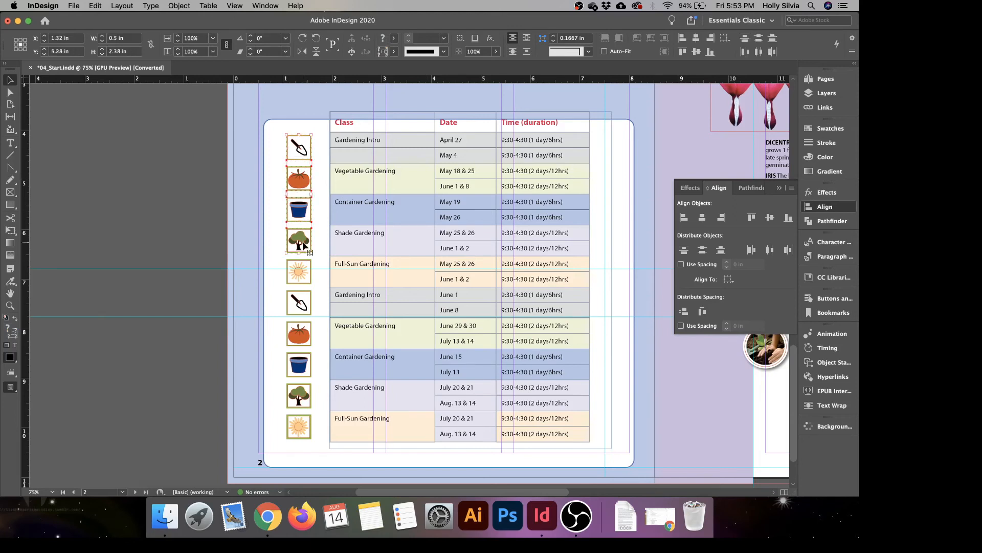
left_click(306, 277, "shift")
scroll(422, 247, "up", 3)
scroll(421, 247, "right", 2)
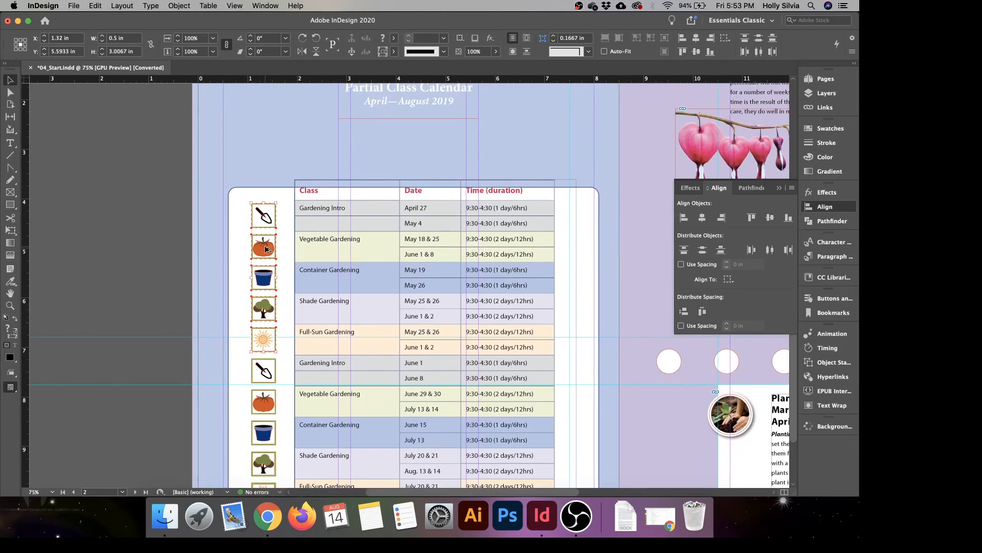
left_click_drag(266, 249, 323, 181)
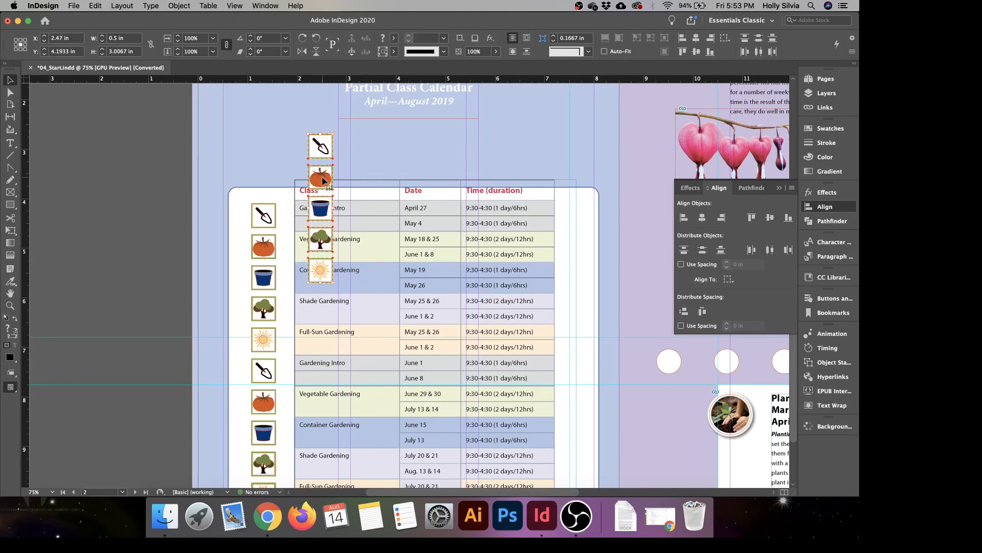
left_click(278, 150)
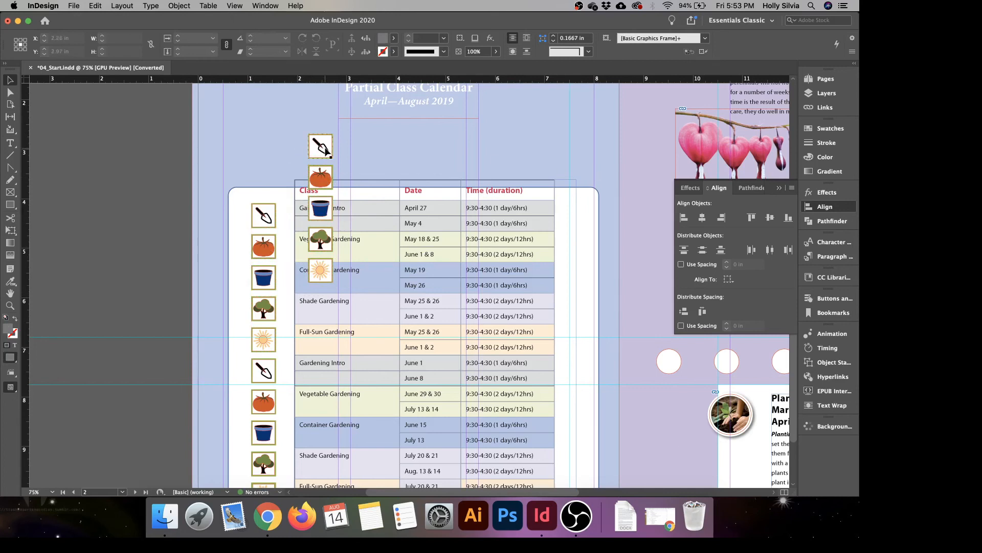
Spread the five icon copies in a rough row above the table, from the trowel at X 1.32 in to the sun at X 7.5 in.
left_click_drag(326, 149, 267, 156)
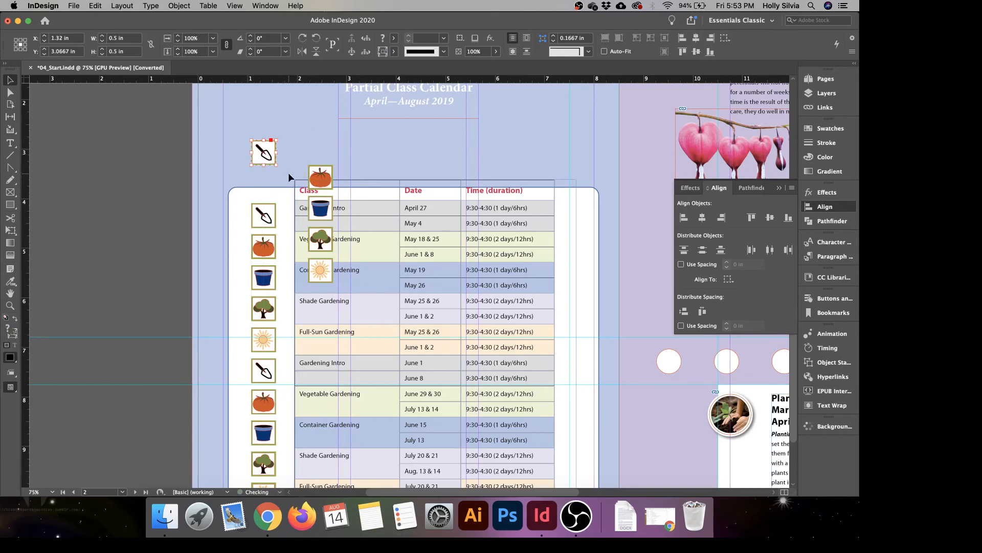
left_click_drag(324, 274, 572, 158)
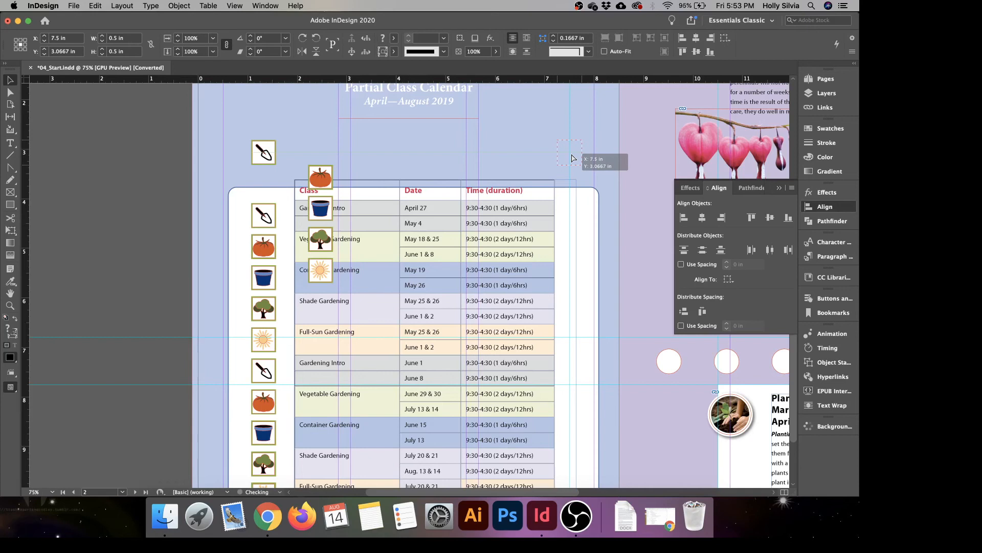
left_click_drag(572, 158, 572, 158)
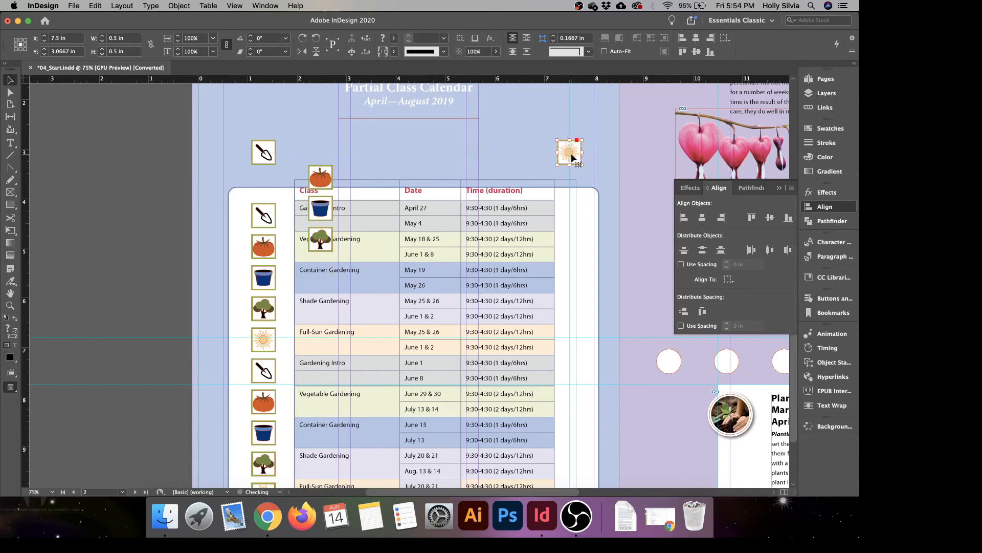
left_click_drag(322, 179, 312, 161)
left_click_drag(322, 209, 390, 146)
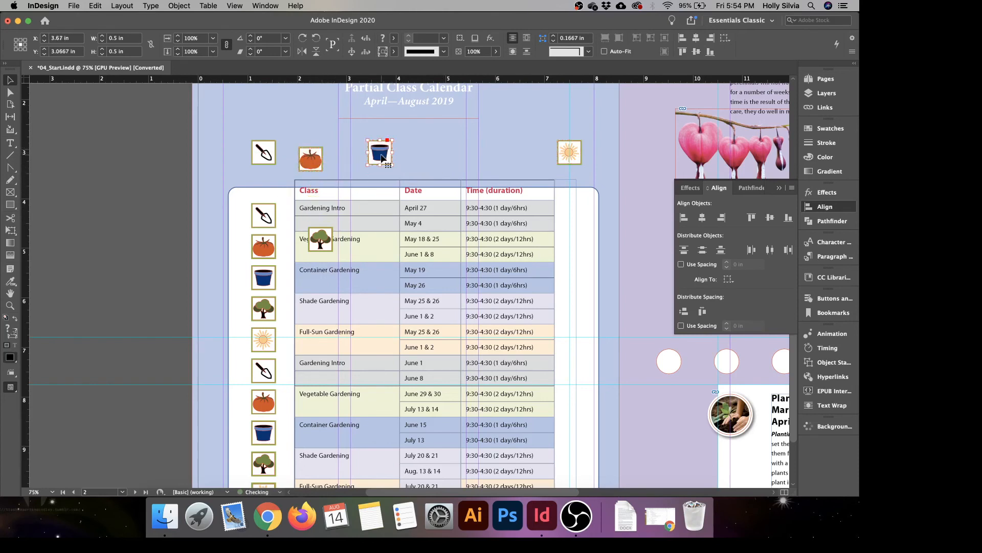
left_click_drag(330, 245, 493, 158)
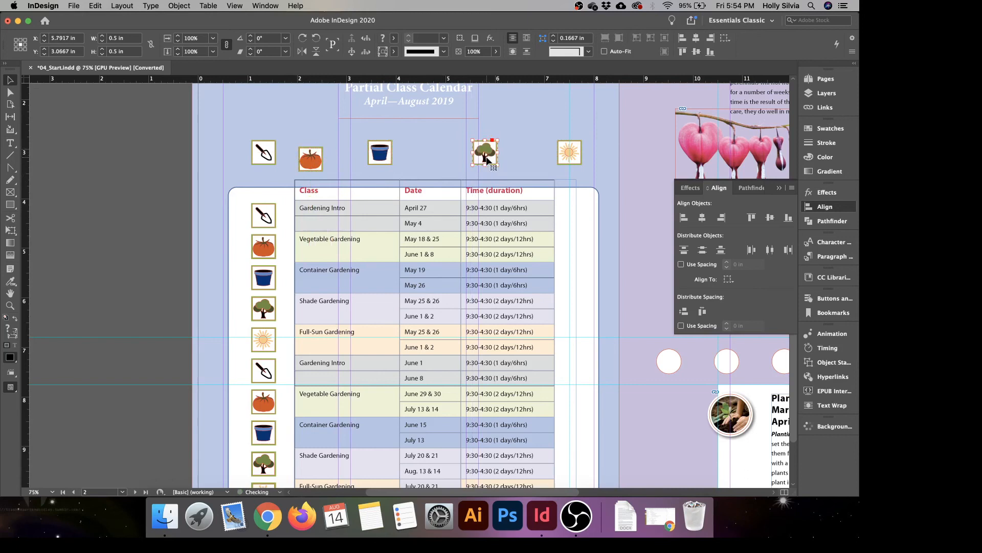
Align the five icons above the table by their vertical centers and distribute them evenly by their horizontal centers.
left_click(270, 159)
left_click(310, 163, "shift")
left_click(379, 157, "shift")
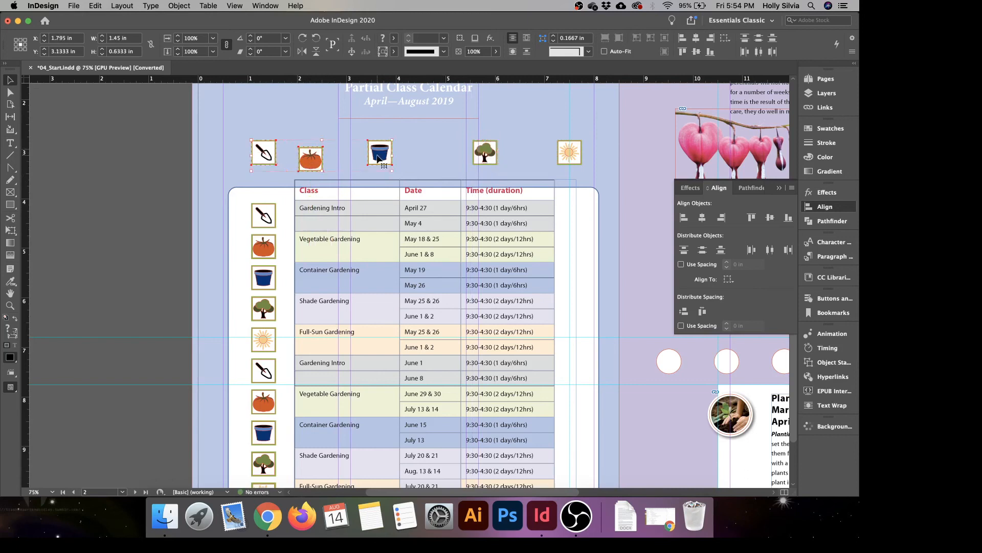
left_click(482, 160, "shift")
left_click(579, 162, "shift")
left_click(728, 280)
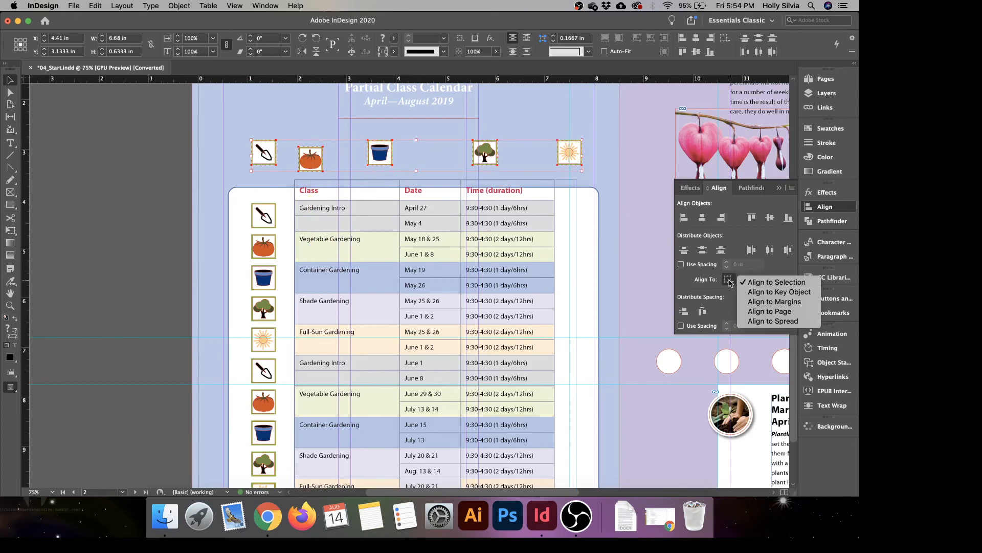
left_click(770, 218)
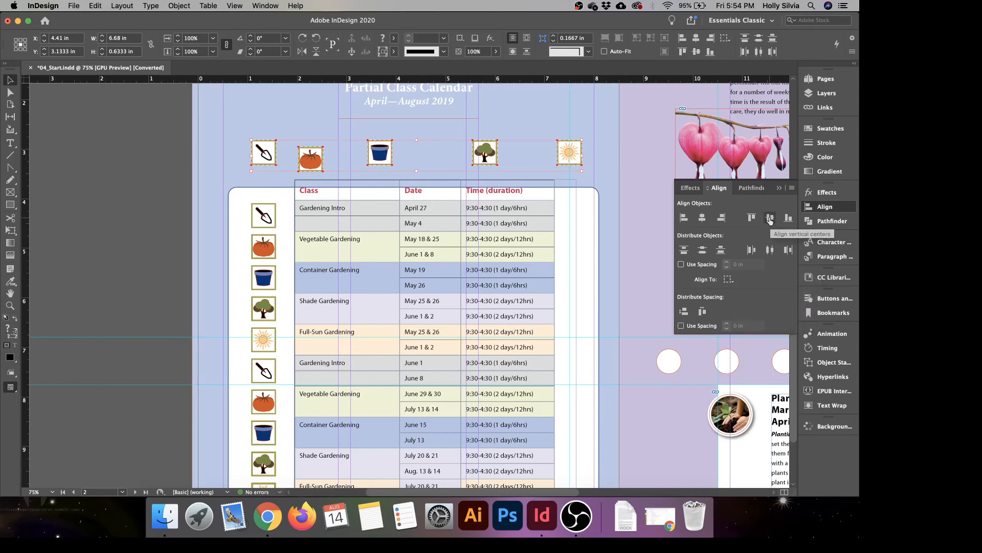
left_click(770, 218)
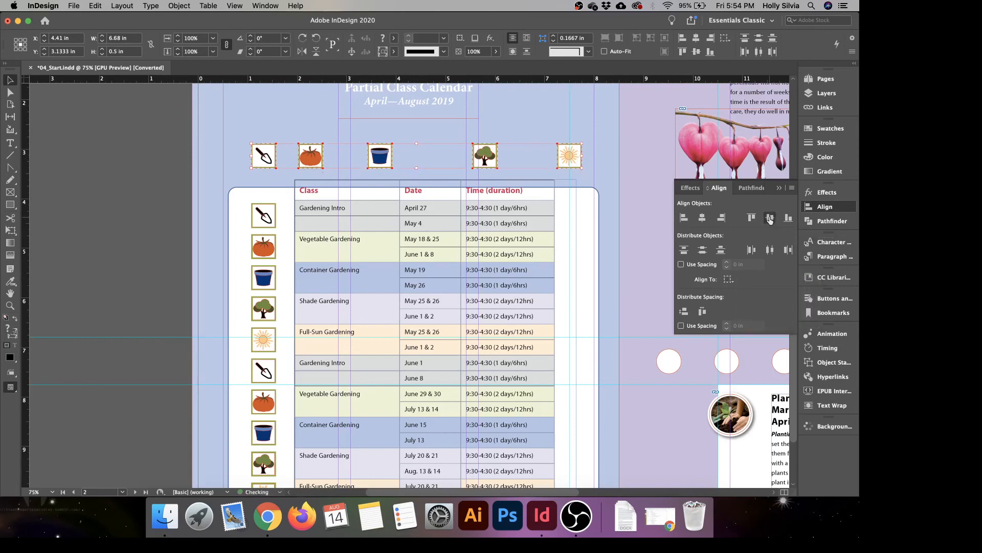
left_click(770, 251)
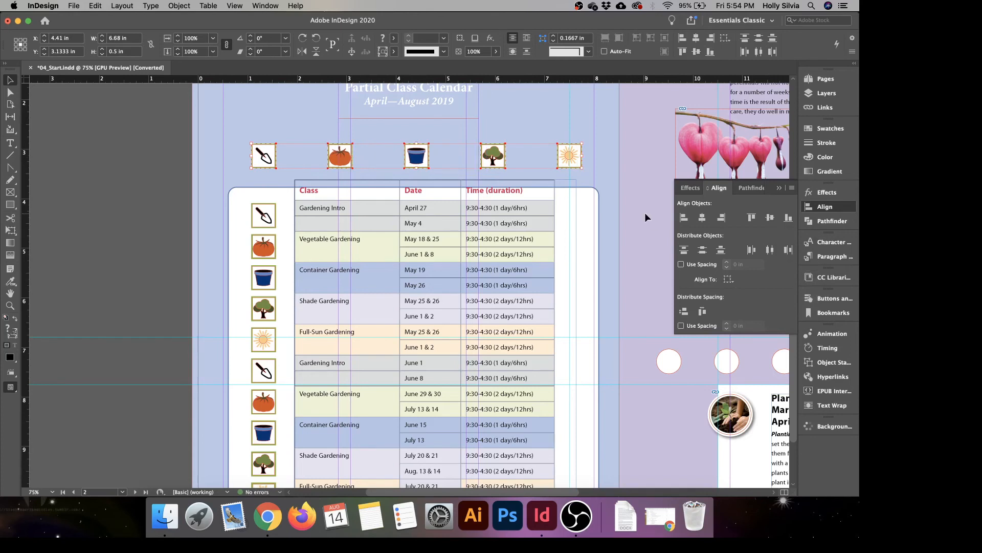
Nudge the row of five icons up slightly to Y 3.1056 in and deselect them.
key("Up")
key("Up")
key("Up")
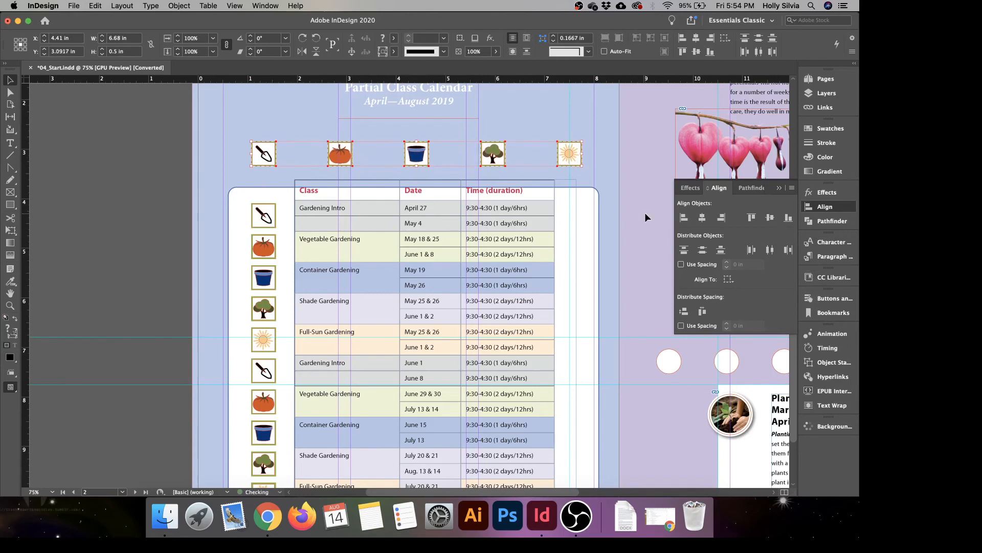
key("Down")
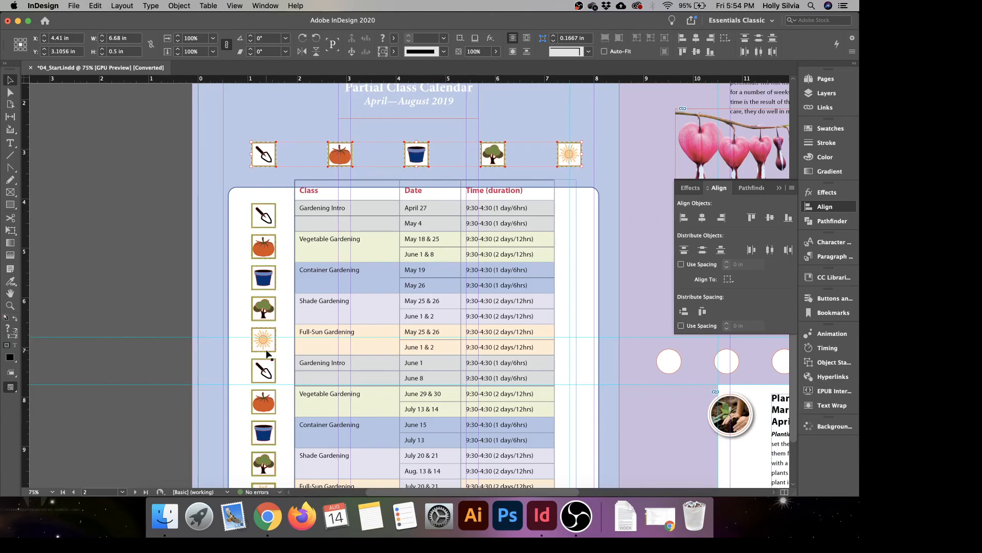
left_click(171, 176)
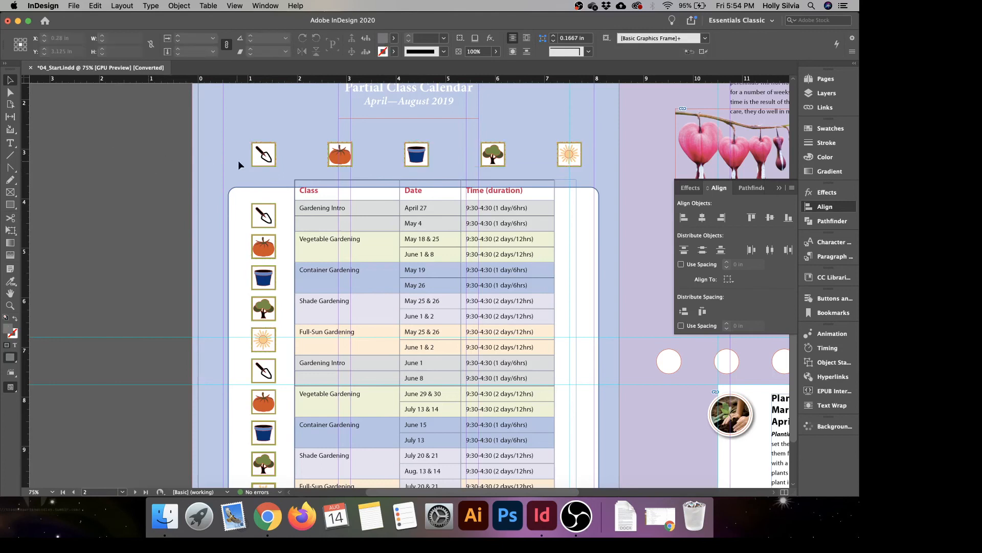
Scale the trowel icon above the table proportionally to 125%.
left_click(261, 161)
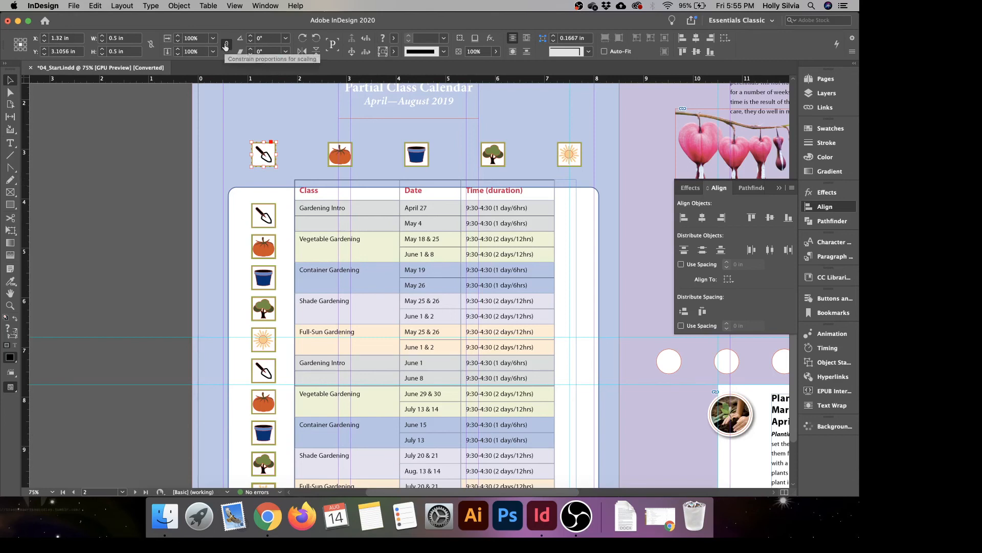
left_click(204, 38)
key("BackSpace")
key("BackSpace")
key("BackSpace")
key("BackSpace")
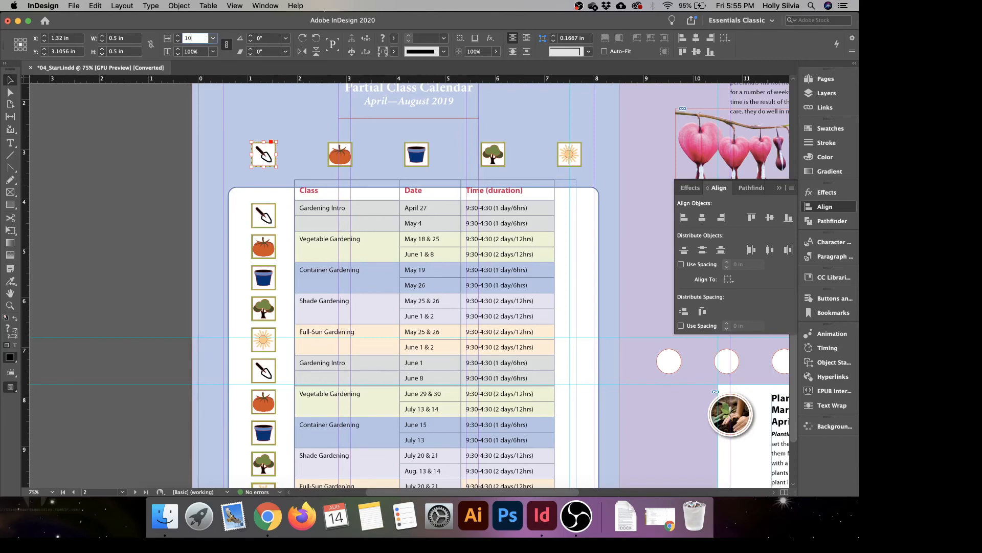
type("125")
key("Return")
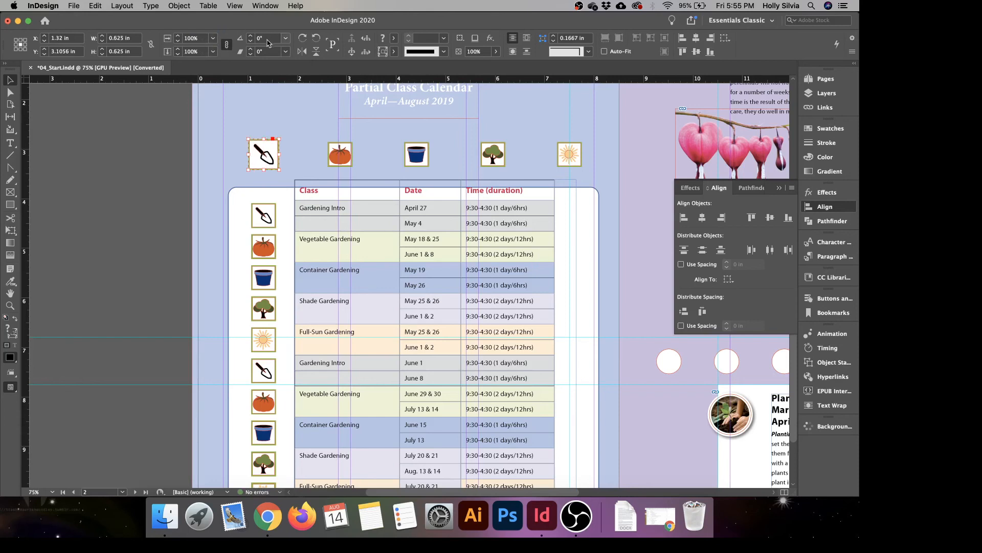
Rotate the enlarged trowel icon by 30°.
left_click(271, 41)
key("BackSpace")
key("BackSpace")
type("30")
key("Return")
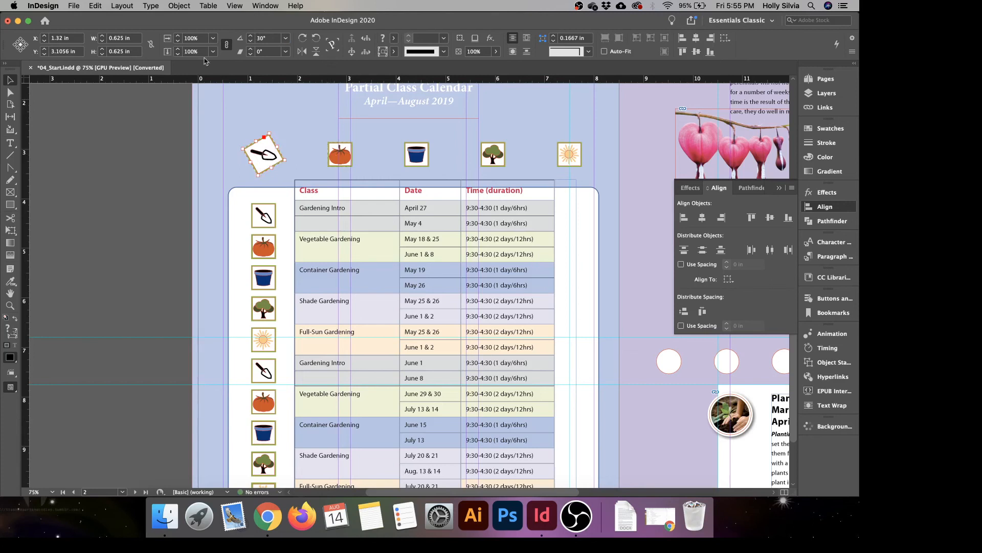
Apply Transform Sequence Again Individually to the tomato, bucket, tree and sun icons in the row, and deselect them.
left_click(347, 162)
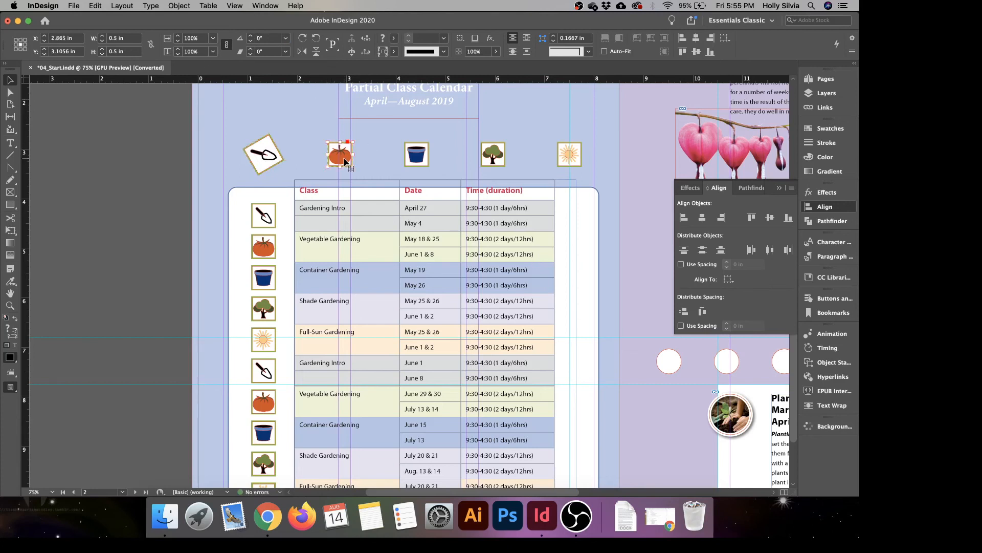
left_click(422, 162, "shift")
left_click(497, 162, "shift")
left_click(578, 161, "shift")
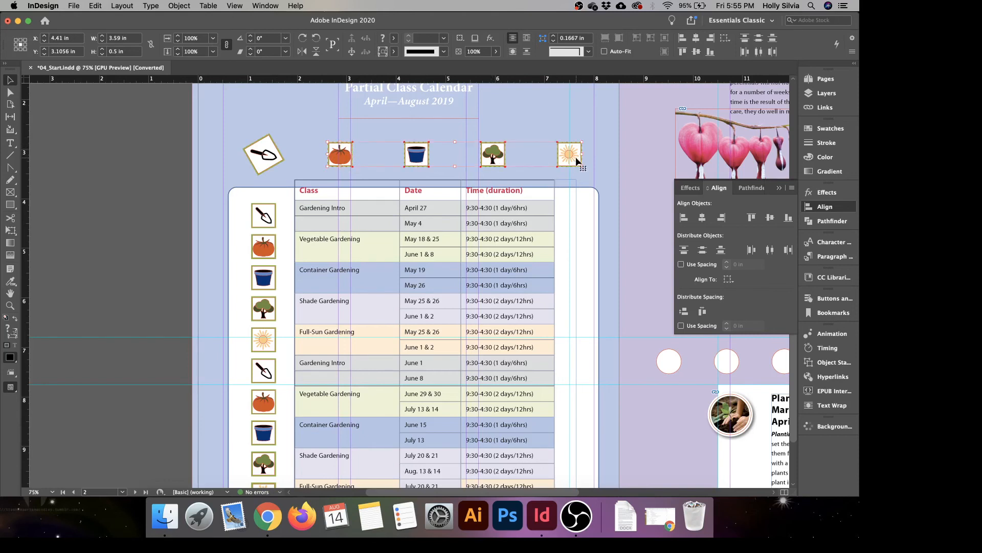
left_click(182, 7)
mouse_move(225, 28)
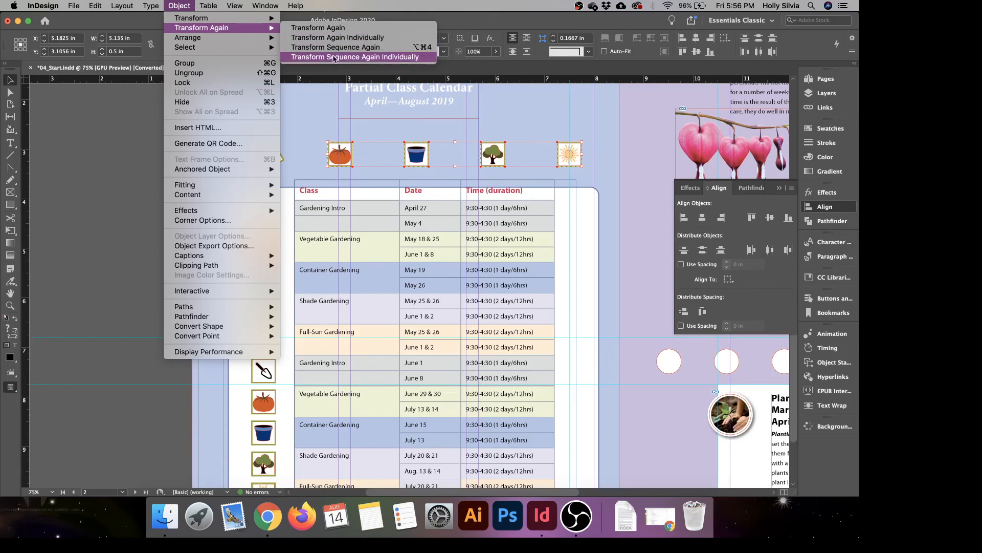
left_click(334, 57)
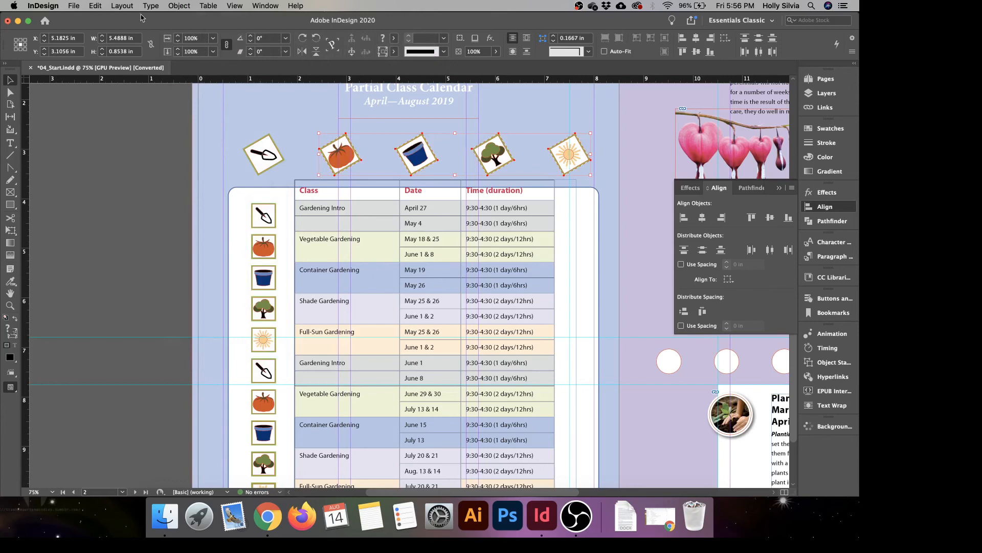
left_click(179, 6)
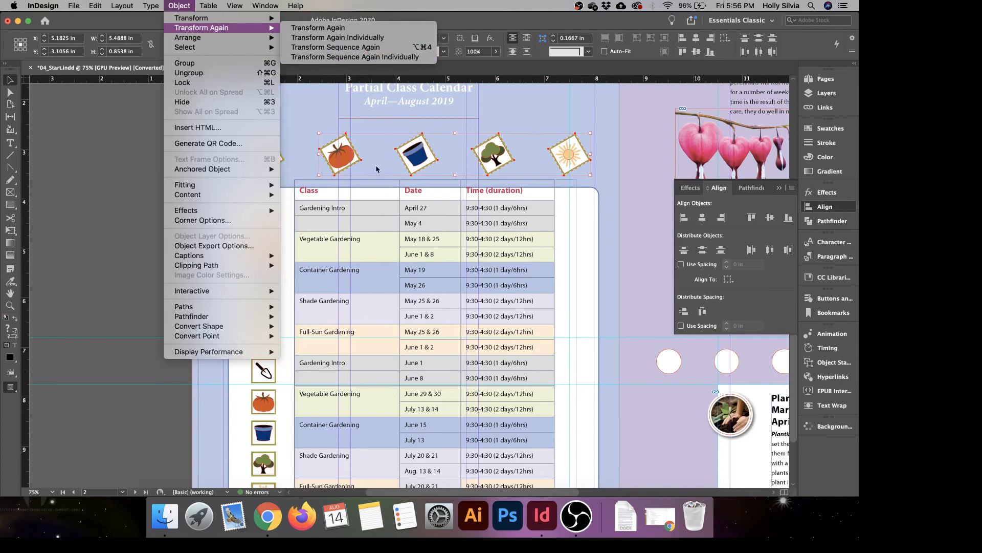
left_click(131, 199)
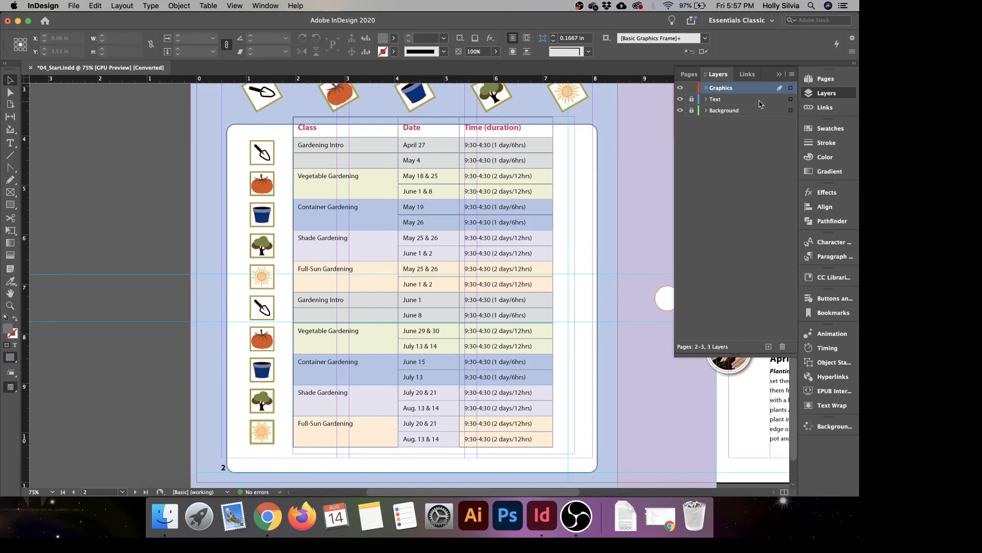
Unlock the Text layer and move the class table with its ten icons, without the white frame, down about 0.22 in.
left_click(692, 100)
left_click_drag(104, 131, 590, 465)
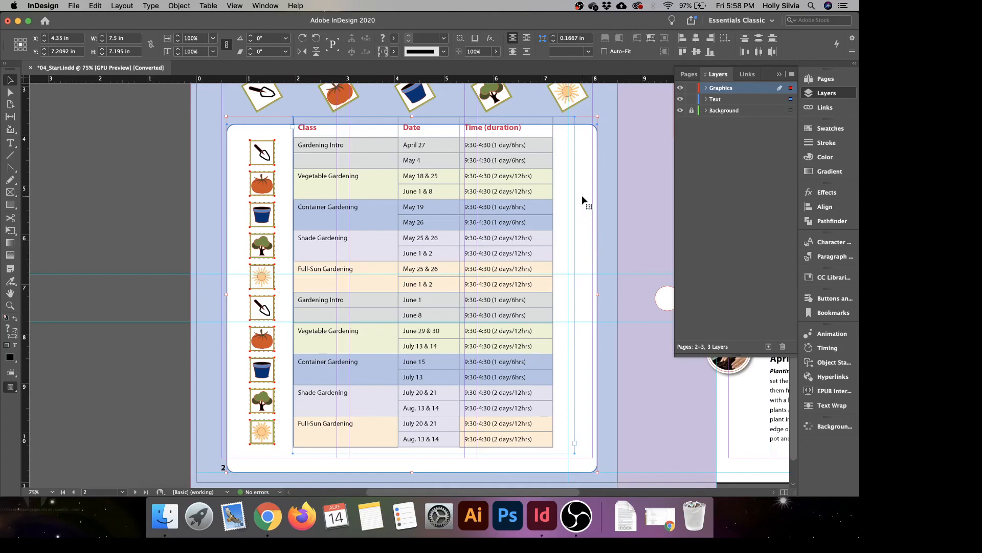
left_click(583, 151, "shift")
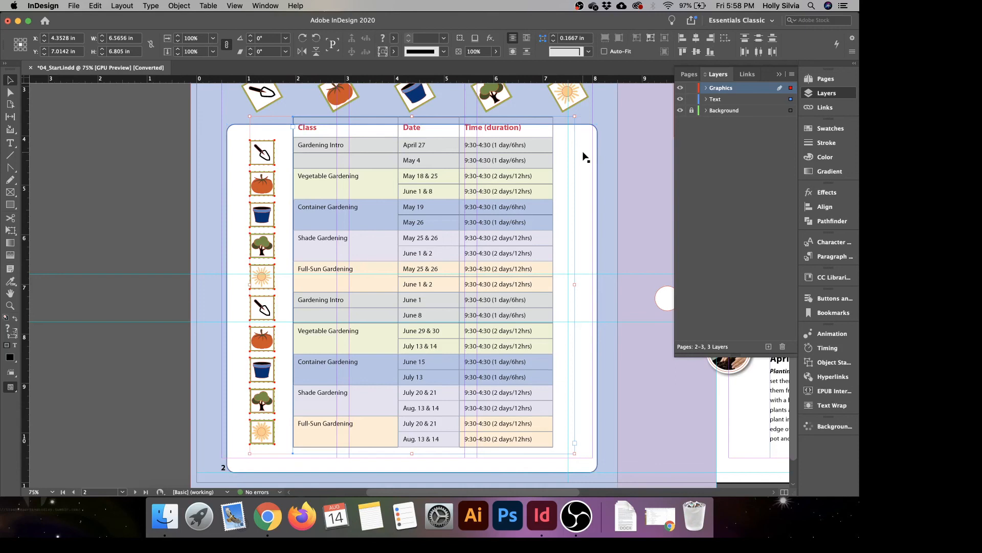
key("Down")
key("Down")
key("Down")
key("Down")
key("Down")
key("Down")
key("Down")
key("Down")
key("Down")
key("Down")
key("Down")
key("Down")
key("Down")
key("Down")
key("Down")
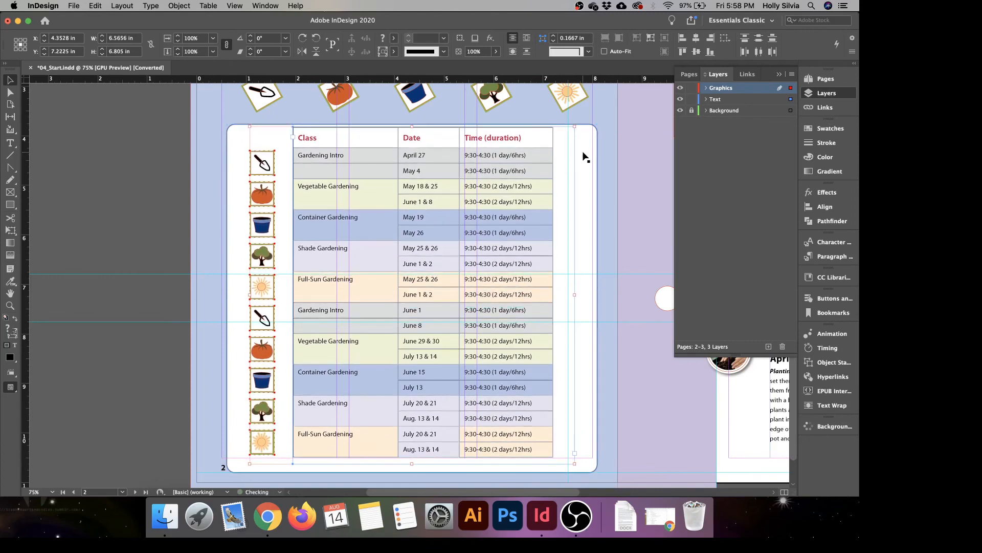
key("Down")
left_click(81, 240)
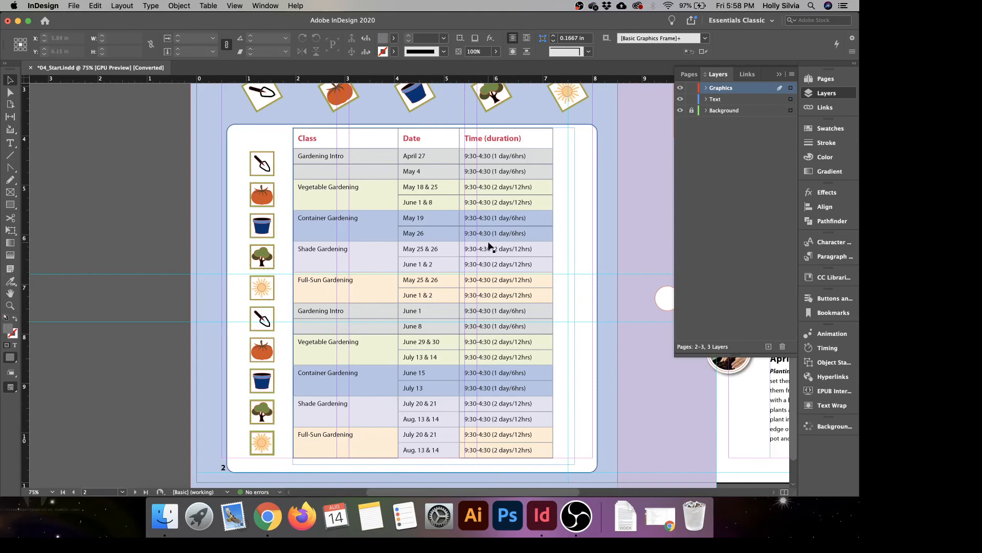
Select the light green leaf inside the logo group above the Partial Class Calendar title and check its fill swatch.
scroll(436, 288, "up", 5)
left_click_drag(434, 298, 436, 349)
key("super+=")
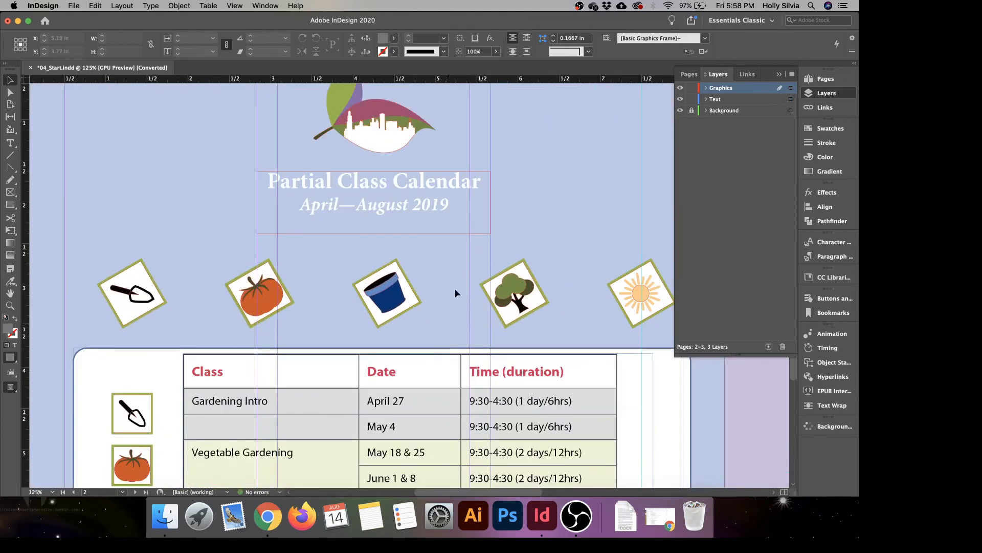
key("super+=")
left_click_drag(456, 335, 463, 353)
left_click(388, 188)
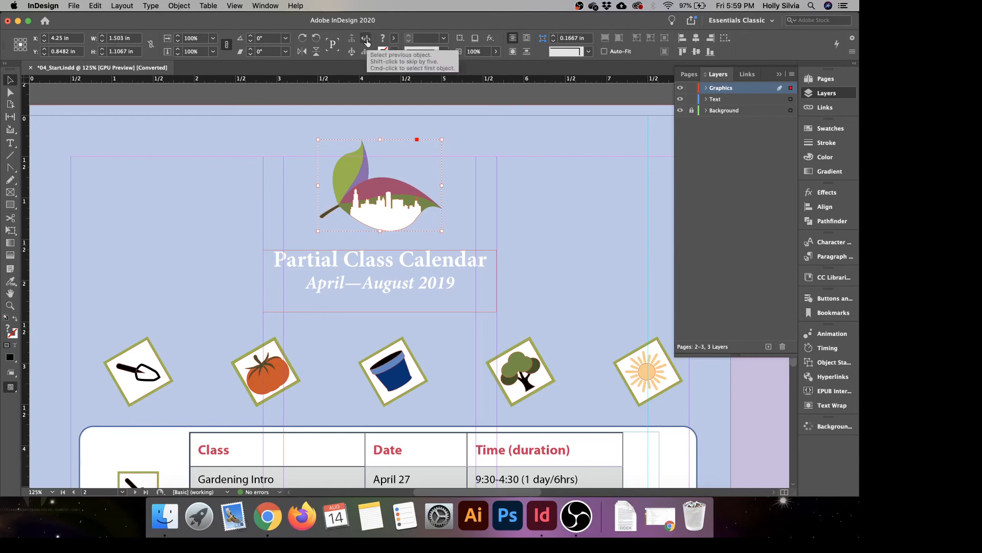
left_click(759, 21)
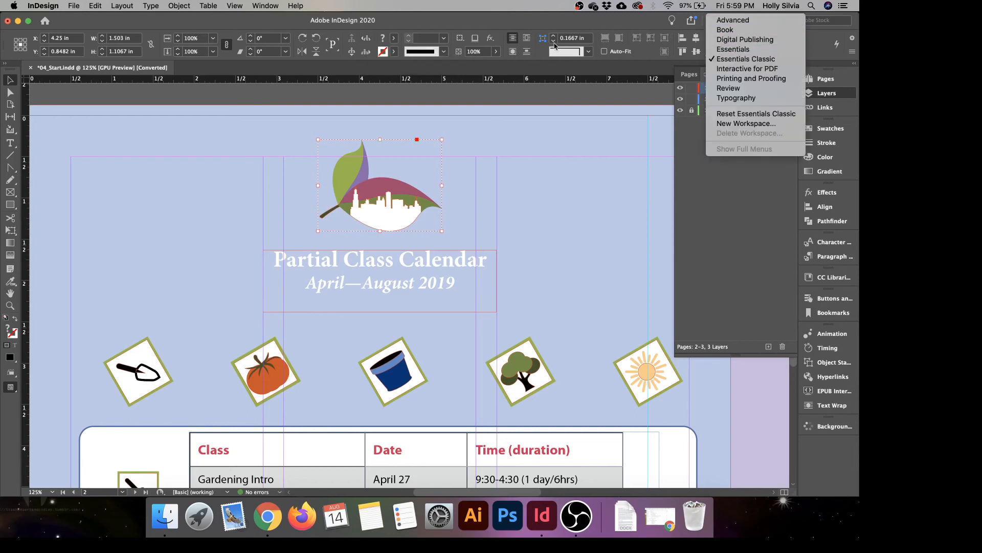
left_click(385, 22)
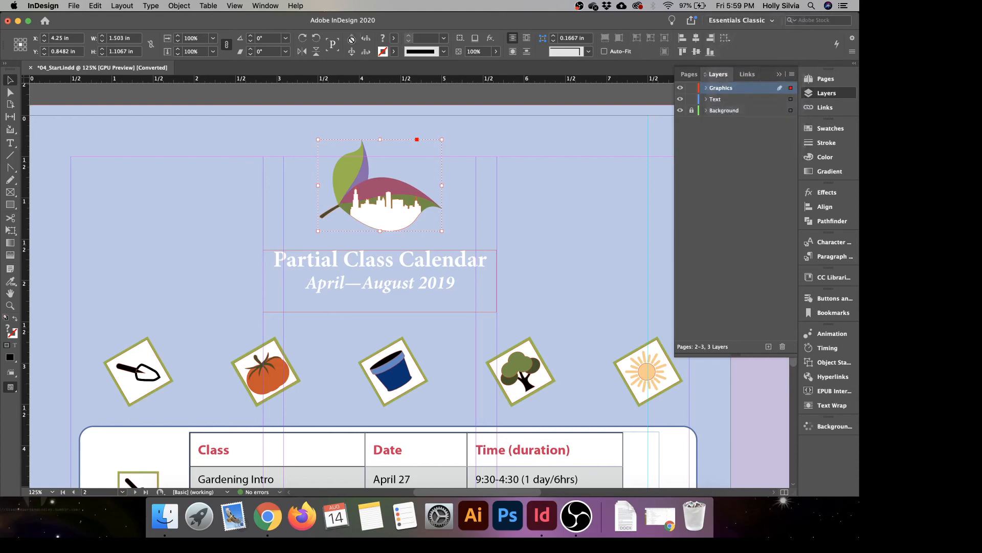
left_click(351, 53)
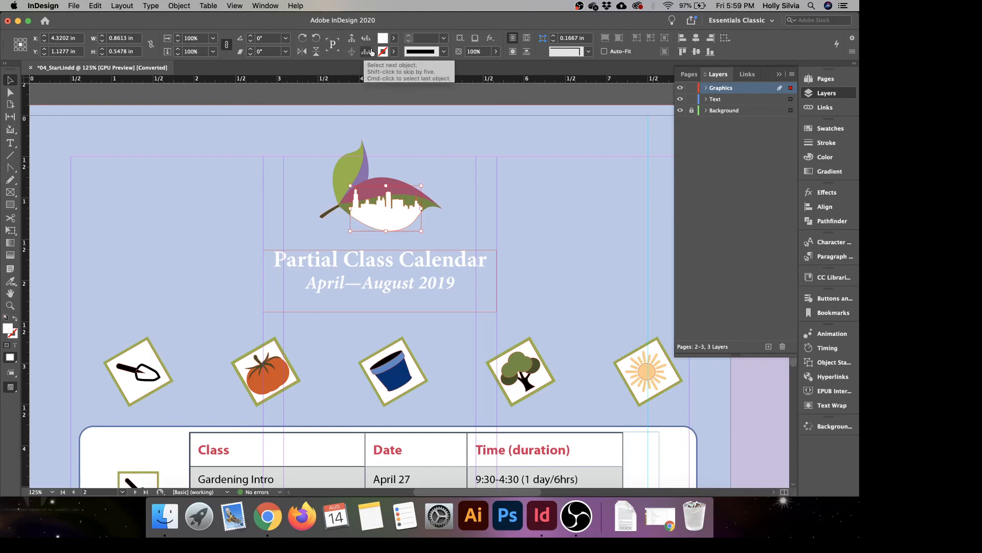
left_click(371, 52)
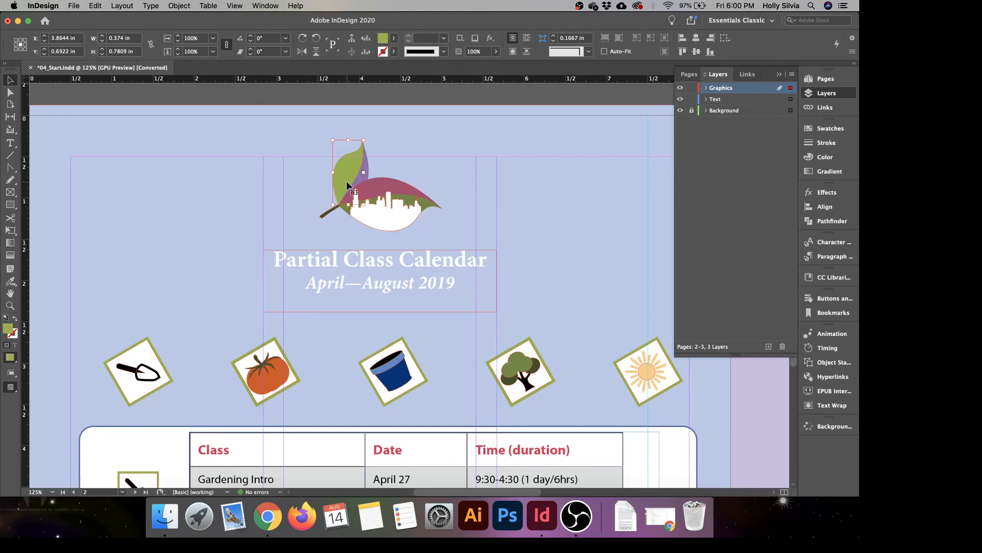
left_click(393, 38)
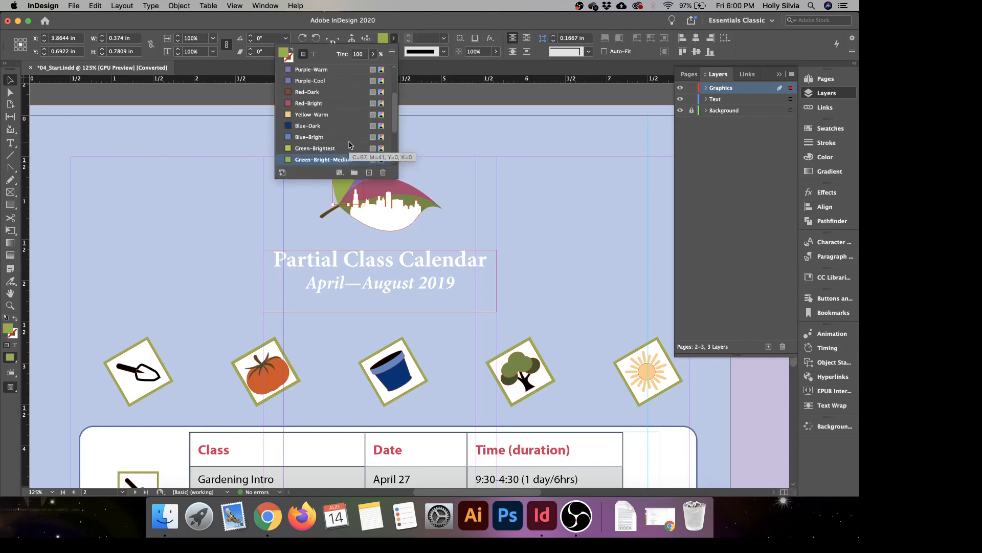
left_click(395, 39)
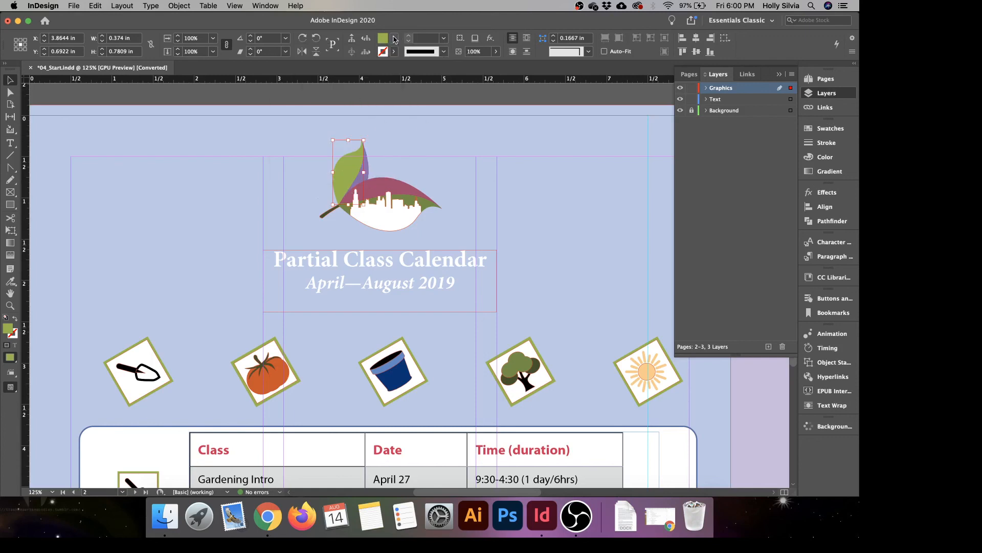
Fill the purple half of the logo's upright leaf with dark green, and select the next object in the group, the stem.
left_click(365, 169)
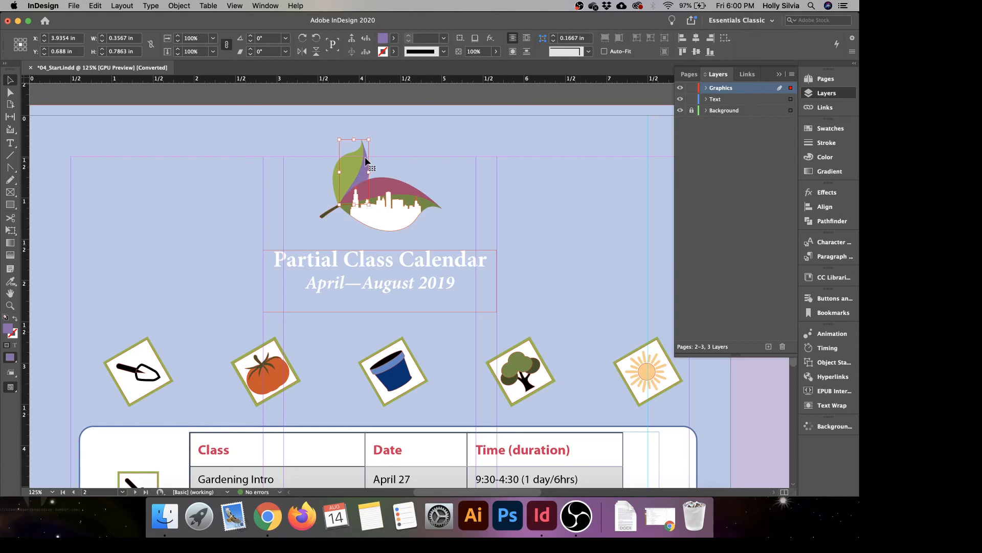
left_click(394, 38)
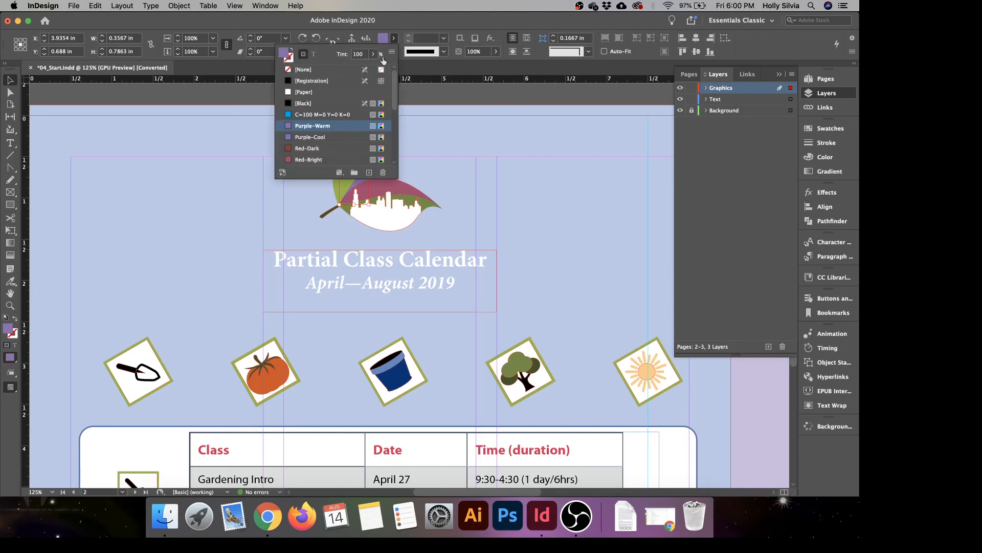
scroll(346, 149, "down", 2)
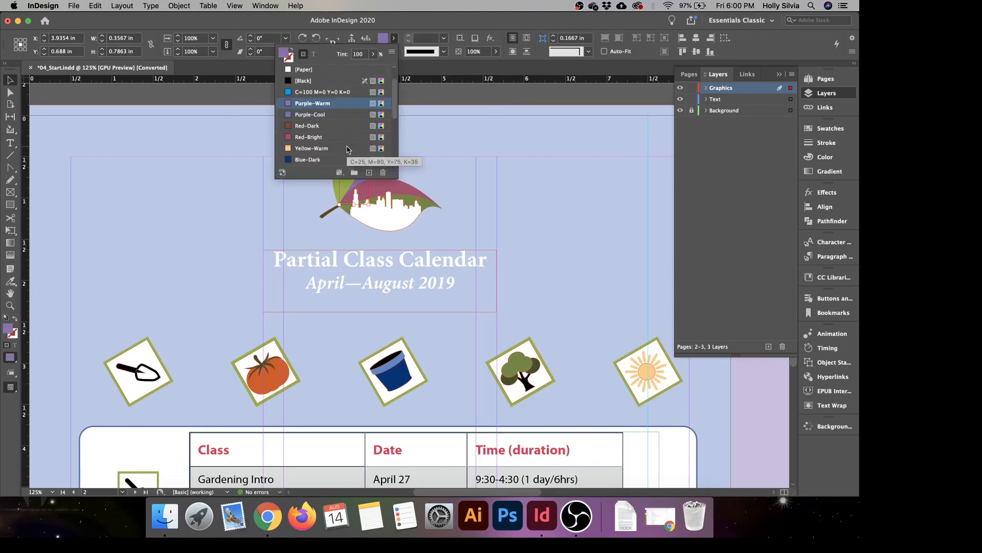
left_click_drag(395, 119, 394, 155)
left_click(317, 114)
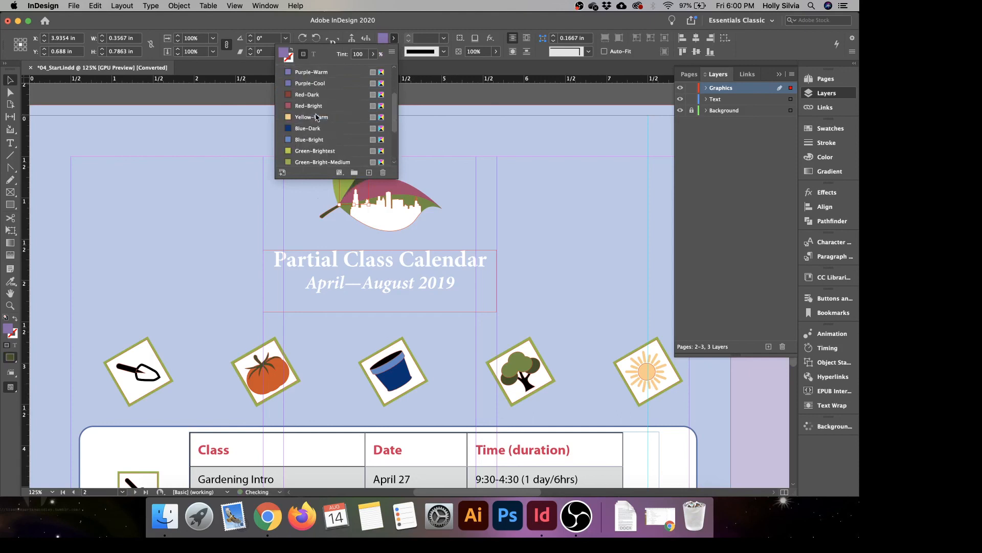
left_click(367, 53)
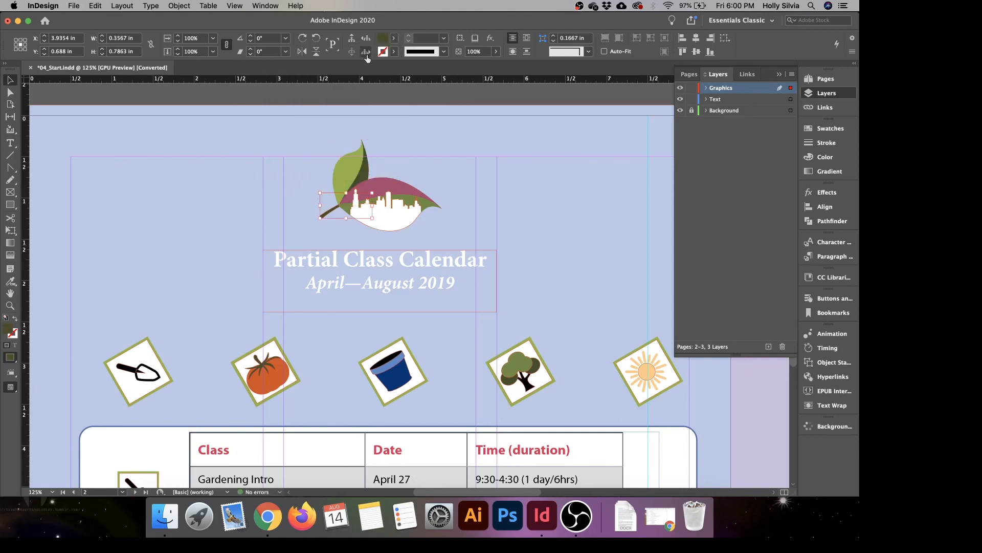
Fill the red upper half of the logo's lower leaf with Green-Brightest, and deselect the logo.
left_click(367, 53)
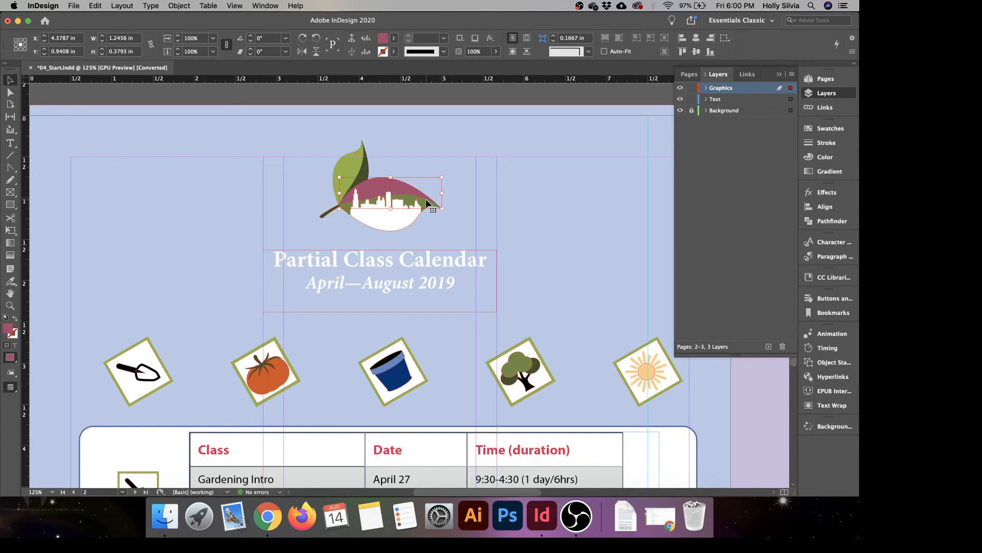
left_click(394, 40)
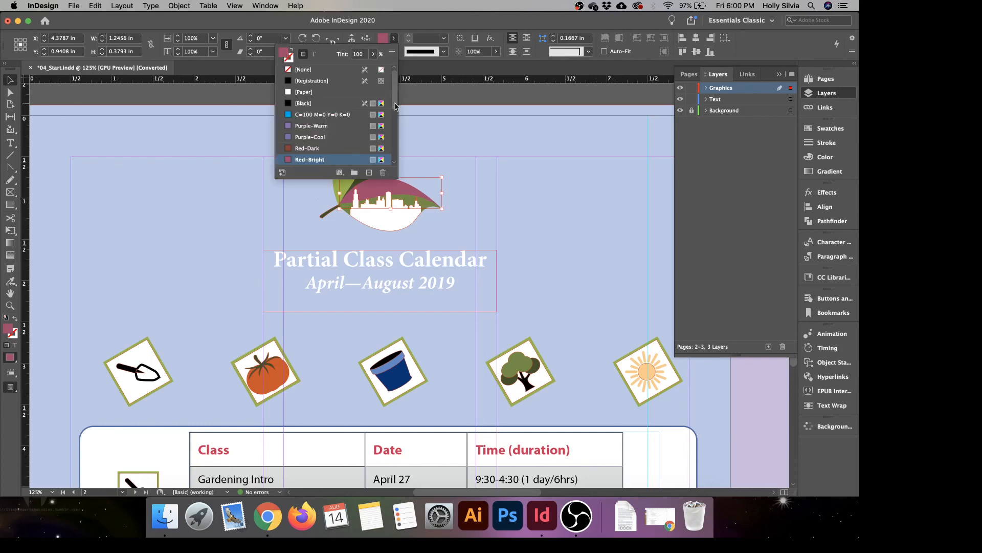
scroll(394, 110, "down", 5)
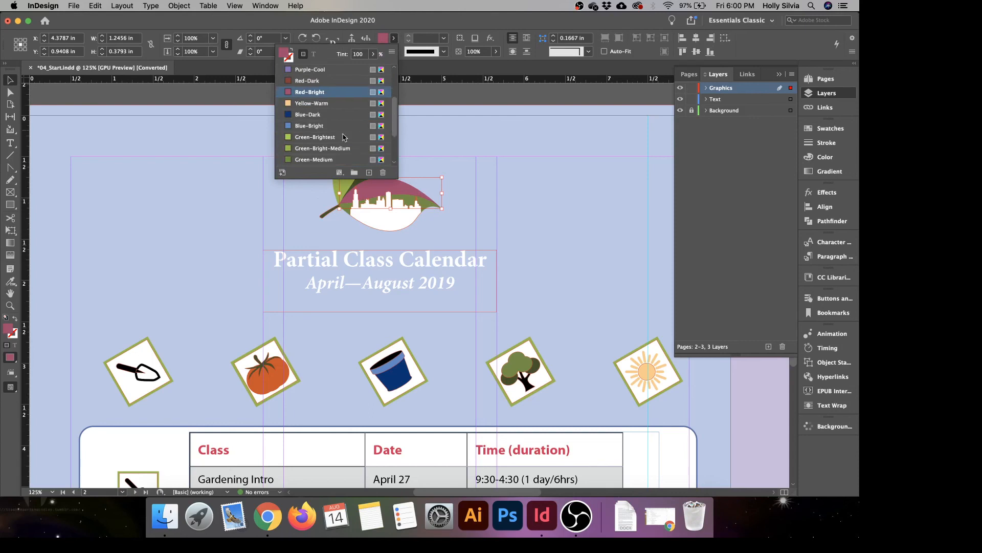
left_click(325, 137)
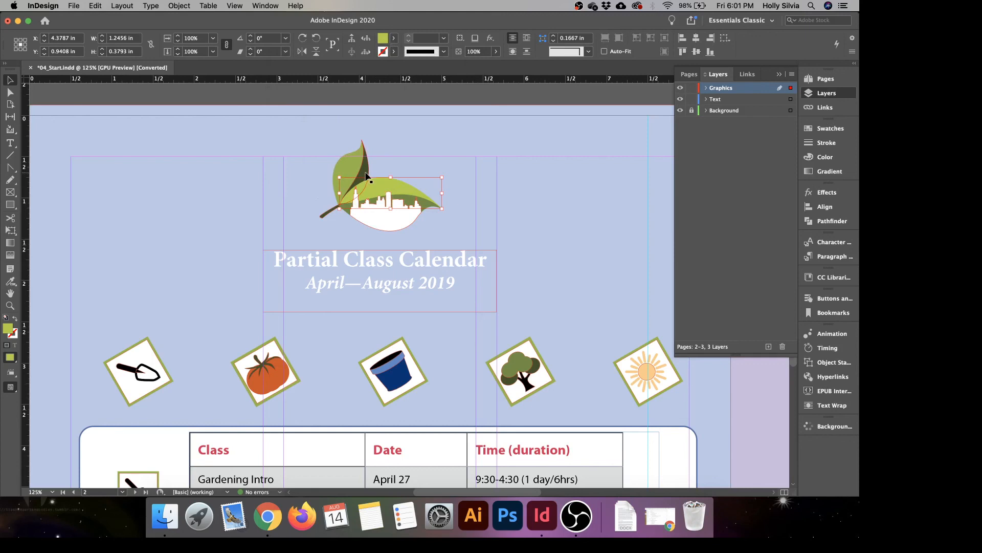
left_click(510, 97)
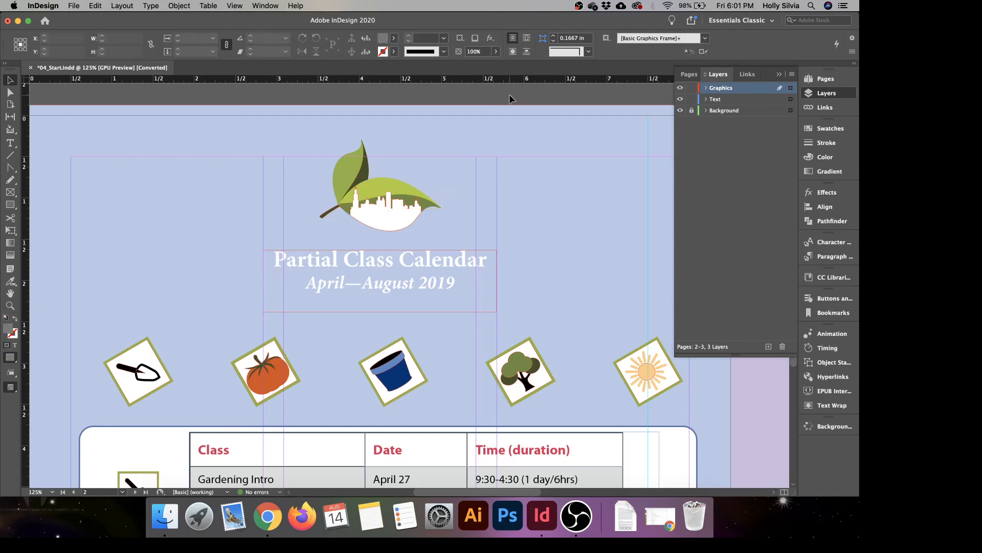
On page 4, draw a horizontal line about 2.925 in long just below the Featured Blossoms heading, spanning its text frame.
left_click(818, 79)
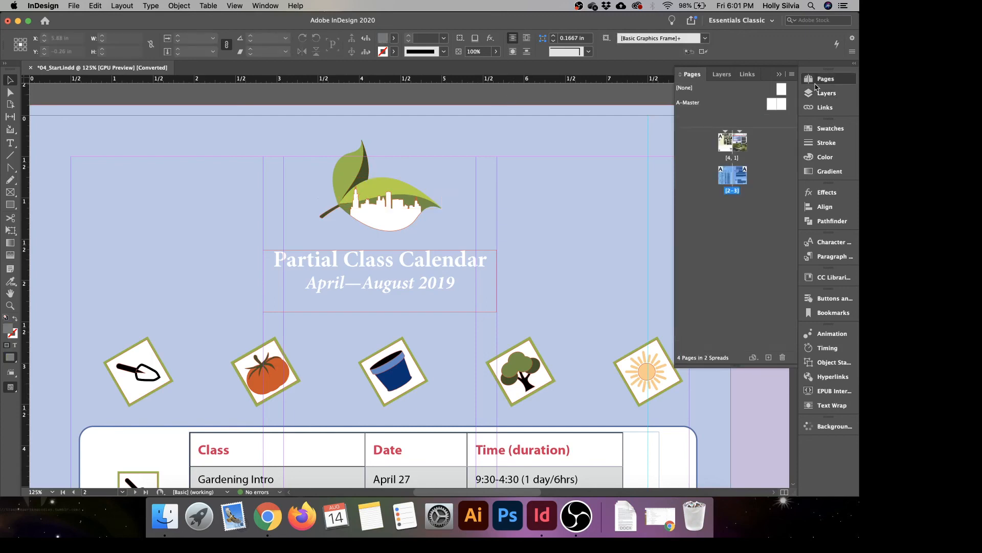
double_click(723, 149)
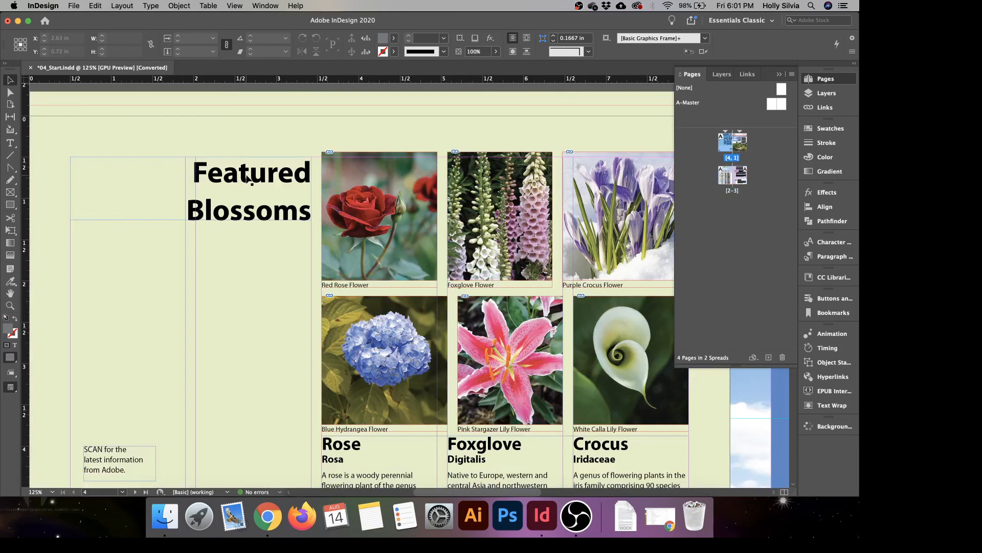
left_click(7, 156)
mouse_move(70, 235)
left_mouse_down()
mouse_move(272, 254)
mouse_move(312, 242)
left_mouse_up()
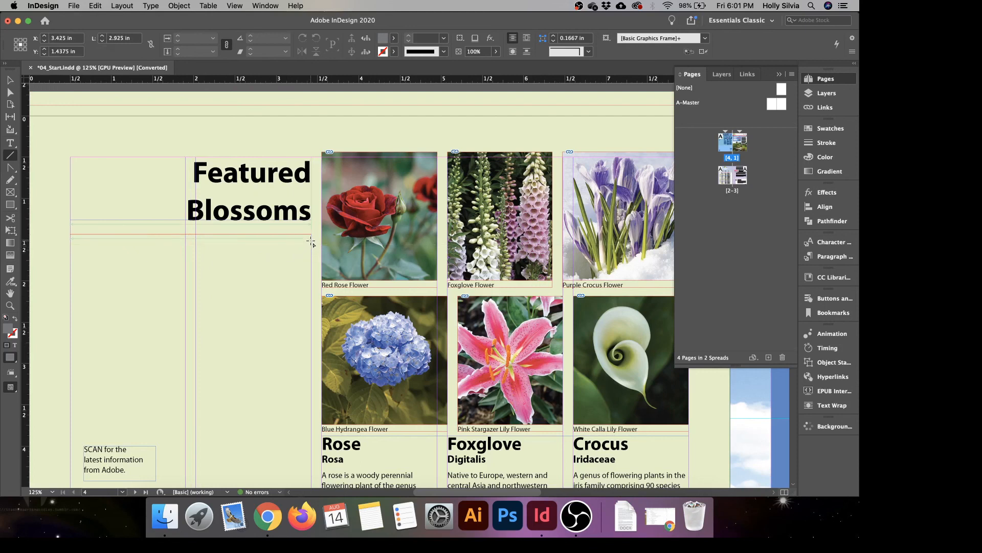
left_click_drag(311, 241, 311, 241)
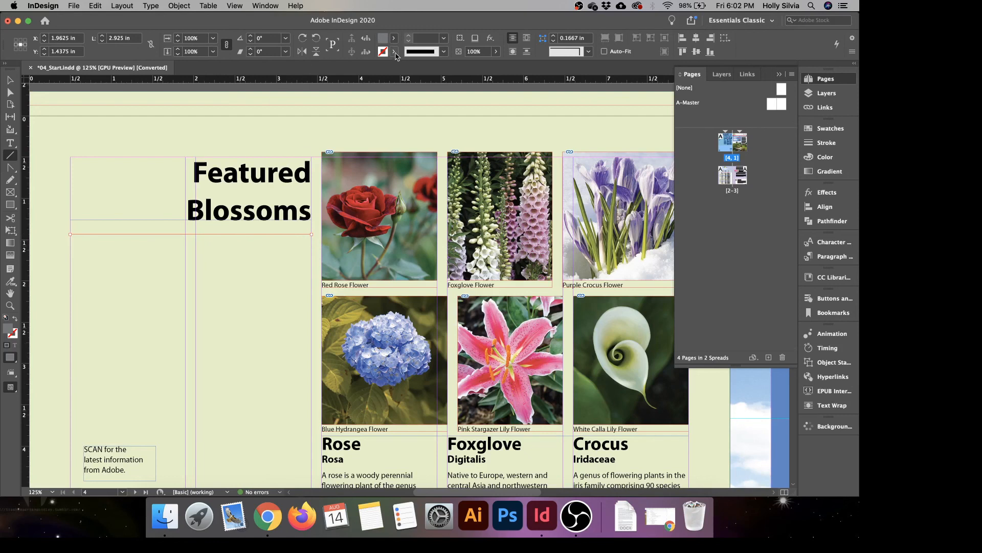
Give the line under the heading a [Black] stroke with a weight of 4 pt.
left_click(396, 52)
left_click(313, 116)
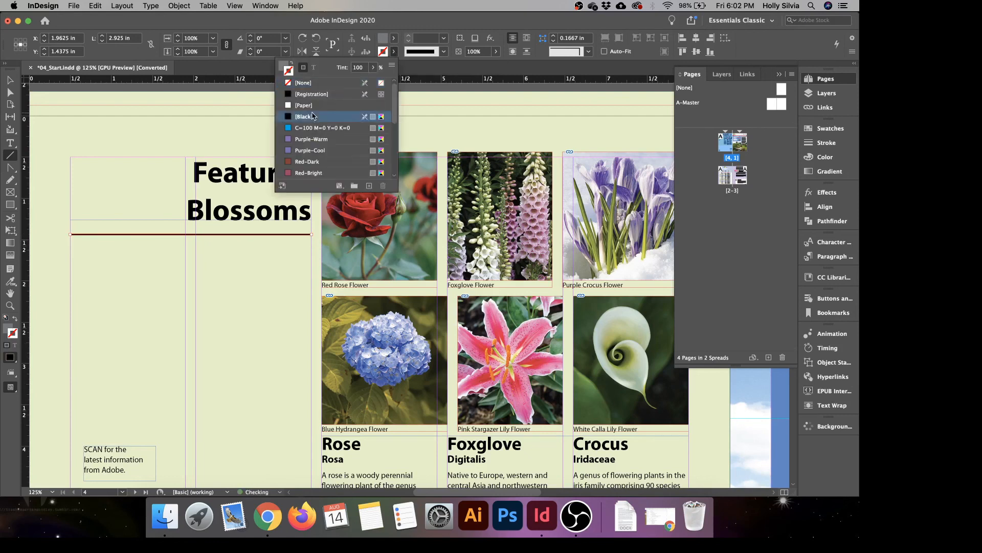
left_click(394, 56)
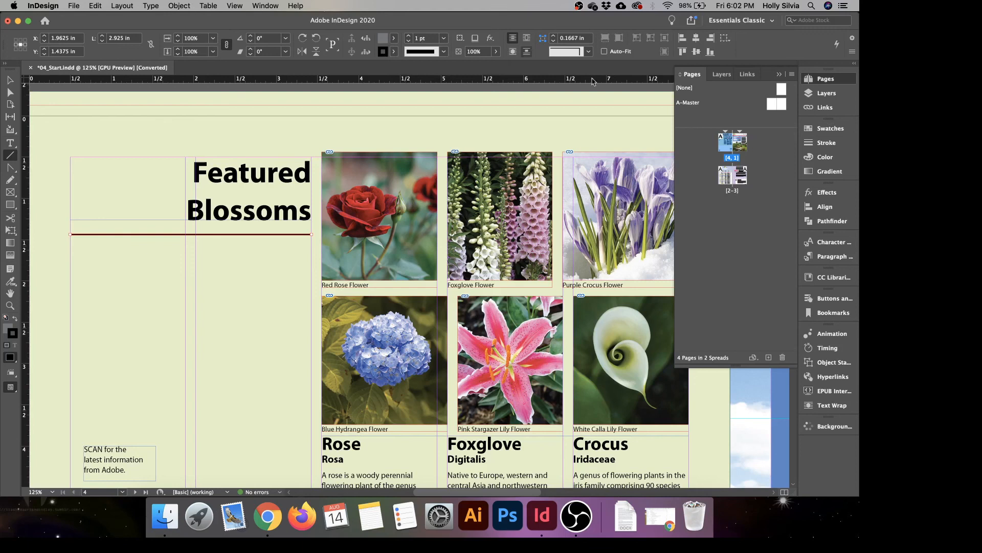
left_click(823, 148)
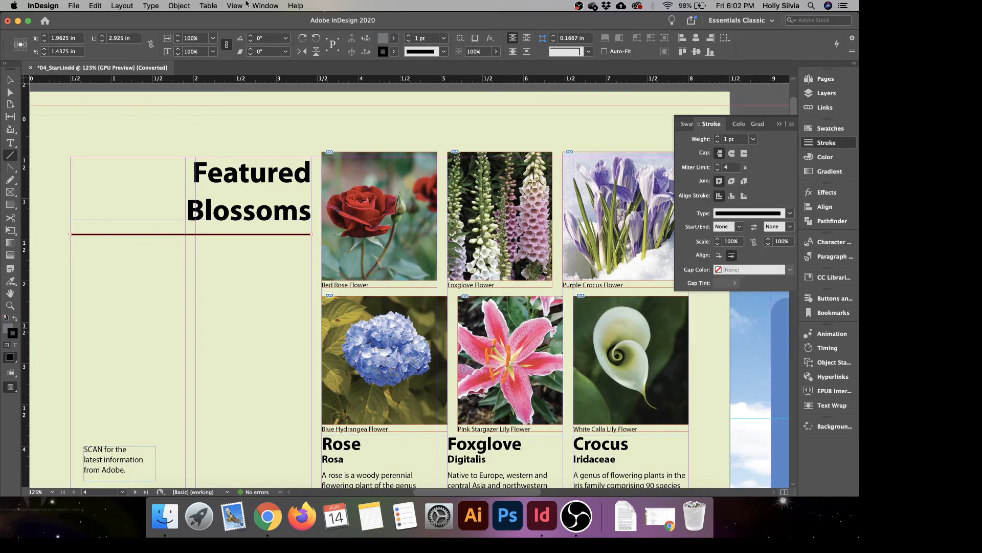
left_click(264, 6)
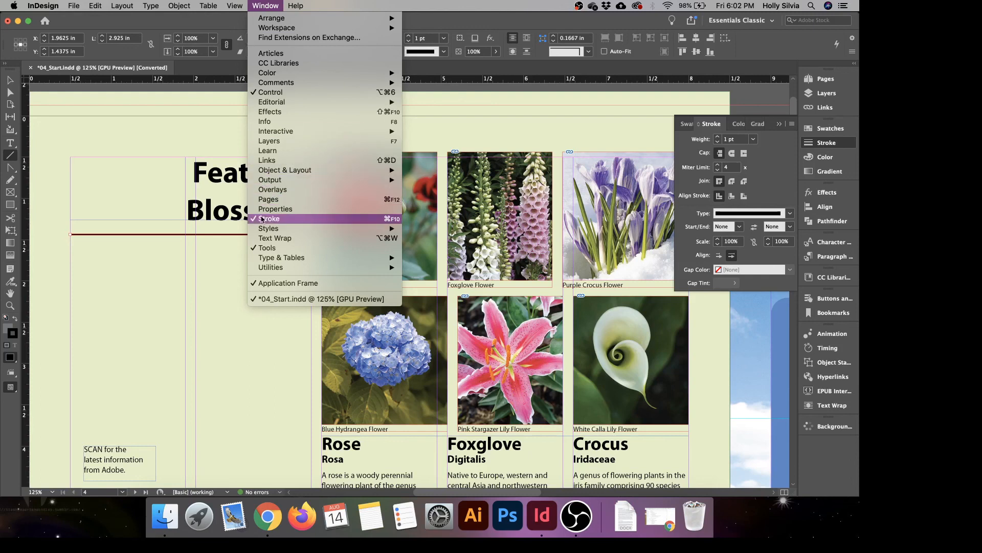
left_click(833, 145)
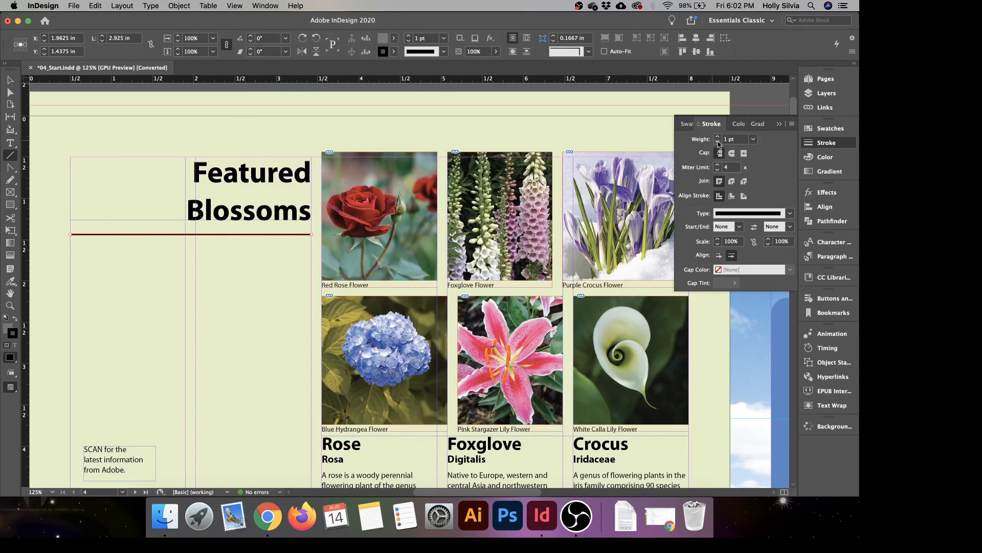
left_click(743, 140)
key("Up")
key("Up")
key("Up")
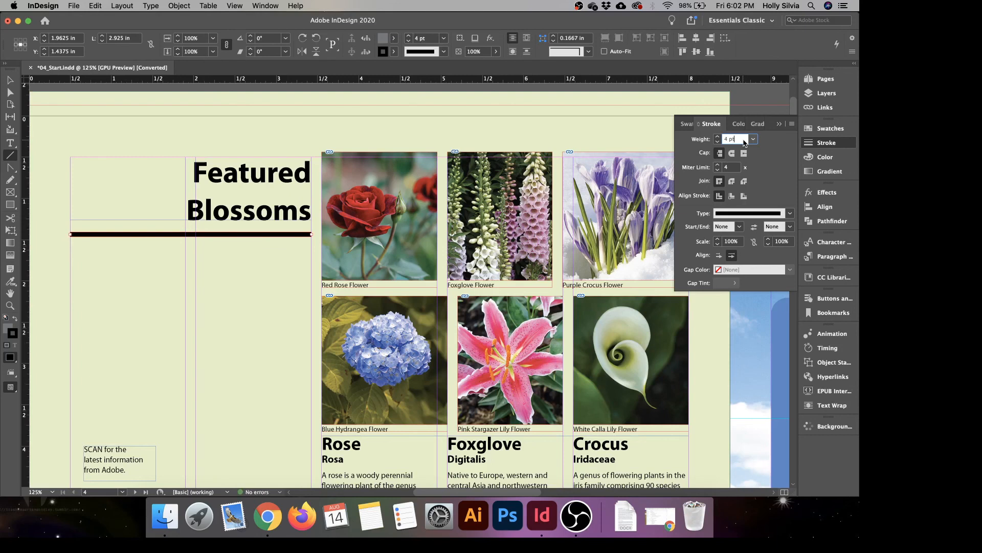
Set the line's start shape to CircleSolid and its end shape to Curved.
left_click(739, 227)
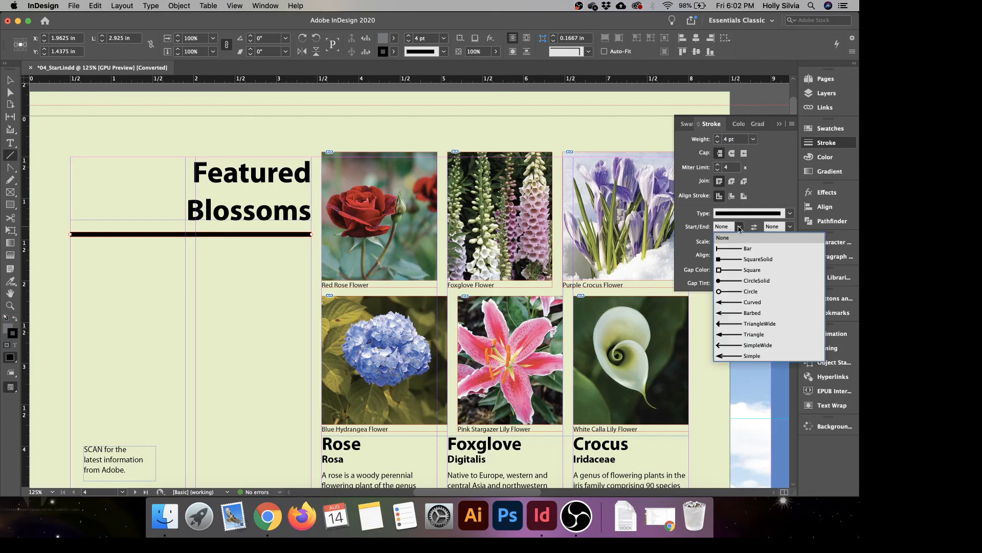
left_click(751, 285)
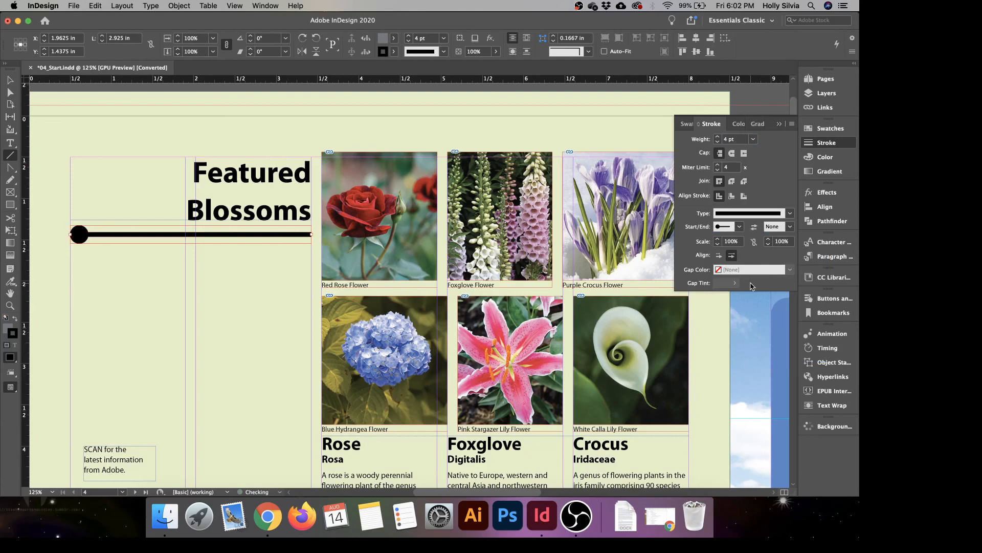
left_click(791, 228)
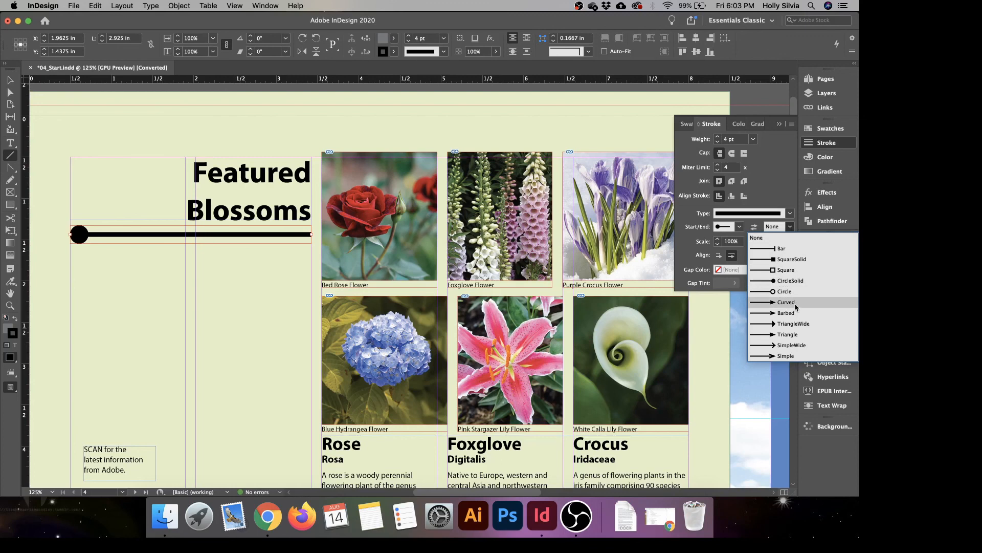
left_click(780, 303)
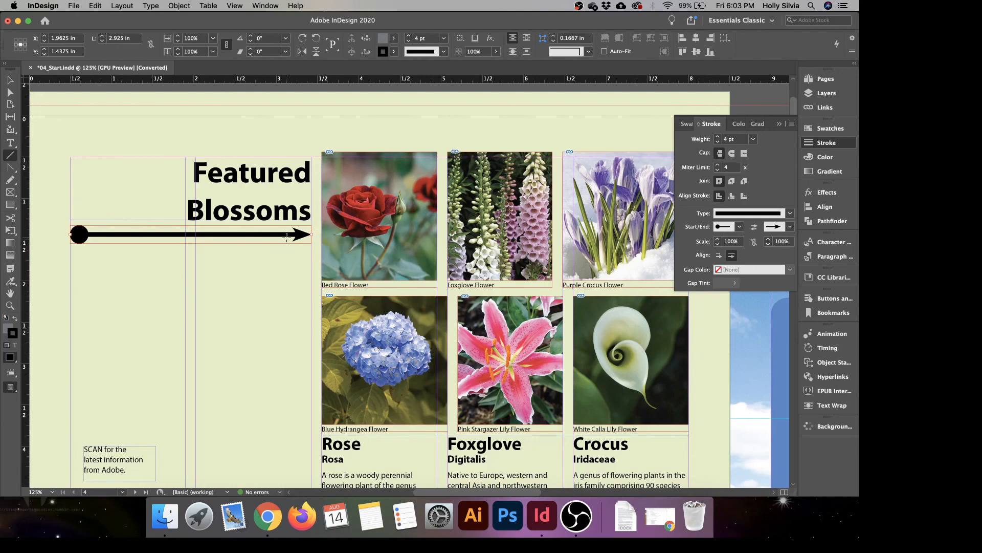
Scale the line's start circle to 75% and its end arrowhead to 150% independently, and close the stroke settings.
left_click(753, 242)
left_click(754, 242)
left_click(736, 241)
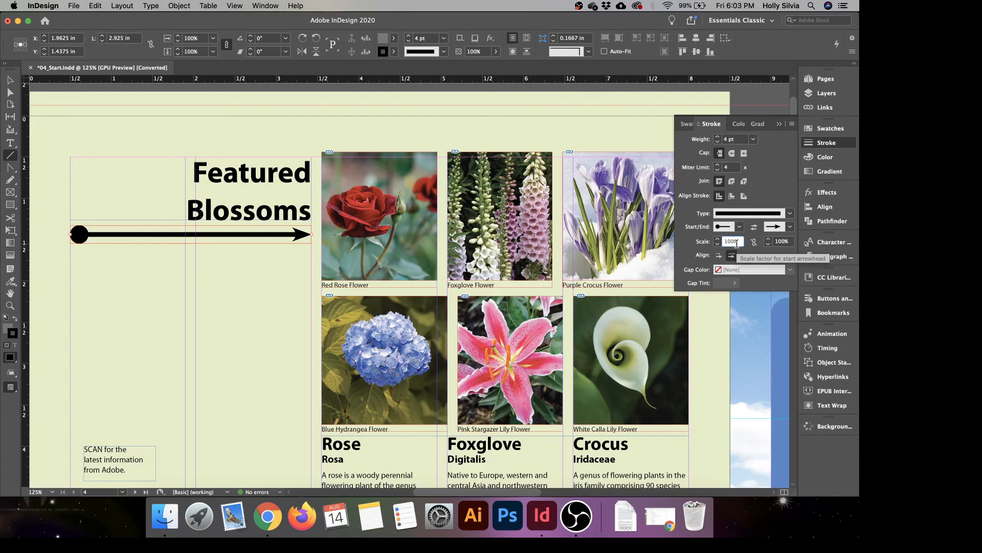
type("75")
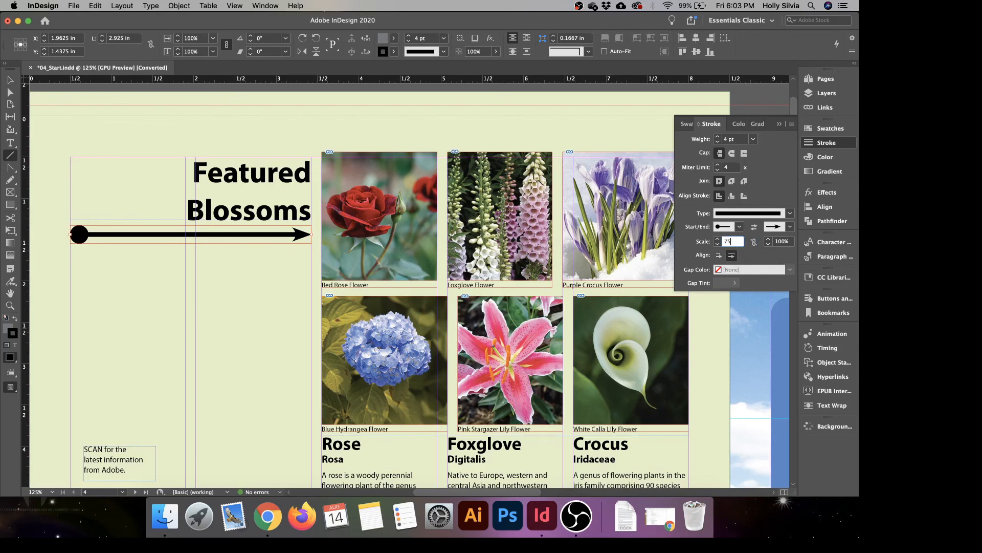
left_click(784, 243)
key("BackSpace")
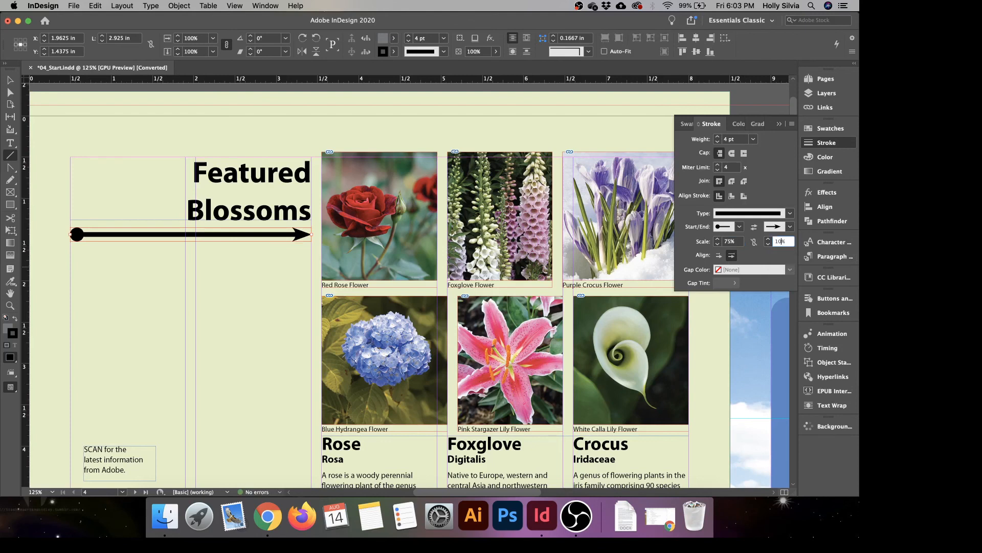
type("5")
left_click(740, 244)
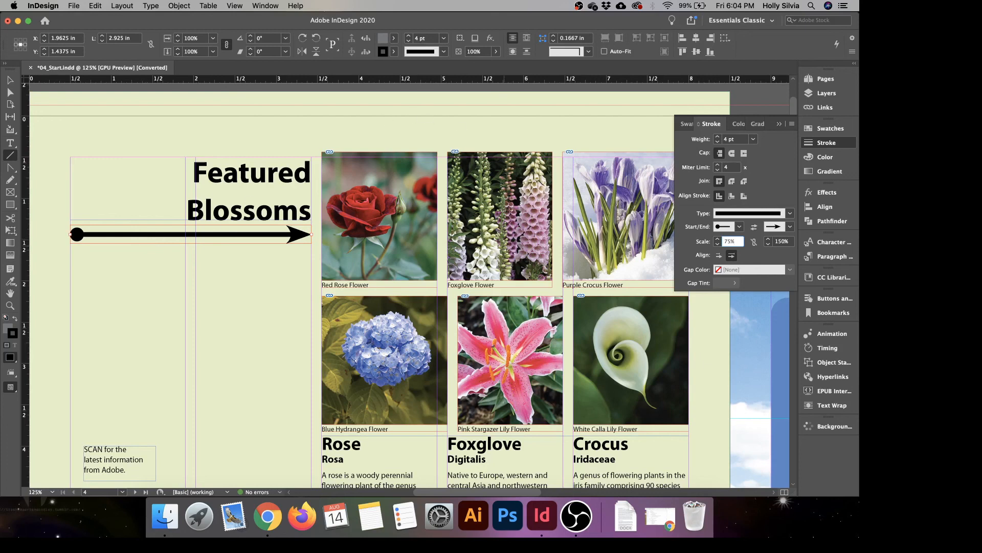
left_click(828, 143)
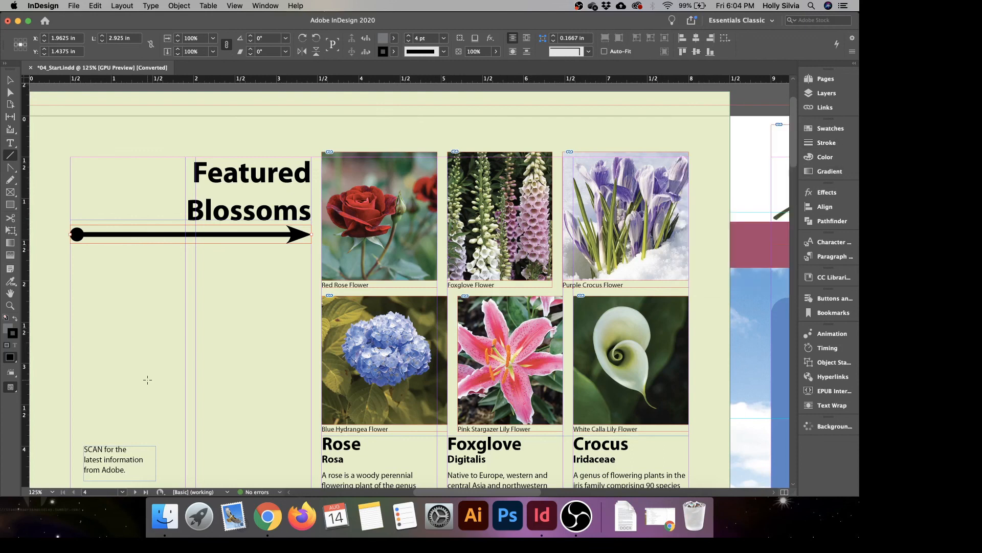
Deselect the arrow line, open the Generate QR Code settings, and check the available code colors before returning to the content options.
scroll(199, 377, "down", 5)
scroll(199, 378, "left", 5)
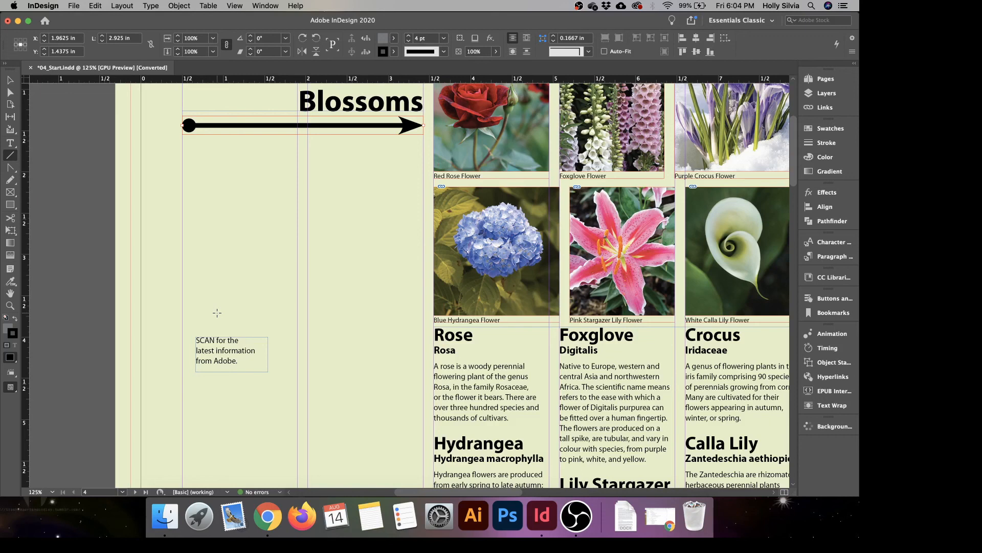
left_click(11, 81)
left_click(88, 256)
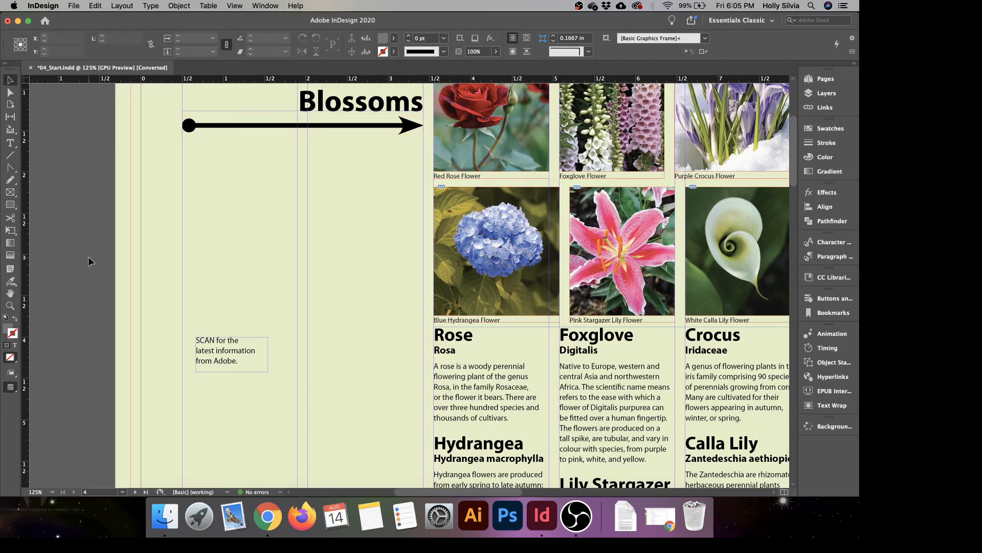
left_click(174, 9)
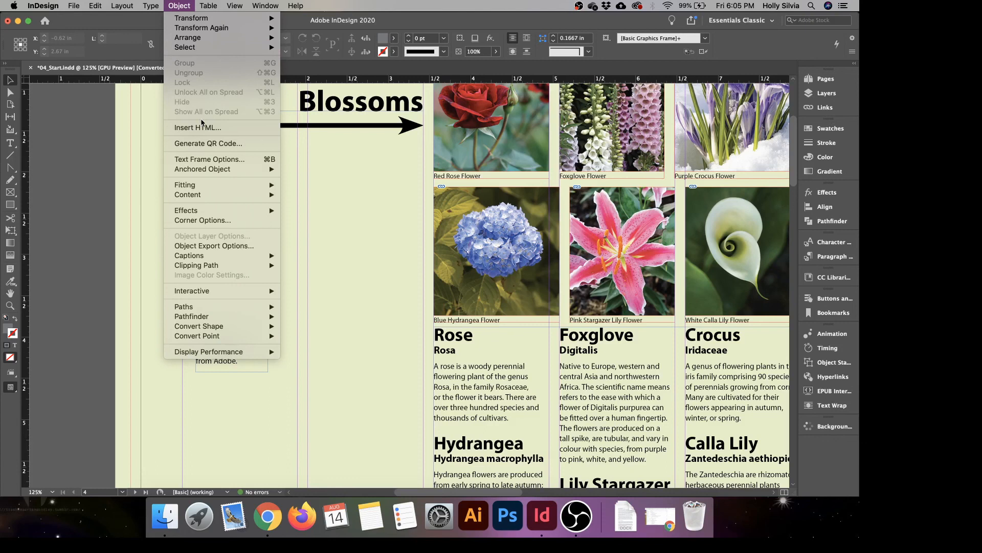
left_click(208, 143)
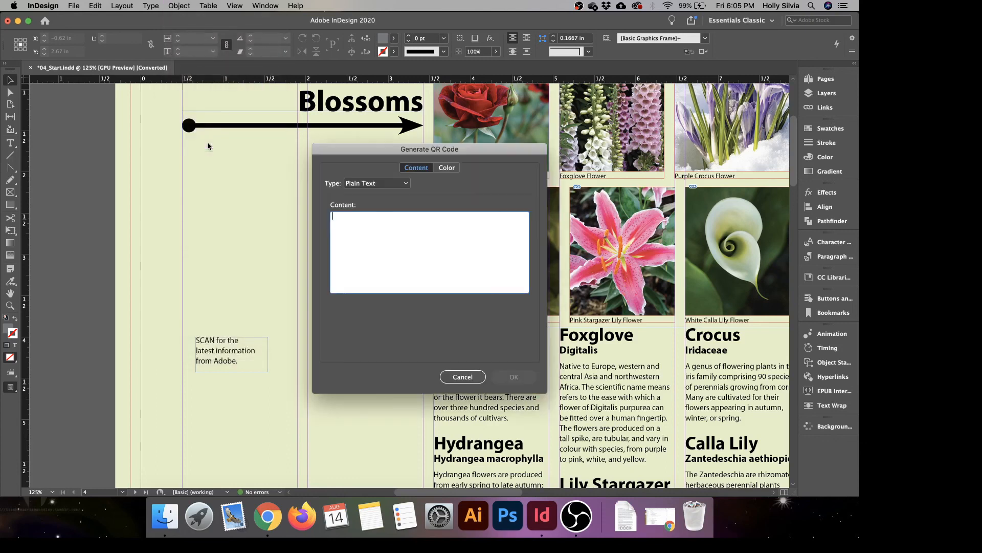
left_click(453, 168)
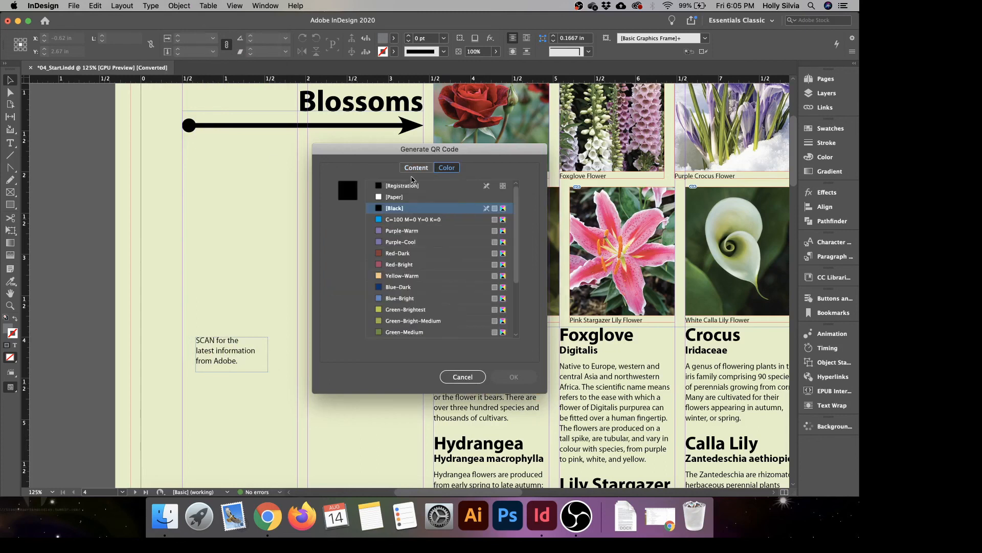
left_click(415, 167)
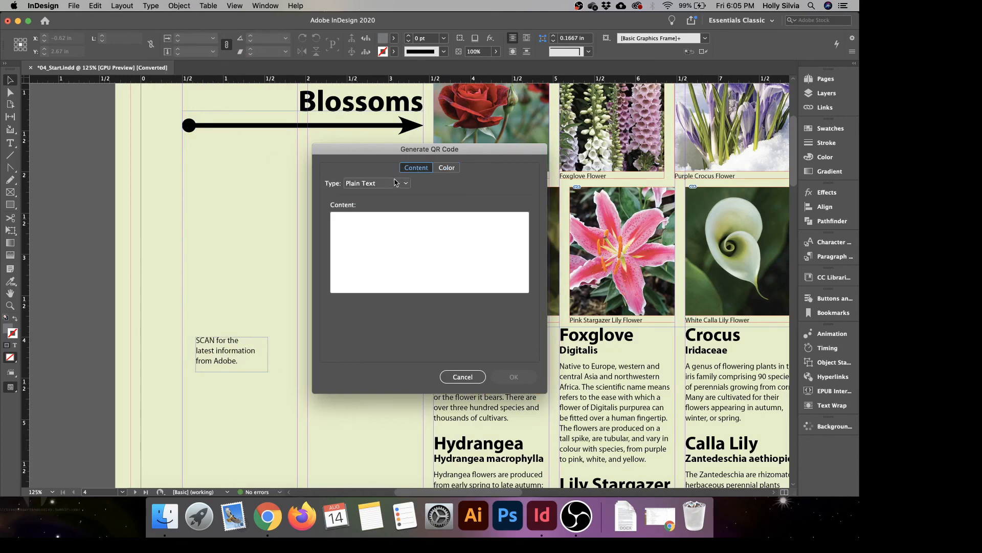
left_click(395, 183)
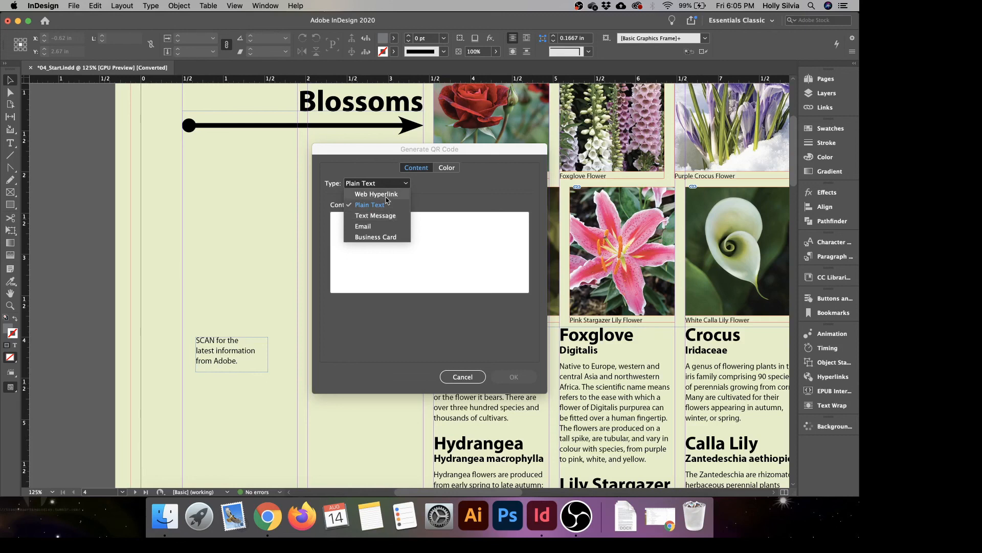
left_click(387, 195)
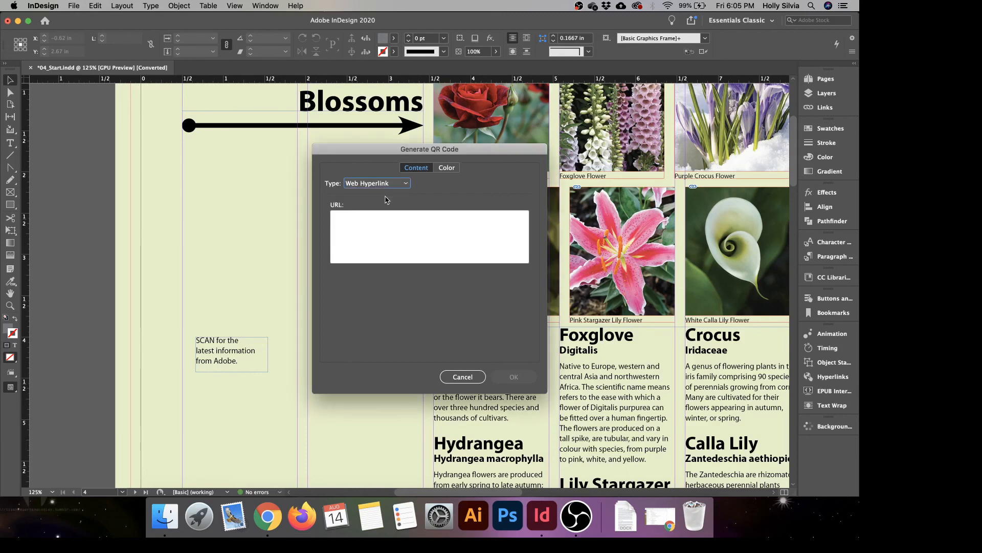
left_click(391, 234)
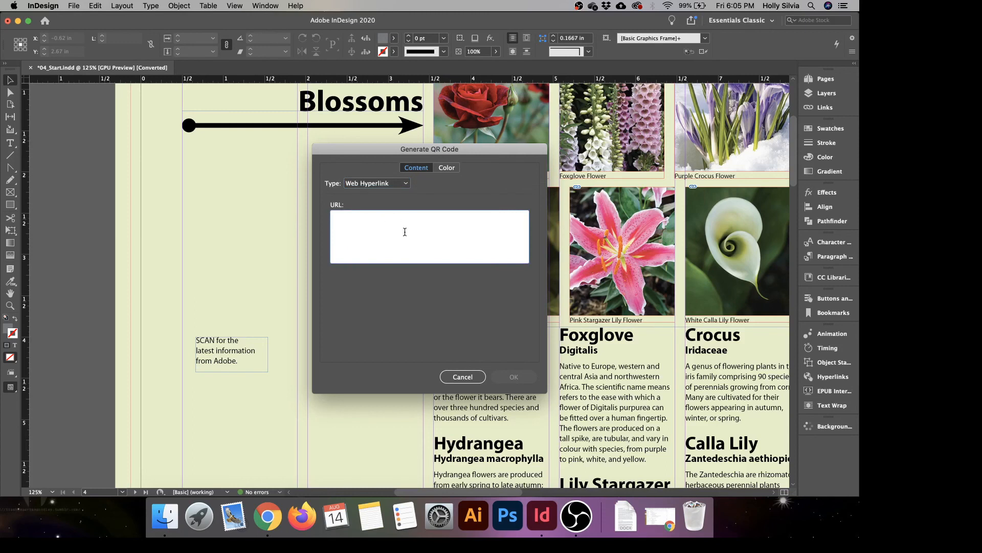
type("http")
type("www.adobe.com")
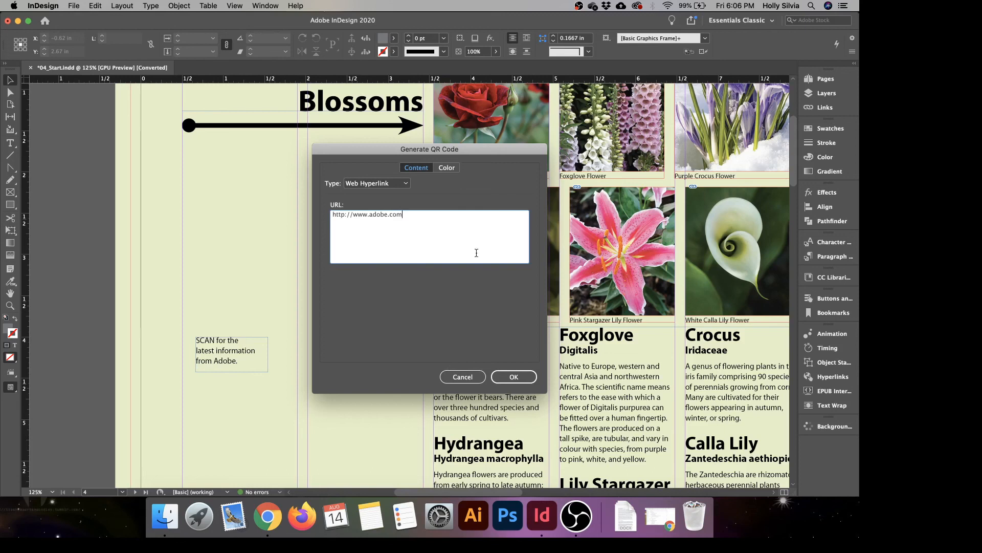
left_click(512, 377)
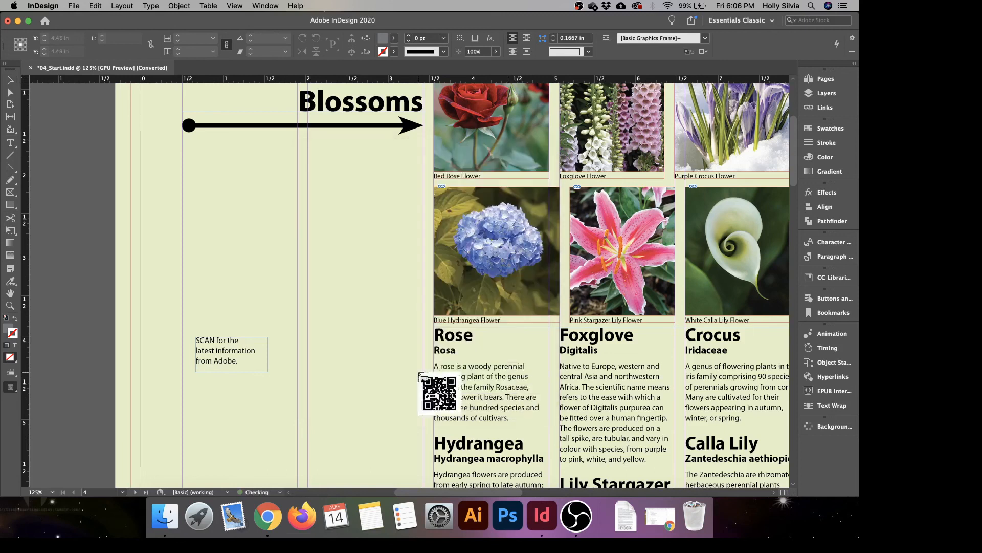
Place the QR code above the "SCAN for the latest information from Adobe." text, align its pattern with the text's left edge, and deselect it.
left_click(195, 242)
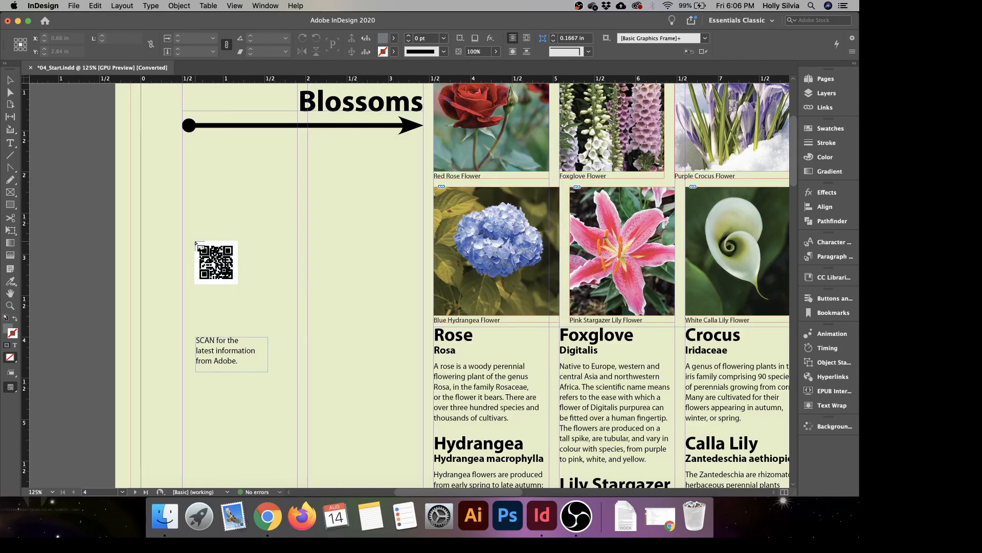
left_click(195, 242)
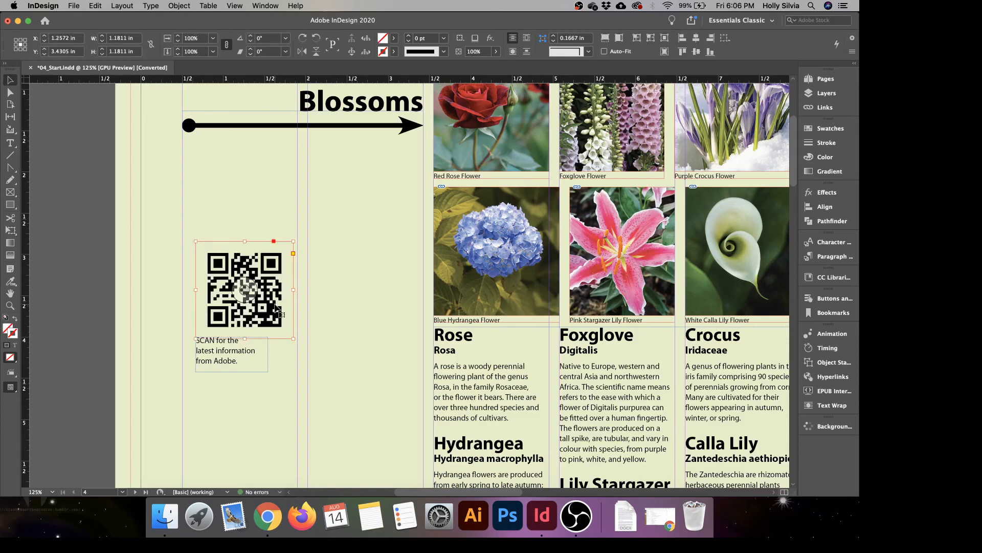
left_click_drag(275, 307, 264, 308)
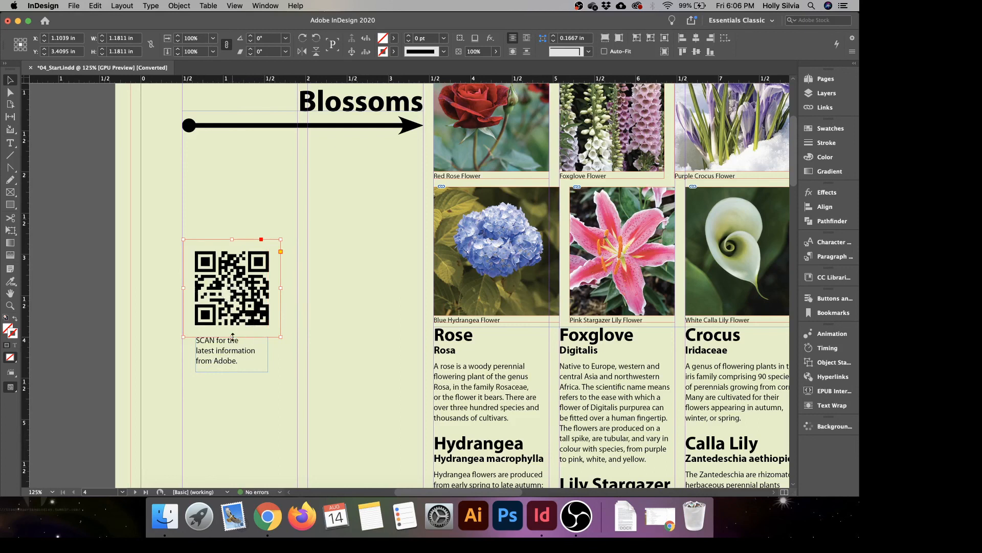
left_click(353, 344)
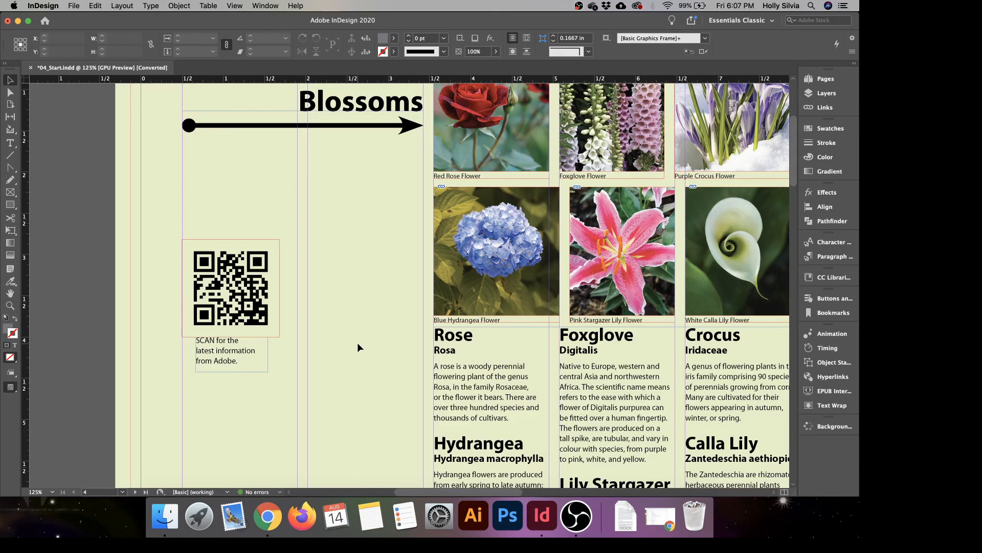
Fit the whole spread in view and display it in Preview screen mode.
key("super+alt+0")
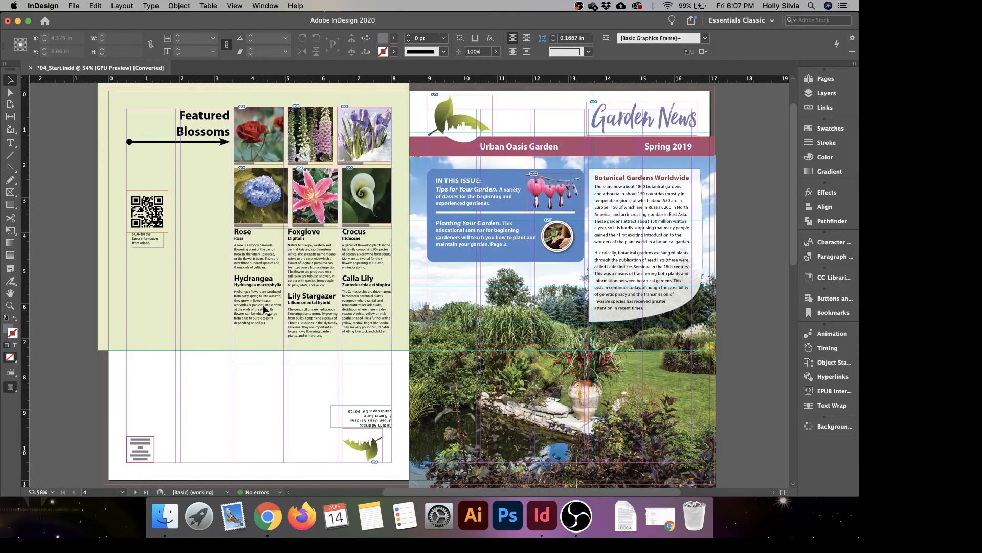
left_click(10, 388)
left_click(37, 417)
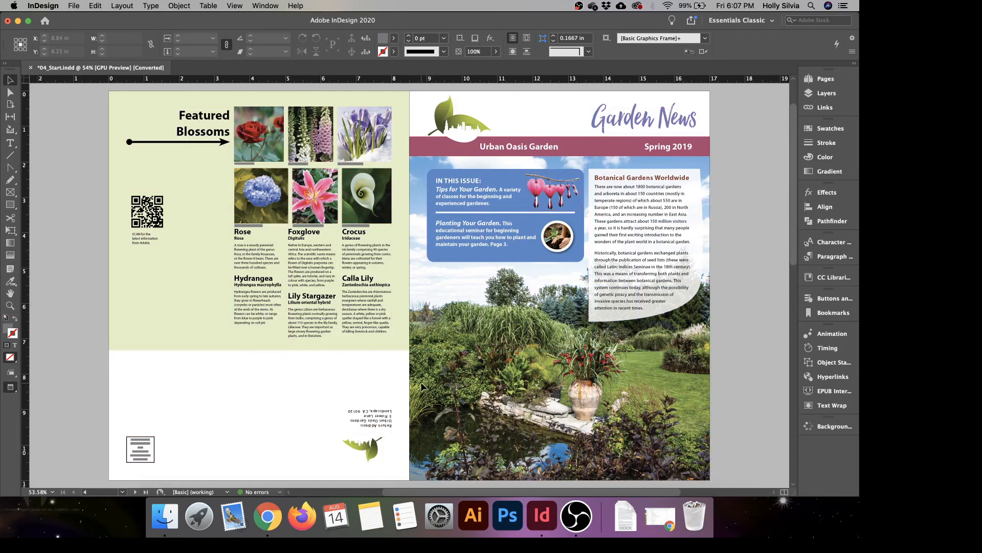
Show the newsletter in Presentation mode, review the inside spread with pages 2 and 3, and return to the cover spread.
left_click(10, 387)
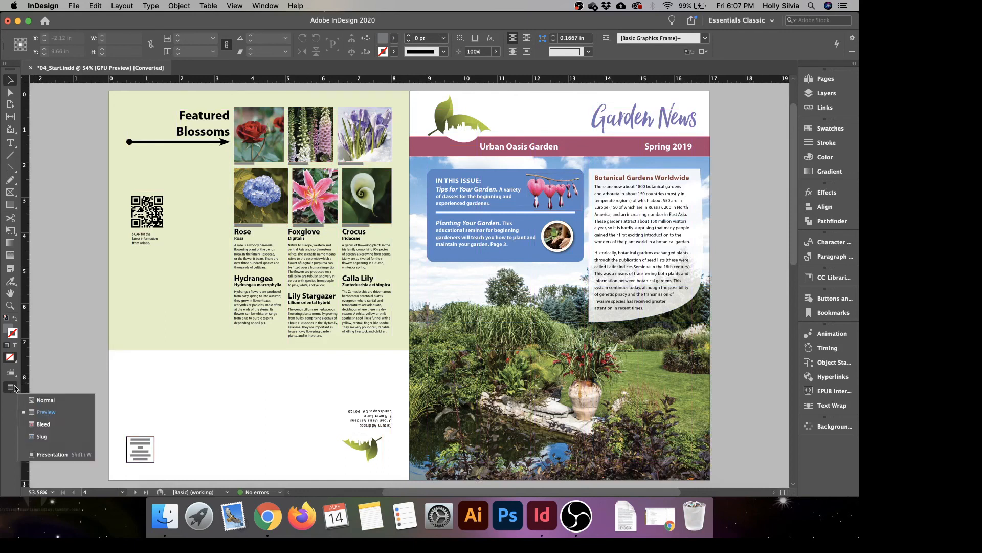
left_click(51, 454)
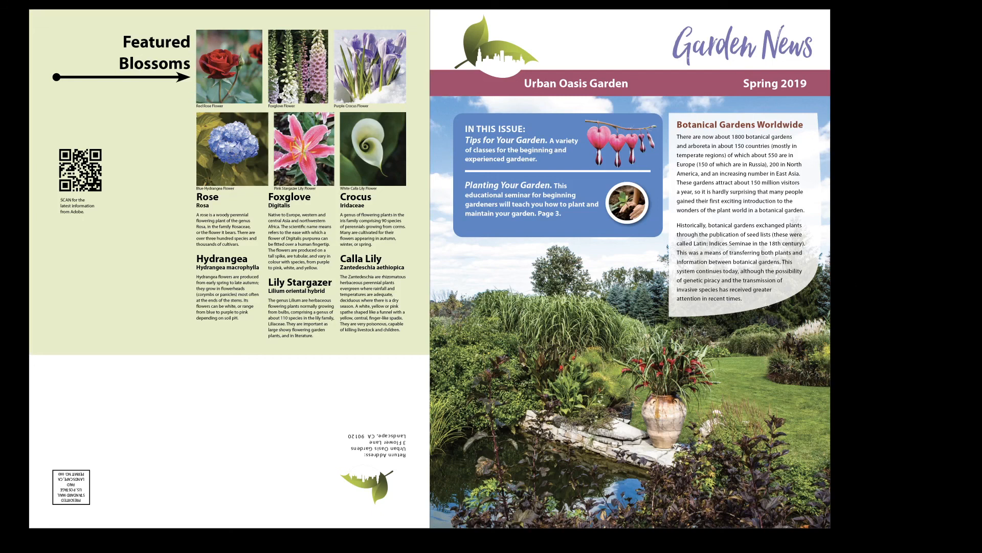
key("Right")
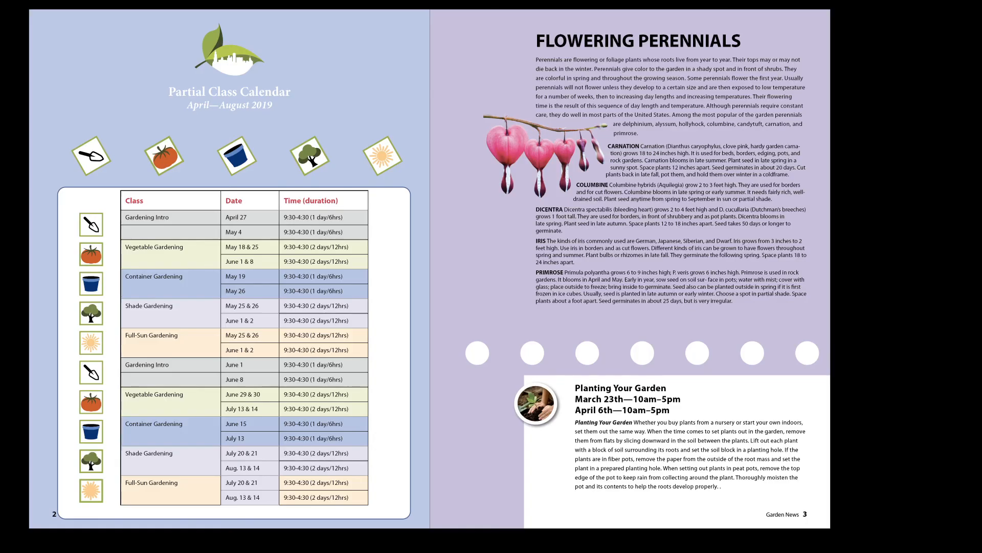
key("Left")
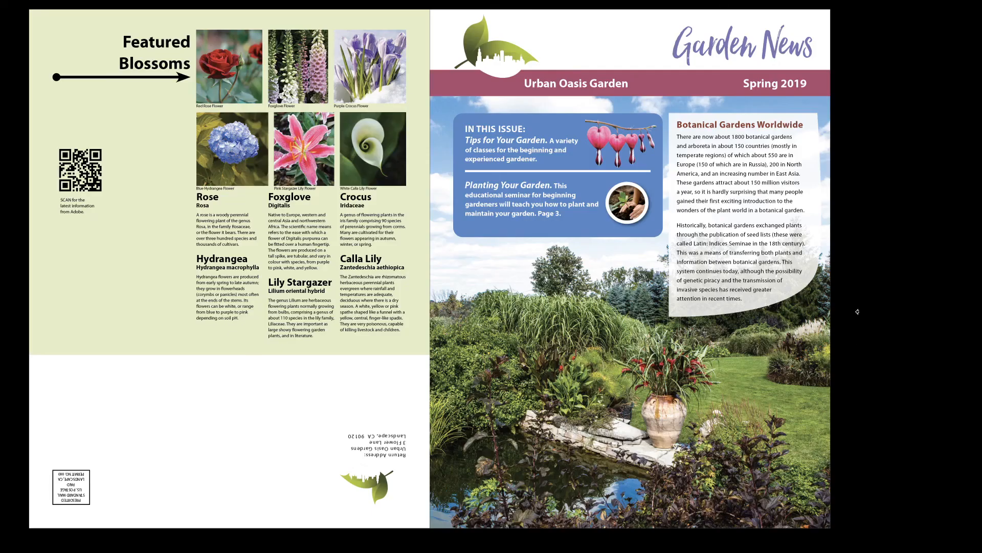